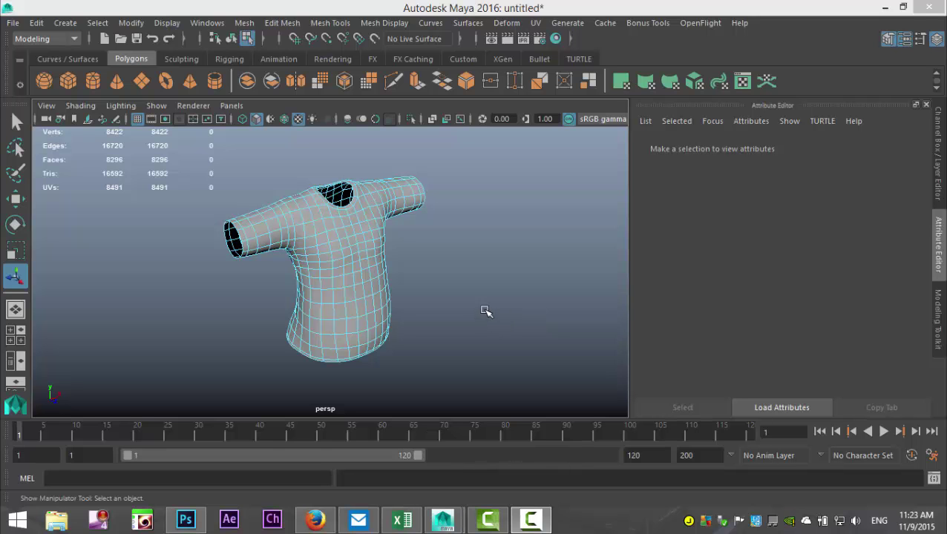
- Examine the shirt mesh's wireframe from several angles, including close-ups of the topology around the sides and underarms
left_click_drag(465, 275, 439, 285, "alt")
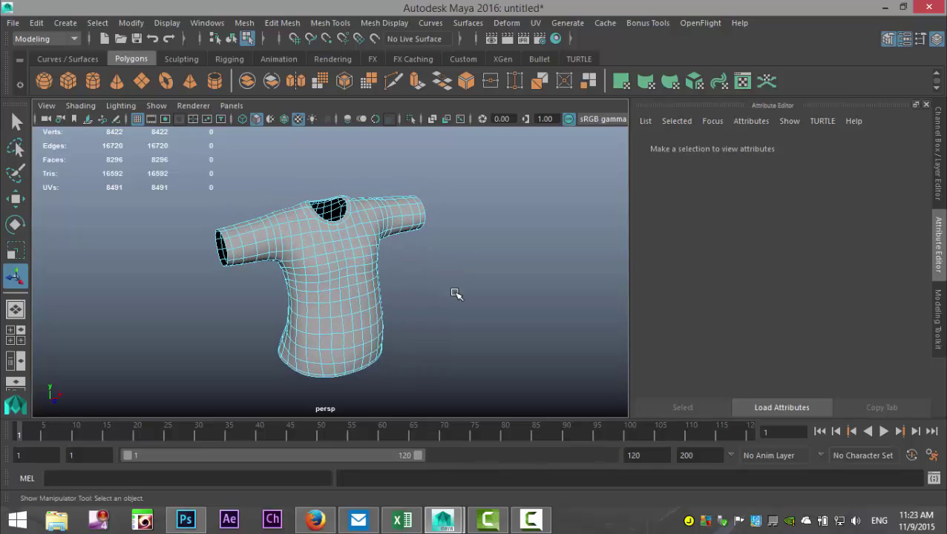
scroll(458, 300, "up", 4)
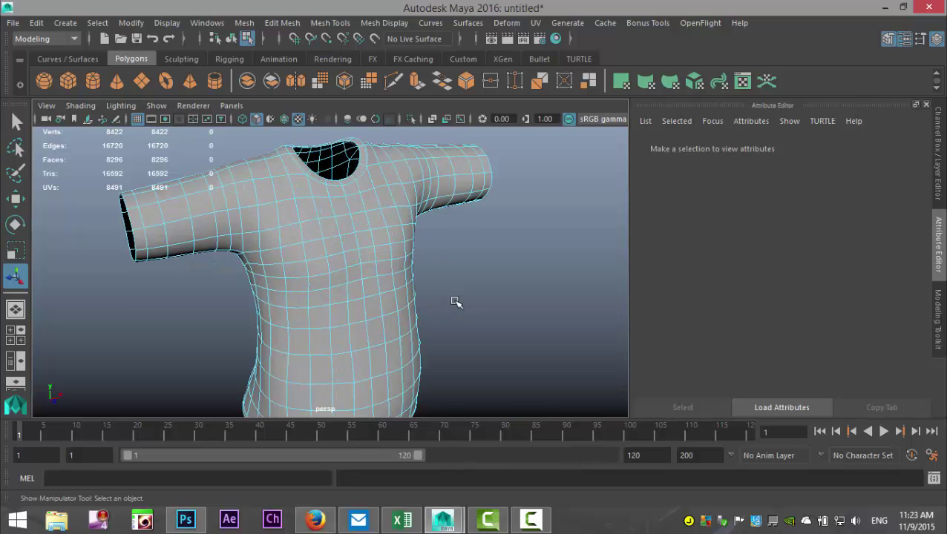
left_click_drag(454, 302, 460, 237, "alt")
left_click_drag(511, 260, 481, 321, "alt")
scroll(481, 322, "up", 4)
scroll(438, 299, "up", 3)
left_click_drag(439, 296, 423, 279, "alt")
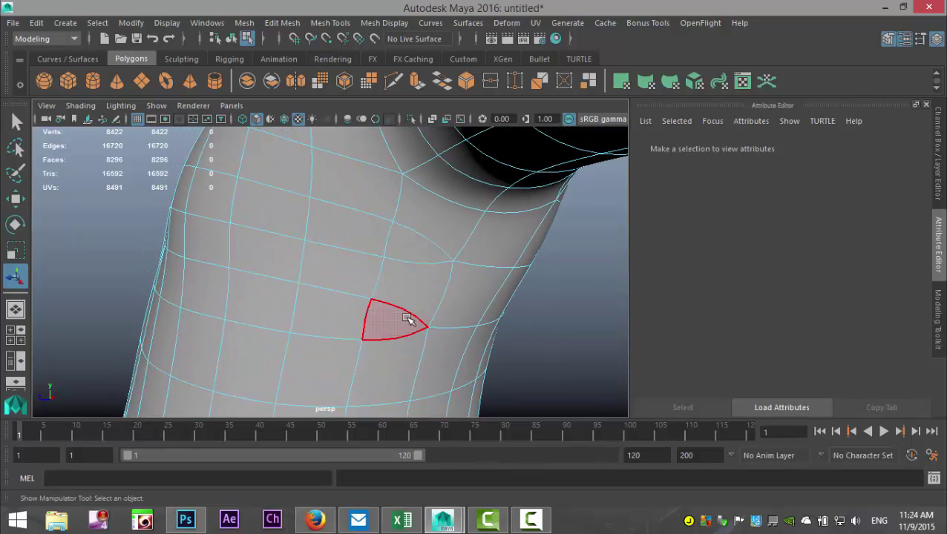
left_click_drag(208, 294, 363, 273, "alt")
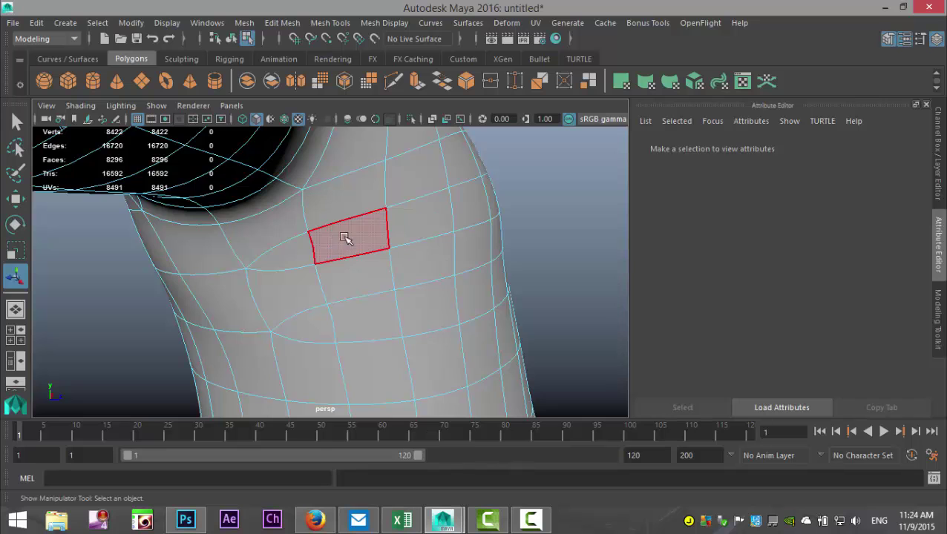
scroll(359, 243, "down", 3)
left_click_drag(478, 277, 402, 299, "alt")
scroll(461, 312, "down", 2)
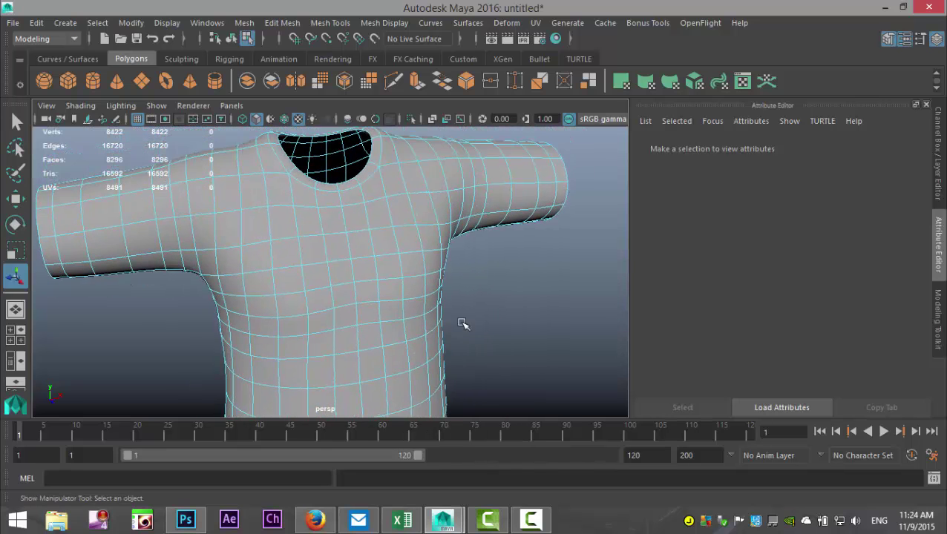
scroll(462, 323, "down", 2)
scroll(458, 324, "down", 3)
left_click_drag(448, 330, 469, 323, "alt")
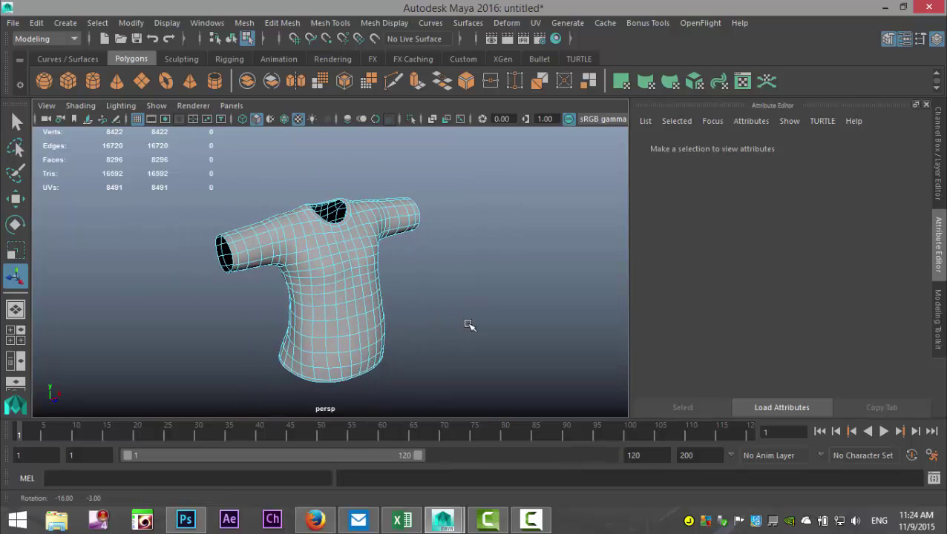
middle_click_drag(462, 326, 468, 314, "alt")
left_click_drag(469, 313, 468, 327, "alt")
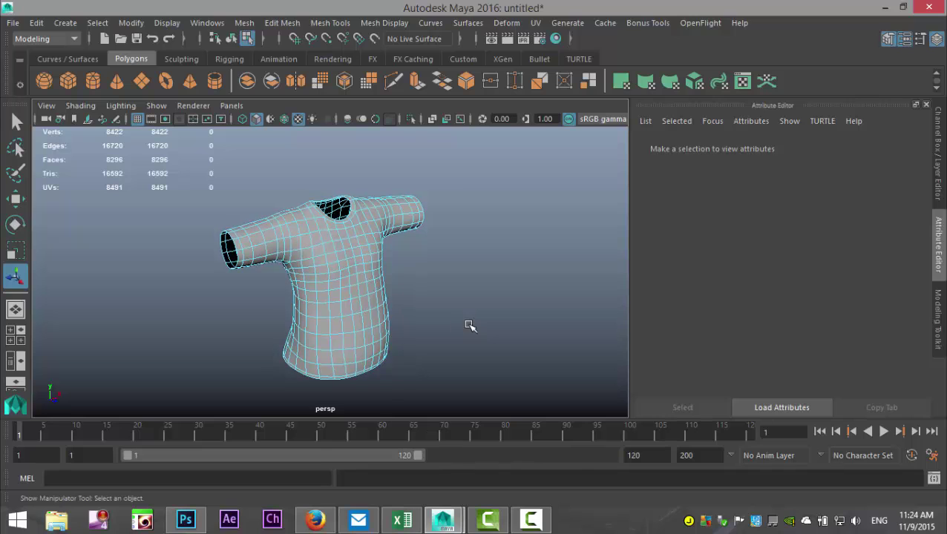
scroll(469, 324, "up", 2)
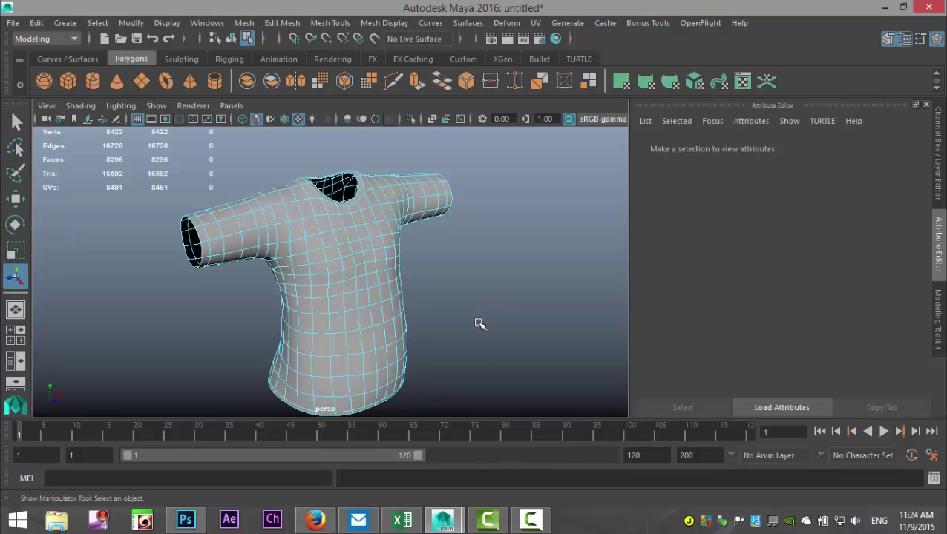
- Select the whole shirt in object mode and check its existing UV layout in the UV Editor
right_click_drag(355, 299, 390, 110)
left_click(382, 227)
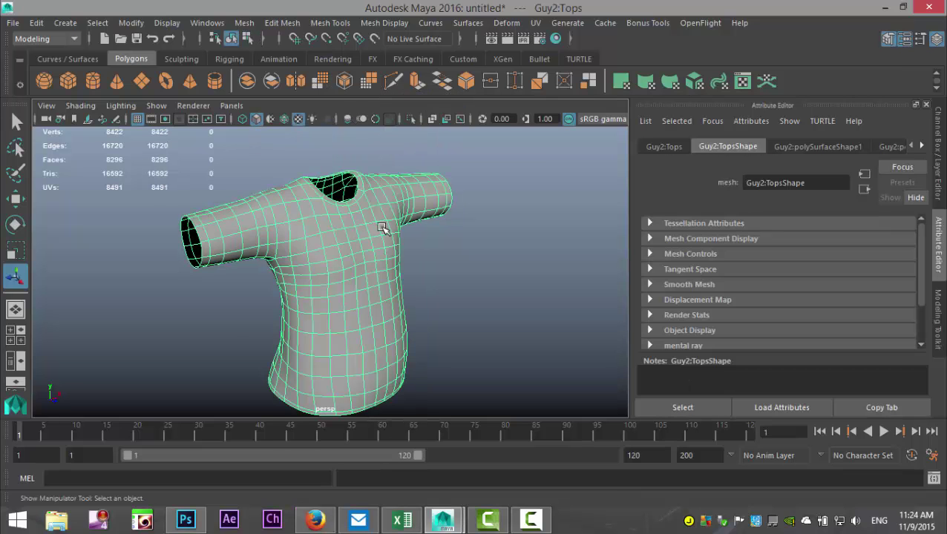
left_click(535, 23)
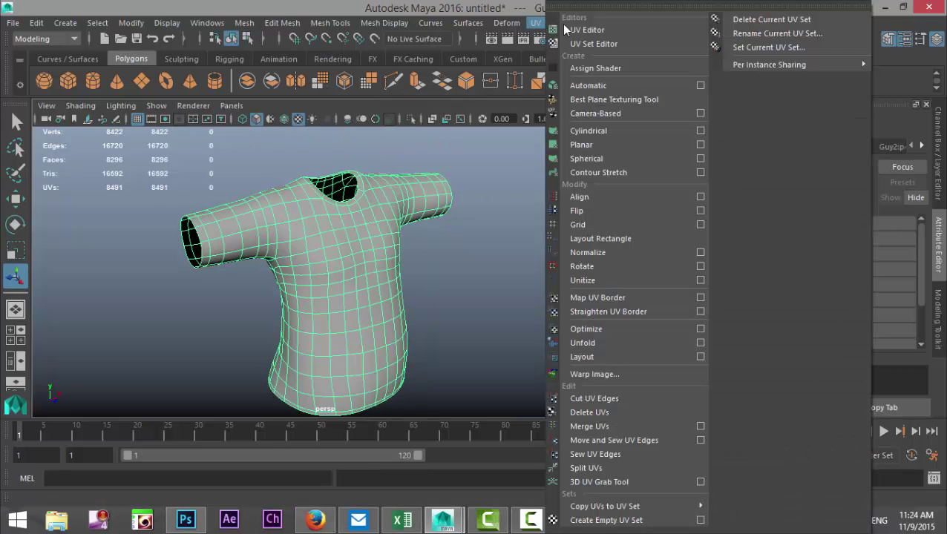
left_click(587, 30)
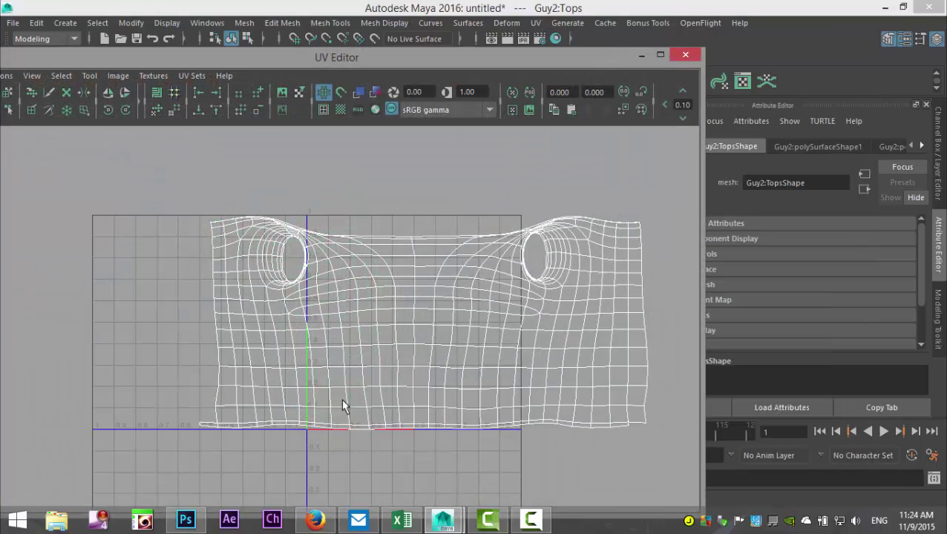
left_click(685, 56)
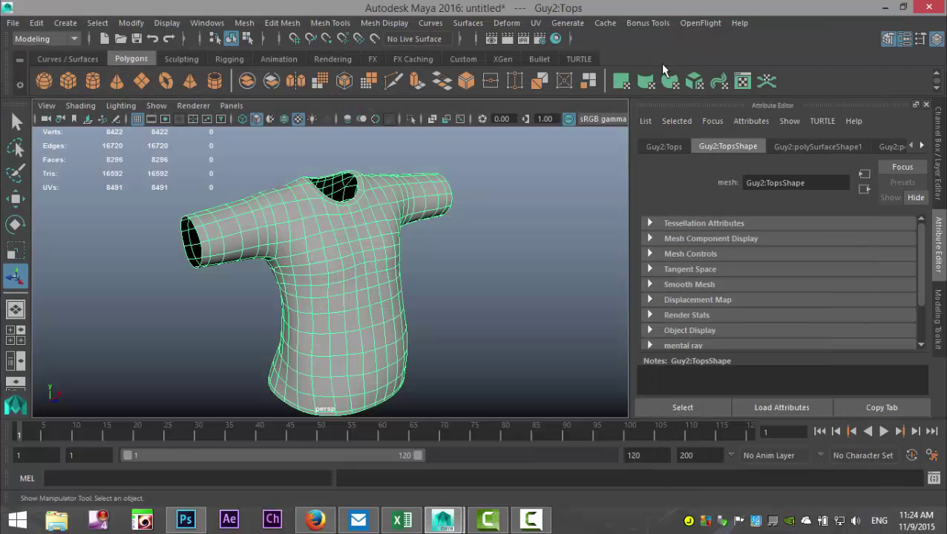
- Apply an Automatic UV projection to the whole shirt mesh
scroll(496, 242, "up", 3)
middle_click_drag(486, 267, 520, 237, "alt")
left_click_drag(514, 253, 479, 311, "alt")
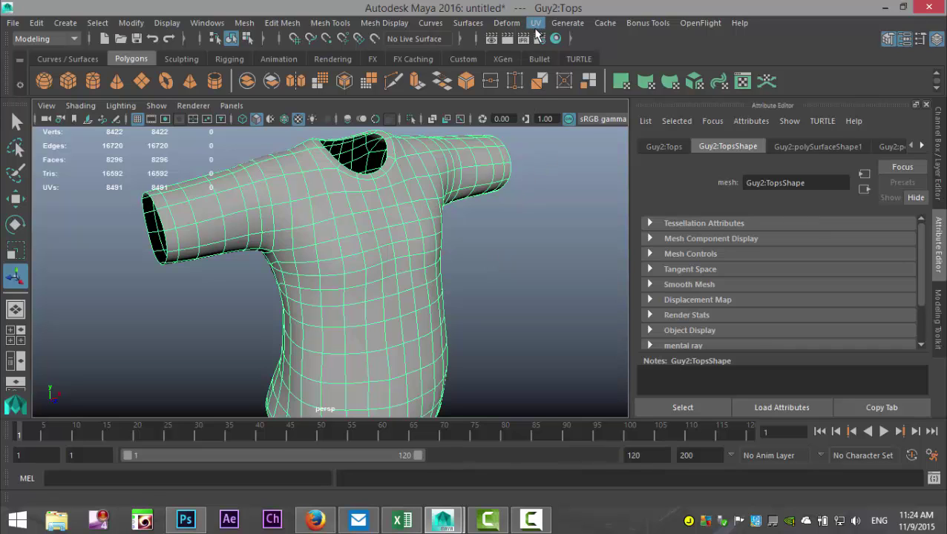
right_click_drag(400, 239, 445, 163)
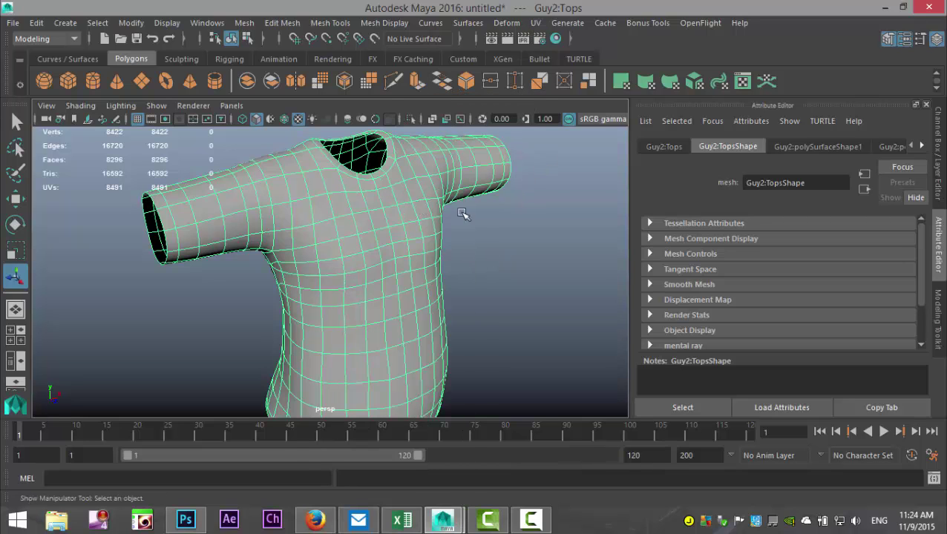
left_click(535, 22)
left_click(603, 85)
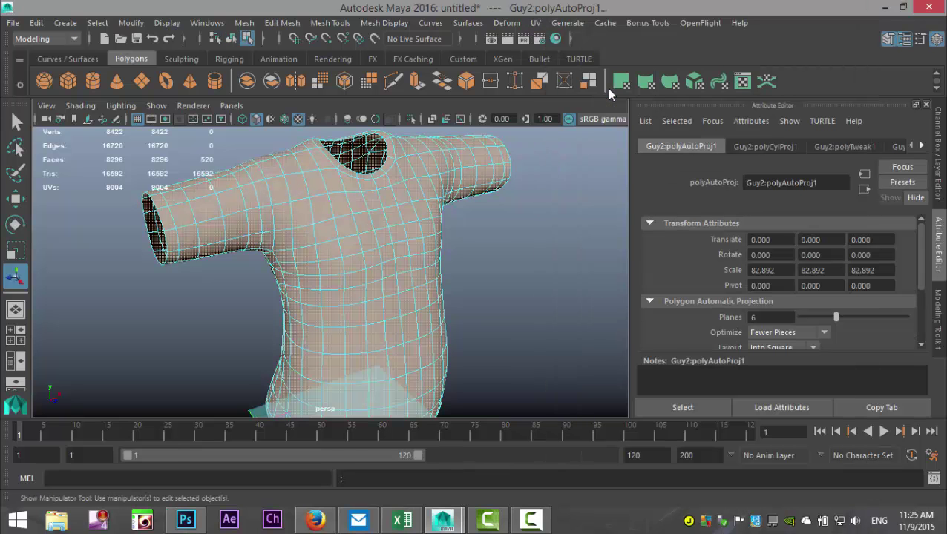
- Open the UV Editor beside the 3D view and frame the shirt's UV shells in it
left_click(538, 25)
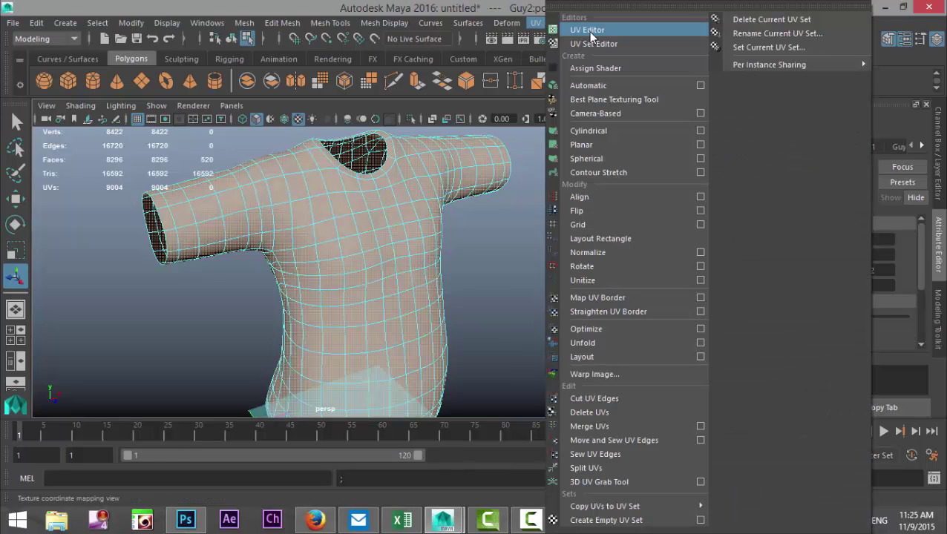
left_click(586, 29)
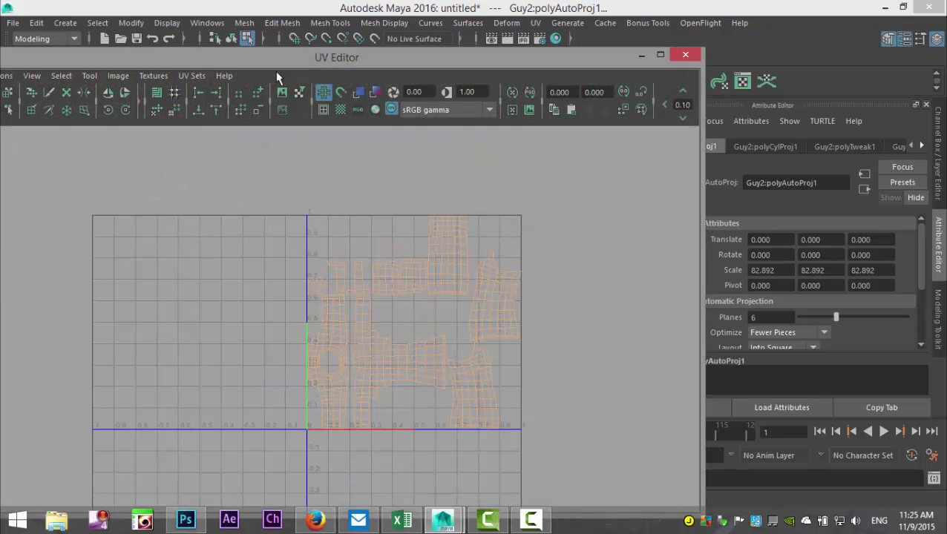
left_click_drag(177, 62, 597, 31)
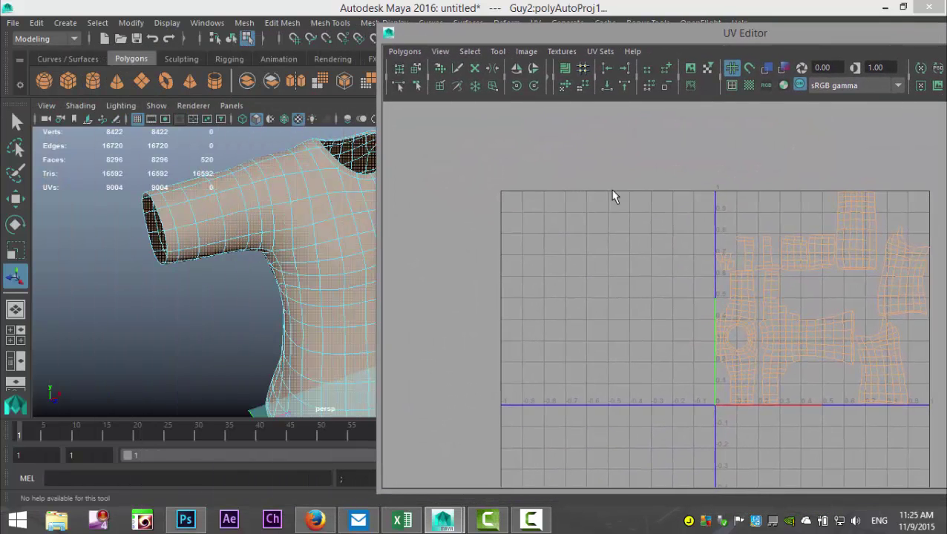
scroll(639, 243, "up", 8)
middle_click_drag(655, 261, 467, 261, "alt")
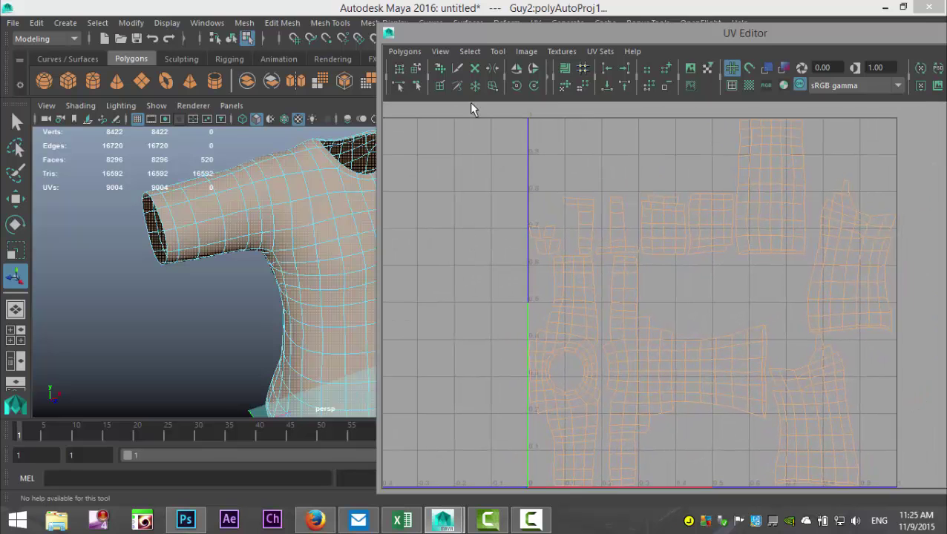
- Turn on Shade UVs so the shirt's UV shells display as filled shapes
left_click(441, 52)
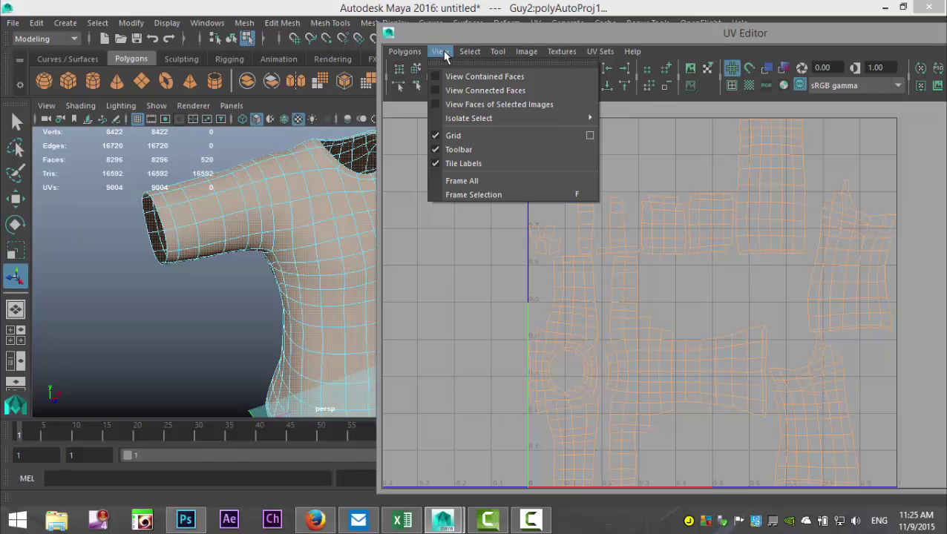
mouse_move(538, 54)
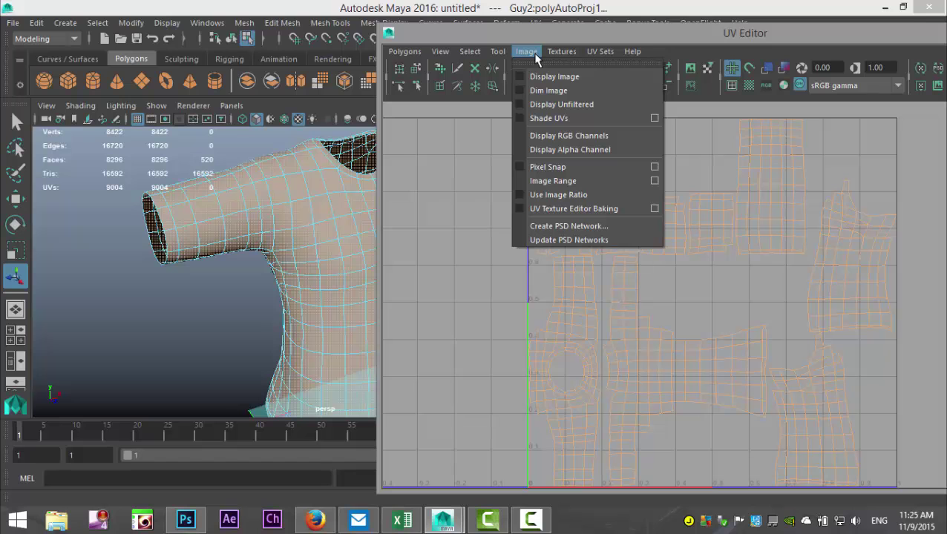
left_click(519, 119)
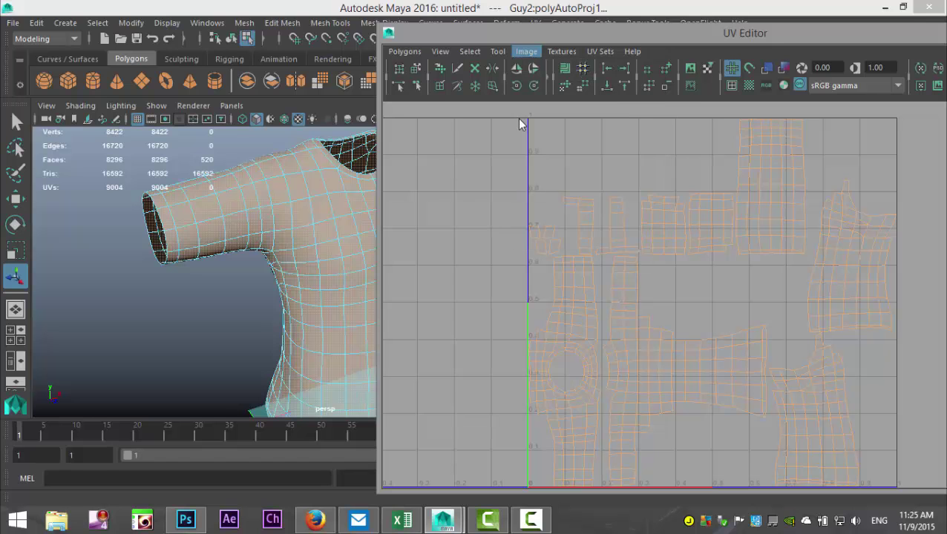
scroll(605, 311, "down", 2)
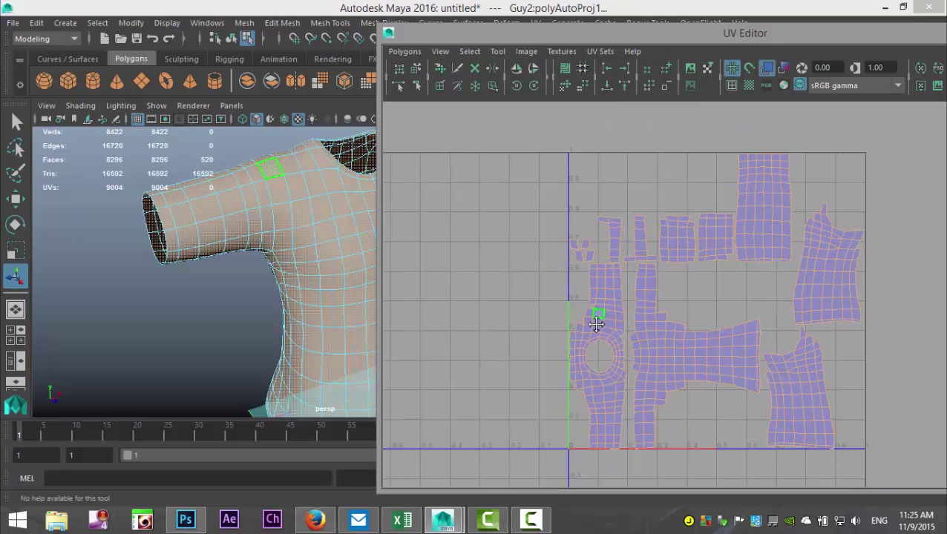
middle_click_drag(596, 317, 611, 313, "alt")
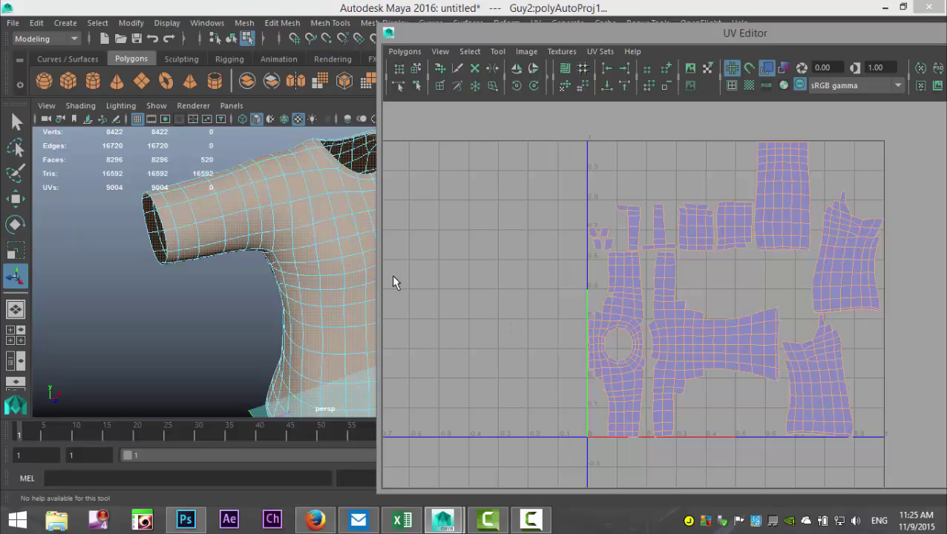
- Select the full edge loop where the sleeve meets the shoulder and cut the UVs along it
right_click(274, 217)
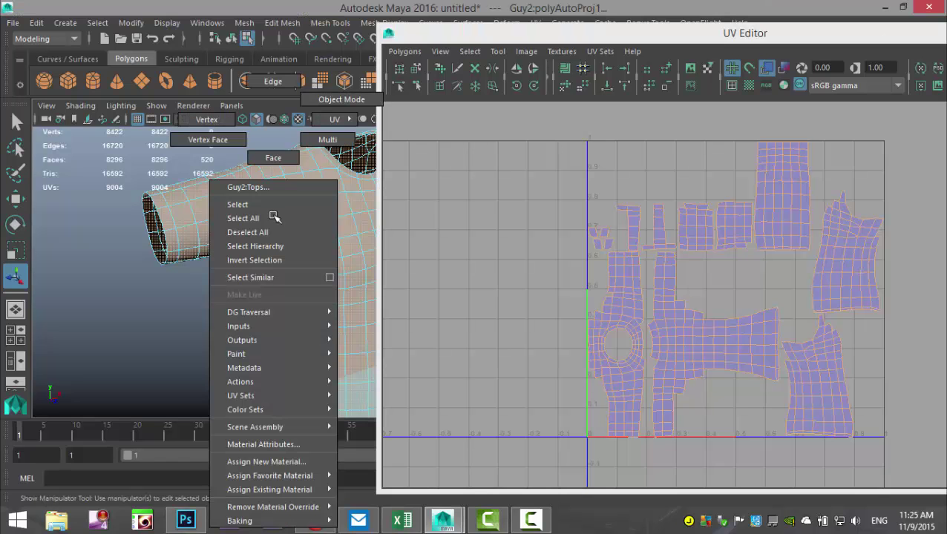
left_click(274, 83)
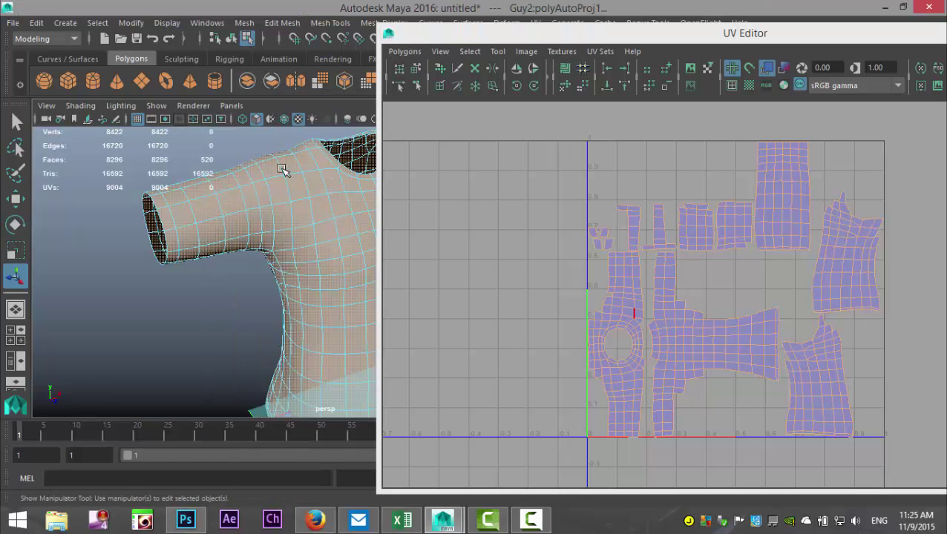
left_click(274, 220)
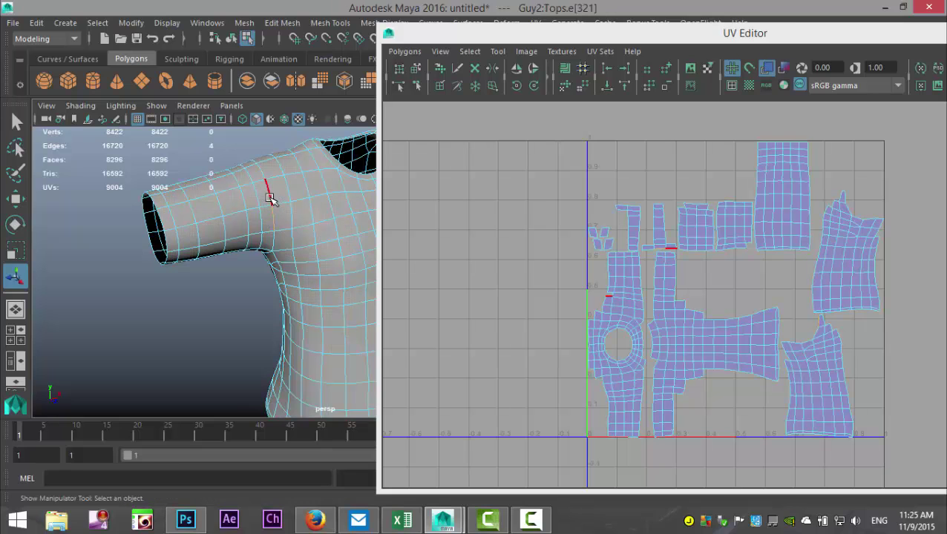
double_click(273, 194)
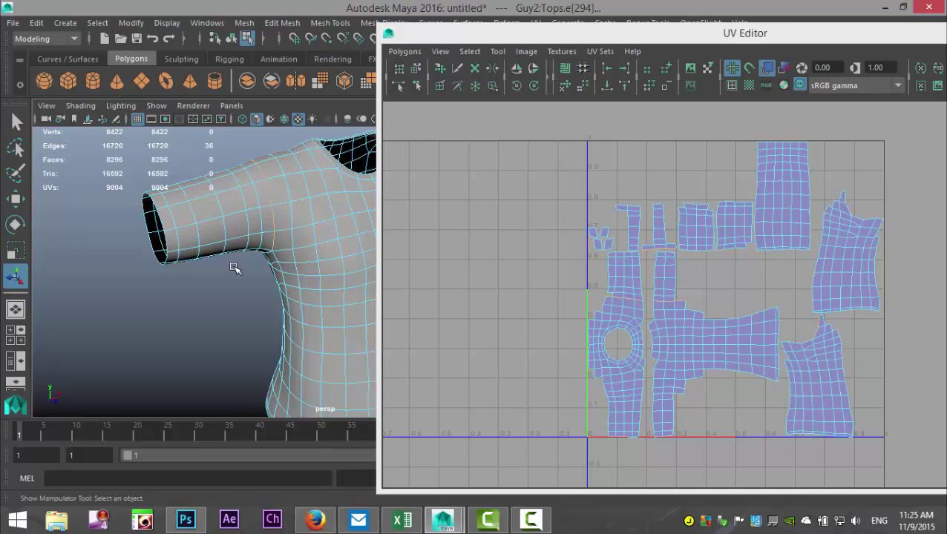
left_click_drag(230, 283, 205, 311, "alt")
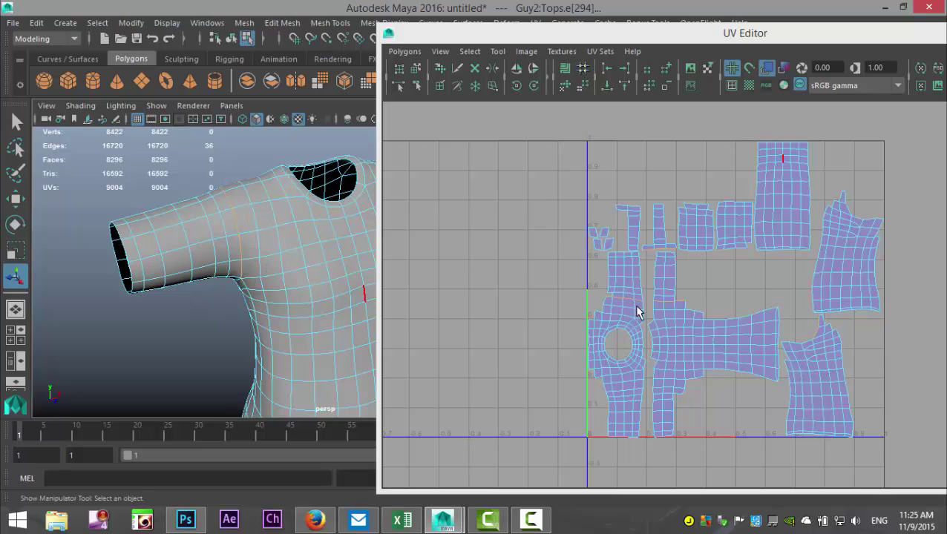
left_click(404, 52)
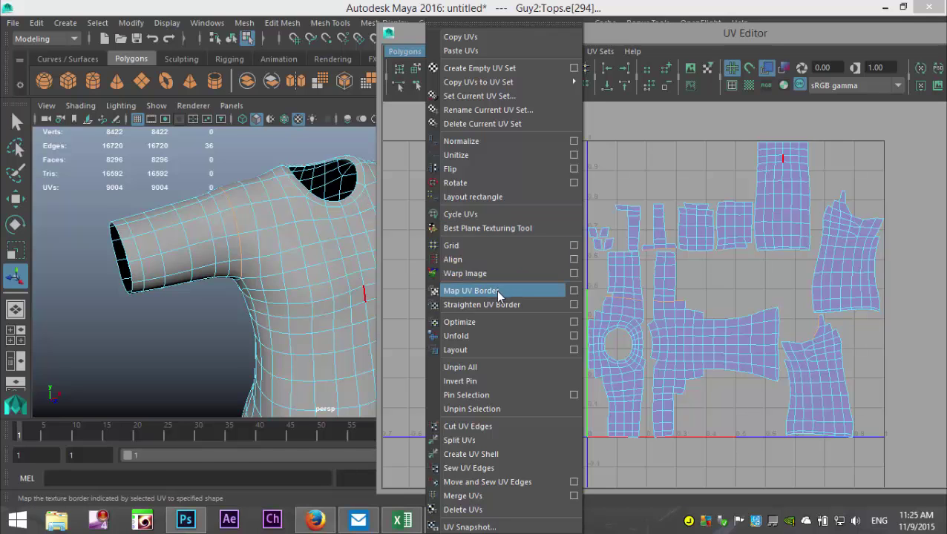
left_click(505, 424)
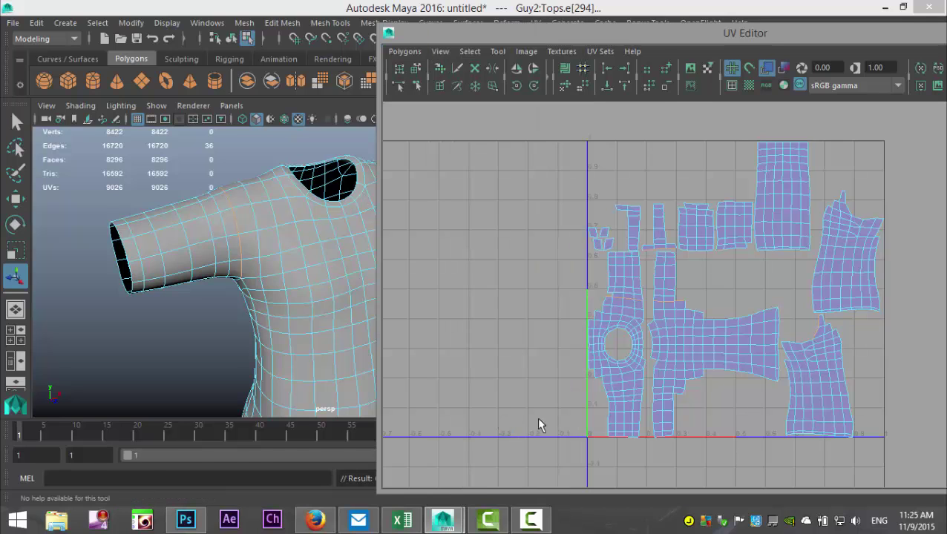
- Select the upper sleeve's cut-off UV shell and move it into the empty area outside the 0–1 UV square
left_click(629, 289)
right_click_drag(629, 283, 593, 273)
left_click(616, 279)
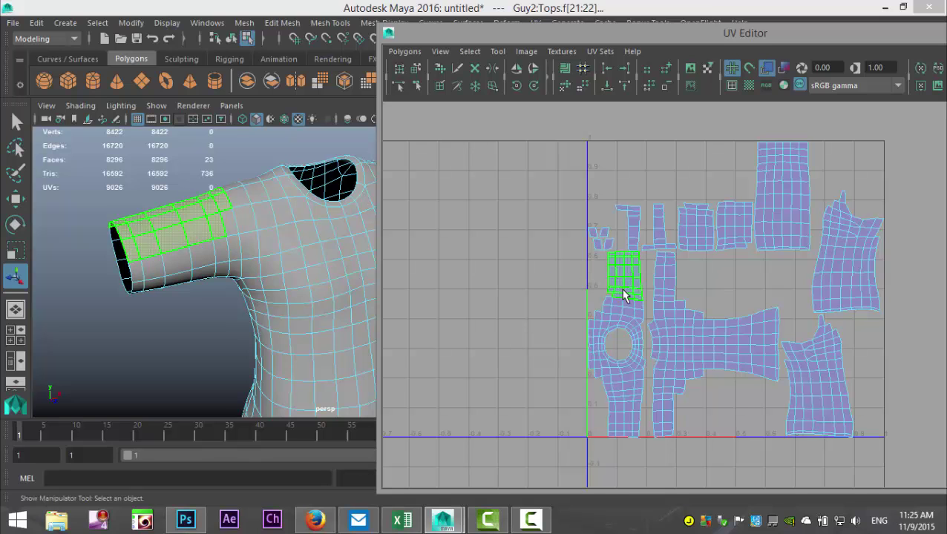
key("w")
left_click_drag(623, 278, 496, 223)
left_click(601, 281)
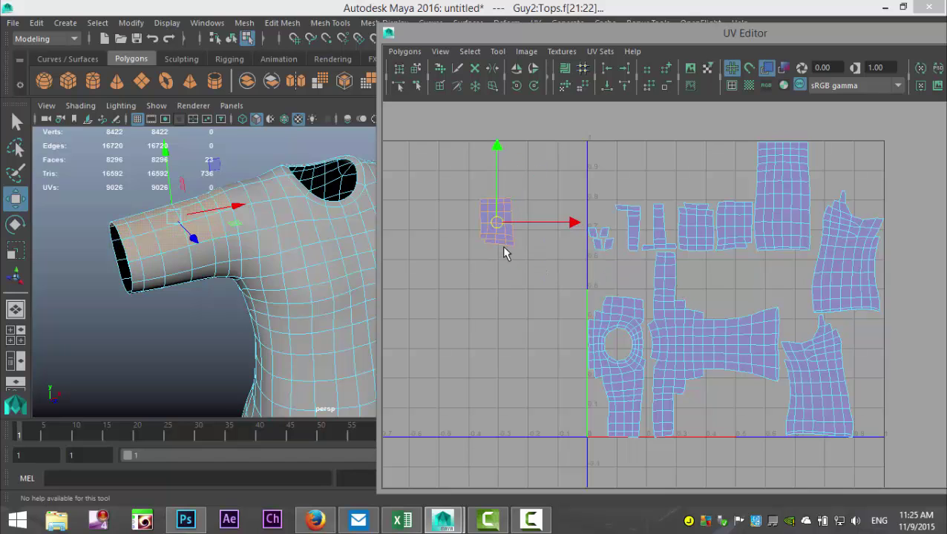
- Select the left border edge of the moved sleeve shell and Move and Sew its matching narrow strip shell onto it
scroll(482, 278, "up", 1)
middle_click_drag(453, 317, 537, 335, "alt")
right_click_drag(538, 273, 538, 227)
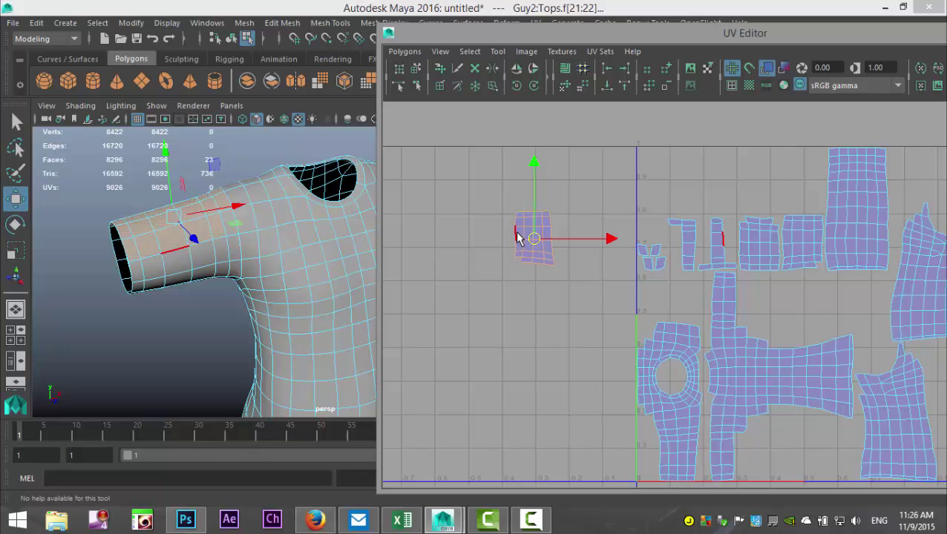
left_click(517, 238)
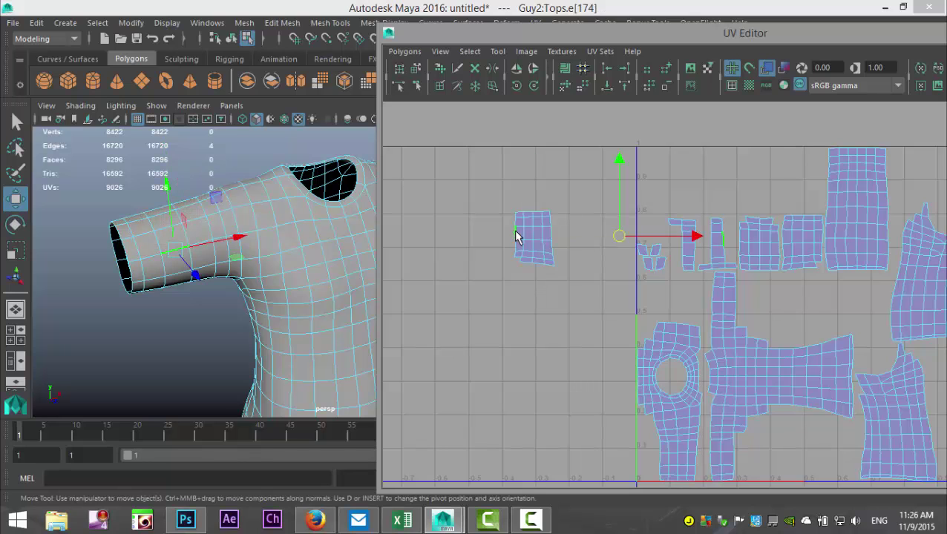
left_click(404, 51)
left_click(495, 483)
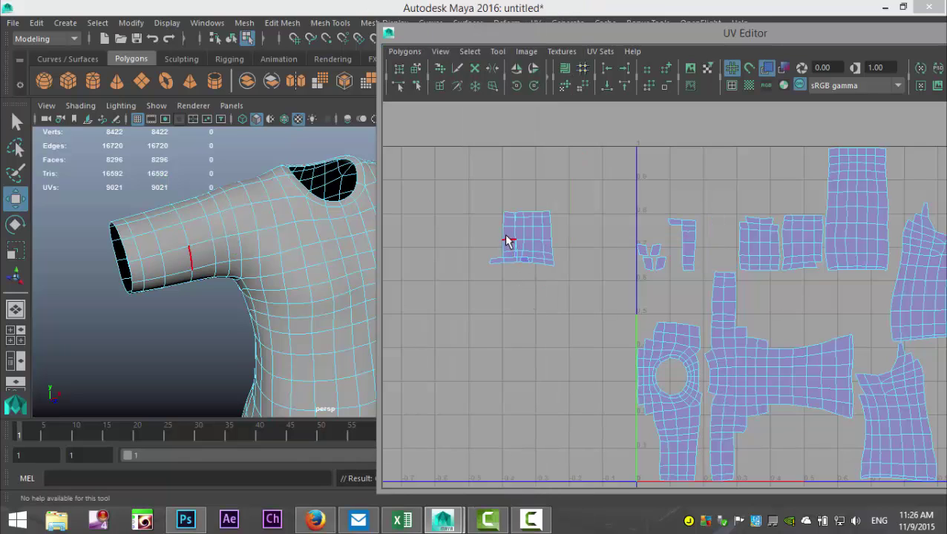
- Move and Sew the next matching sleeve shell onto the new left border edge of the enlarged sleeve shell
left_click(504, 237)
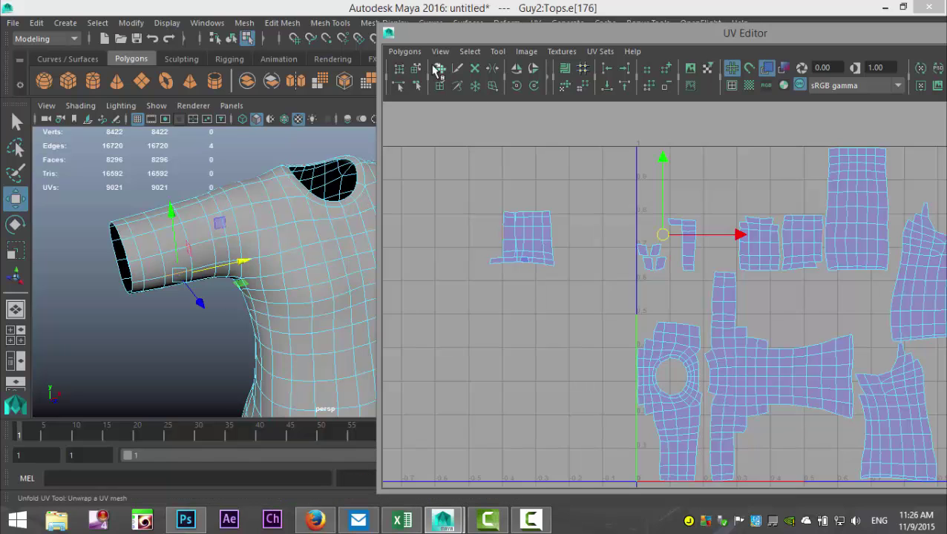
left_click(404, 51)
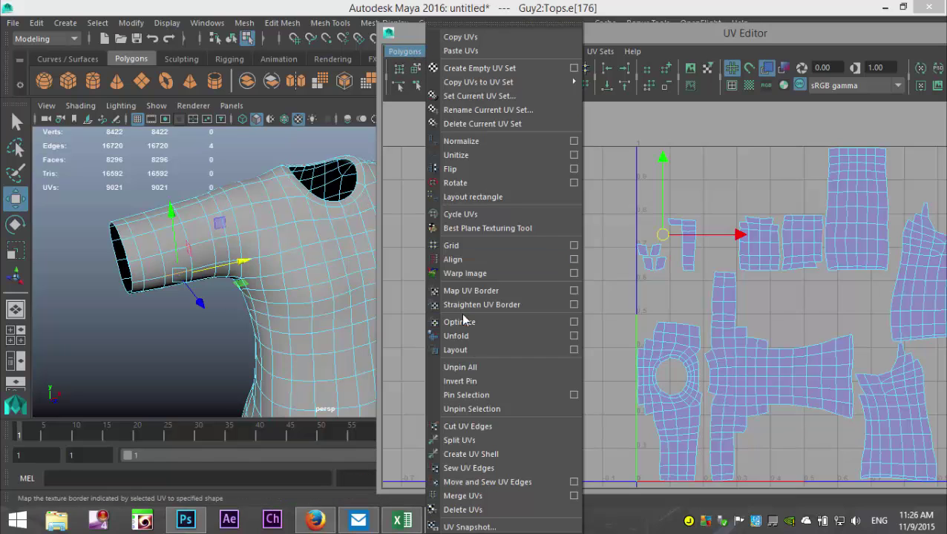
left_click(497, 482)
- Select all UVs of the sewn sleeve shell outside the 0–1 square and Unfold them
right_click_drag(507, 249, 553, 250)
left_click_drag(451, 205, 564, 276)
left_click(405, 53)
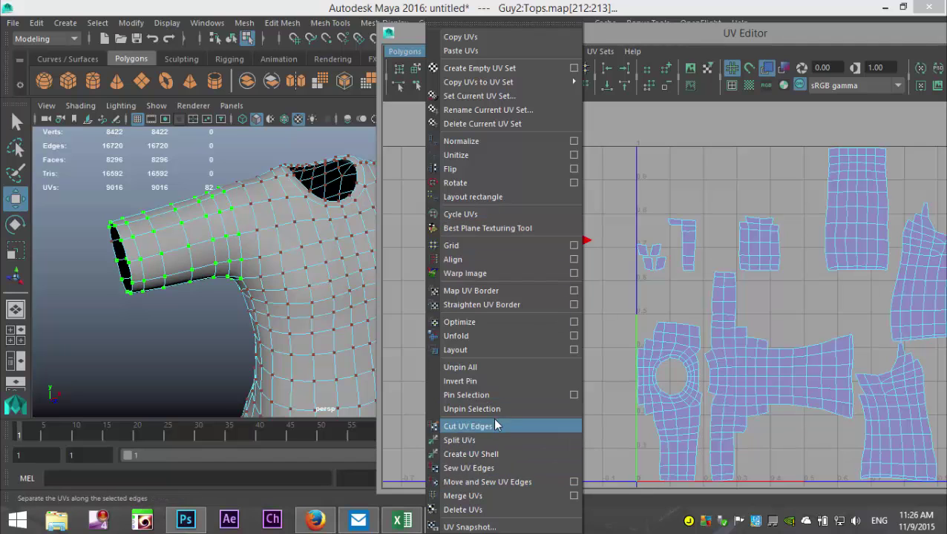
left_click(469, 337)
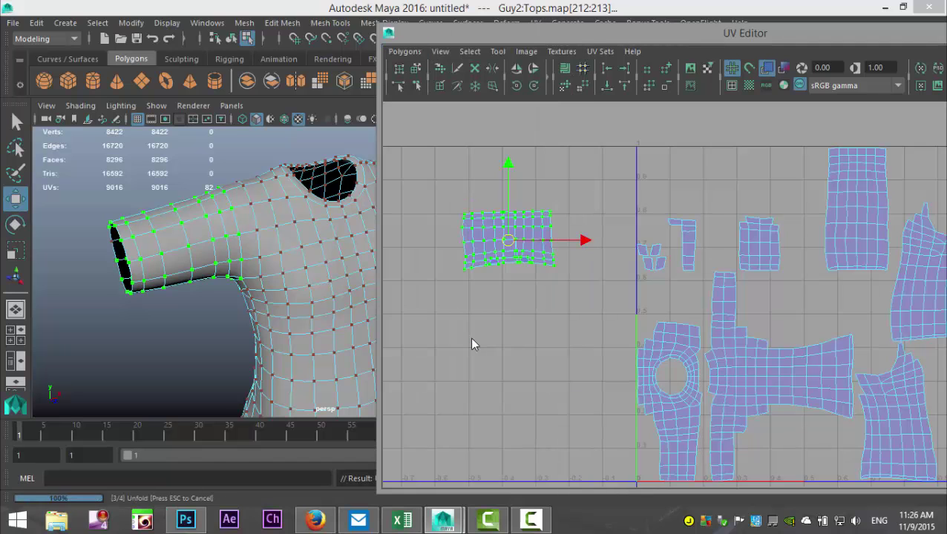
- Select the whole unfolded sleeve shell and move it out of the 0–1 square into the empty area
right_click_drag(818, 253, 783, 236)
left_click(817, 249)
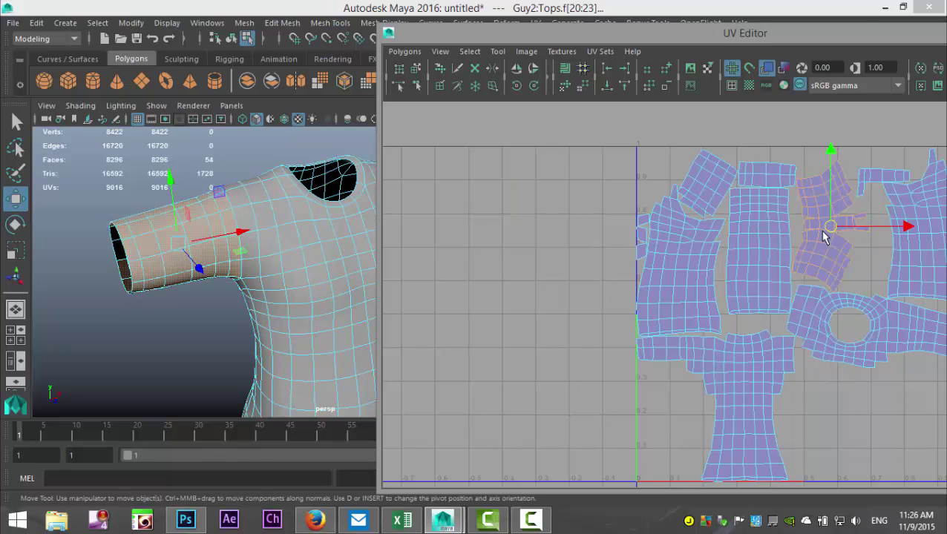
left_click_drag(831, 228, 557, 258)
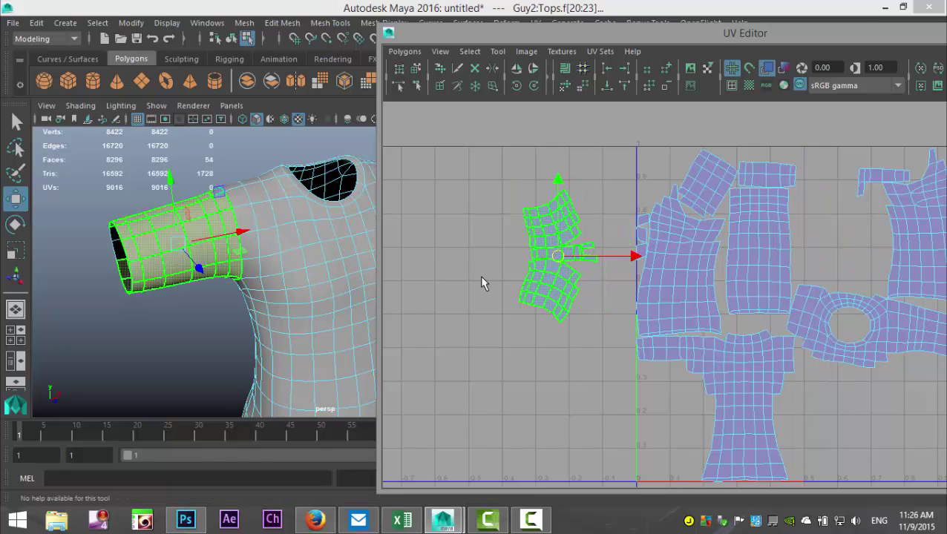
- Identify the sleeve's remaining UV shell on the mesh and move it below the sewn sleeve shell, outside the 0–1 square
left_click_drag(232, 327, 260, 327, "alt")
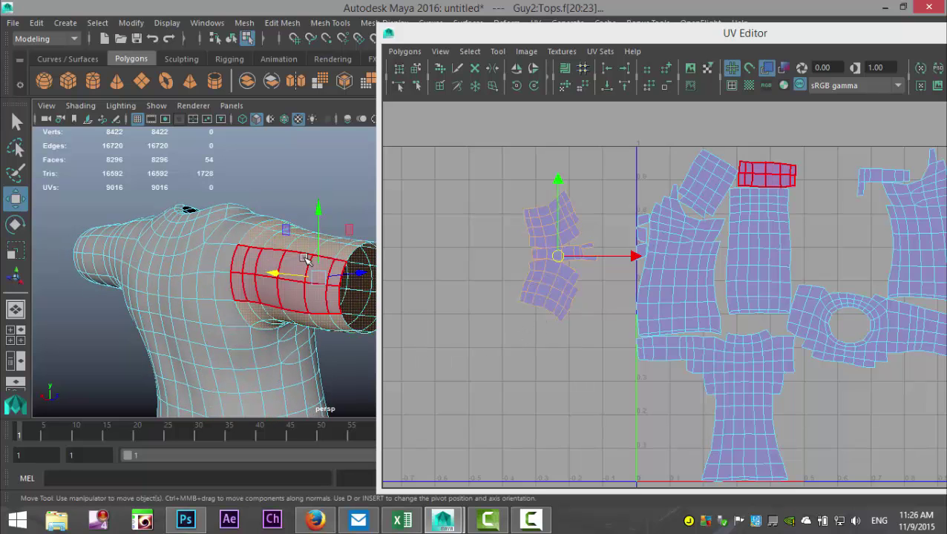
left_click(305, 258)
right_click_drag(761, 175, 705, 154)
left_click(760, 178)
left_click_drag(768, 180, 517, 382)
left_click(493, 409)
left_click(507, 377)
- Select the upper border edge of the separate sleeve piece and Move and Sew it to the main sleeve shell
right_click_drag(507, 369, 512, 345)
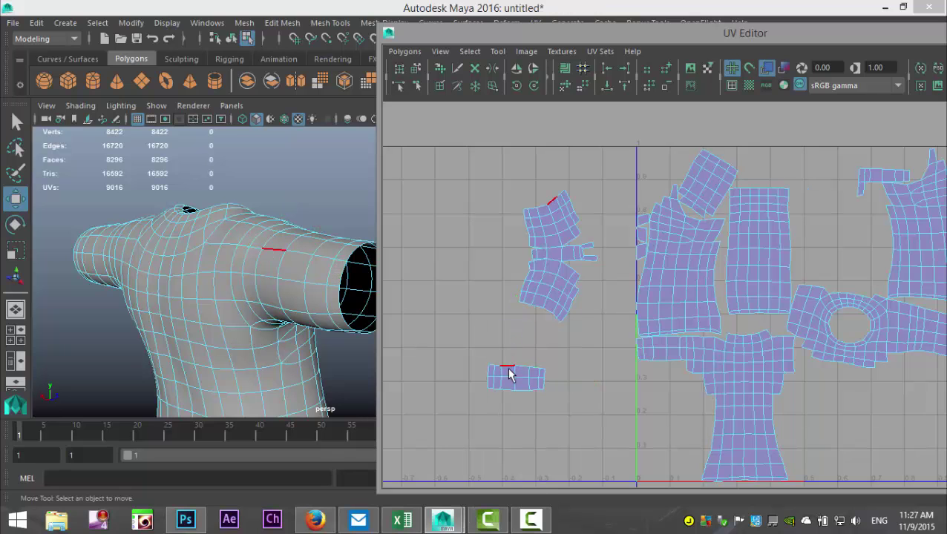
left_click(509, 369)
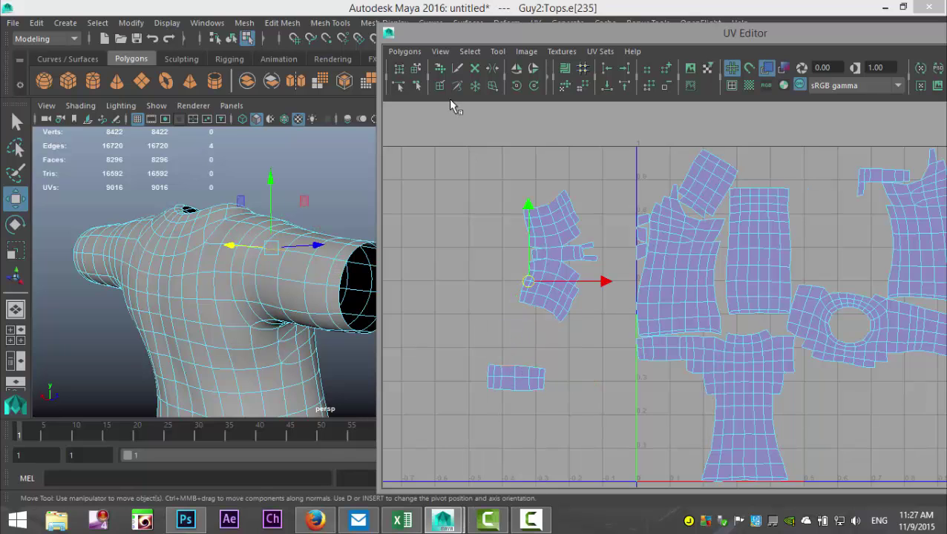
left_click(404, 51)
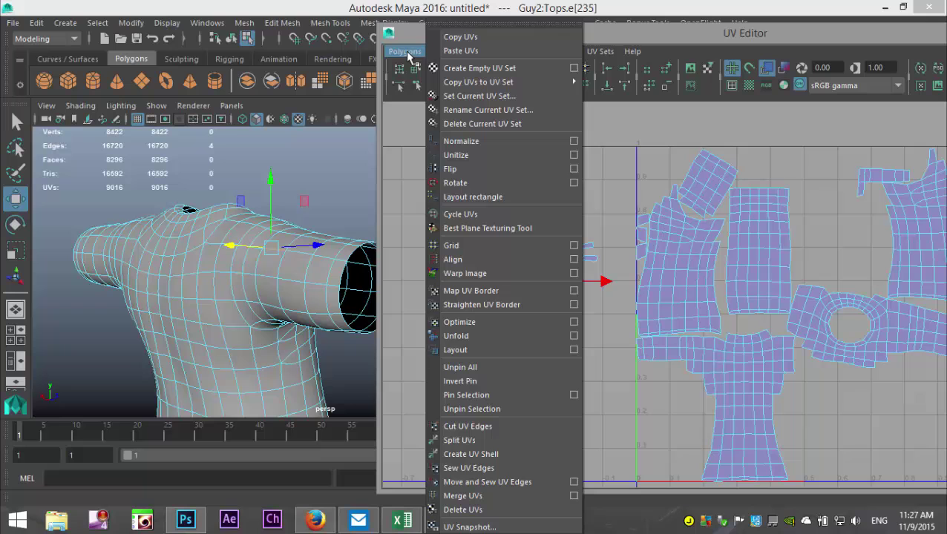
left_click(521, 482)
- Select all UVs of the combined sleeve shell and Unfold them
right_click_drag(534, 214, 583, 218)
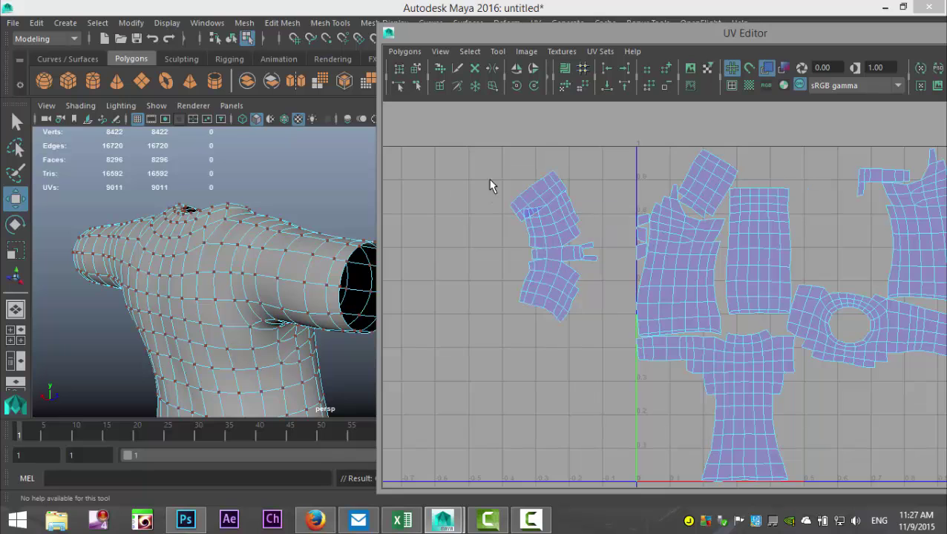
left_click_drag(586, 334, 583, 340)
left_click(405, 51)
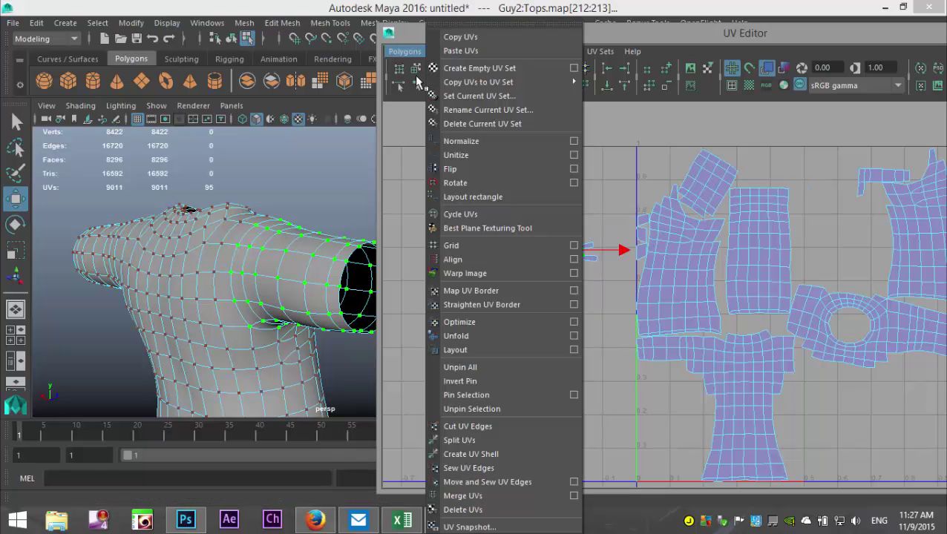
left_click(478, 336)
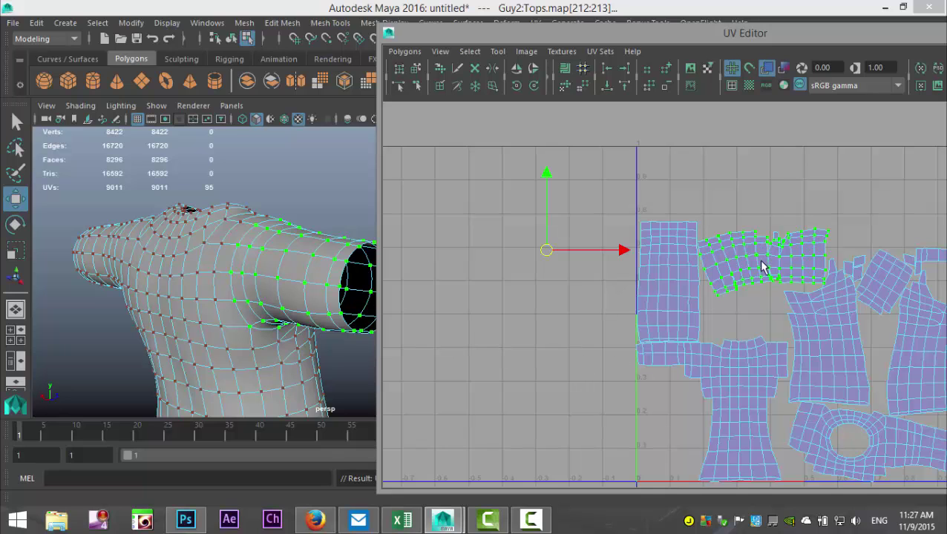
- Select the combined sleeve shell as a whole and move it back outside the 0–1 square
left_click_drag(621, 253, 439, 252)
key("ctrl+z")
right_click_drag(735, 249, 680, 236)
left_click(732, 264)
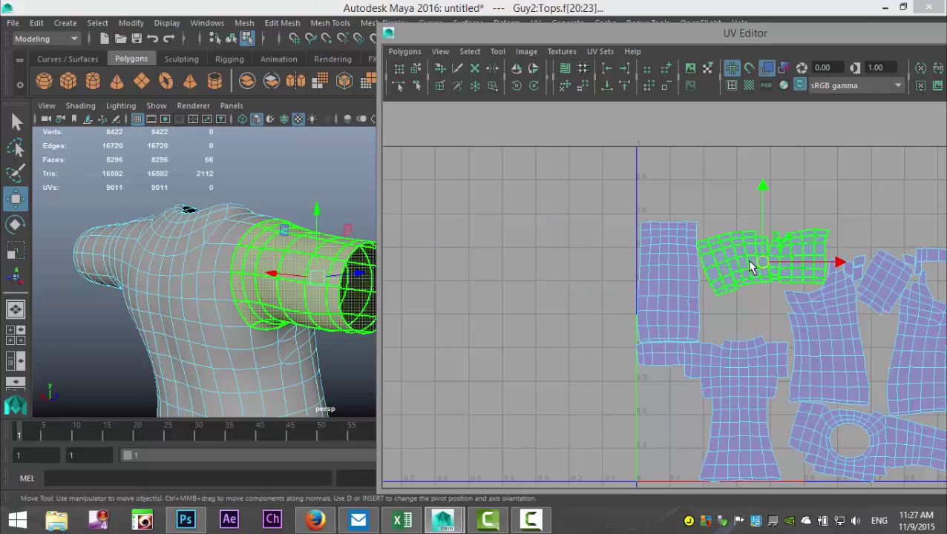
left_click_drag(763, 266, 513, 257)
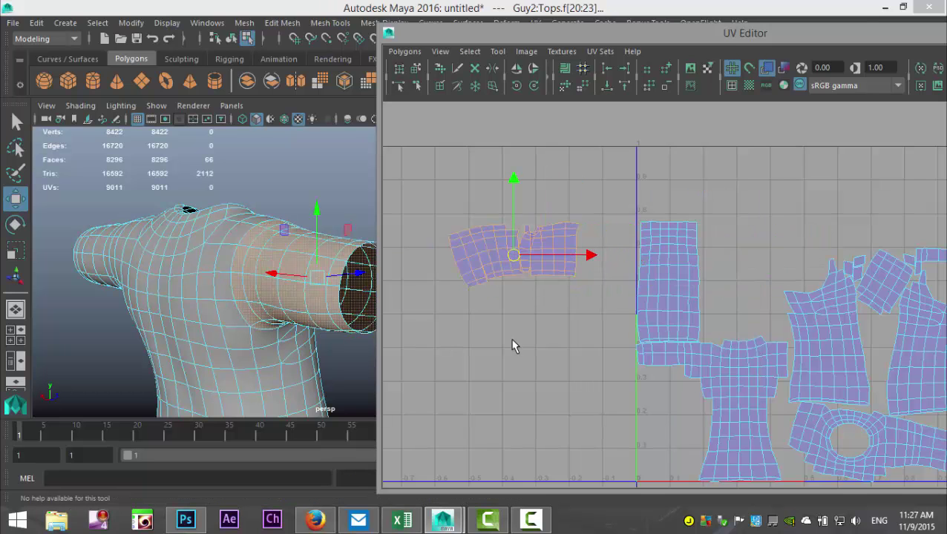
- Select the open seam edges along the split in the left part of the sleeve shell and Move and Sew them
scroll(534, 347, "up", 3)
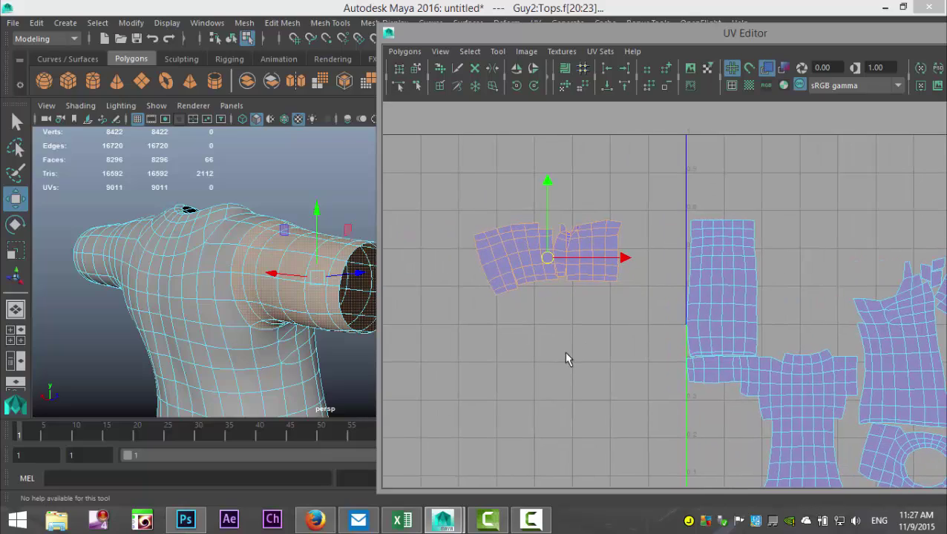
left_click_drag(357, 367, 349, 308, "alt")
scroll(612, 328, "up", 2)
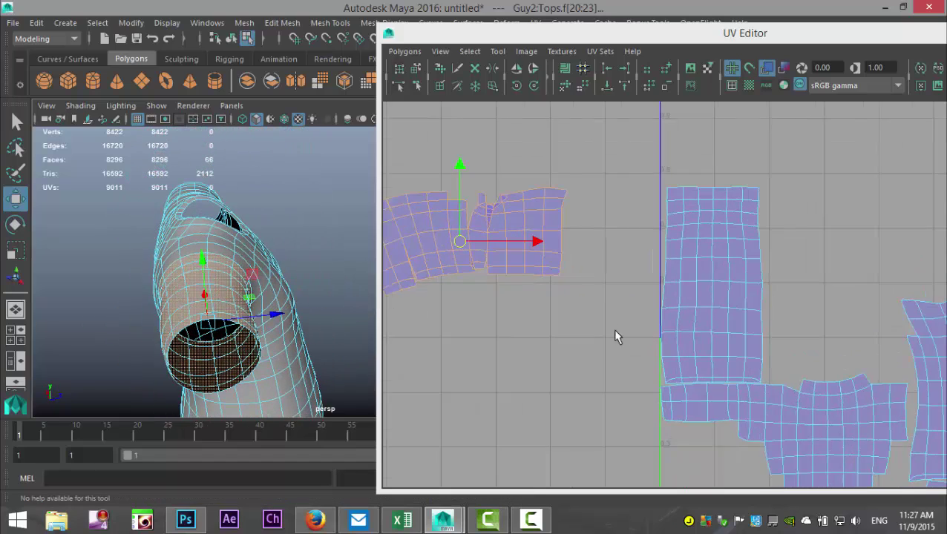
middle_click_drag(596, 340, 701, 372, "alt")
scroll(659, 353, "up", 2)
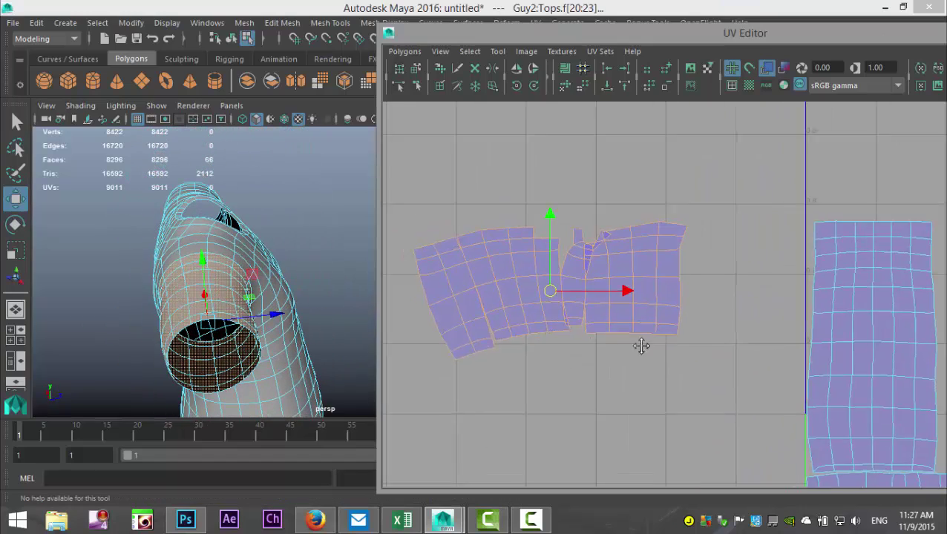
middle_click_drag(642, 347, 704, 354, "alt")
scroll(646, 377, "up", 1)
left_click(545, 349)
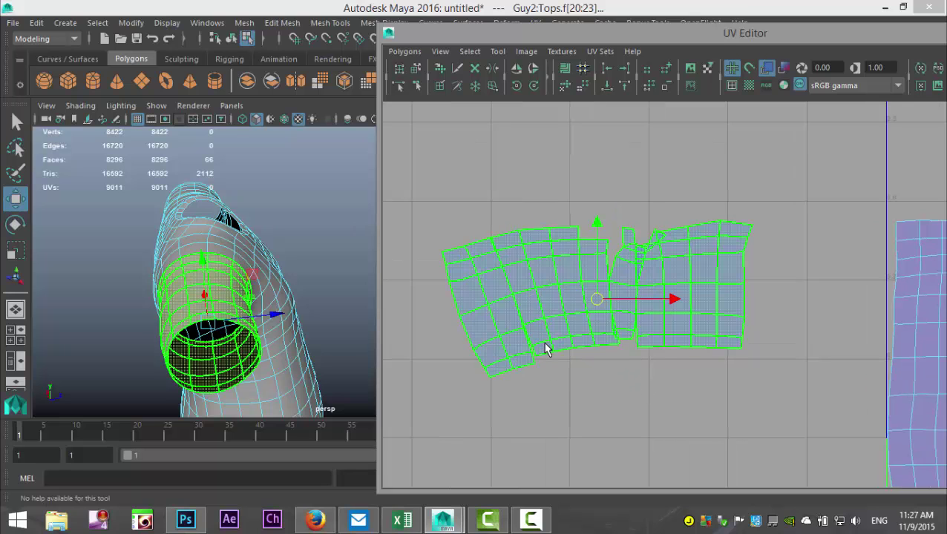
right_click_drag(522, 325, 521, 278)
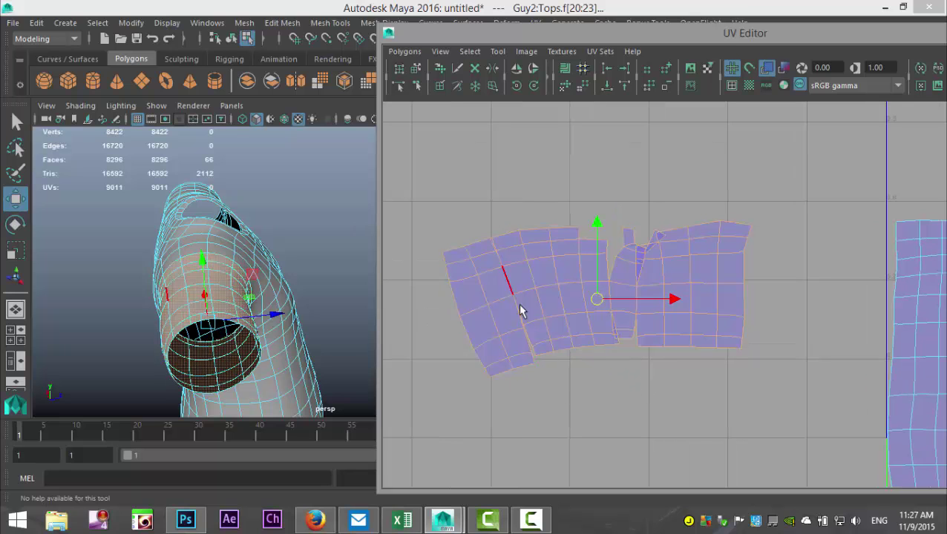
left_click(523, 325)
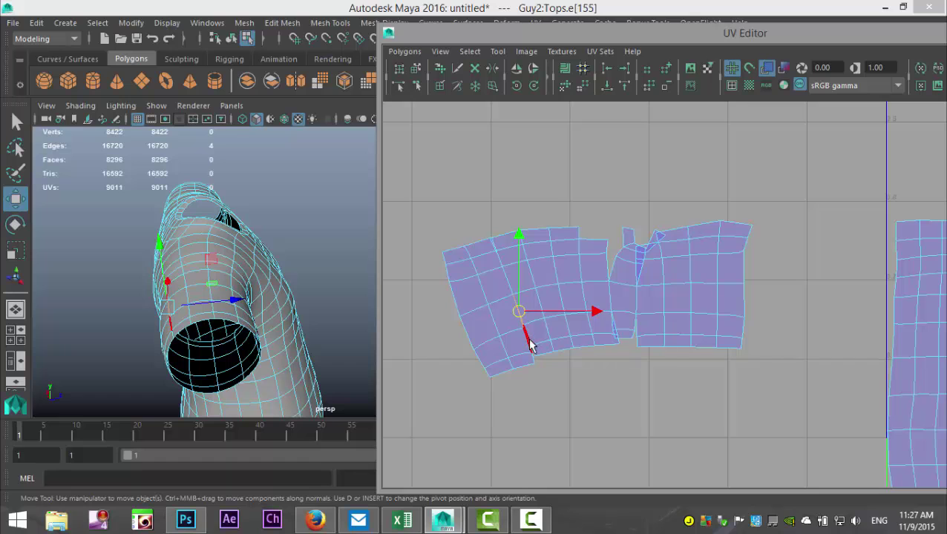
left_click(540, 360, "shift")
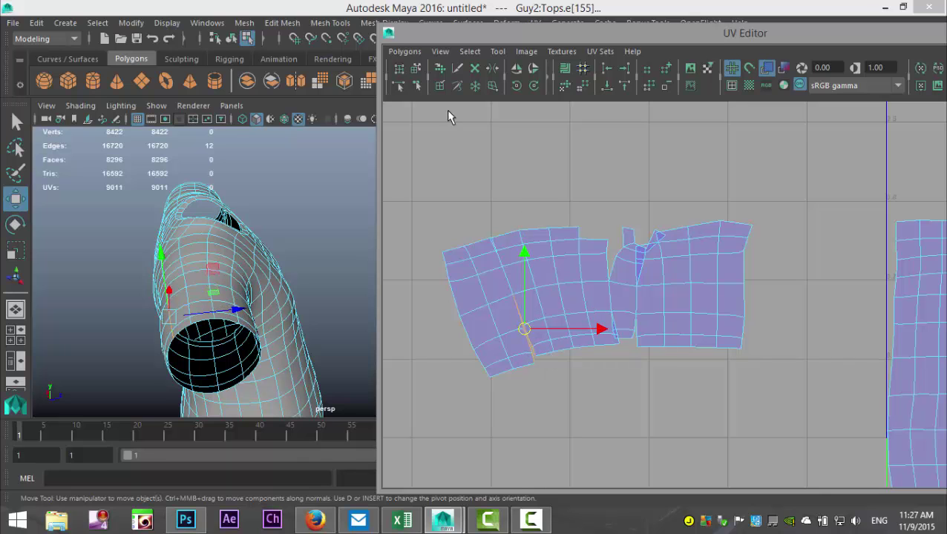
left_click(405, 51)
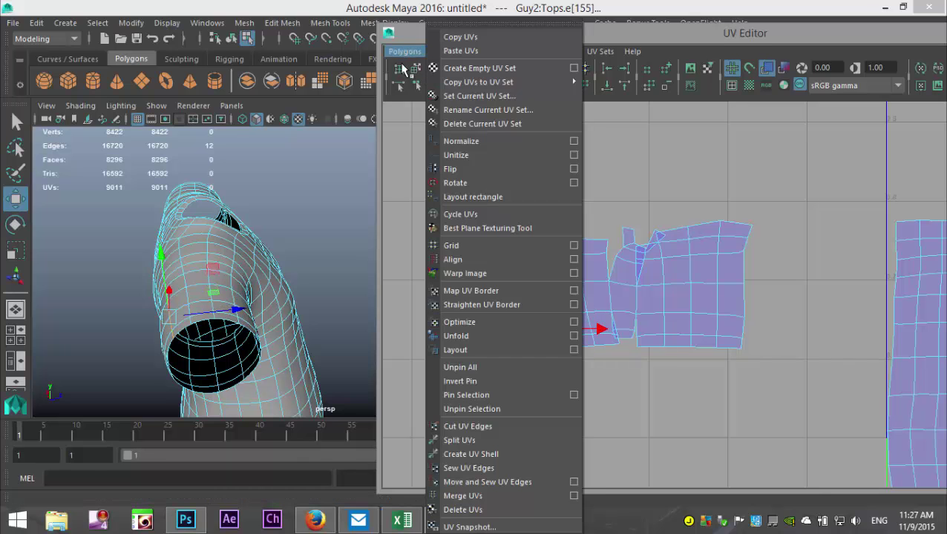
left_click(510, 484)
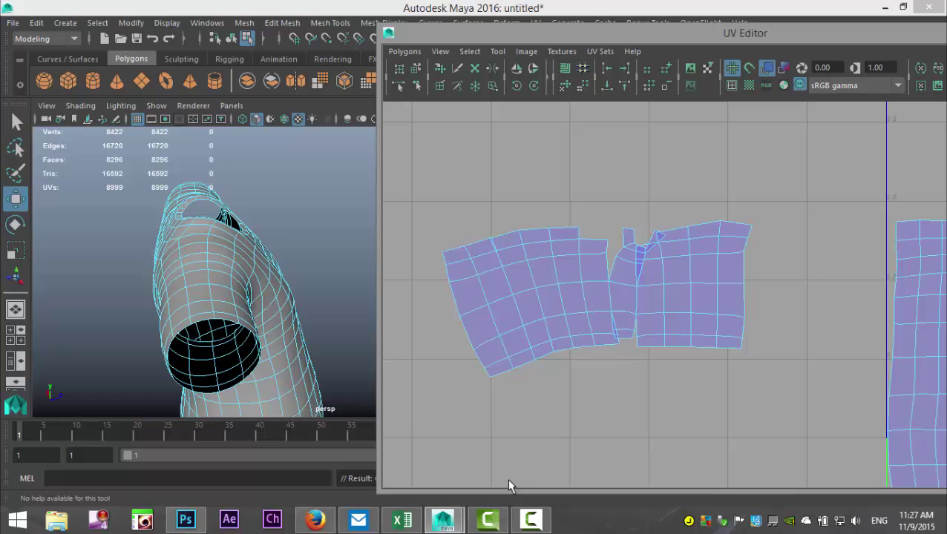
- Close the gap in the sleeve shell's lower middle by selecting its open edge and applying Move and Sew
left_click(632, 337)
left_click(634, 329)
left_click(405, 52)
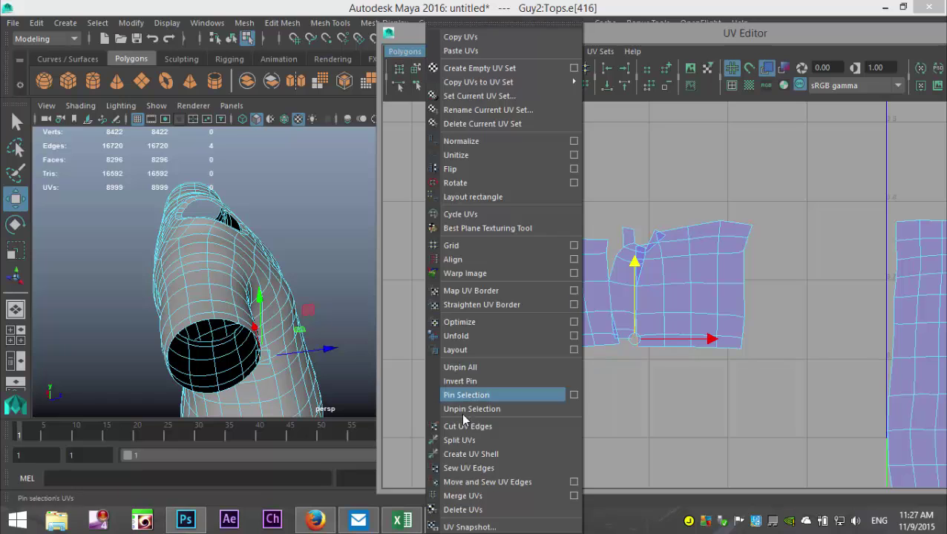
left_click(488, 484)
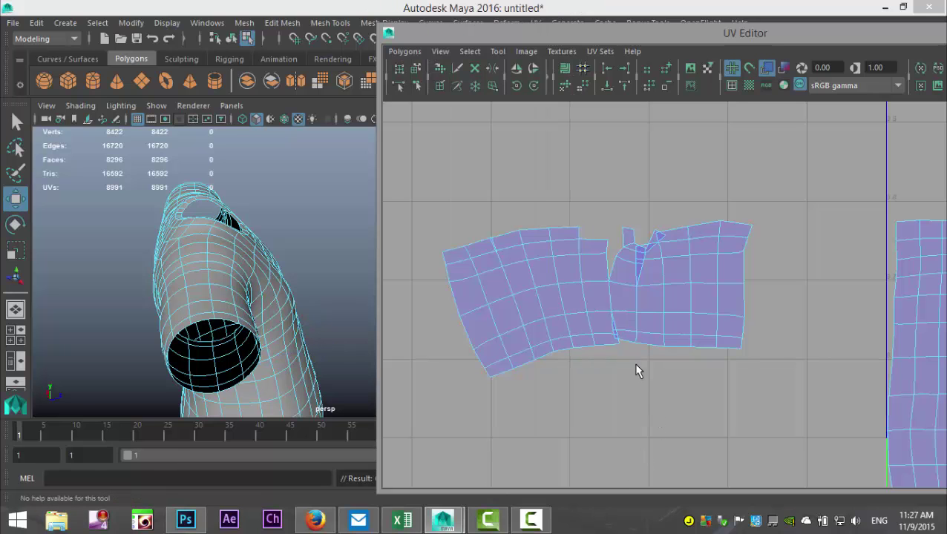
- Select the three open edges around the gap in the sleeve shell's upper middle and Move and Sew them
left_click(619, 273)
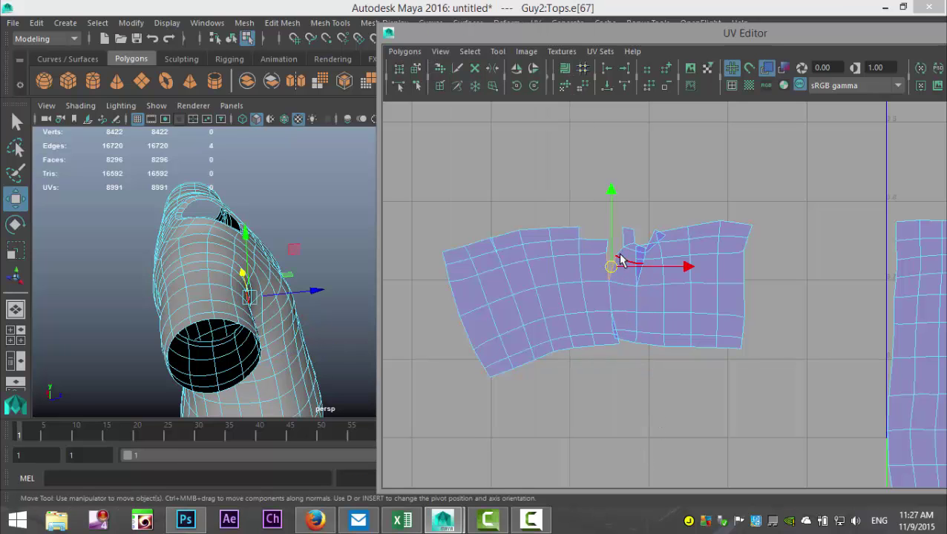
left_click(625, 247, "shift")
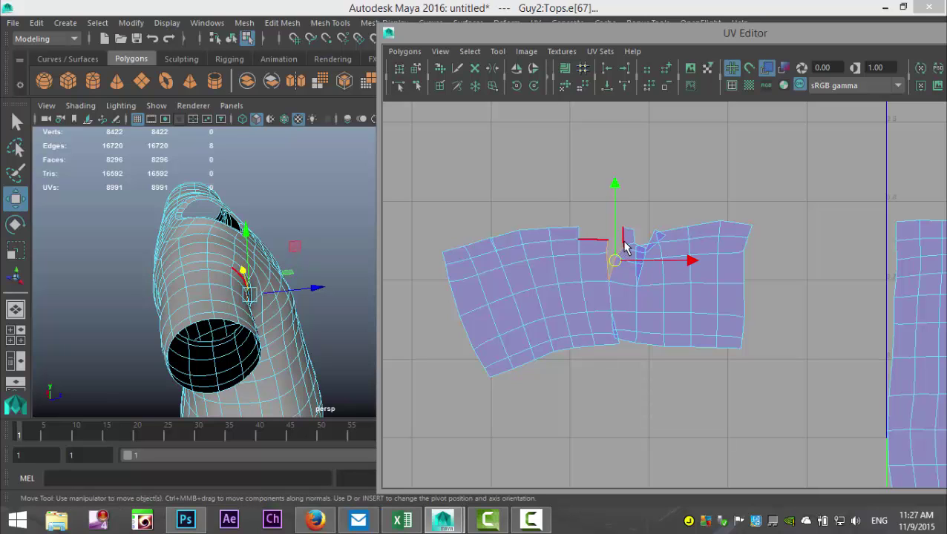
left_click(627, 245, "shift")
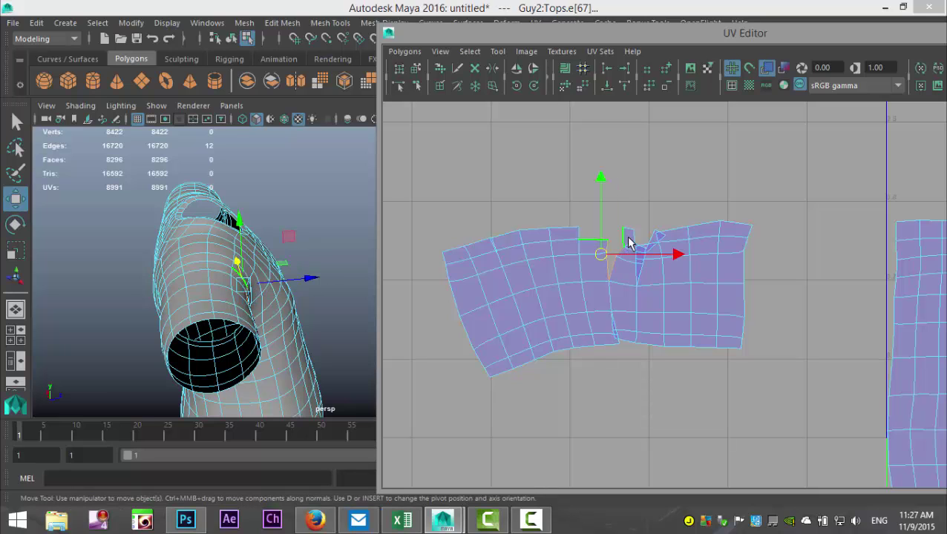
left_click(410, 57)
left_click(502, 480)
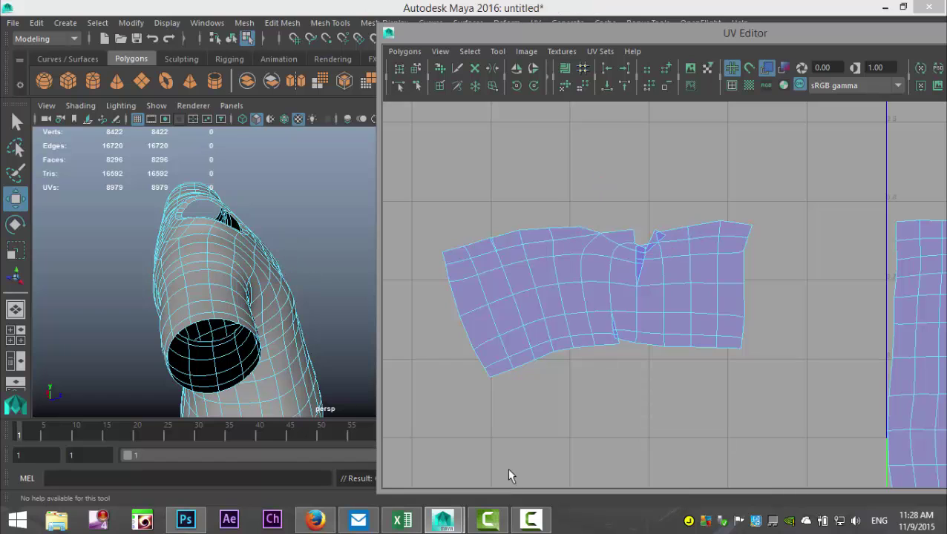
- Select the UVs around the overlapping notch in the sleeve shell's upper middle and Unfold them
scroll(650, 417, "up", 2)
middle_click_drag(651, 416, 629, 423, "alt")
left_click(587, 300)
left_click(578, 265)
right_click_drag(578, 266, 637, 270)
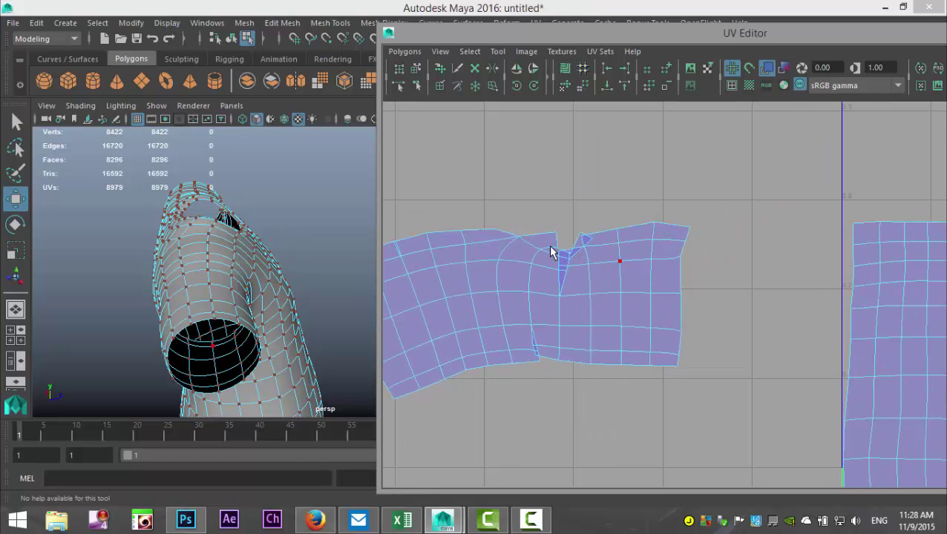
left_click_drag(601, 264, 638, 232)
left_click(404, 52)
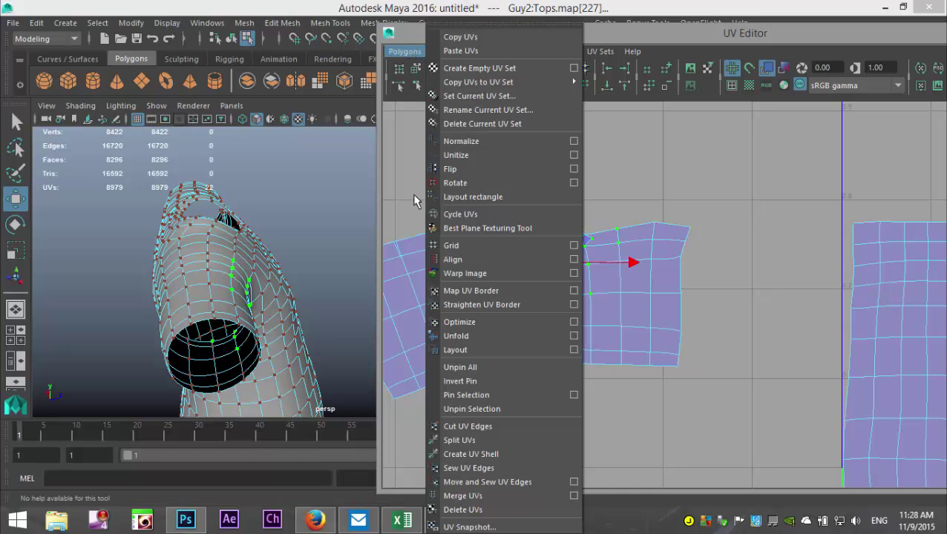
left_click(456, 336)
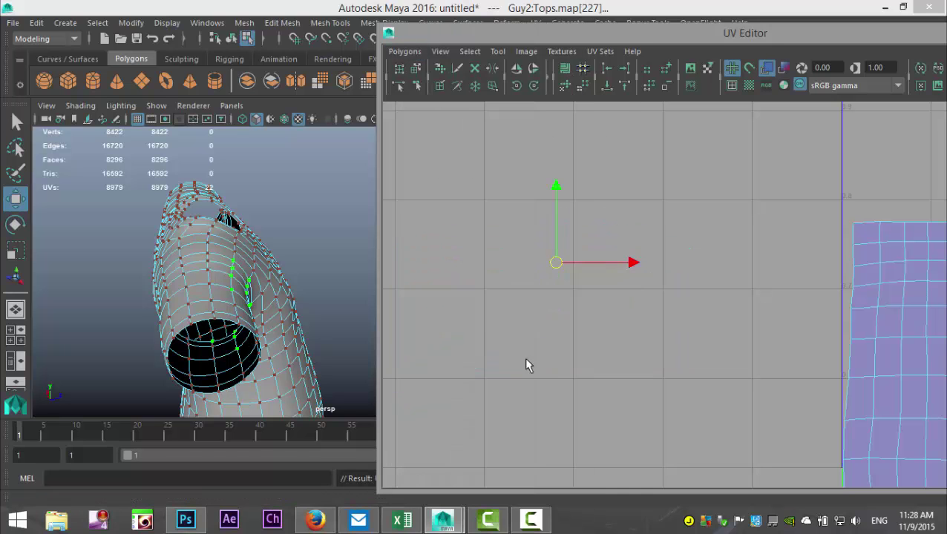
- Select the sleeve shell as a whole and move it outside the 0–1 square, clear of the other shells
scroll(571, 360, "down", 5)
right_click_drag(853, 299, 789, 279)
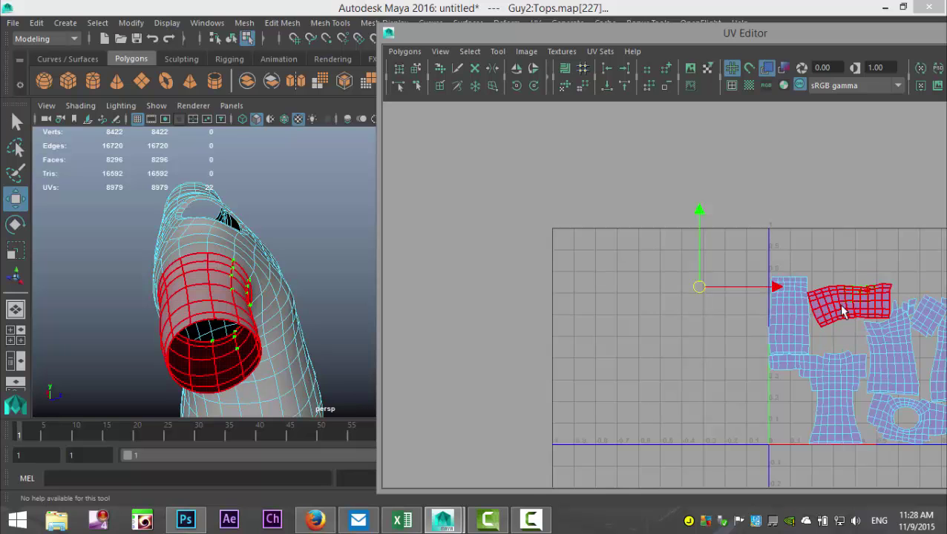
left_click(856, 311)
left_click_drag(855, 311, 653, 293)
scroll(671, 305, "up", 5)
middle_click_drag(614, 321, 822, 363, "alt")
scroll(713, 347, "up", 3)
- Select the overlapping open edges at the notch in the sleeve shell's upper middle and Move and Sew them
right_click_drag(657, 258, 642, 215)
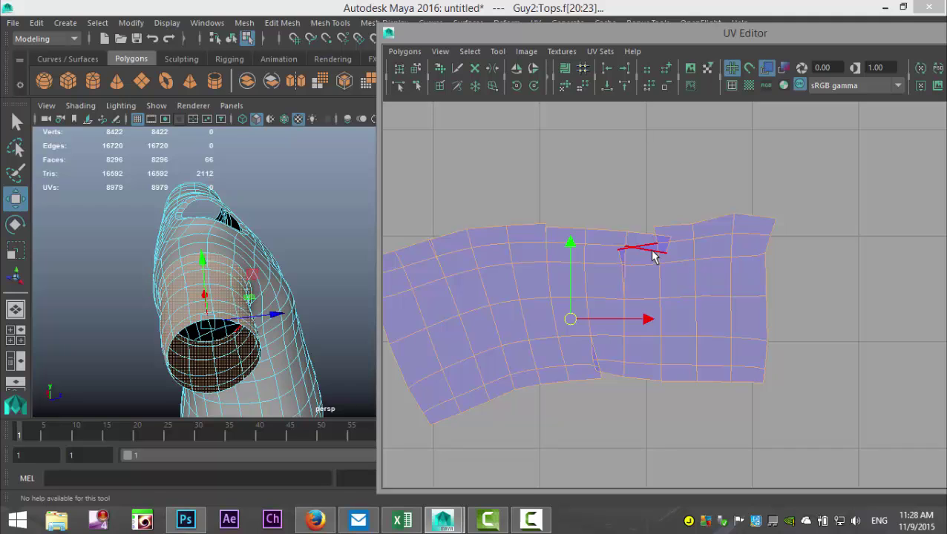
left_click(654, 255)
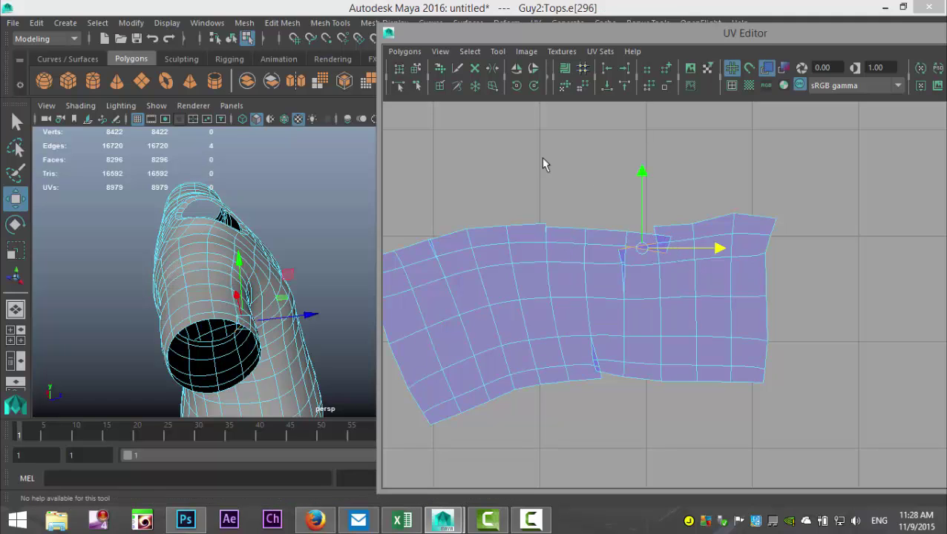
left_click(670, 247, "shift")
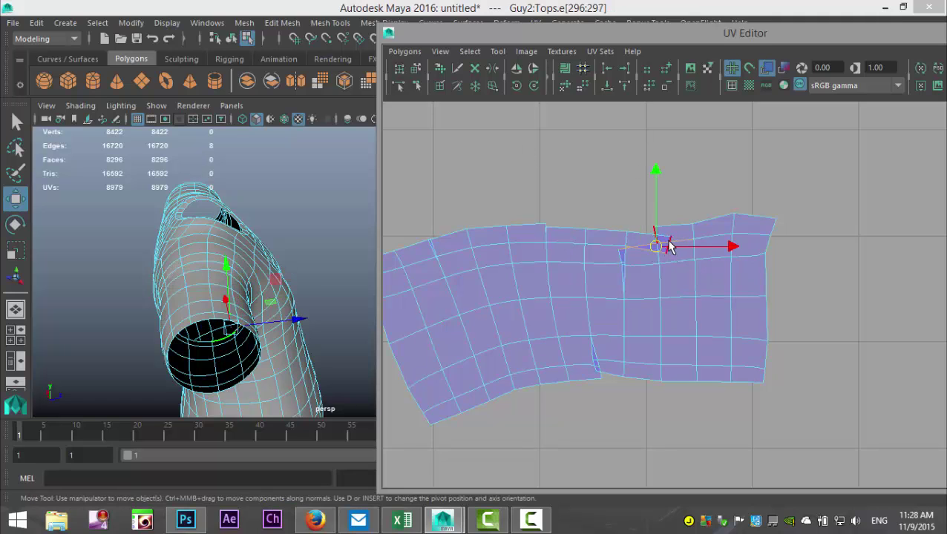
scroll(633, 274, "up", 2)
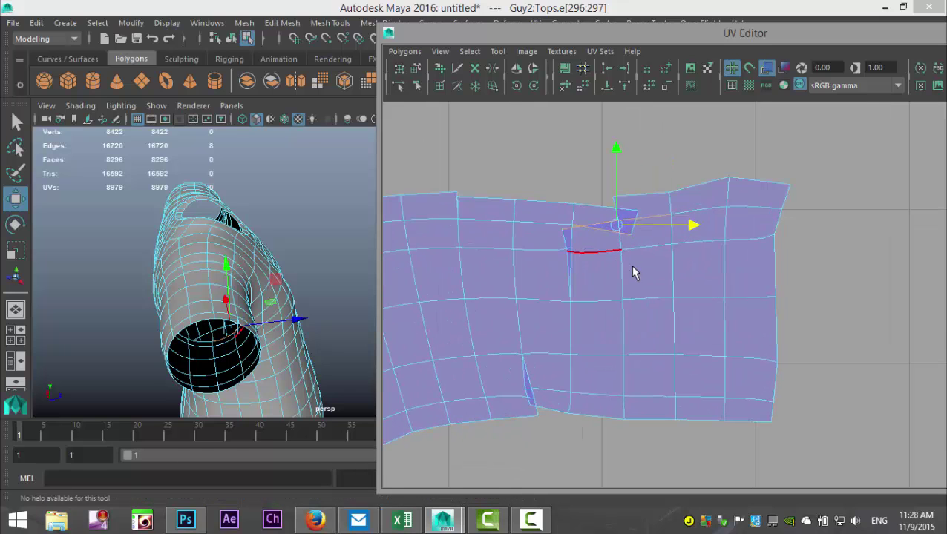
left_click(583, 166)
left_click(610, 236)
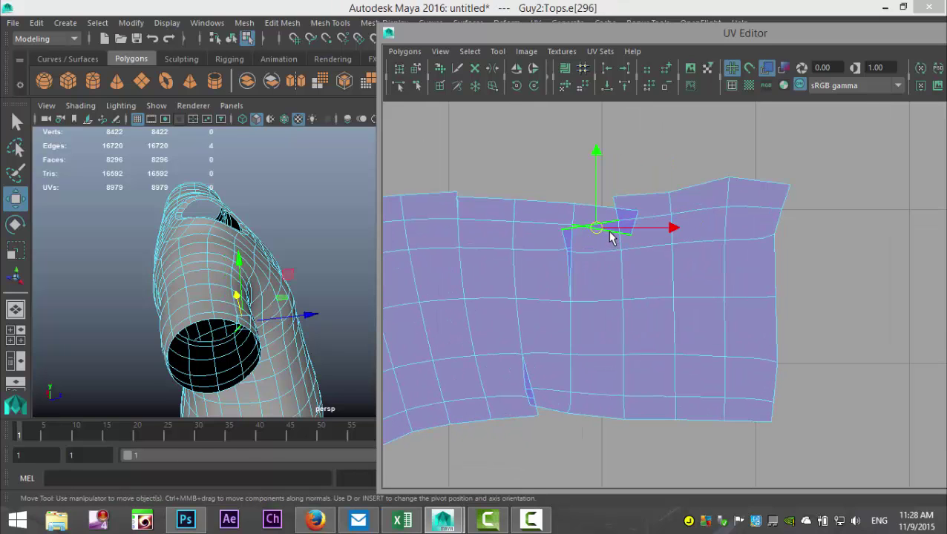
left_click(635, 229, "shift")
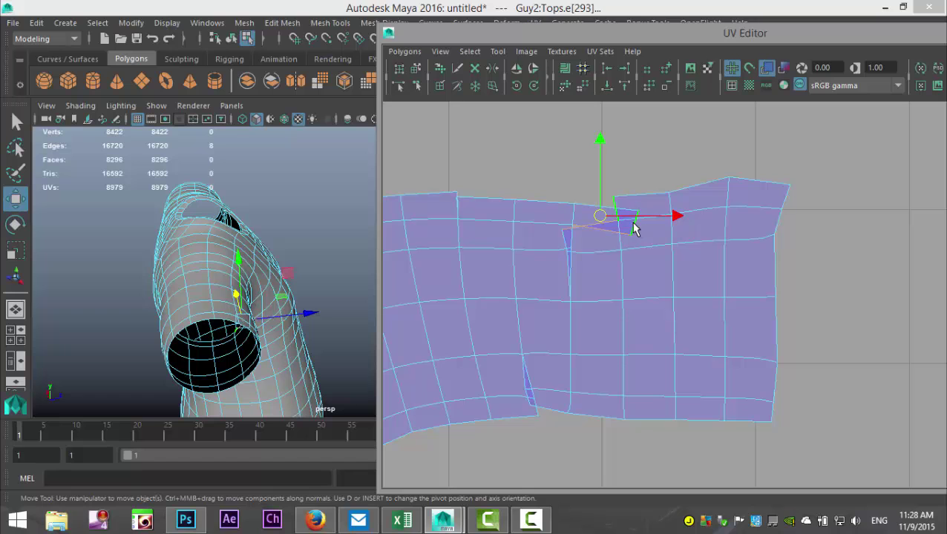
left_click(404, 51)
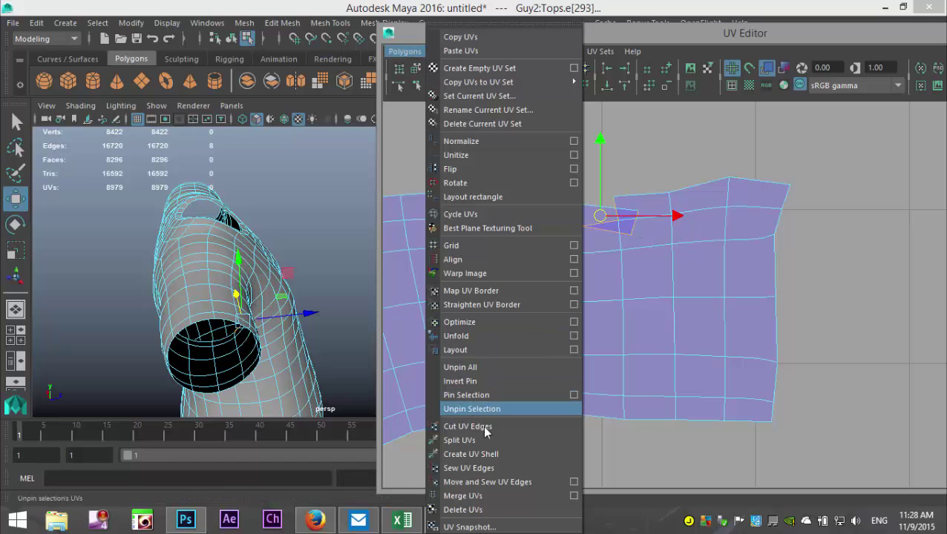
left_click(516, 482)
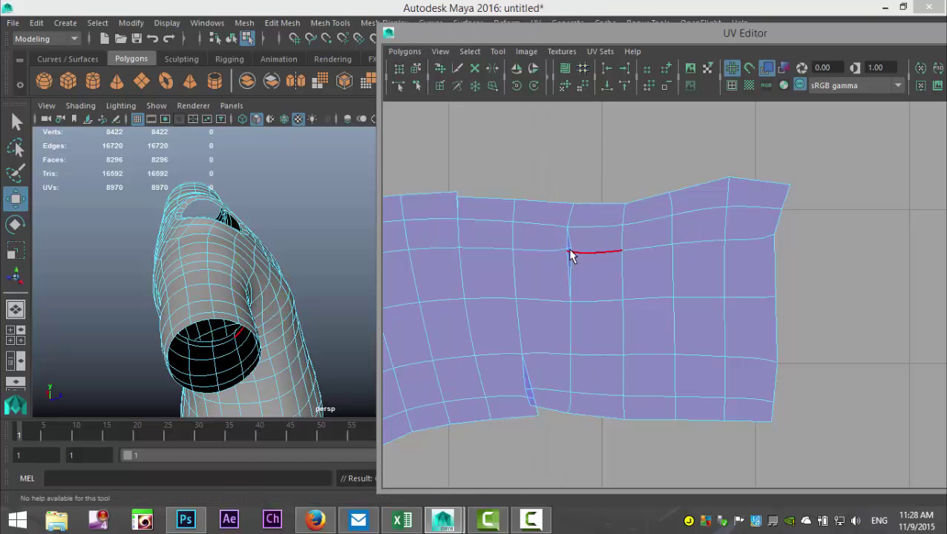
- Select the UVs along the narrow split just below the sleeve shell's upper middle border and Unfold them
right_click_drag(568, 248, 627, 250)
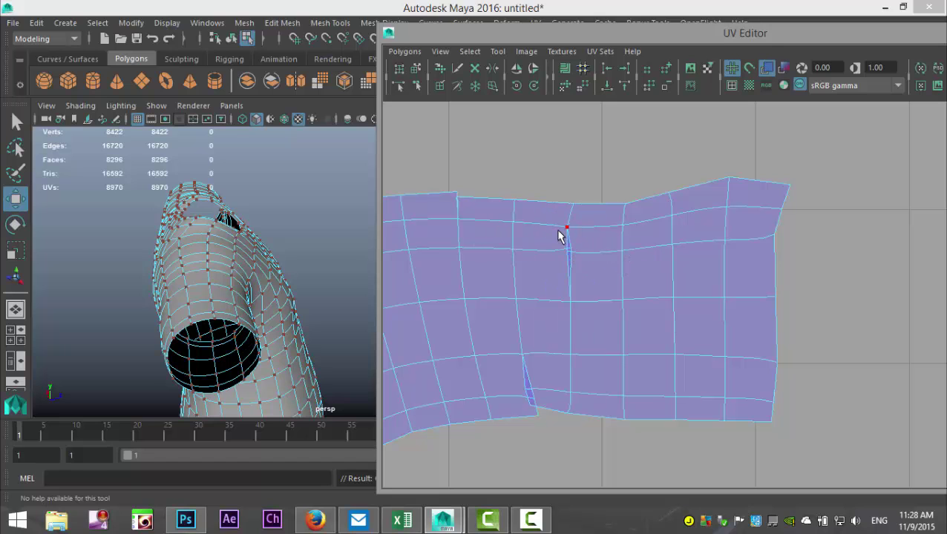
left_click_drag(592, 266, 594, 268)
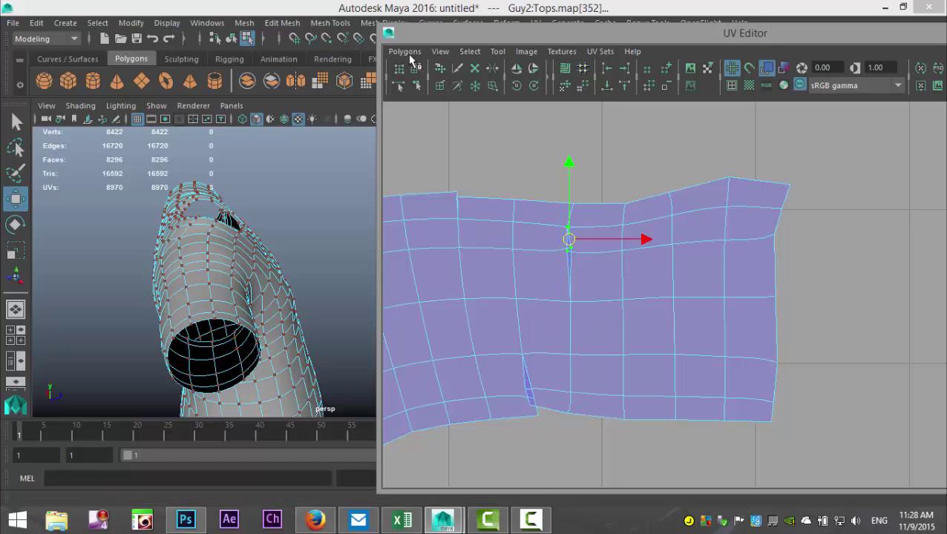
left_click(408, 52)
left_click(476, 335)
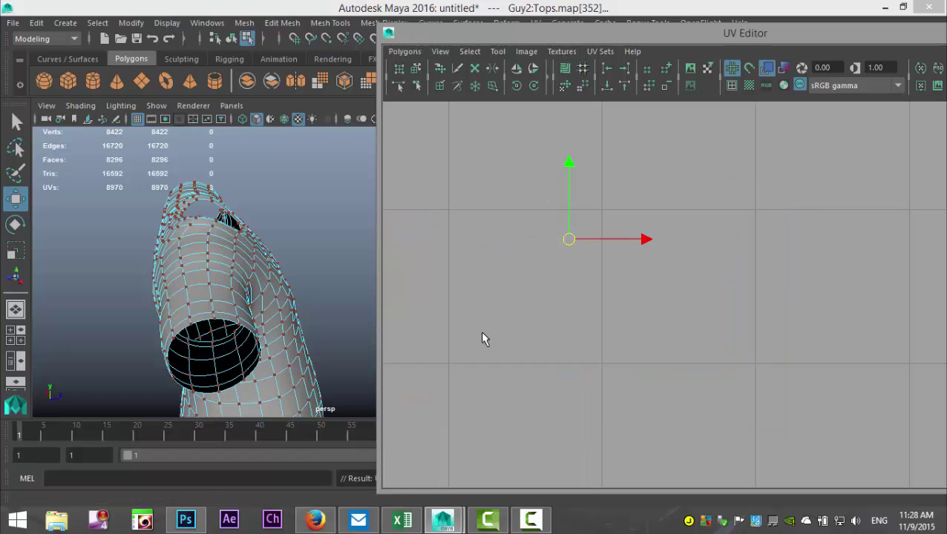
- Select the entire sleeve shell and move it up, clear of the neighbouring shells
scroll(593, 345, "down", 3)
middle_click_drag(766, 413, 493, 379, "alt")
right_click_drag(653, 293, 598, 269)
left_click(635, 295)
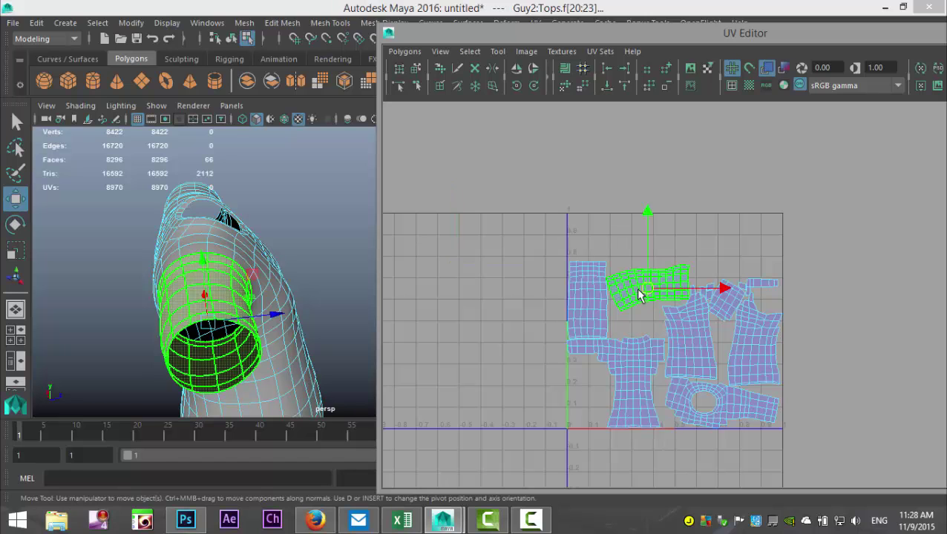
scroll(687, 342, "up", 5)
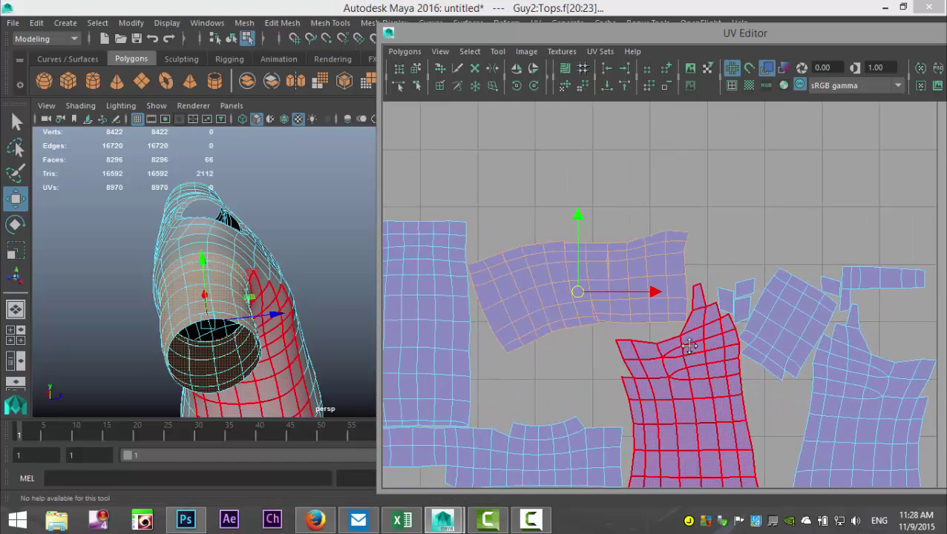
middle_click_drag(689, 346, 710, 348, "alt")
middle_click_drag(602, 290, 617, 227, "alt")
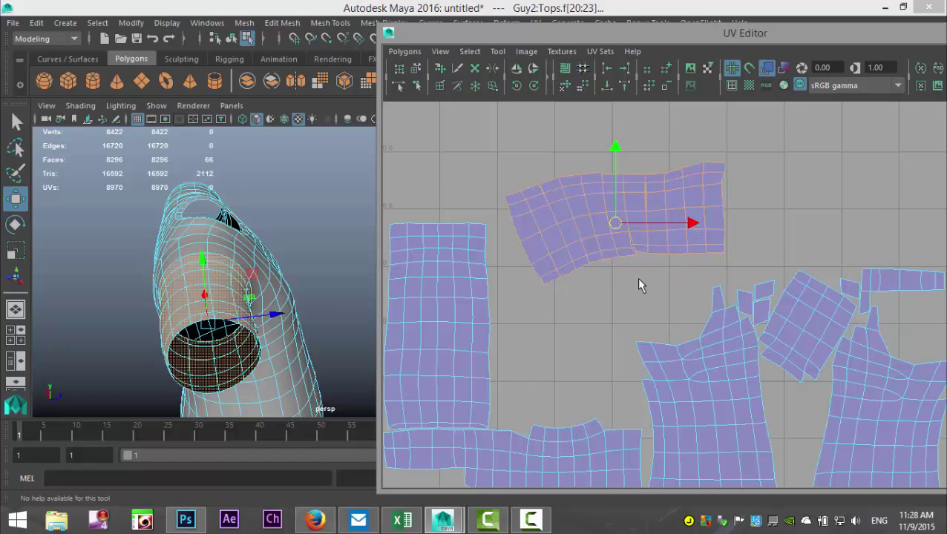
- Close the split in the sleeve shell's lower middle by applying Move and Sew to its two open edges one after the other
scroll(624, 276, "up", 2)
middle_click_drag(616, 275, 676, 317, "alt")
scroll(643, 340, "up", 2)
right_click_drag(611, 269, 606, 239)
left_click(607, 253)
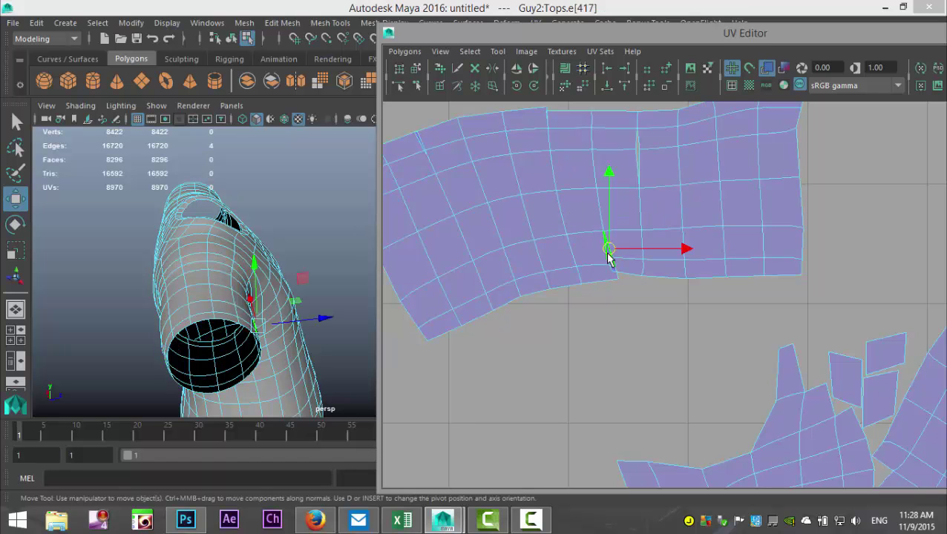
left_click(404, 51)
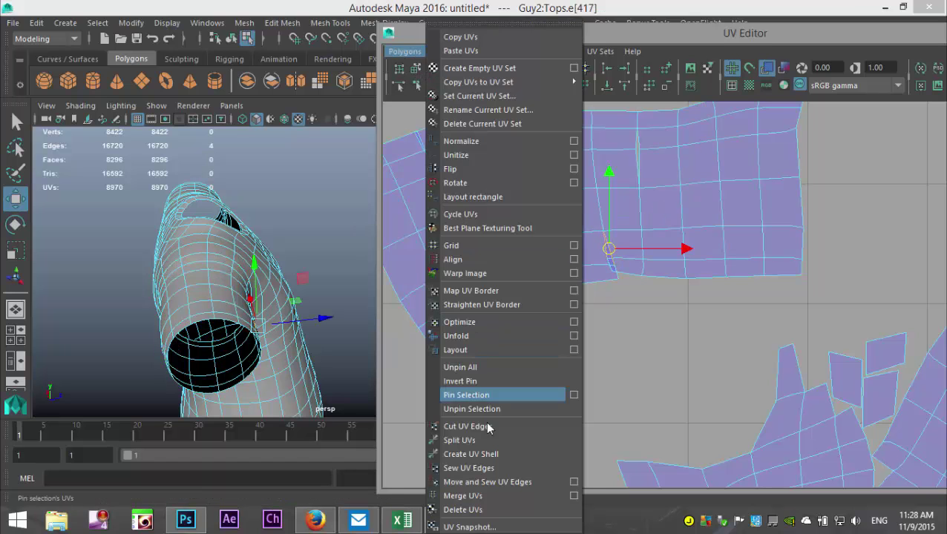
left_click(510, 482)
scroll(661, 363, "up", 2)
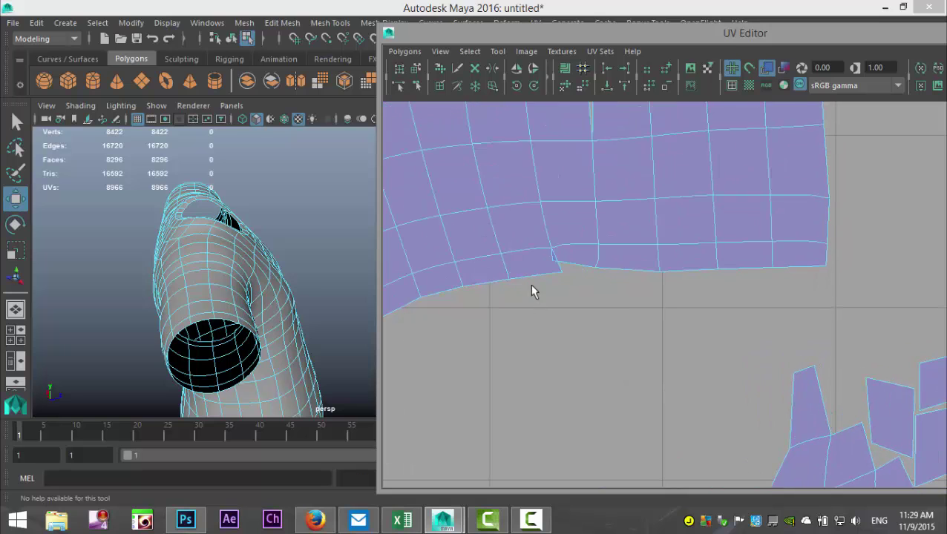
left_click(558, 262)
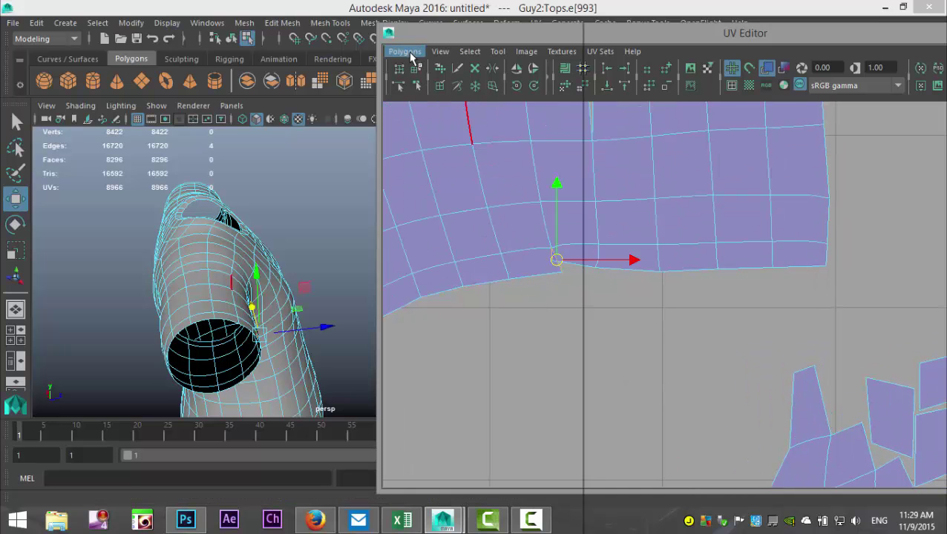
left_click(404, 51)
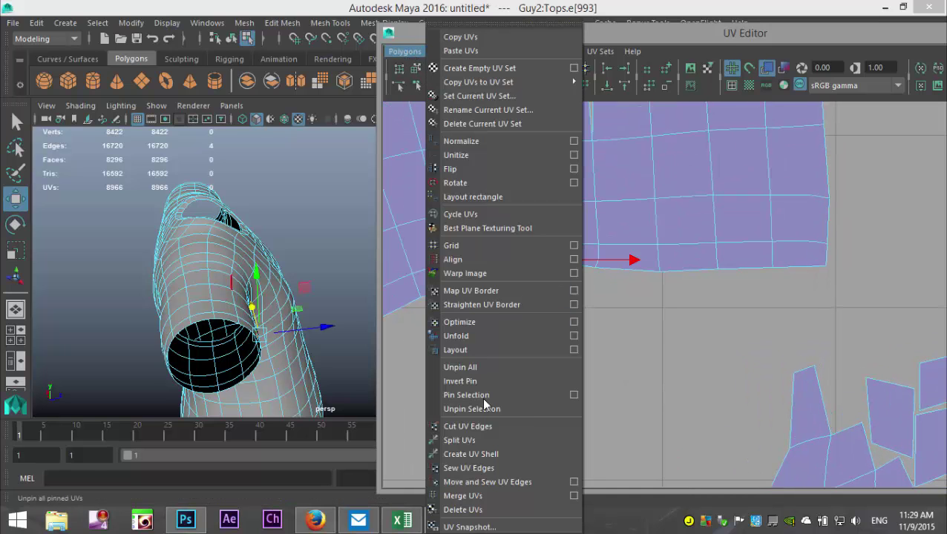
left_click(512, 481)
- Select the open edge along the remaining narrow split in the sleeve shell's middle and Move and Sew it
scroll(581, 391, "down", 3)
middle_click_drag(581, 401, 573, 499, "alt")
scroll(605, 436, "up", 4)
left_click(583, 288)
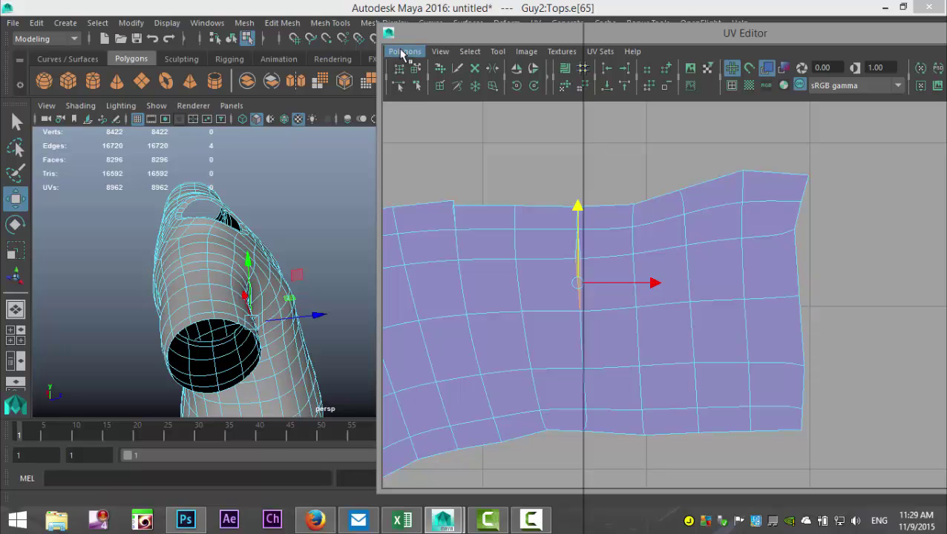
left_click(404, 51)
left_click(483, 482)
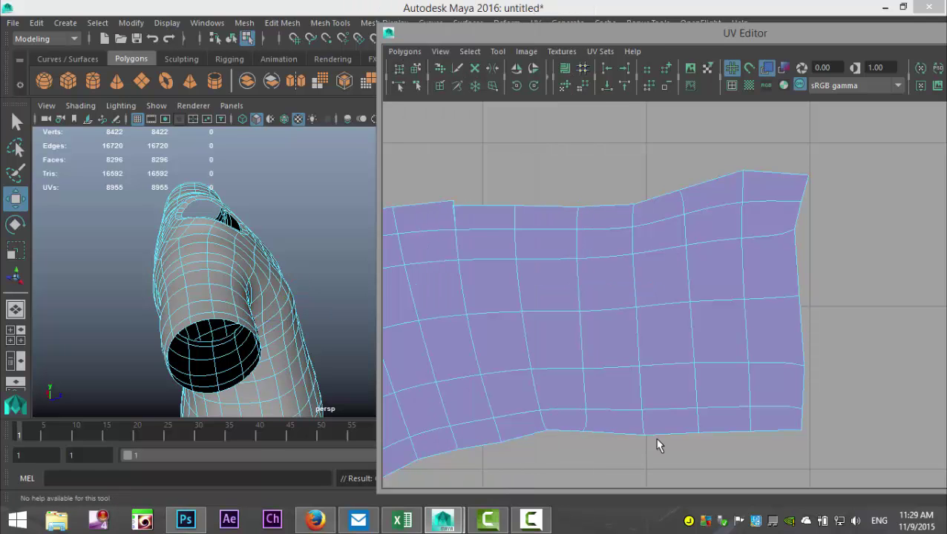
- Select all UVs of the sewn sleeve shell and Unfold them
scroll(657, 439, "down", 2)
middle_click_drag(610, 431, 676, 404, "alt")
scroll(675, 404, "down", 1)
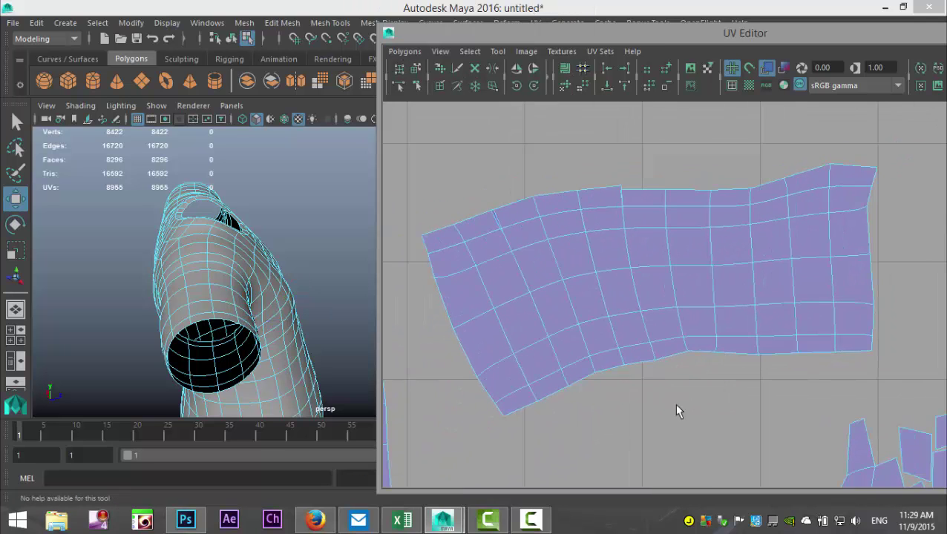
right_click_drag(631, 272, 687, 269)
scroll(666, 276, "down", 3)
left_click_drag(755, 239, 869, 386)
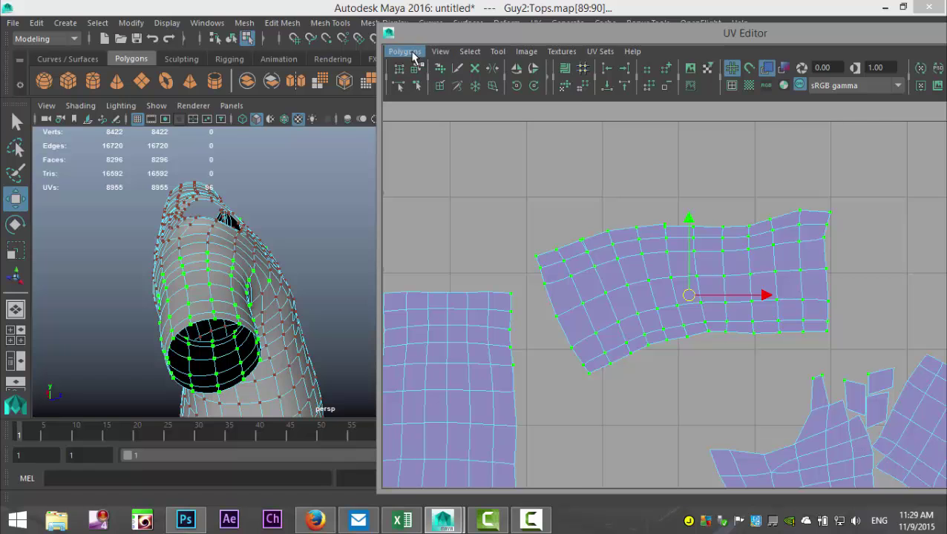
left_click(406, 52)
left_click(478, 339)
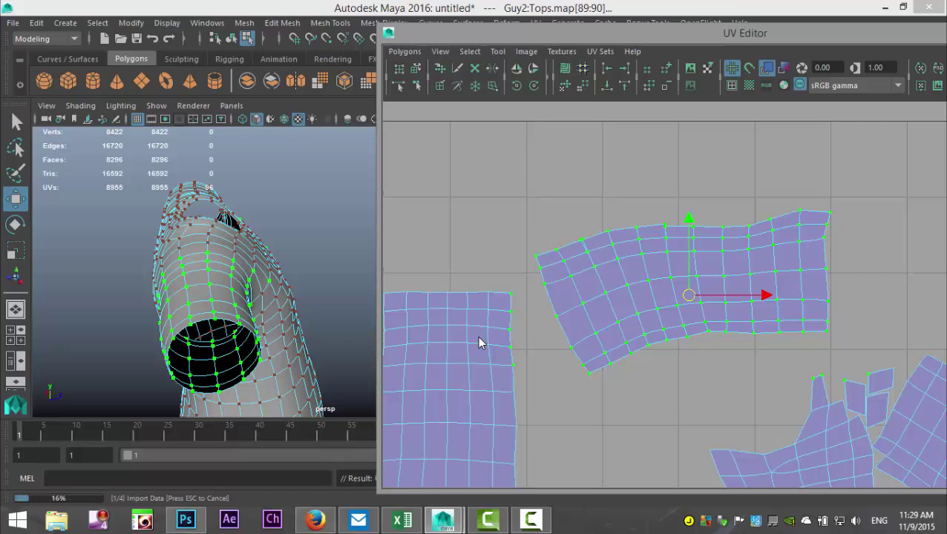
- Select the open edges of the notch near the sleeve shell's upper-left end and Move and Sew them
scroll(589, 388, "up", 5)
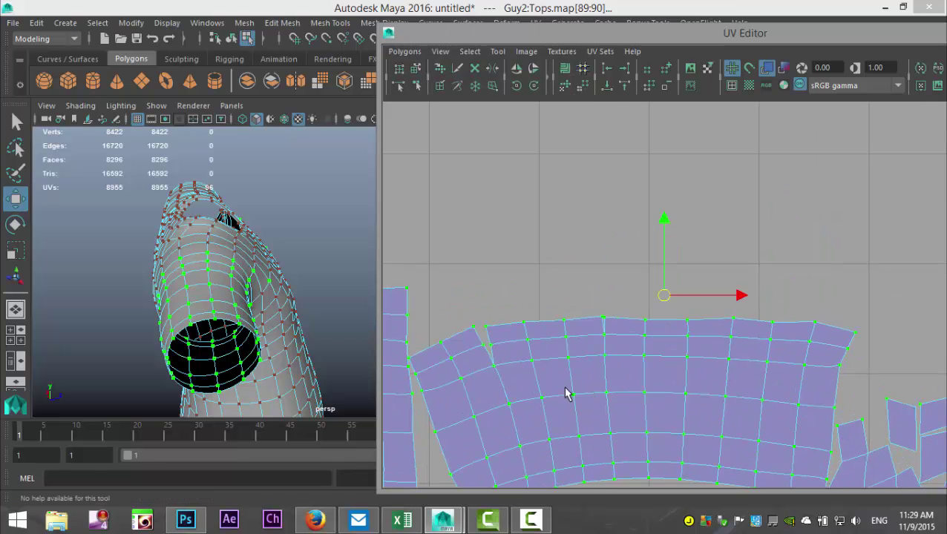
right_click_drag(482, 267, 480, 239)
left_click(482, 282)
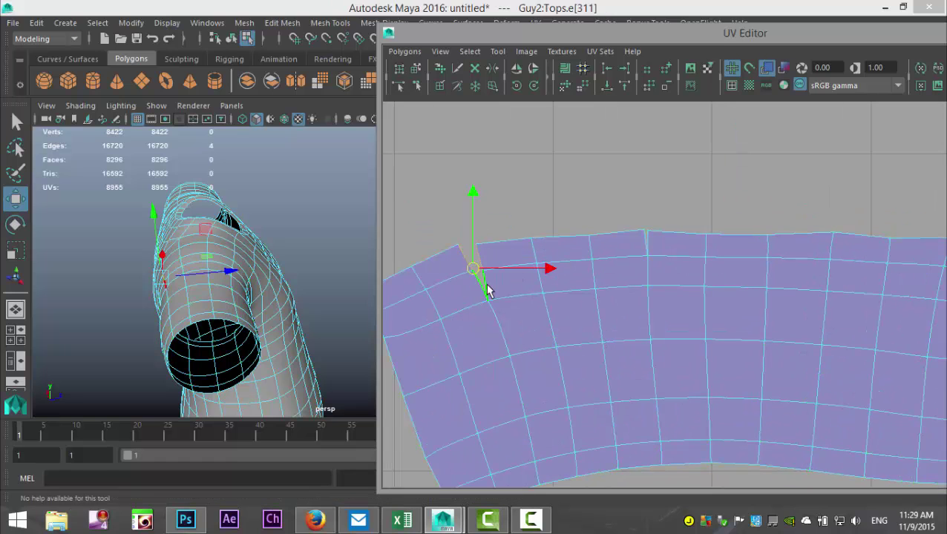
left_click(404, 51)
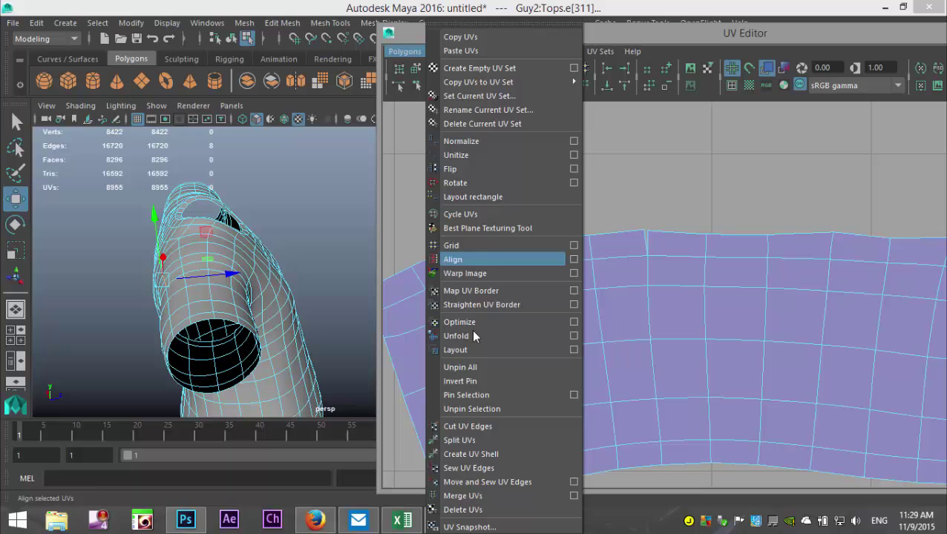
left_click(509, 480)
scroll(620, 355, "down", 2)
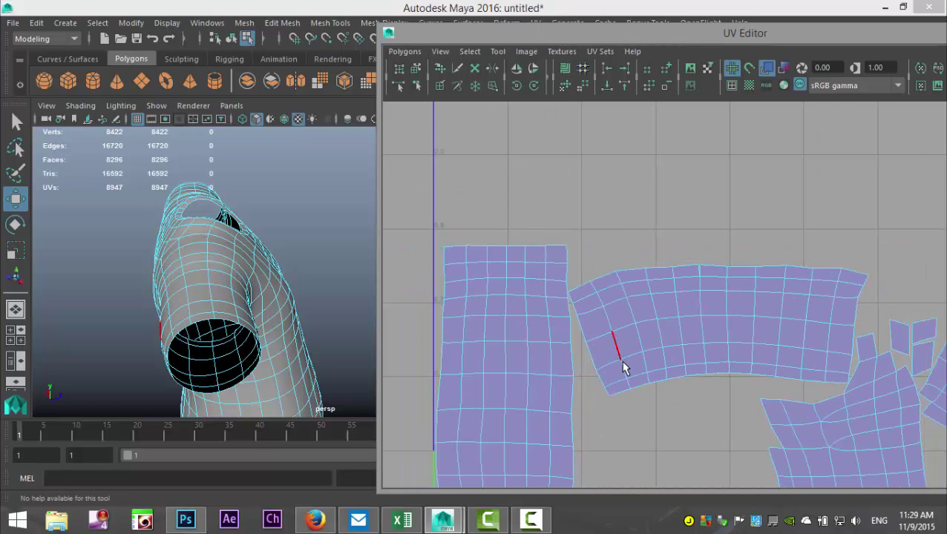
- Select the finished sleeve shell as a whole and move it outside the 0–1 square, past its left border
middle_click_drag(645, 404, 689, 327, "alt")
right_click_drag(744, 254, 690, 232)
left_click(706, 239)
scroll(701, 304, "down", 2)
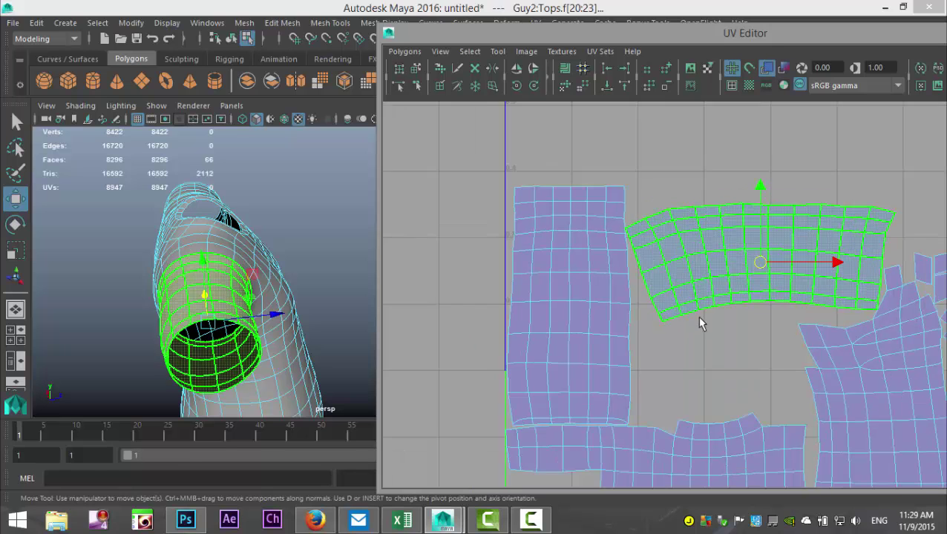
left_click_drag(721, 265, 352, 202)
- Select the ring of faces around the sleeve opening and locate it on the sleeve's UV shell
left_click(326, 312)
left_click_drag(313, 302, 279, 324, "alt")
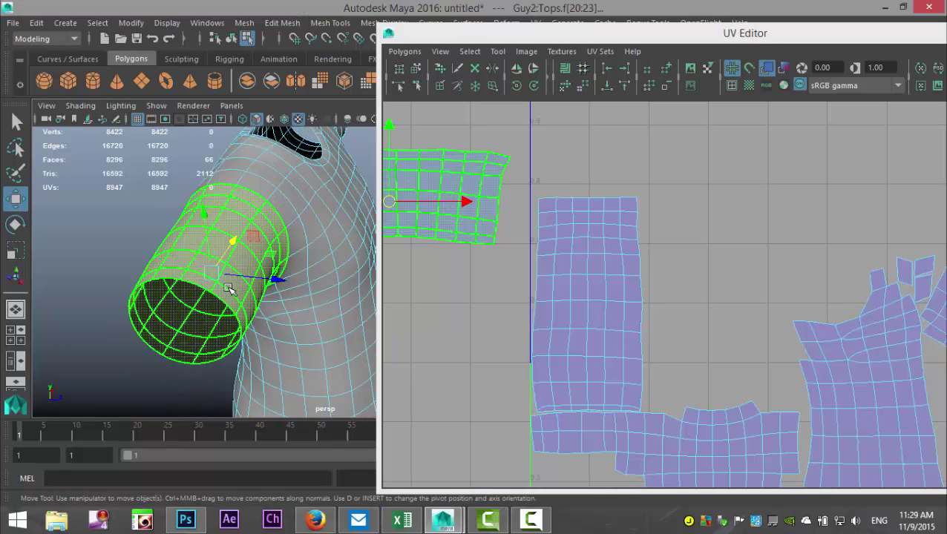
right_click_drag(176, 277, 180, 158)
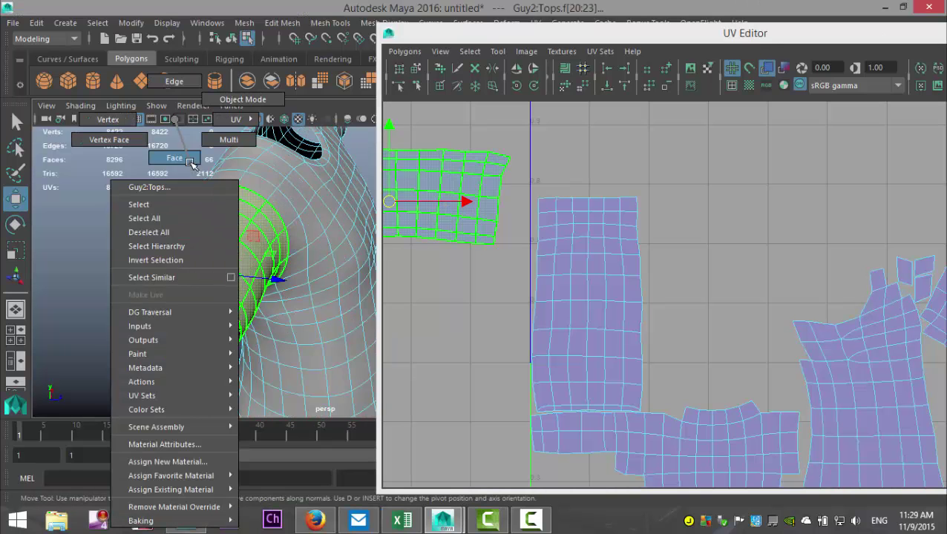
left_click(189, 281)
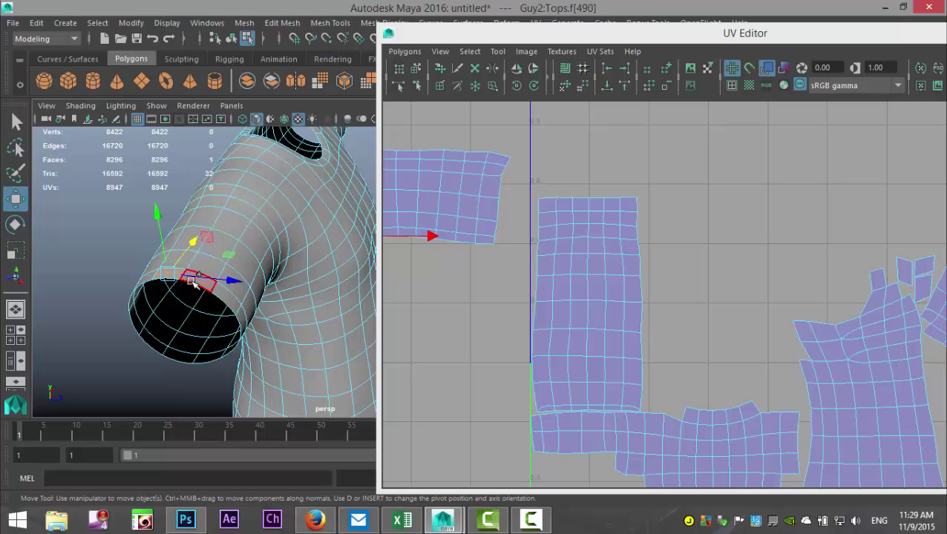
double_click(191, 281)
middle_click_drag(408, 352, 565, 348, "alt")
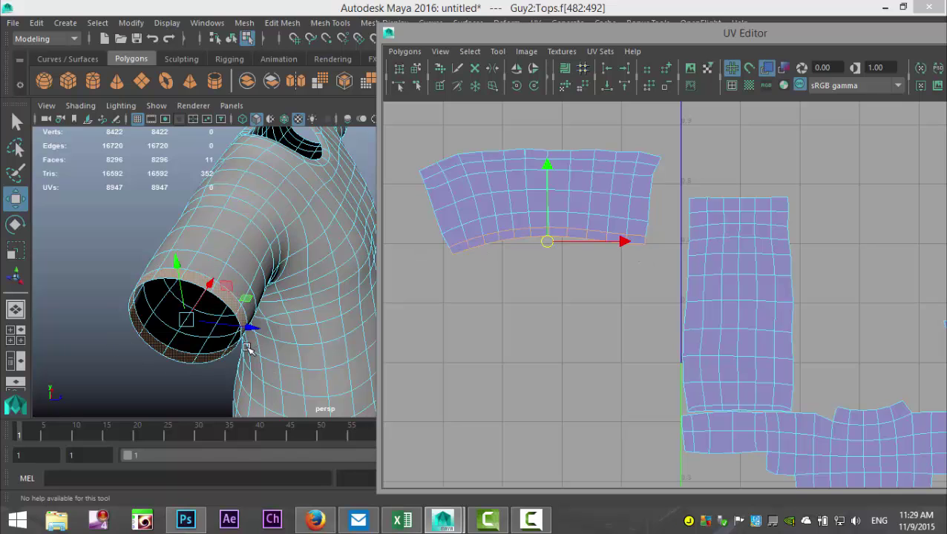
- Cut the UVs along the edge loop next to the sleeve opening and move the detached cuff strip below the sleeve shell
right_click_drag(196, 119, 199, 91)
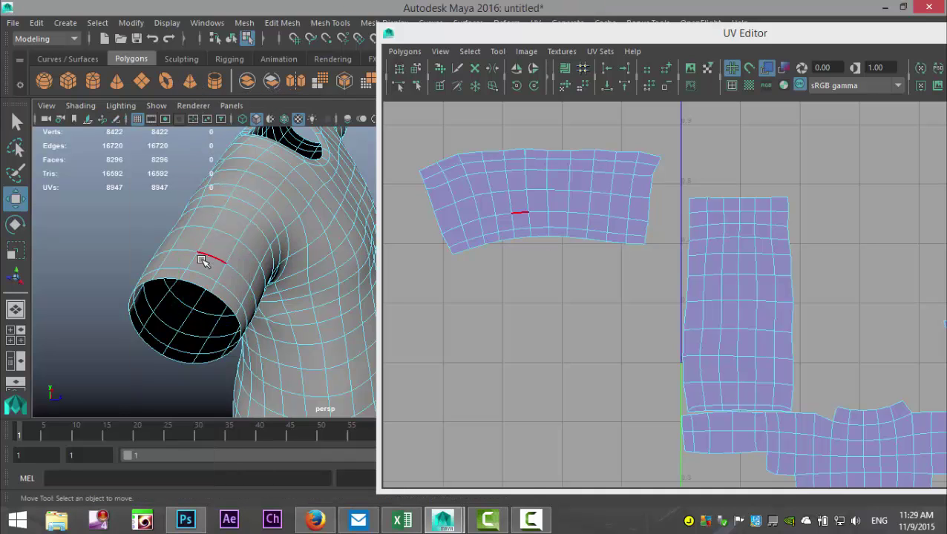
left_click(205, 276)
double_click(181, 265)
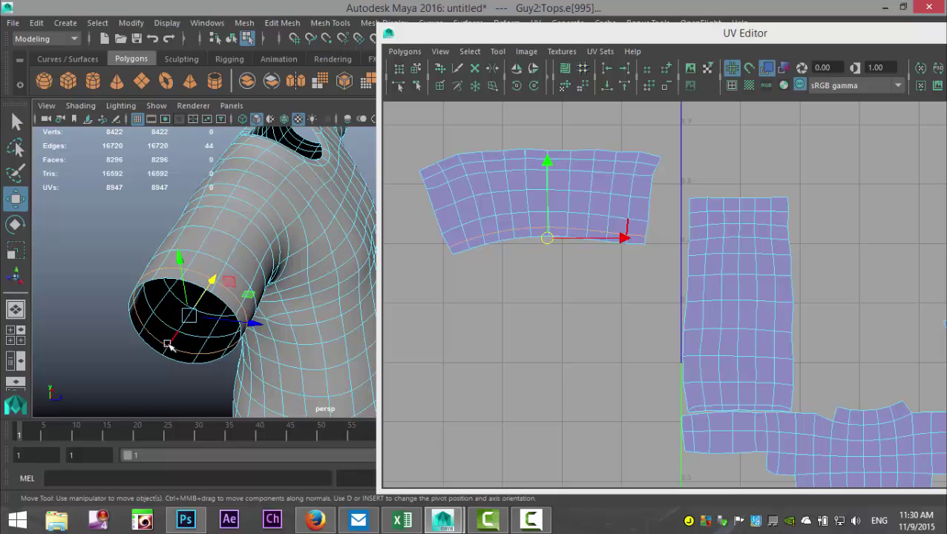
double_click(195, 361, "shift")
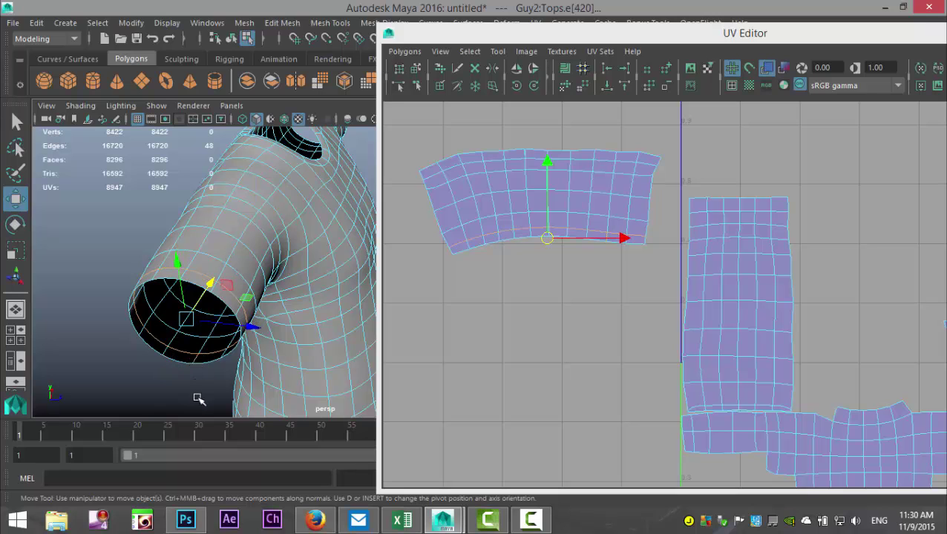
left_click(405, 51)
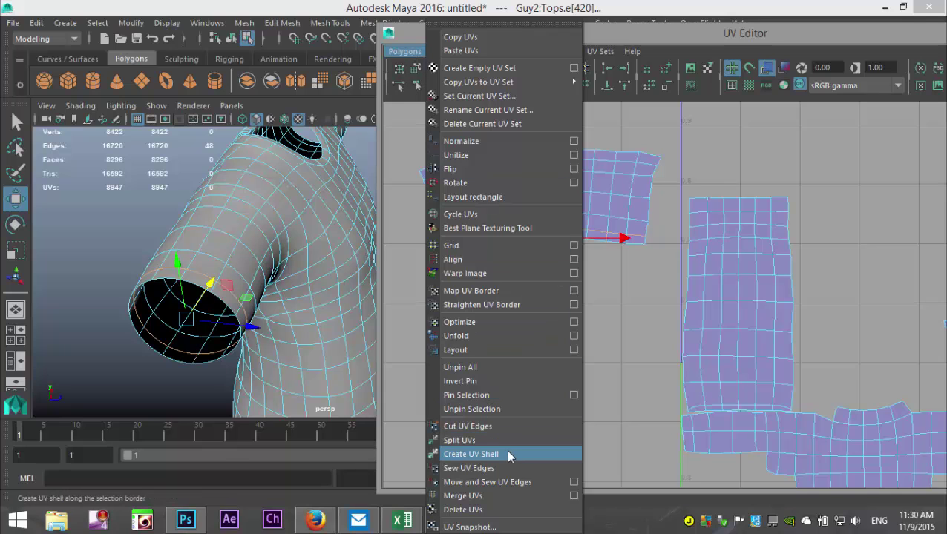
left_click(494, 426)
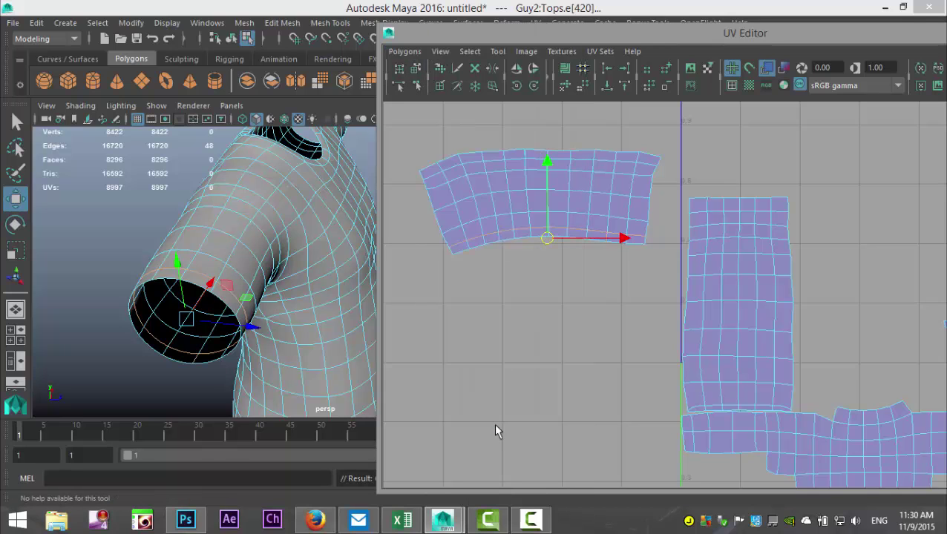
mouse_move(519, 238)
right_mouse_down()
mouse_move(462, 221)
mouse_move(508, 235)
right_mouse_up()
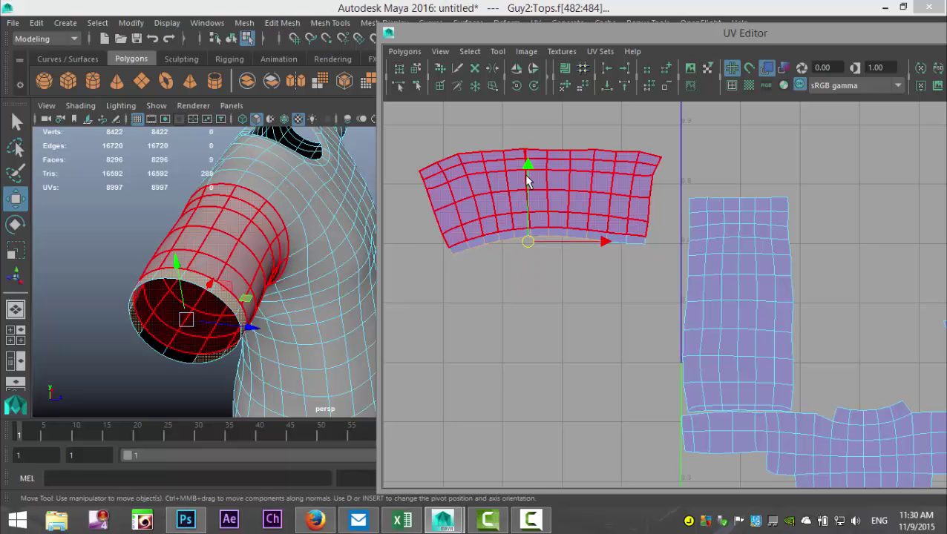
left_click_drag(526, 161, 584, 262)
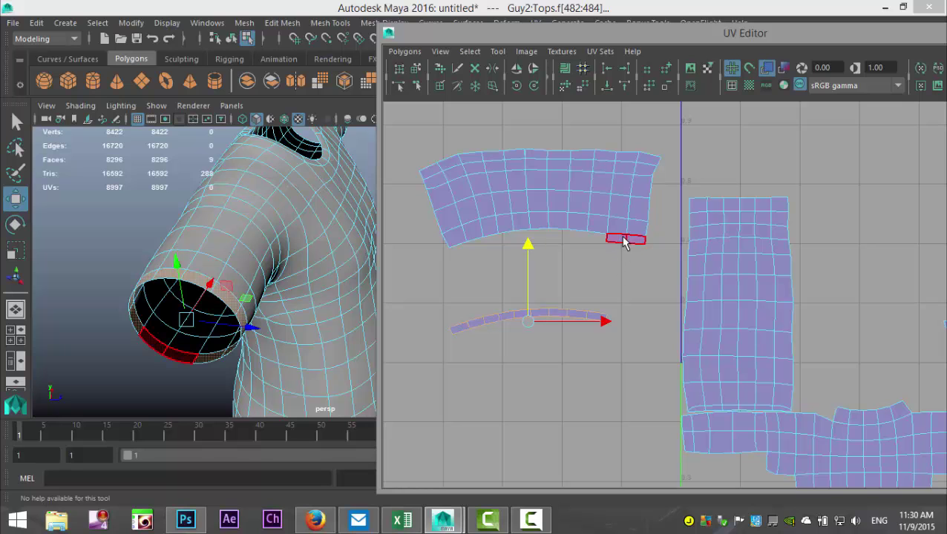
- Cut the two edges still joining the short cuff piece to the sleeve shell and move that piece beside the longer cuff strip
right_click_drag(178, 149, 182, 93)
key("F10")
left_click(180, 341)
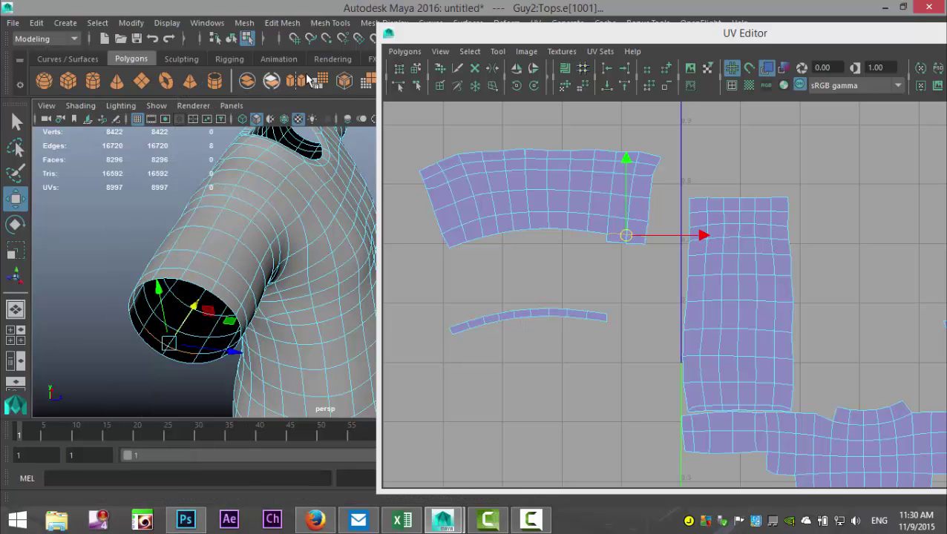
left_click(402, 52)
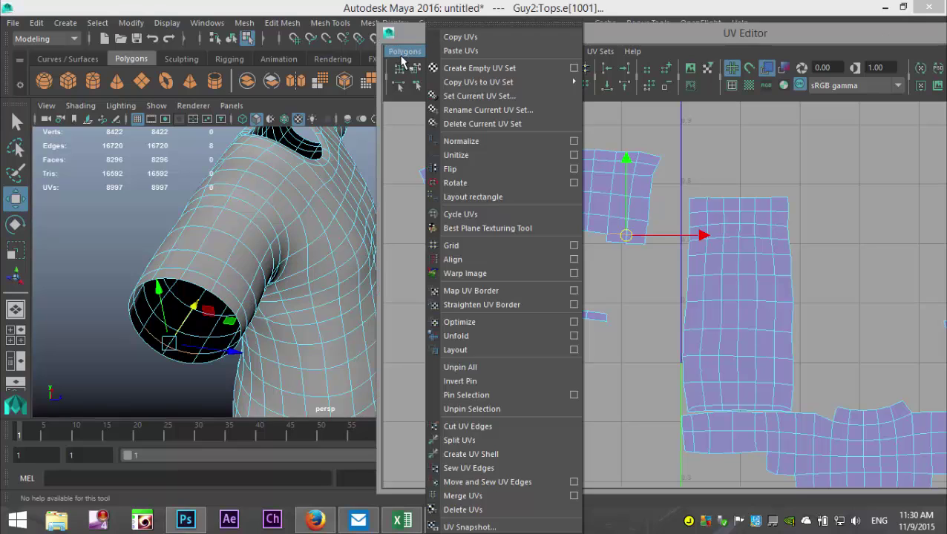
left_click(488, 428)
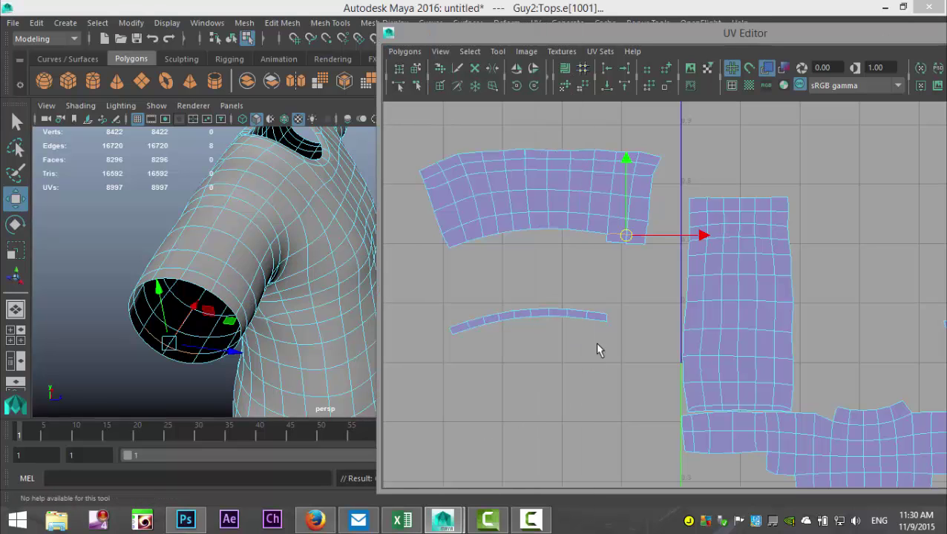
right_click_drag(616, 241, 588, 225)
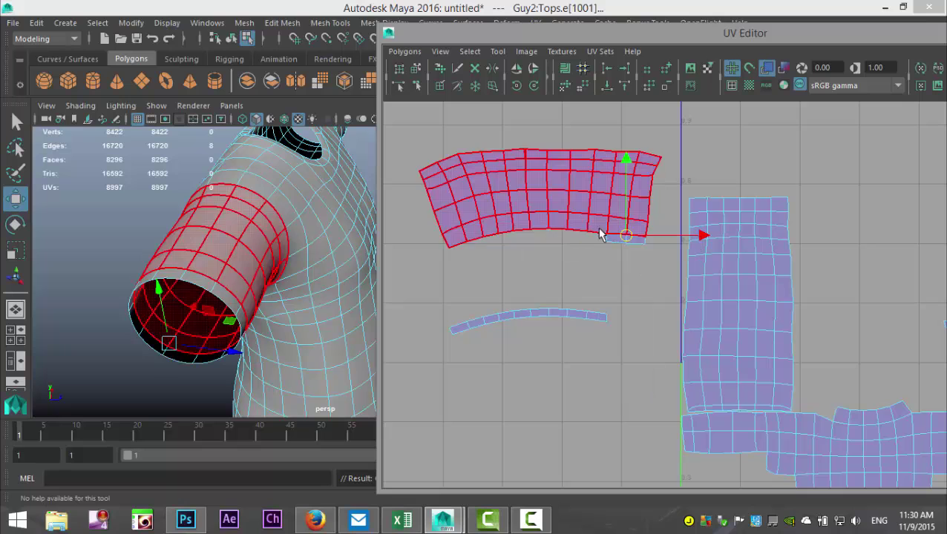
left_click(617, 241)
left_click_drag(627, 244, 634, 325)
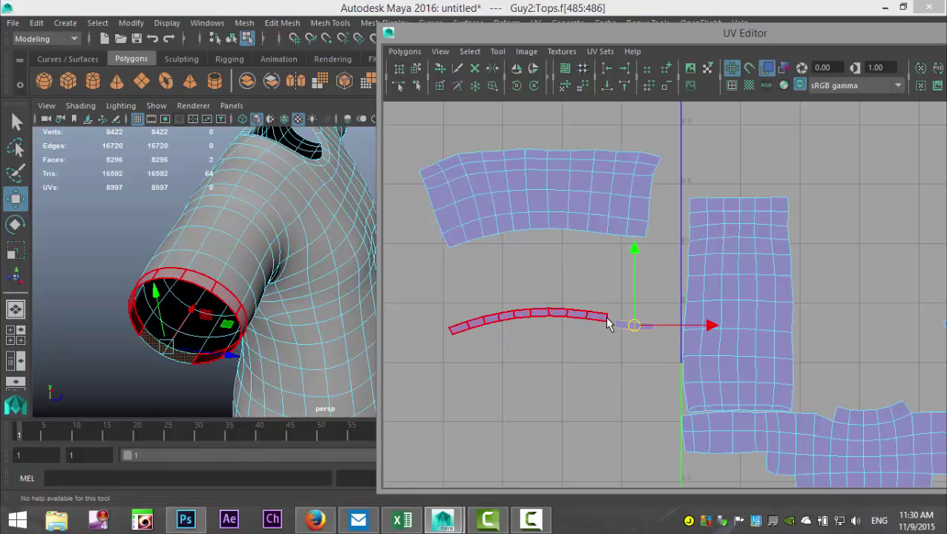
- Select the open edge at the longer cuff strip's left end and Move and Sew the short piece onto it
right_click_drag(604, 324, 606, 282)
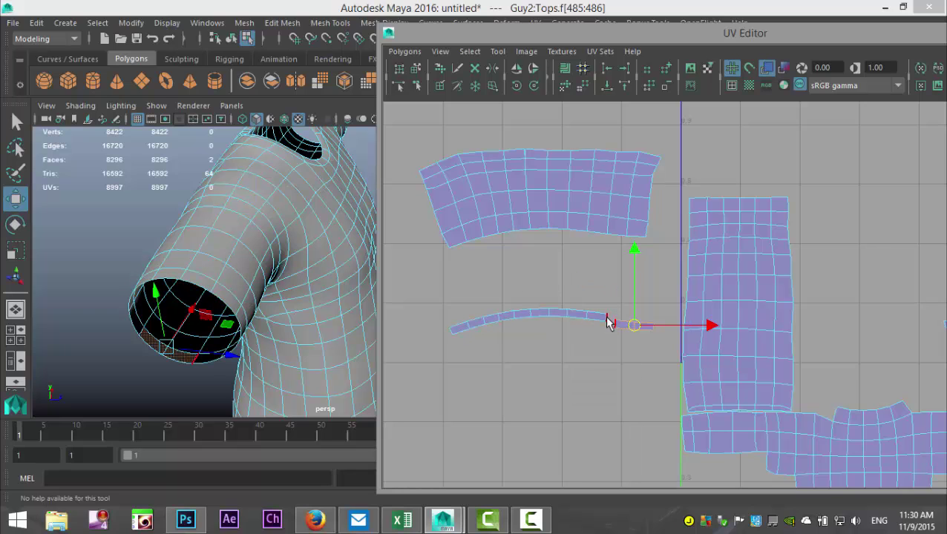
left_click(450, 330)
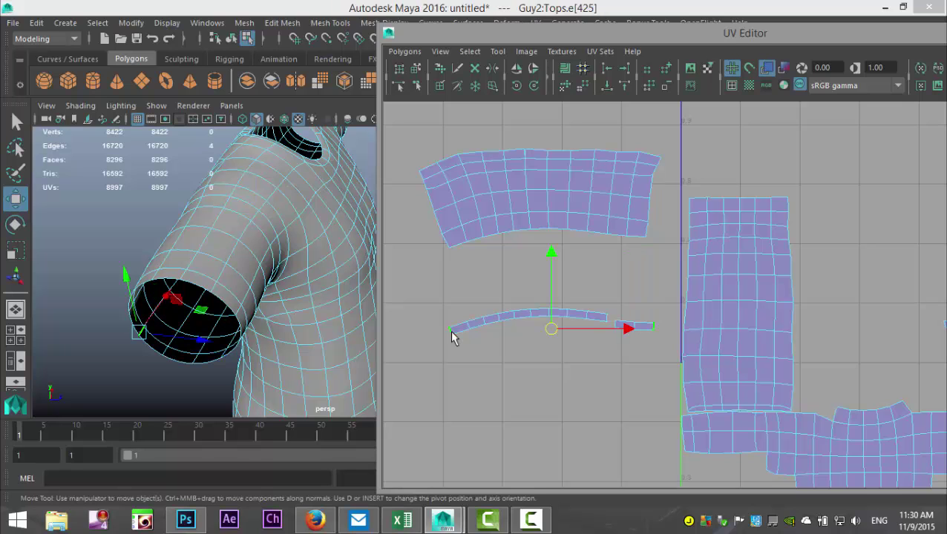
left_click(404, 51)
left_click(512, 481)
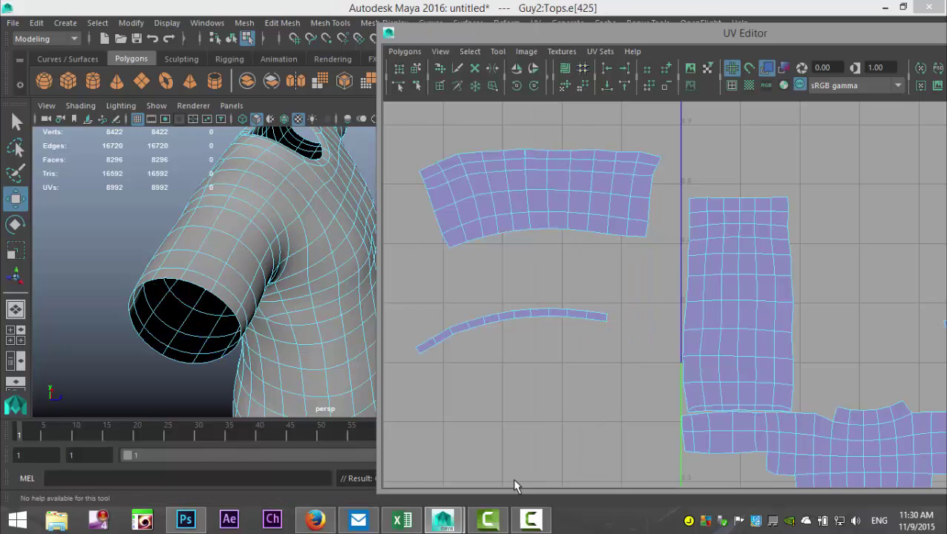
- Select the cuff strip and its end edge to examine where its seam runs on the model
right_click_drag(491, 320, 457, 297)
left_click(495, 324)
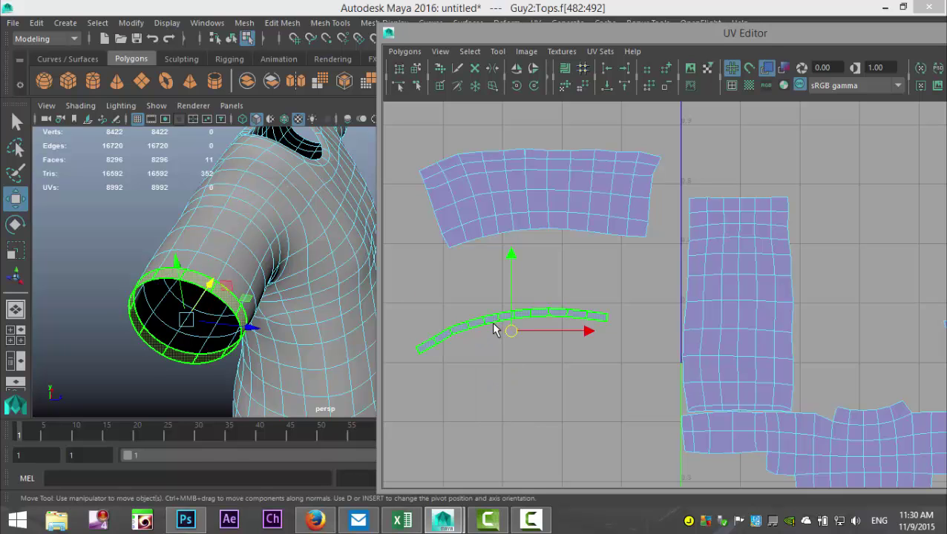
left_click_drag(311, 382, 267, 347, "alt")
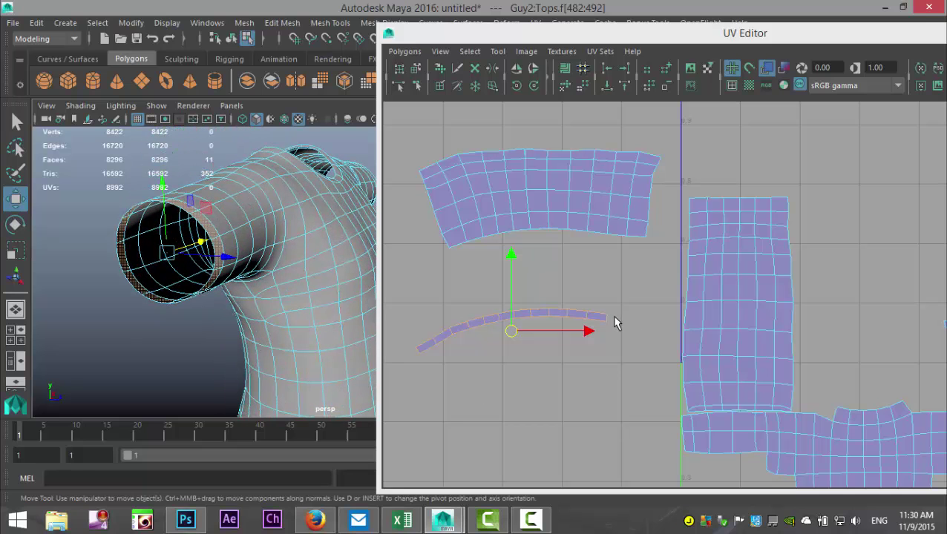
right_click_drag(608, 323, 607, 286)
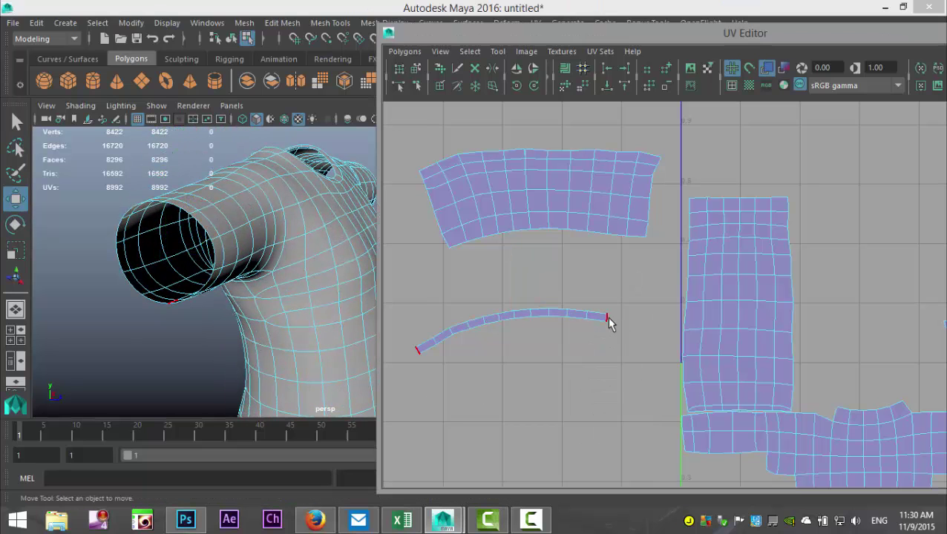
double_click(606, 317)
left_click_drag(271, 328, 259, 264, "alt")
- Select the sleeve shell and its right border edge to examine where the sleeve seam lies on the model
scroll(433, 339, "down", 2)
middle_click_drag(434, 340, 598, 366, "alt")
middle_click_drag(476, 355, 541, 404, "alt")
right_click_drag(633, 320, 603, 300)
left_click(630, 319)
left_click(536, 331)
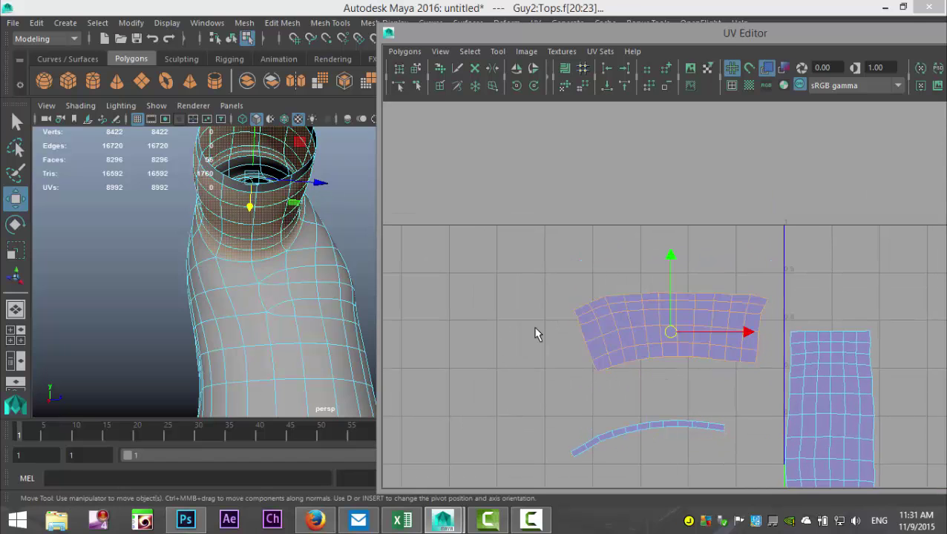
left_click(713, 329)
right_click_drag(751, 328, 711, 285)
left_click(749, 328)
left_click(749, 329)
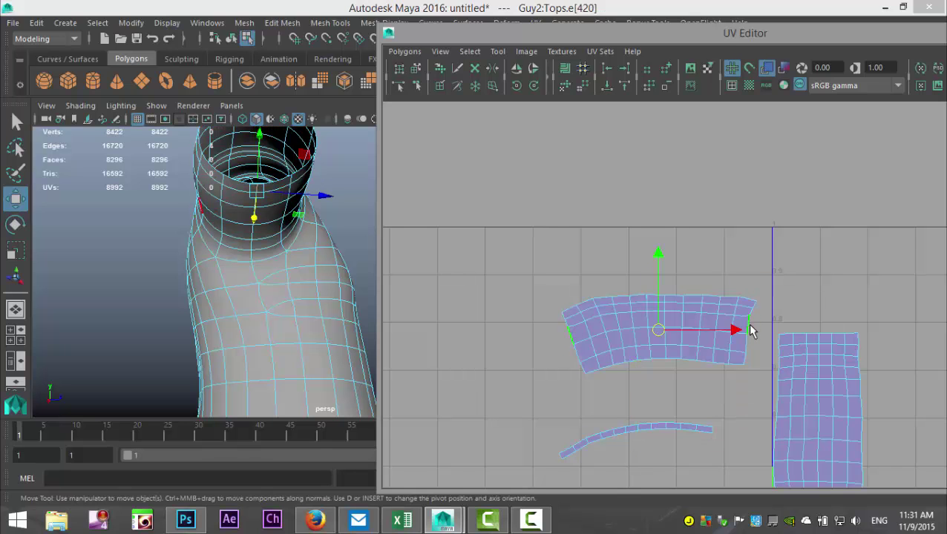
left_click_drag(236, 279, 277, 322, "alt")
- Select the full crosswise edge line two faces in from the sleeve shell's right end, along the sleeve's underside, and Cut UV Edges
right_click_drag(605, 334, 537, 327)
left_click_drag(286, 319, 210, 312, "alt")
right_click_drag(208, 312, 210, 104)
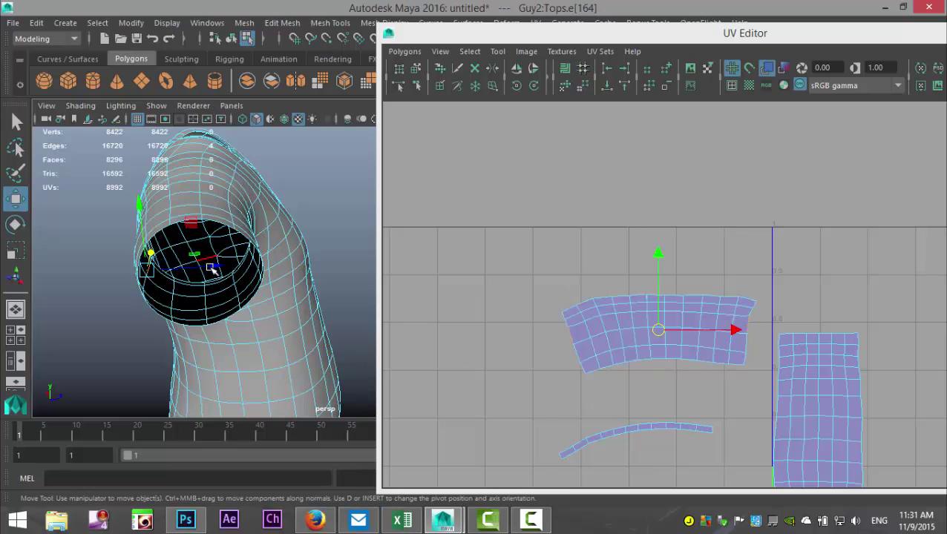
left_click(207, 300)
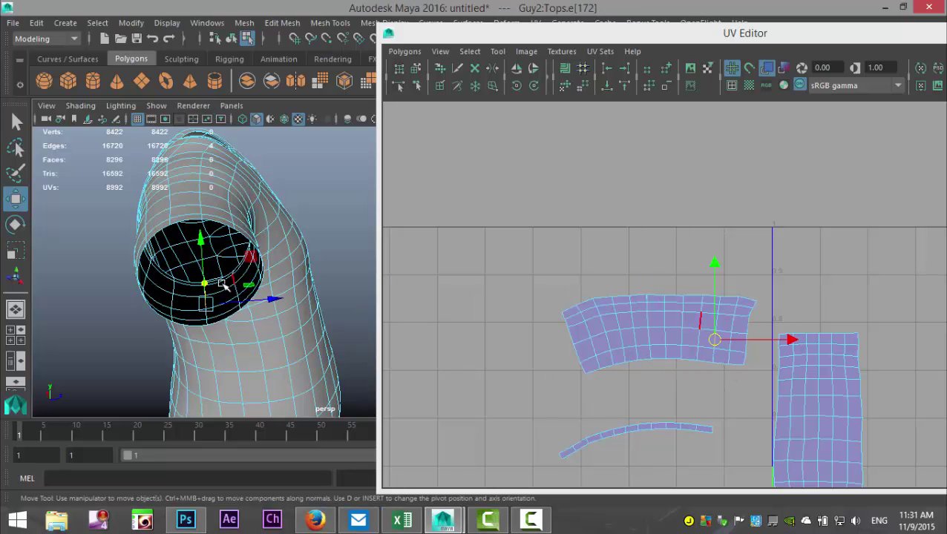
left_click_drag(212, 326, 211, 328, "alt")
middle_click_drag(212, 328, 269, 362, "alt")
left_click(267, 360)
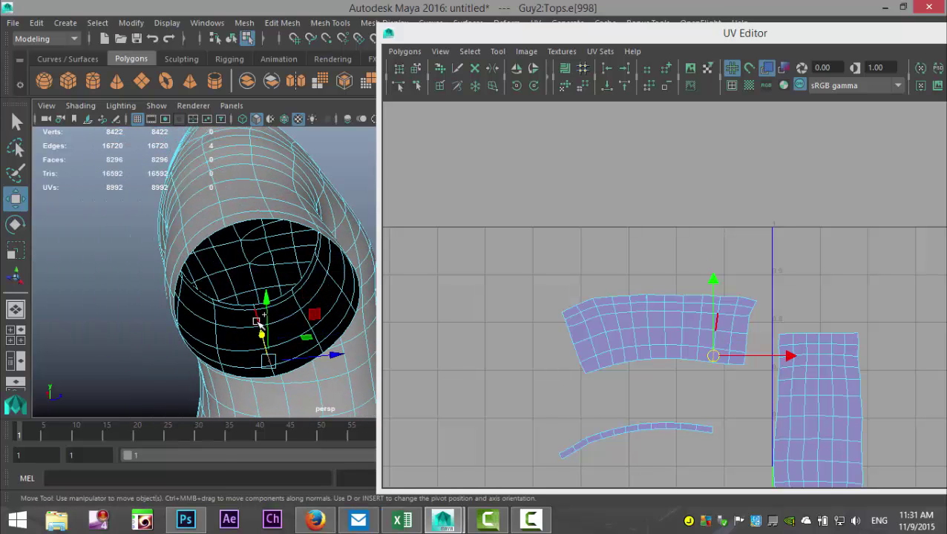
double_click(257, 321, "shift")
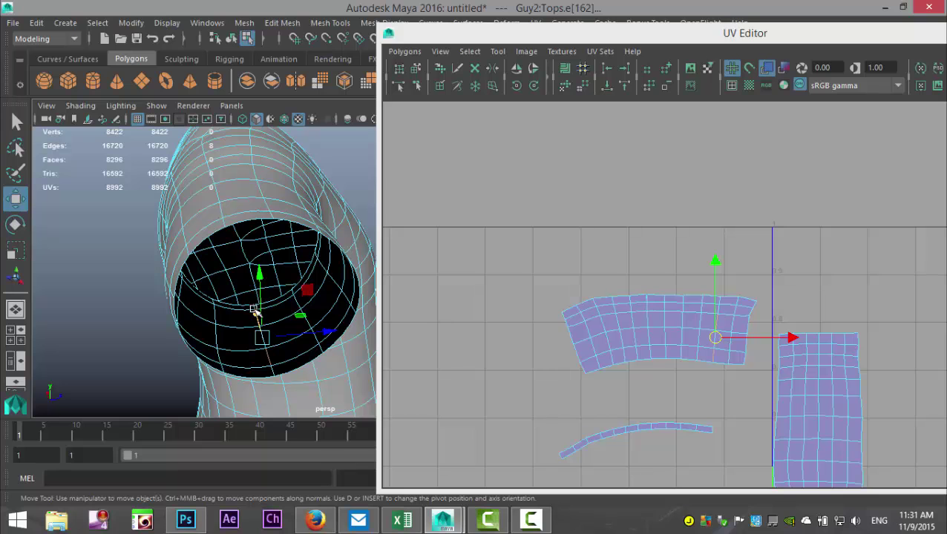
middle_click_drag(675, 403, 604, 384, "alt")
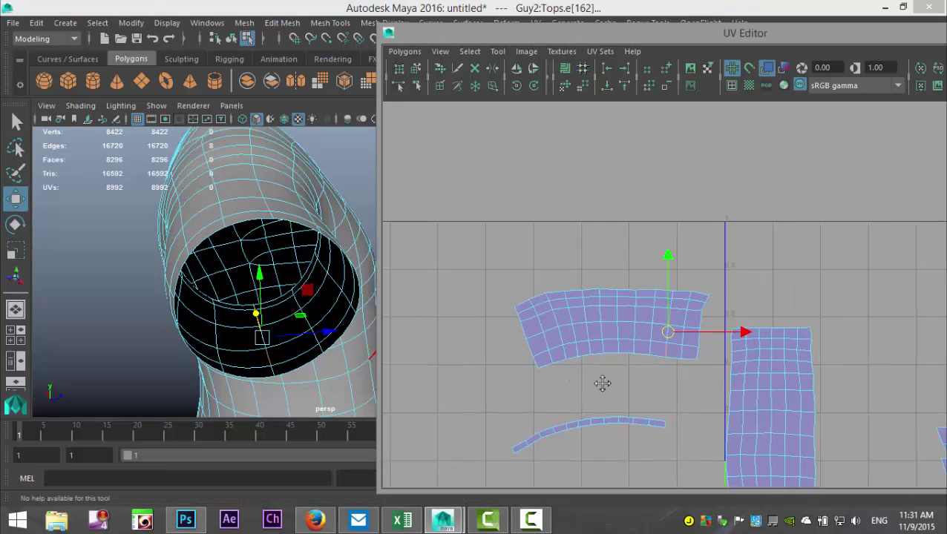
scroll(604, 384, "up", 2)
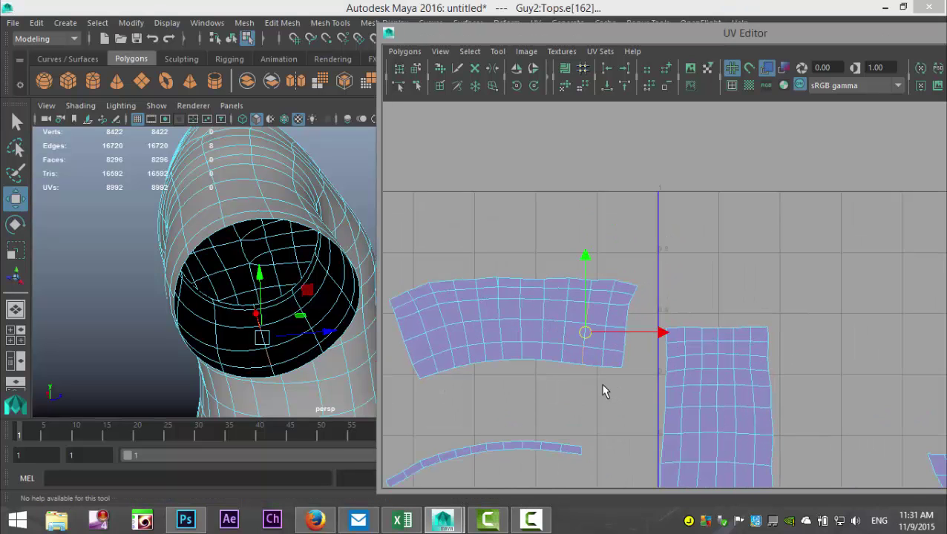
double_click(591, 299, "shift")
double_click(591, 292, "shift")
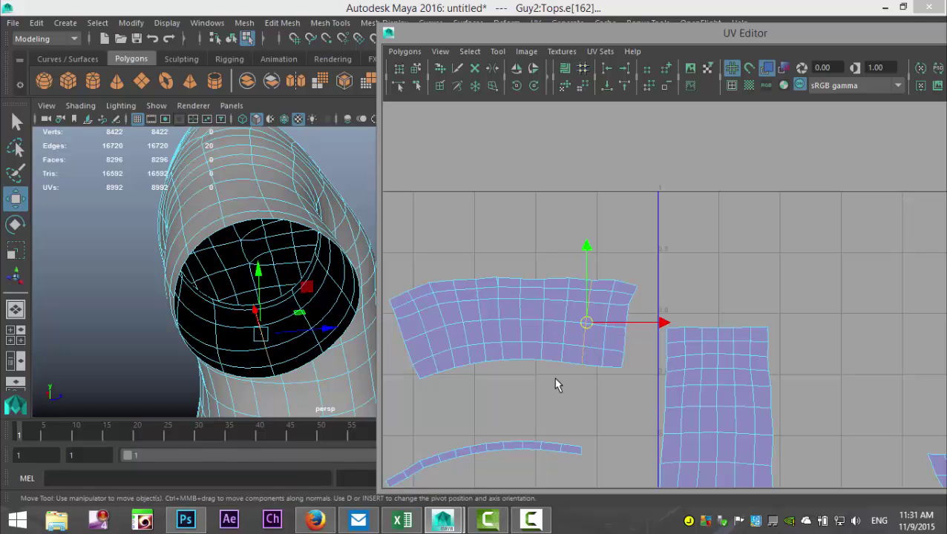
left_click(405, 52)
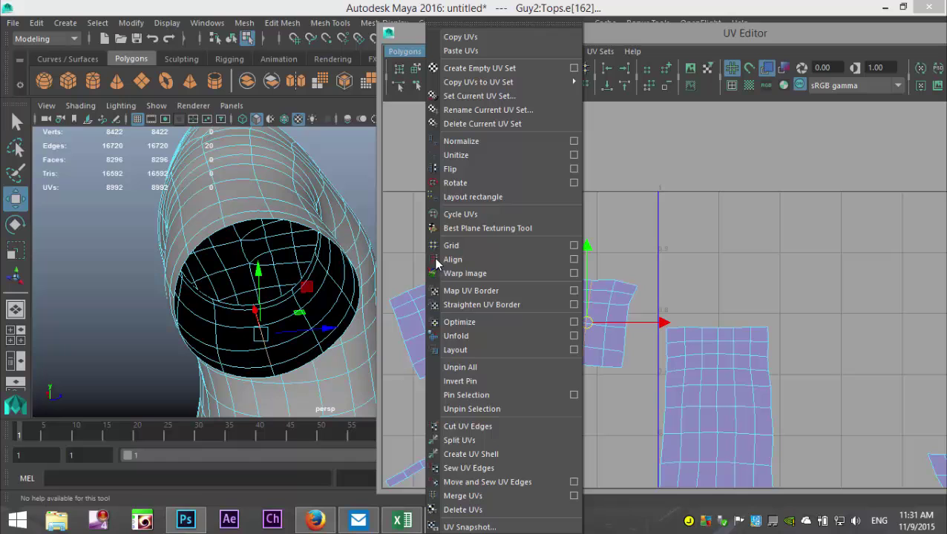
left_click(489, 427)
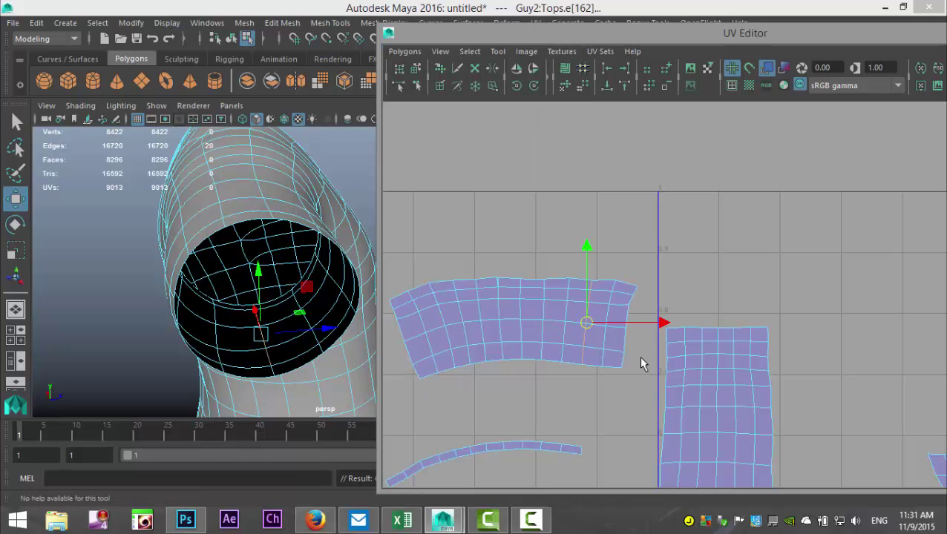
- Select the detached two-column sleeve piece and move it horizontally past the sleeve shell's left end
right_click_drag(605, 356, 549, 332)
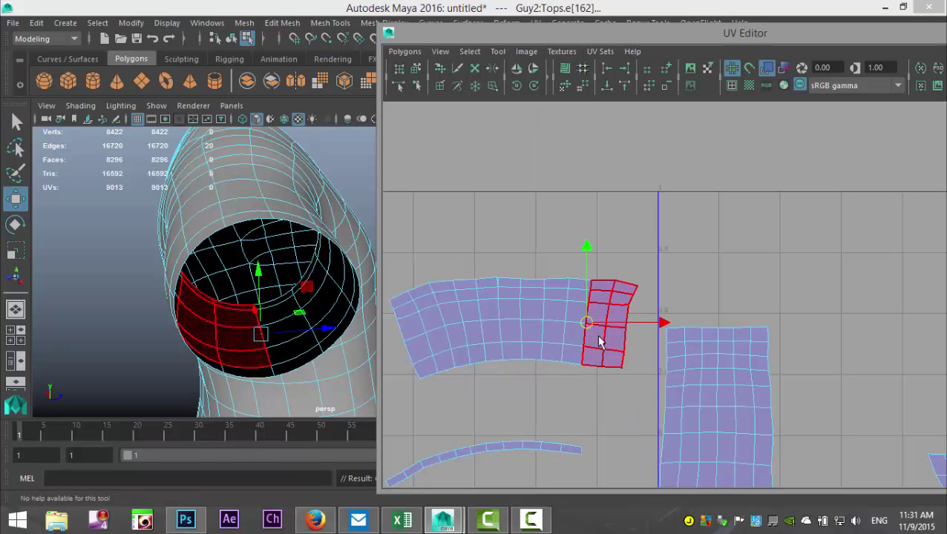
left_click_drag(685, 324, 418, 342)
middle_click_drag(483, 380, 701, 359, "alt")
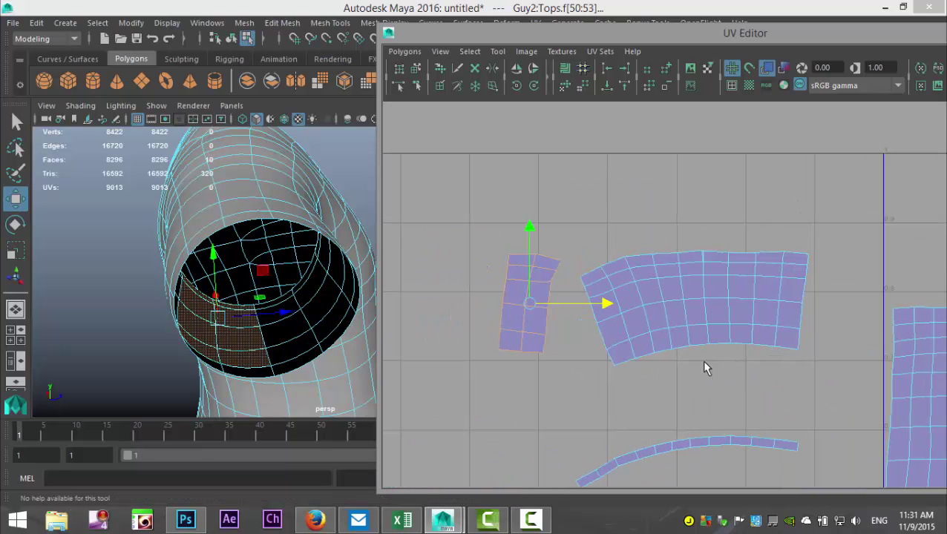
- Select the border edges on the detached piece's side facing the sleeve shell and Move and Sew UV Edges to rejoin them
right_click_drag(552, 335, 547, 297)
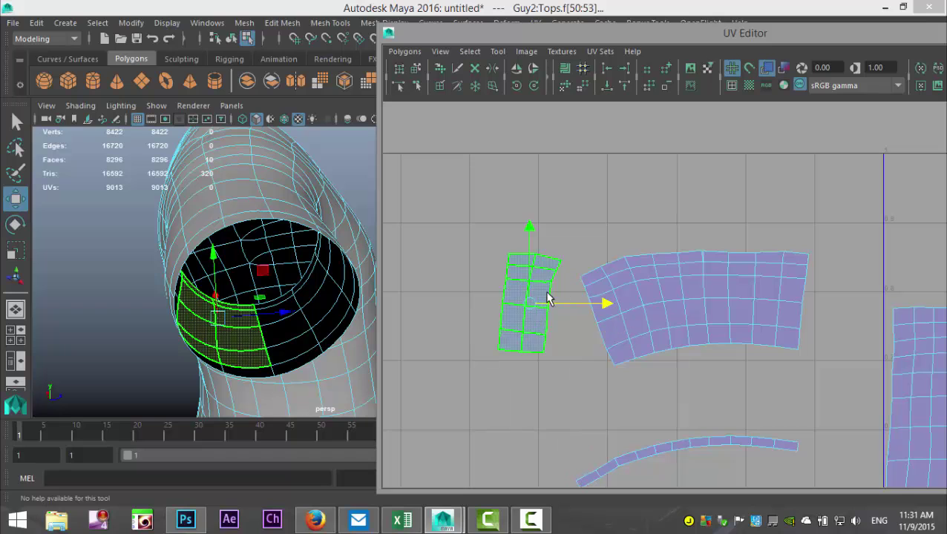
left_click(558, 269)
left_click(553, 279, "shift")
left_click(549, 296, "shift")
left_click(547, 323, "shift")
left_click(543, 342, "shift")
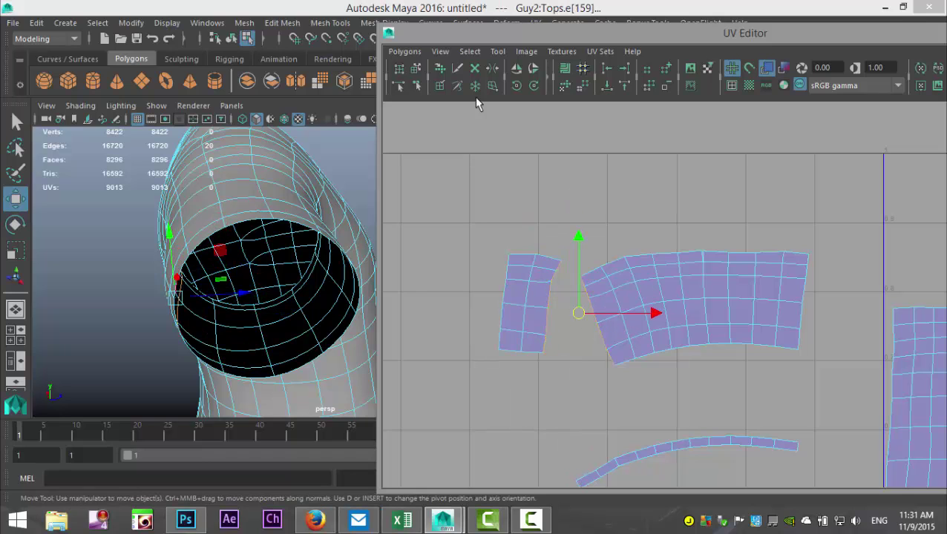
left_click(405, 52)
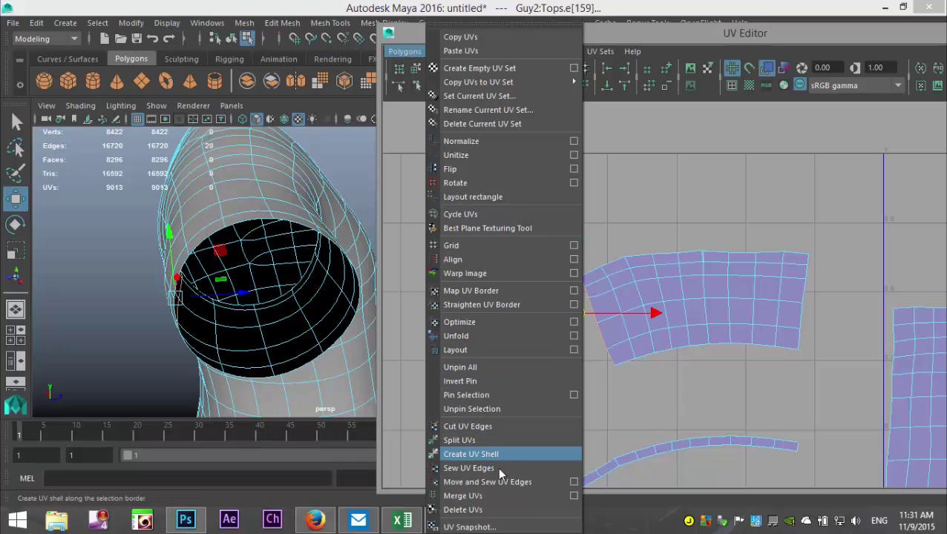
left_click(515, 482)
scroll(520, 429, "down", 3)
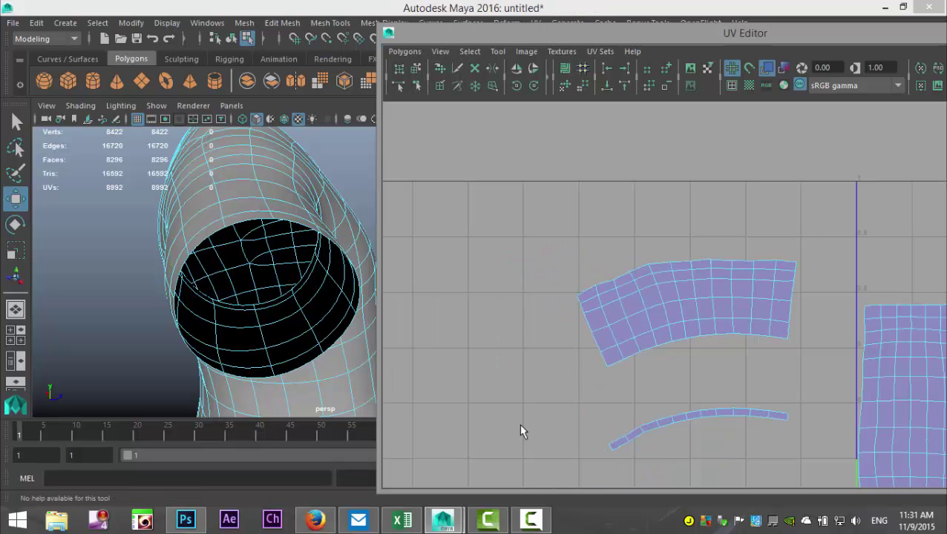
- Select the rejoined sleeve shell and the cuff strip in turn to examine which faces each covers on the model
right_click_drag(690, 303, 660, 276)
left_click(691, 299)
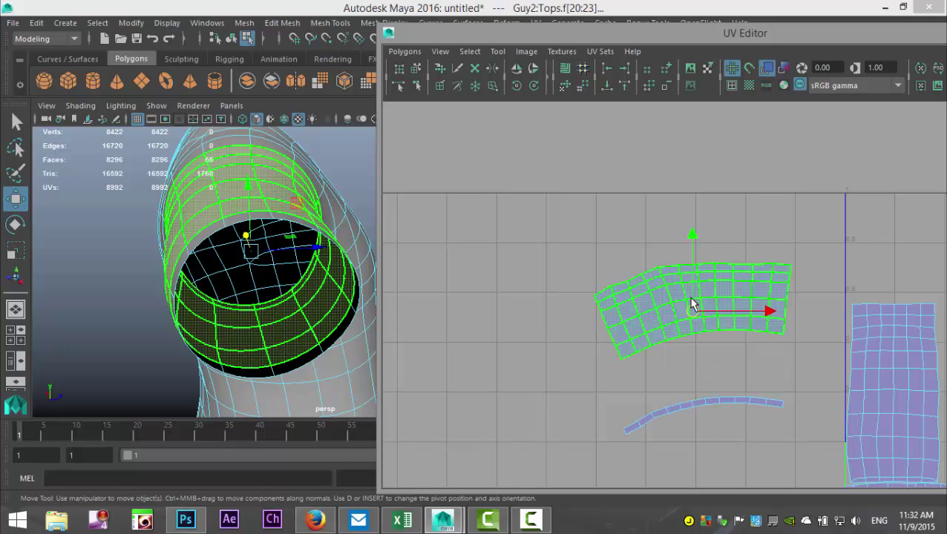
left_click(682, 415)
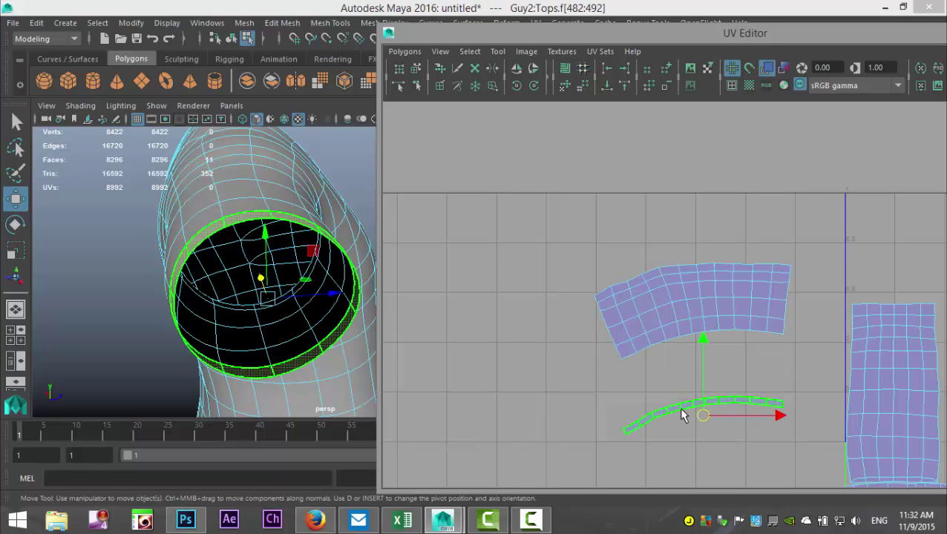
left_click(691, 323)
- Select the full edge loop around the opposite sleeve just outside the armpit and Cut UV Edges
scroll(629, 351, "down", 1)
scroll(628, 351, "down", 1)
left_click_drag(153, 339, 249, 302, "alt")
right_click_drag(222, 275, 237, 88)
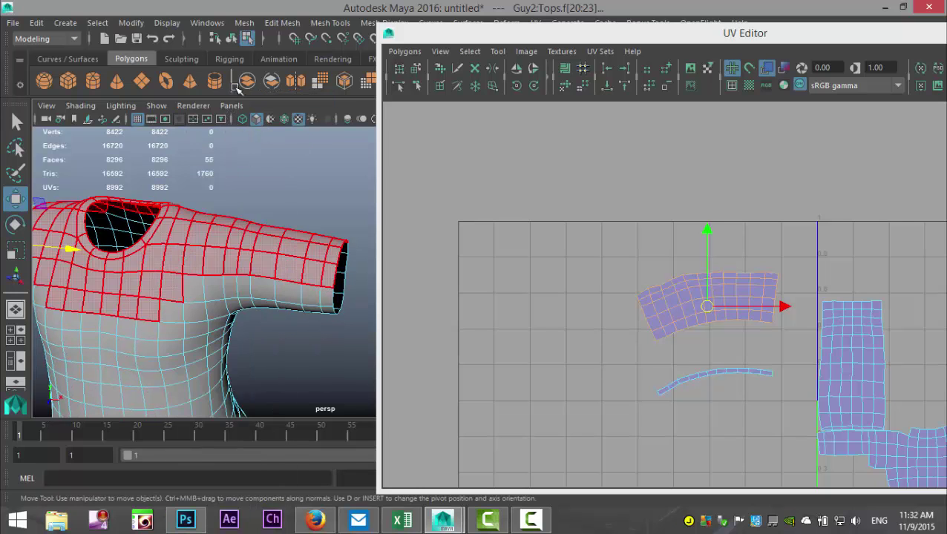
left_click(225, 265)
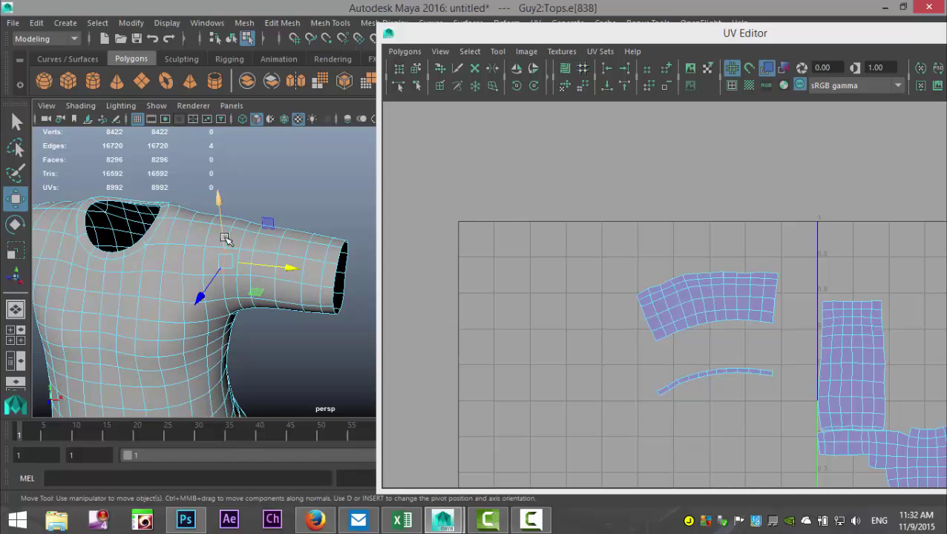
double_click(230, 236)
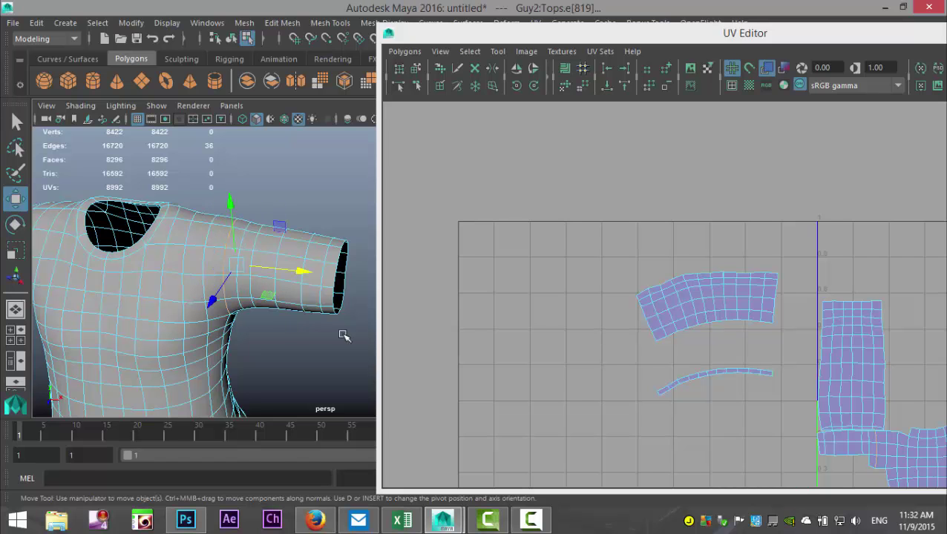
middle_click_drag(601, 374, 385, 356, "alt")
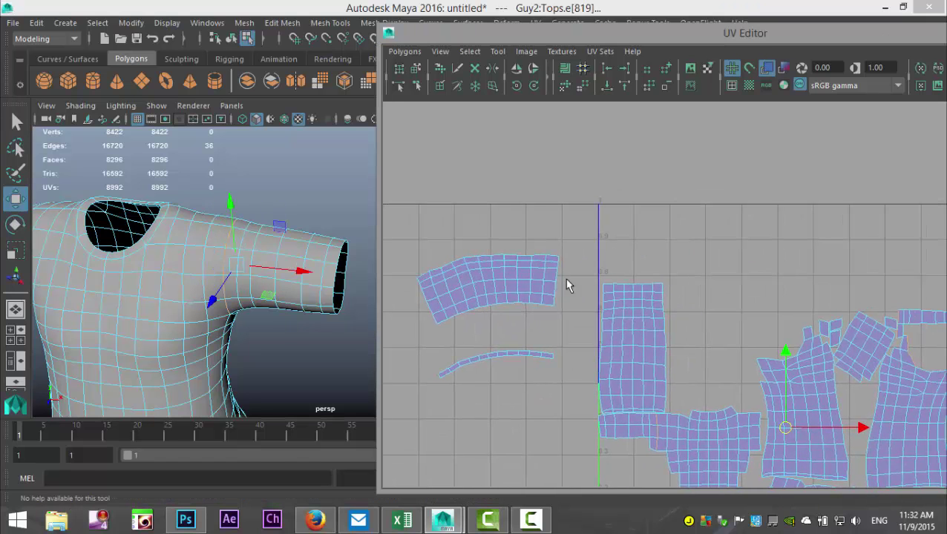
middle_click_drag(683, 354, 504, 195, "alt")
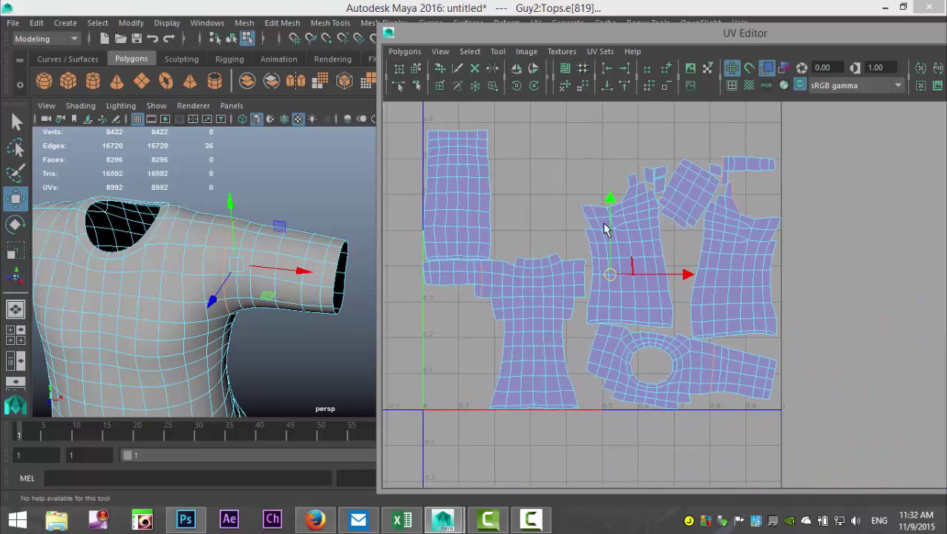
left_click(404, 51)
left_click(504, 426)
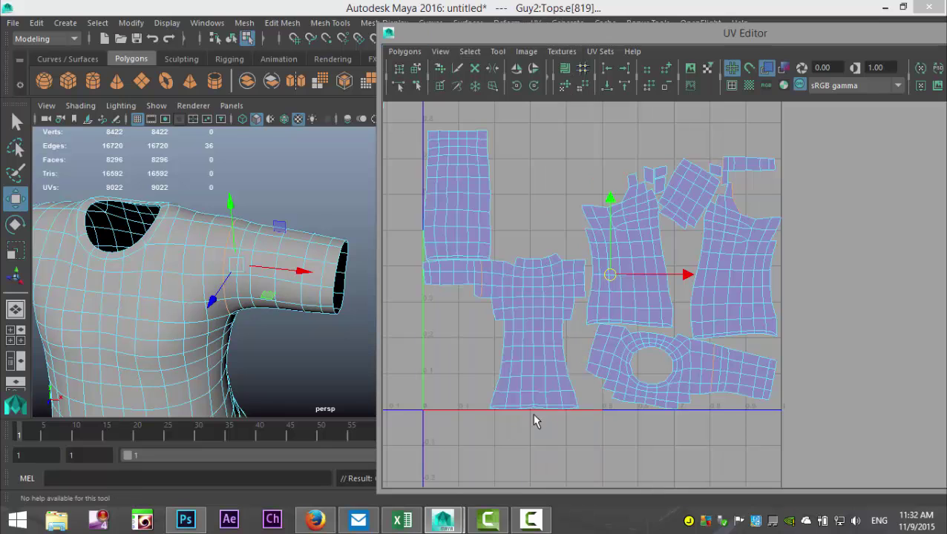
- Select the newly cut sleeve piece from the neckline shell and move it outside the UV square, below the curved cuff strip
right_click_drag(747, 371, 709, 358)
left_click(729, 375)
scroll(725, 417, "down", 2)
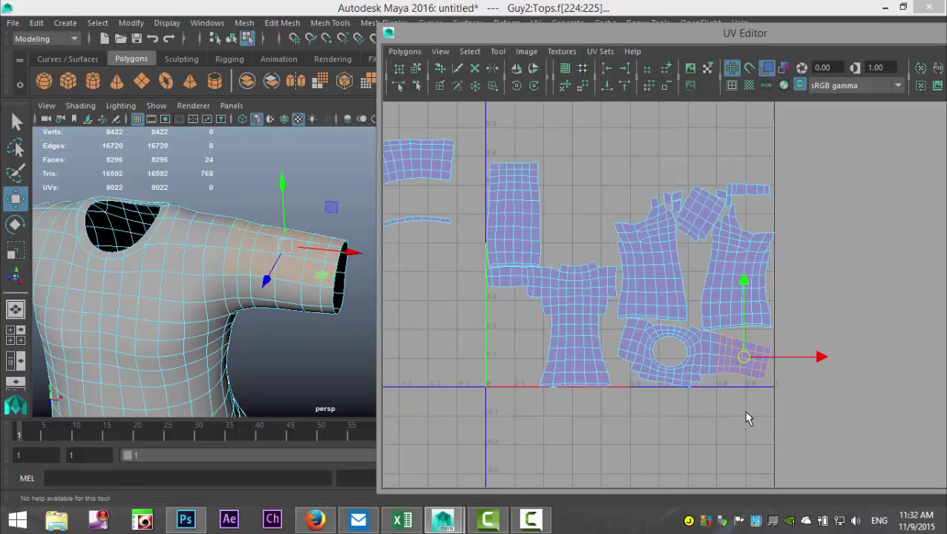
scroll(747, 417, "down", 2)
left_click(747, 343)
left_click_drag(732, 340, 509, 317)
scroll(514, 390, "up", 2)
scroll(617, 349, "up", 3)
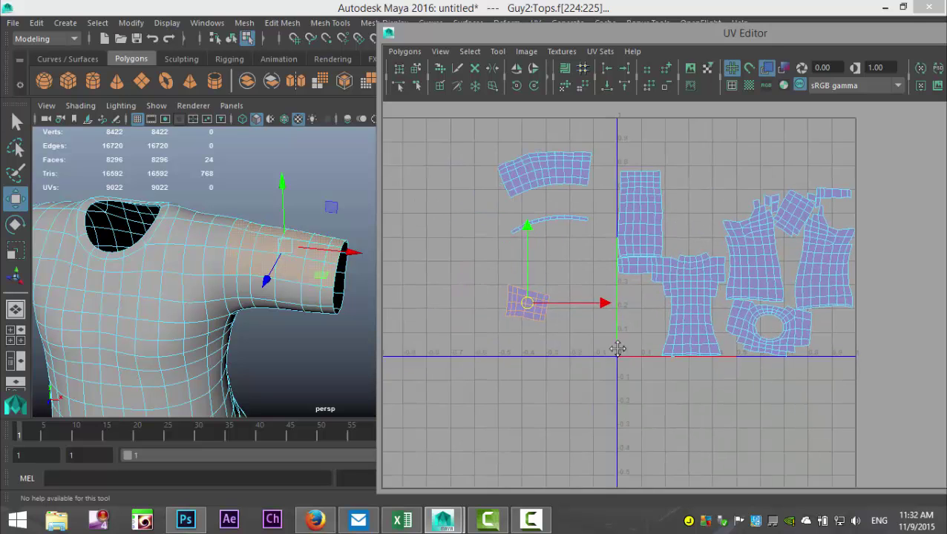
middle_click_drag(545, 363, 602, 365, "alt")
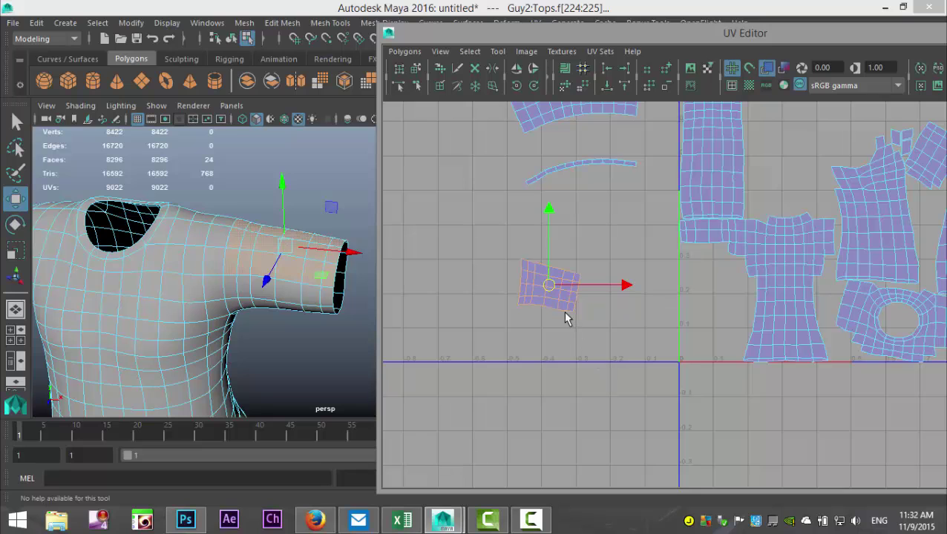
- Select all lower border edges of the moved sleeve piece and attach the adjoining faces with Move and Sew UV Edges
right_click_drag(565, 312, 554, 276)
left_click(562, 314)
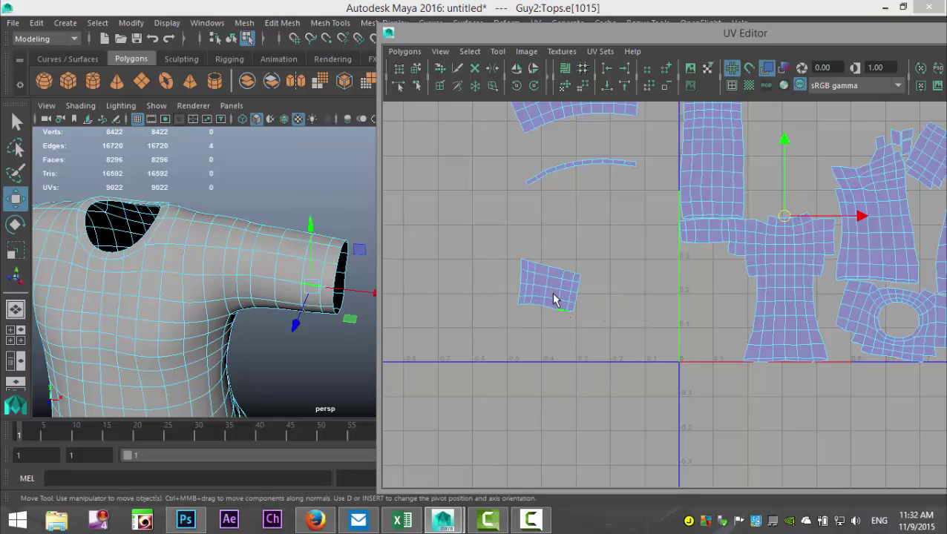
scroll(546, 341, "up", 3)
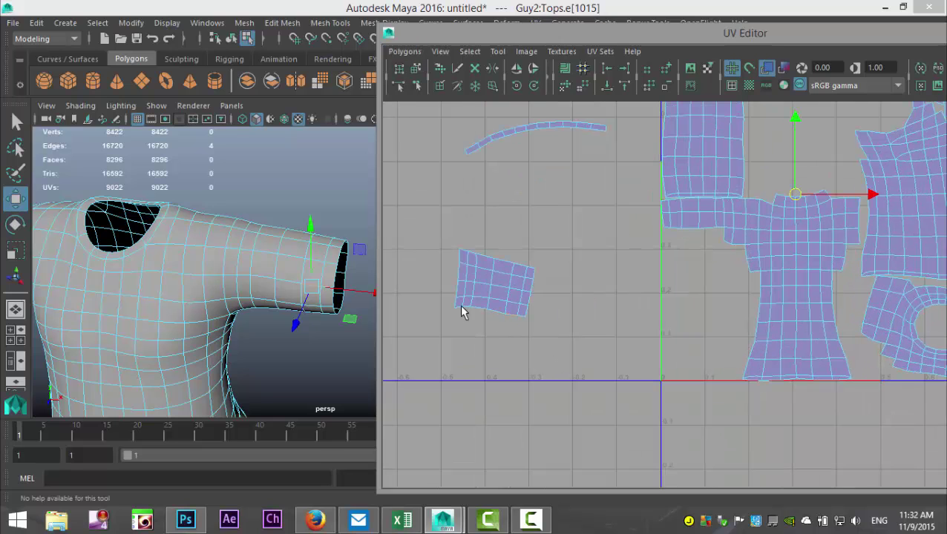
left_click(458, 306, "shift")
left_click(466, 307, "shift")
left_click(479, 309, "shift")
left_click(496, 311, "shift")
left_click(520, 320, "shift")
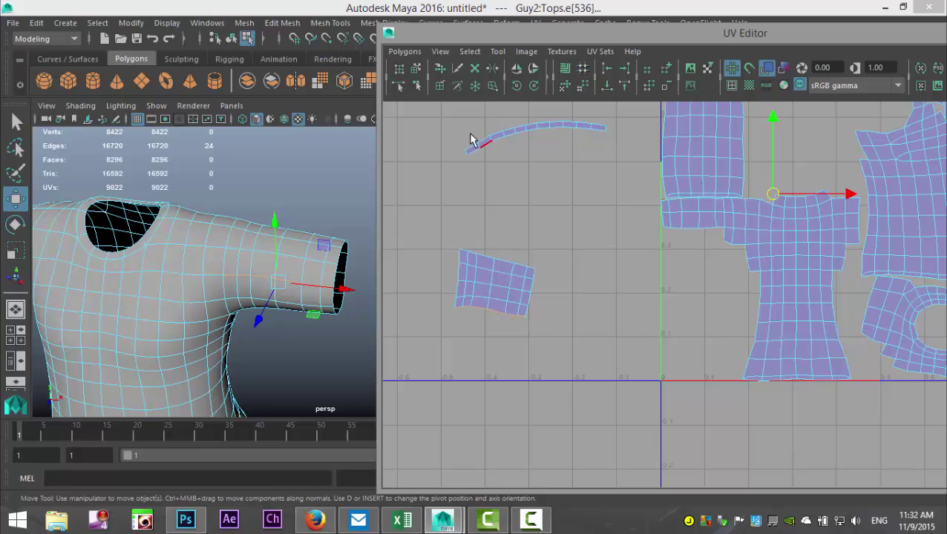
left_click(401, 52)
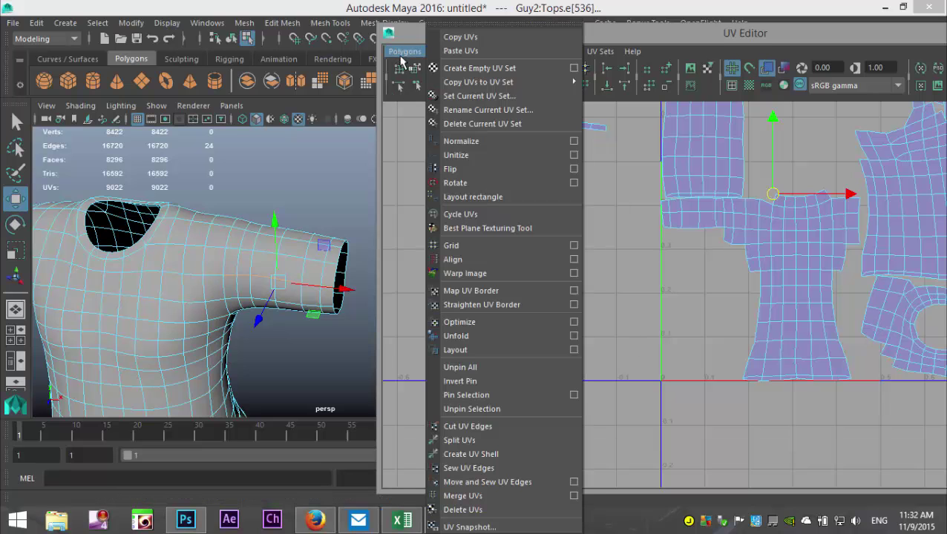
left_click(487, 482)
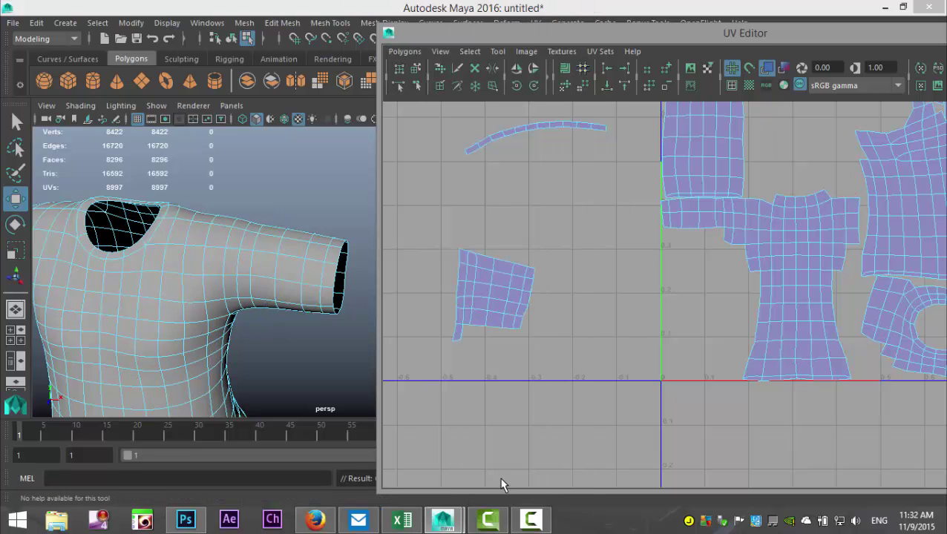
- Select the sleeve piece's new lower border edges, excluding the protruding tab, and Move and Sew UV Edges to attach the next section
left_click(466, 329)
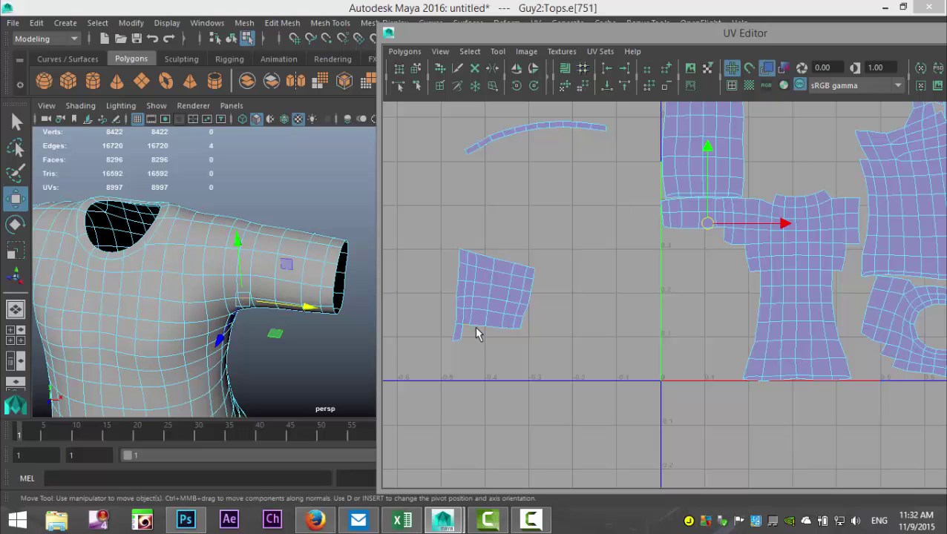
left_click(480, 327, "shift")
left_click(496, 328, "shift")
left_click(510, 329, "shift")
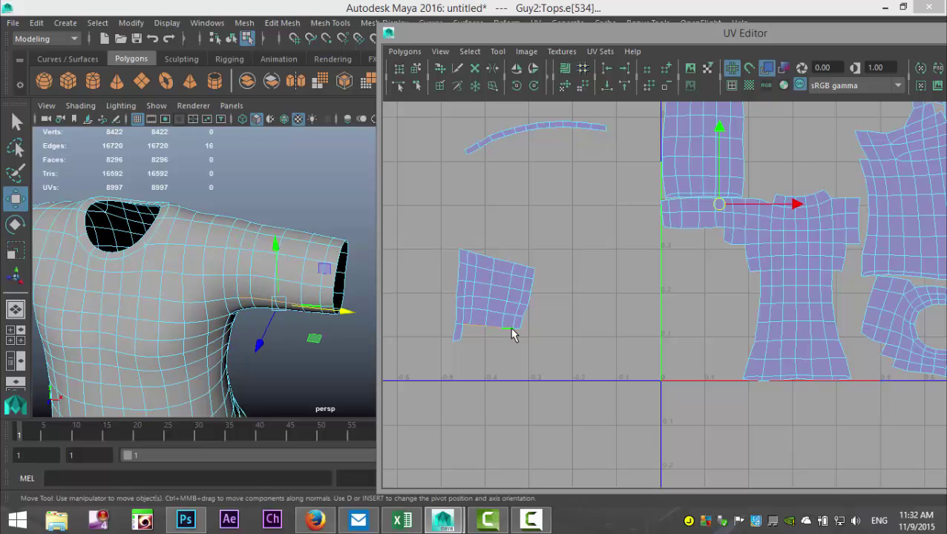
left_click(517, 329, "shift")
left_click(407, 52)
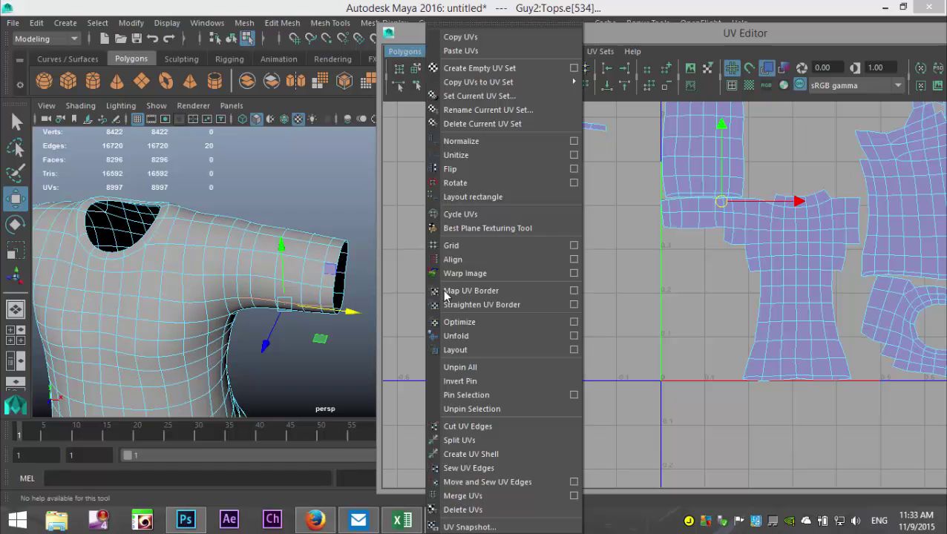
left_click(526, 483)
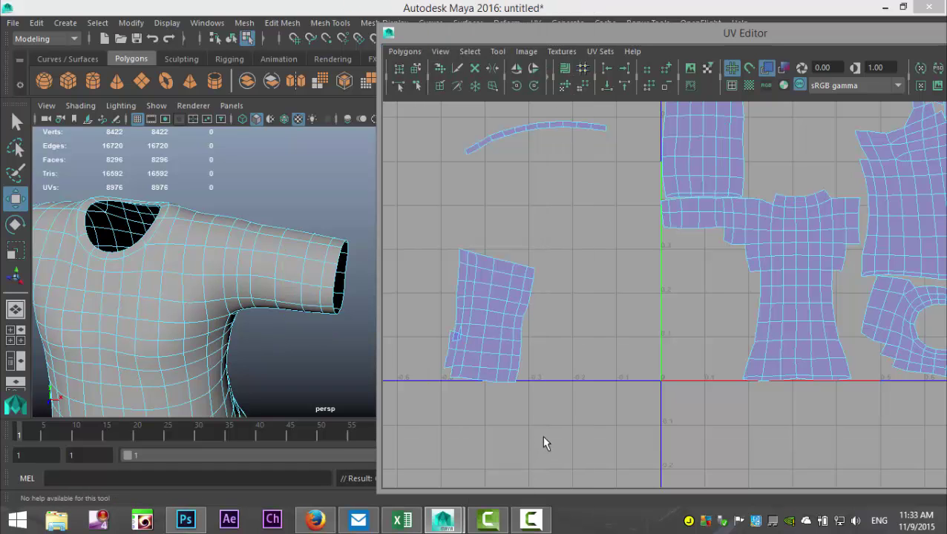
- Select the enlarged sleeve shell and examine on the model which part of the sleeve is still missing from it
middle_click_drag(541, 435, 595, 426, "alt")
right_click_drag(553, 314, 514, 297)
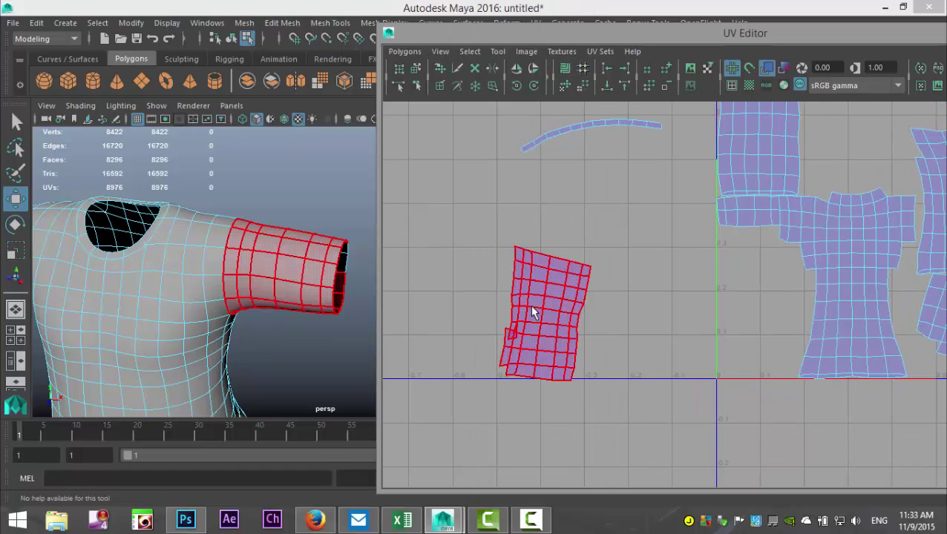
left_click(533, 312)
left_click_drag(354, 327, 280, 332, "alt")
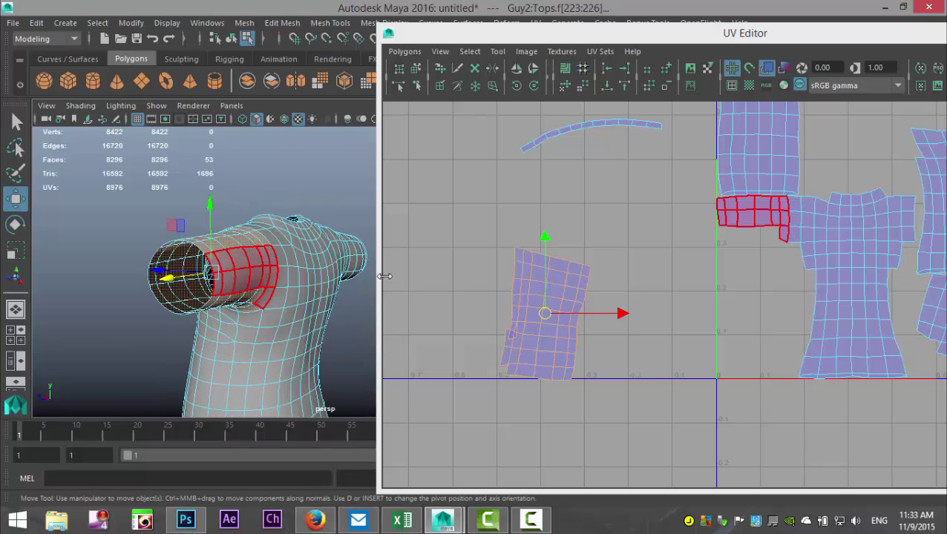
- Select the upper border edges of the sleeve shell and attach the remaining sleeve section with Move and Sew UV Edges
right_click_drag(562, 260, 561, 223)
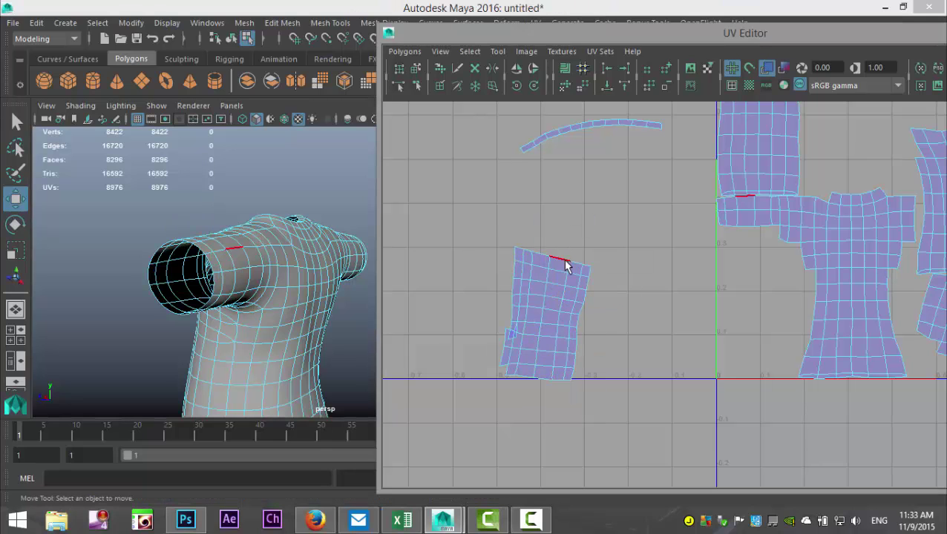
left_click(555, 272)
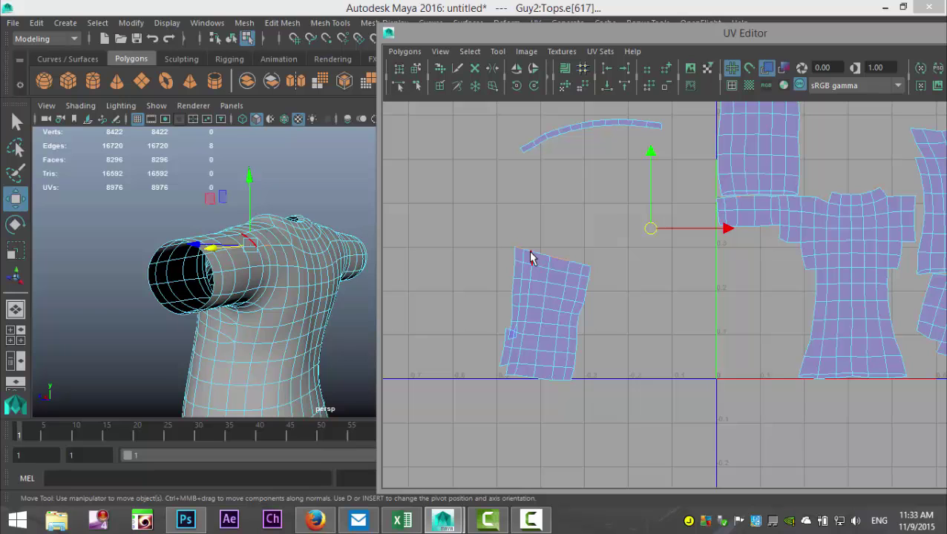
left_click(531, 253, "shift")
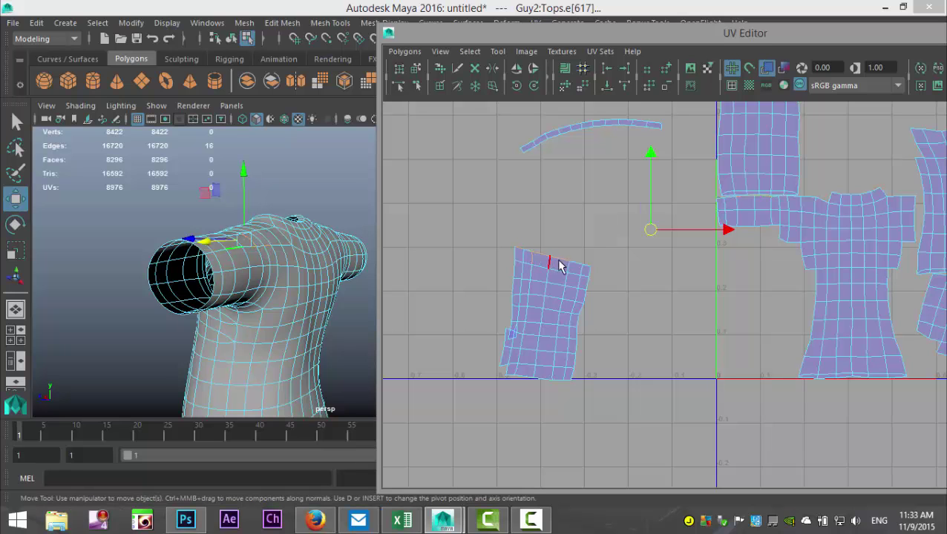
left_click(584, 268, "shift")
left_click(563, 294, "shift")
scroll(566, 297, "up", 3)
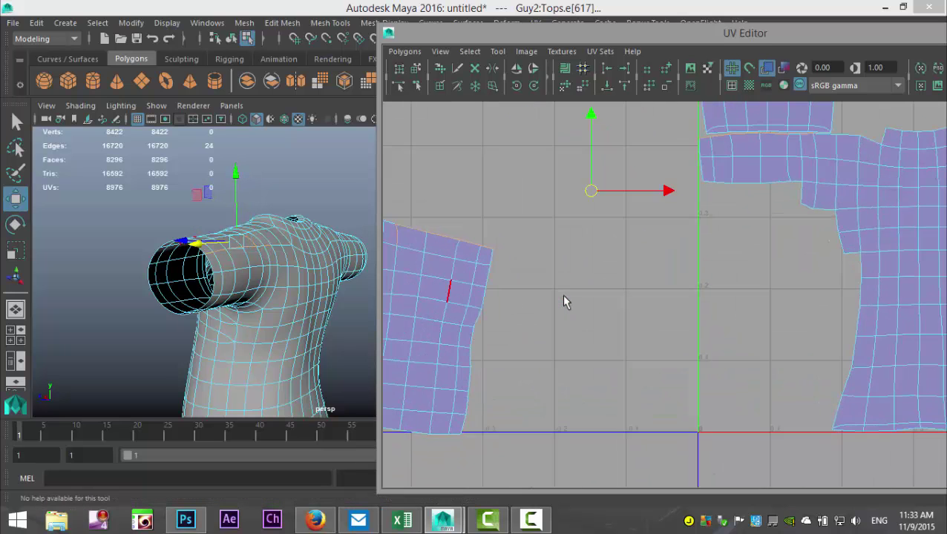
middle_click_drag(499, 292, 529, 291, "alt")
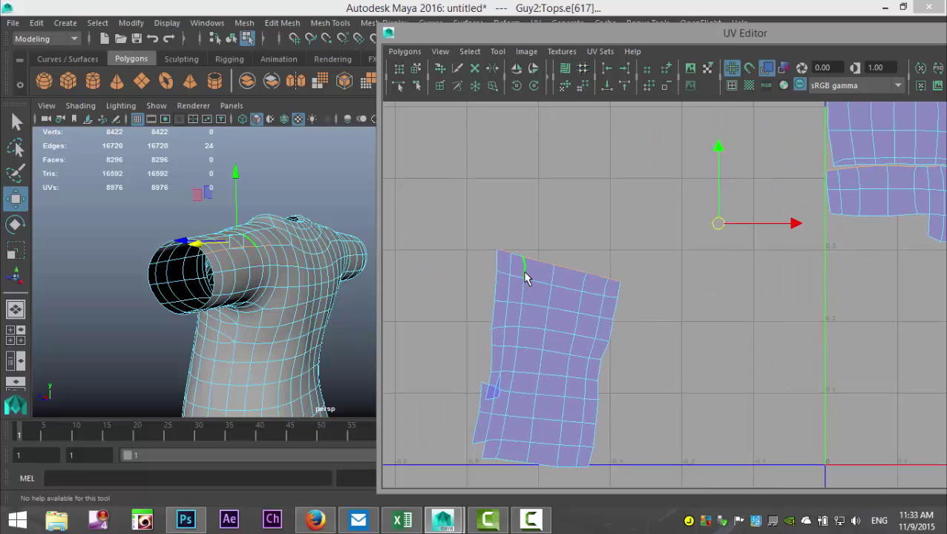
left_click(521, 267, "shift")
left_click(517, 260, "shift")
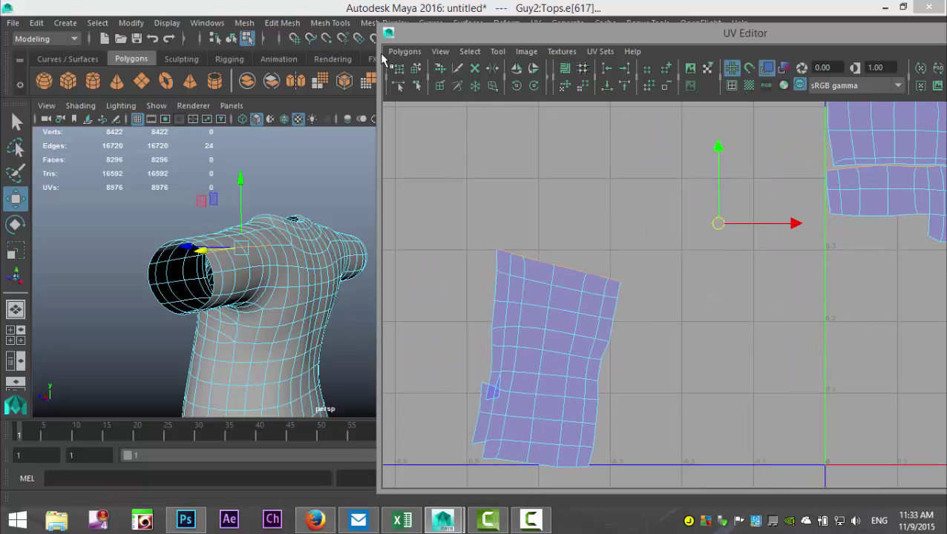
left_click(404, 51)
left_click(523, 481)
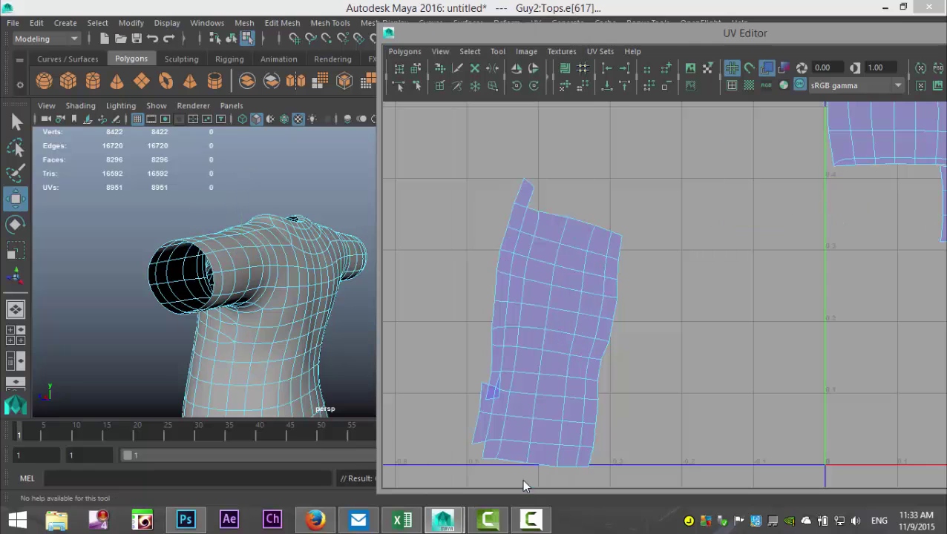
- Select the assembled sleeve shell's faces and examine its coverage around the sleeve on the model
scroll(715, 332, "down", 2)
right_click_drag(603, 333, 562, 317)
left_click(593, 329)
left_click_drag(313, 317, 263, 356, "alt")
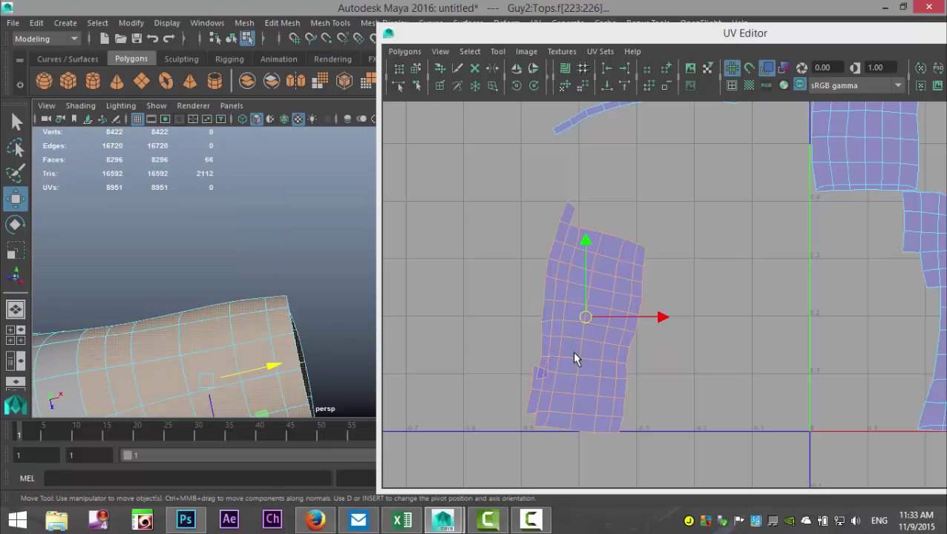
scroll(573, 358, "down", 2)
middle_click_drag(650, 393, 631, 334, "alt")
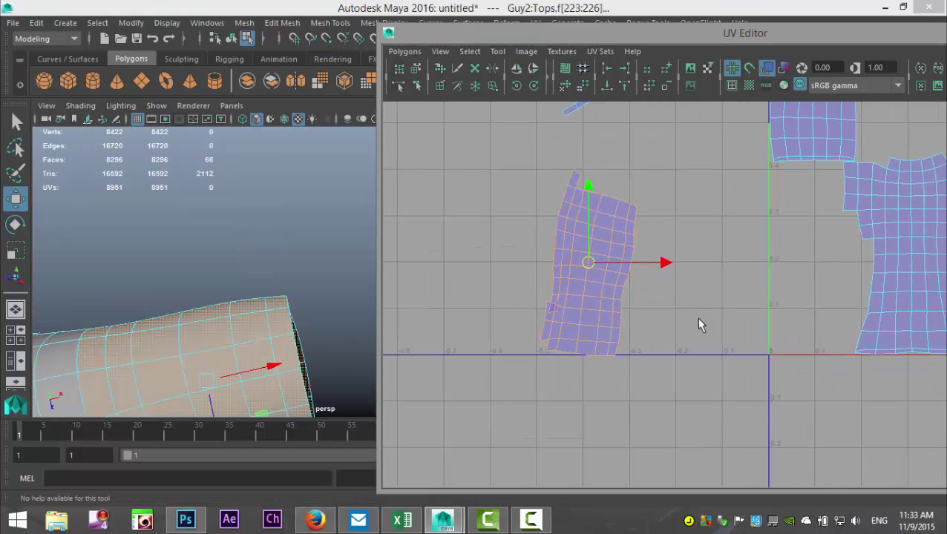
- Cut the protruding tab off the sleeve shell's upper corner along its base edge with Cut UV Edges
middle_click_drag(708, 323, 705, 356, "alt")
left_click(579, 257)
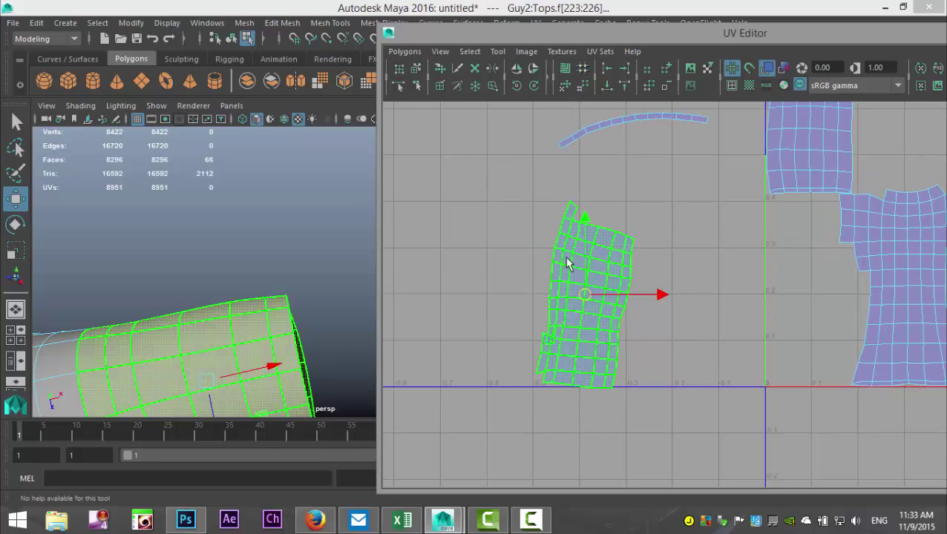
scroll(592, 289, "up", 3)
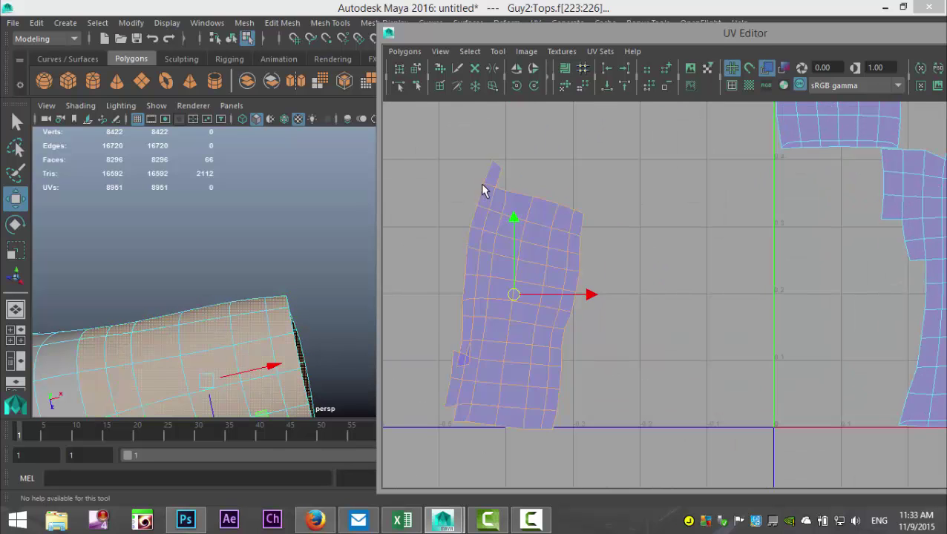
right_click_drag(484, 190, 482, 148)
left_click(491, 189)
left_click(404, 51)
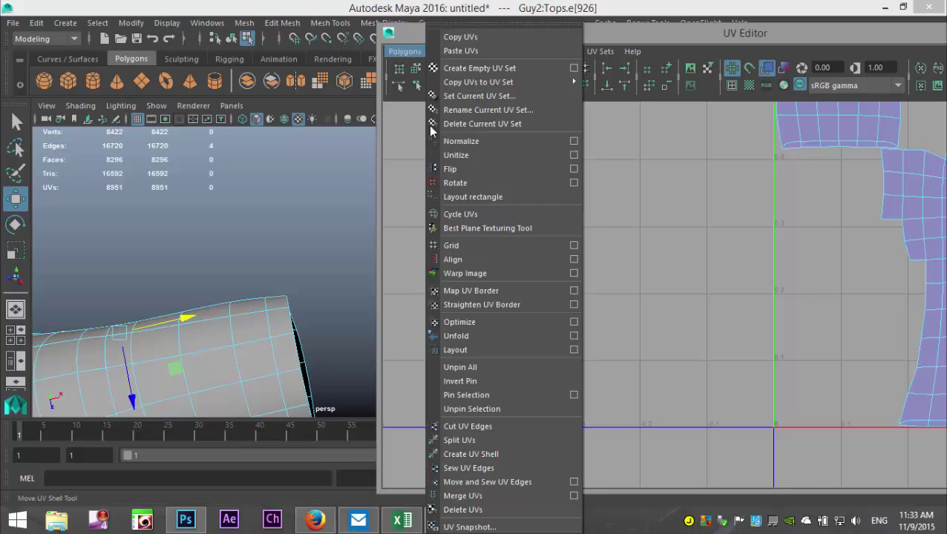
left_click(493, 425)
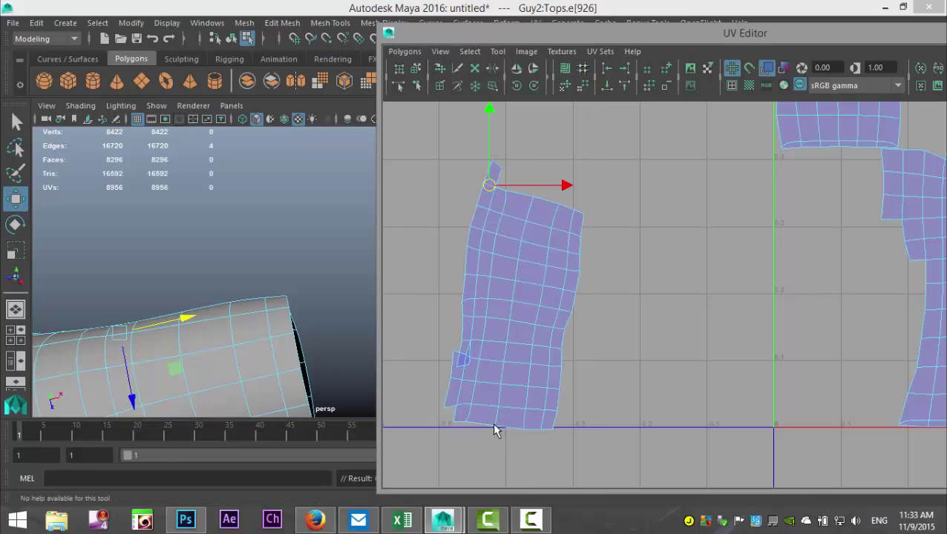
- Select the detached tab's edge and attach the tab at the sleeve shell's lower end with Move and Sew UV Edges
left_click(496, 171)
left_click(404, 52)
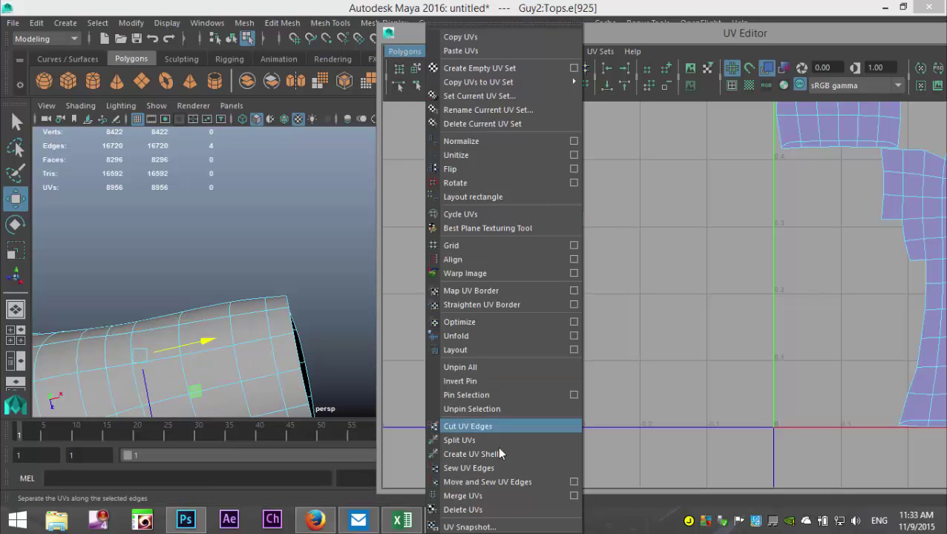
left_click(516, 481)
- Close the remaining open edges on the sleeve shell's lower side and bottom corner with Move and Sew UV Edges
middle_click_drag(583, 433, 668, 401, "alt")
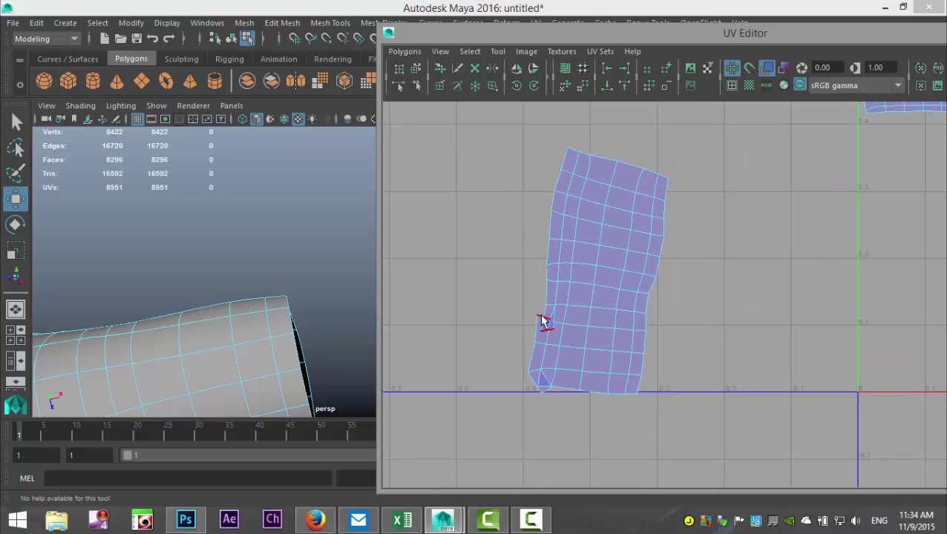
left_click(543, 321)
left_click(404, 52)
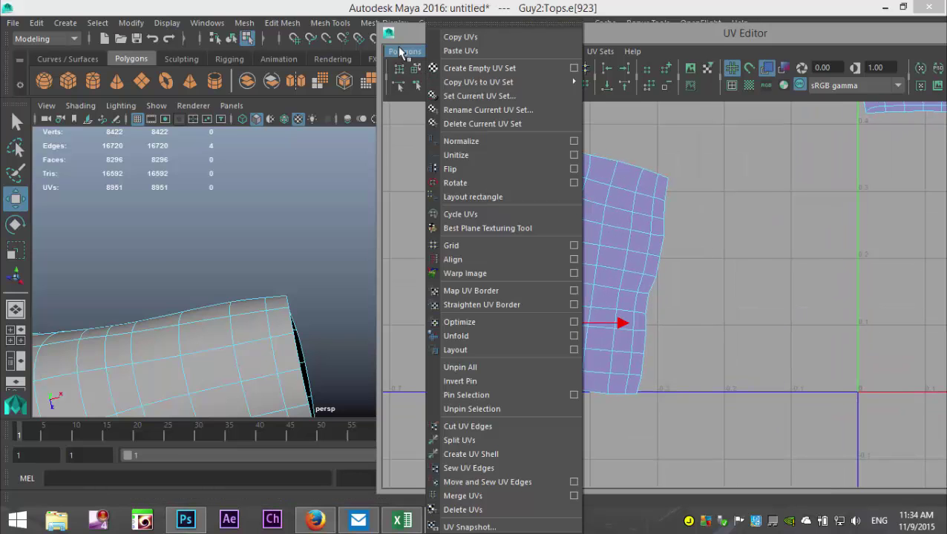
left_click(490, 481)
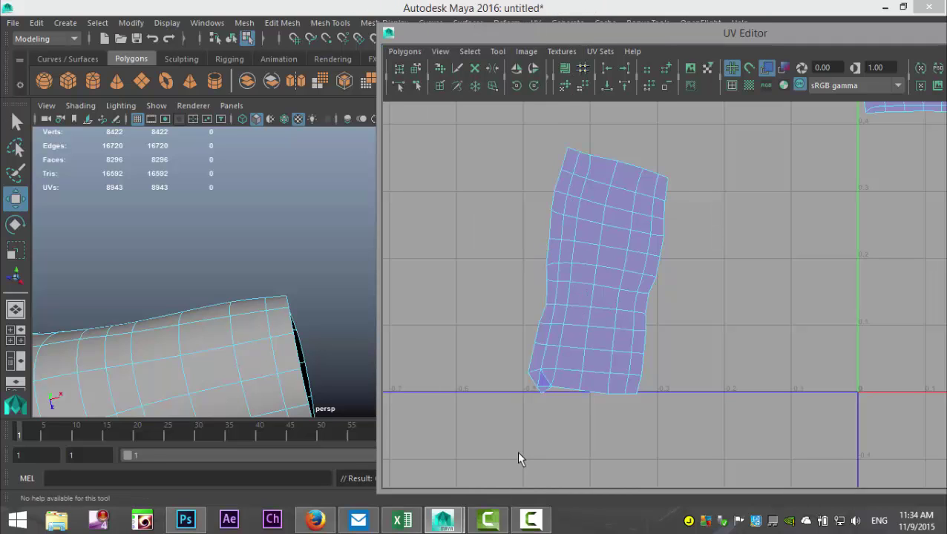
left_click(547, 384)
left_click(404, 51)
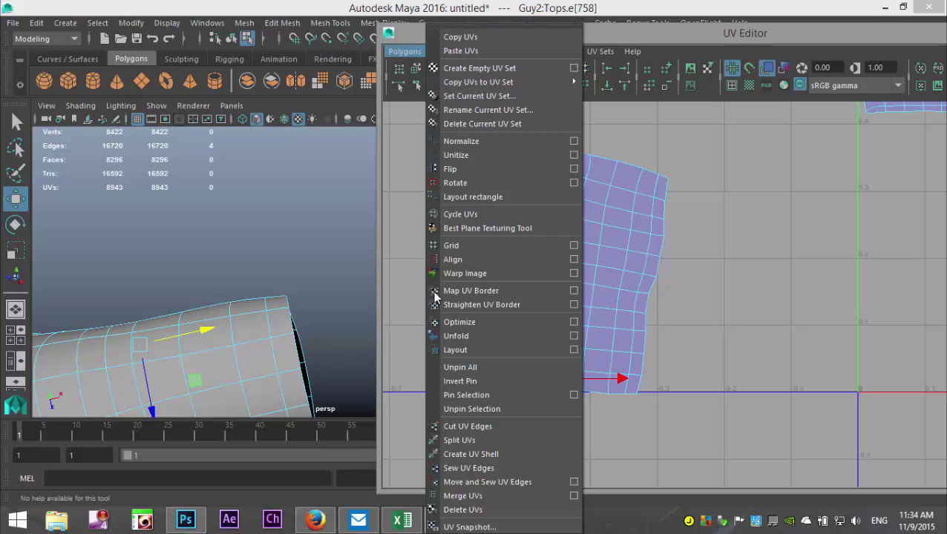
left_click(489, 482)
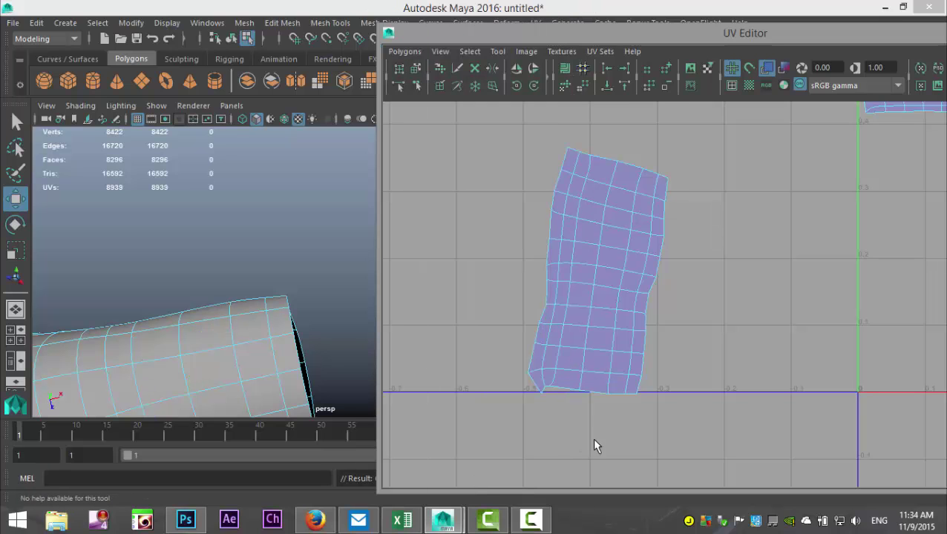
- Select all UVs of the sleeve shell and apply the Layout command
right_click(603, 291)
left_click(660, 288)
left_click_drag(556, 148, 706, 422)
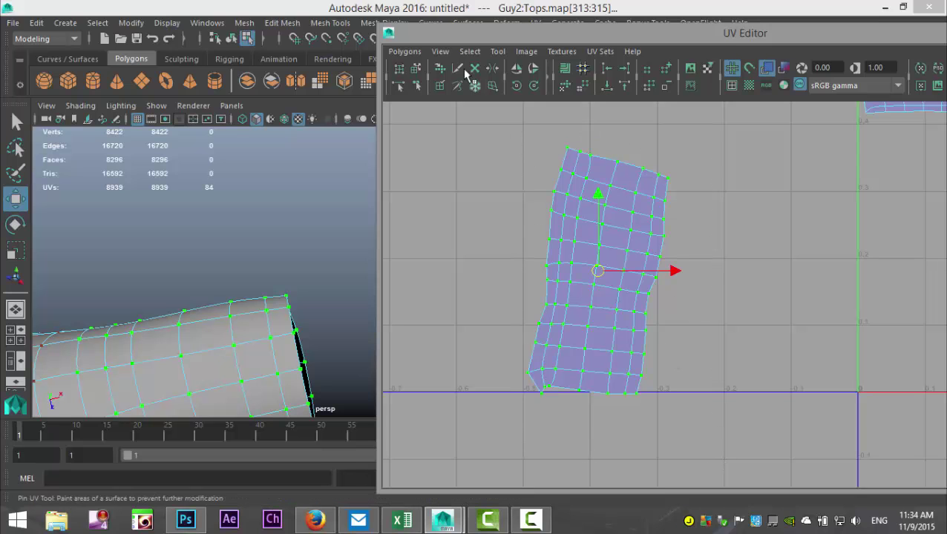
left_click(407, 54)
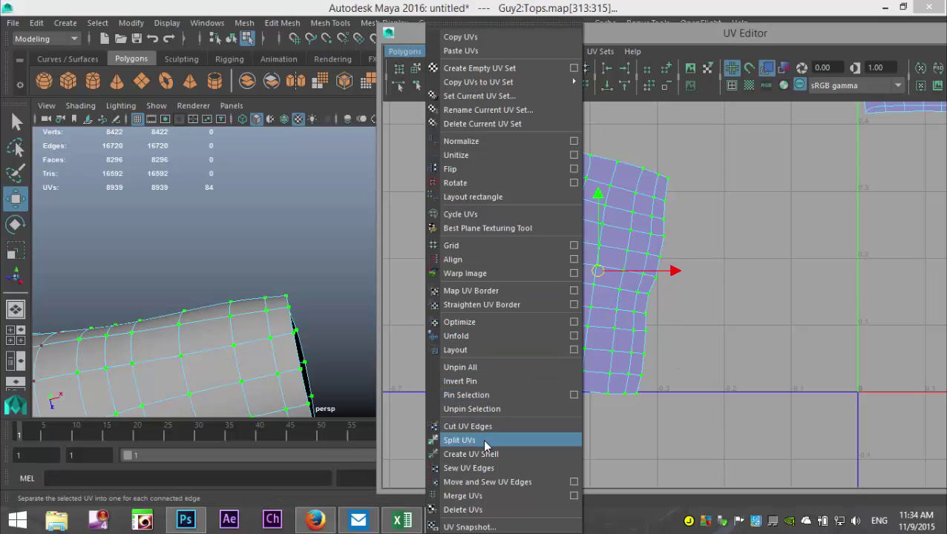
left_click(471, 350)
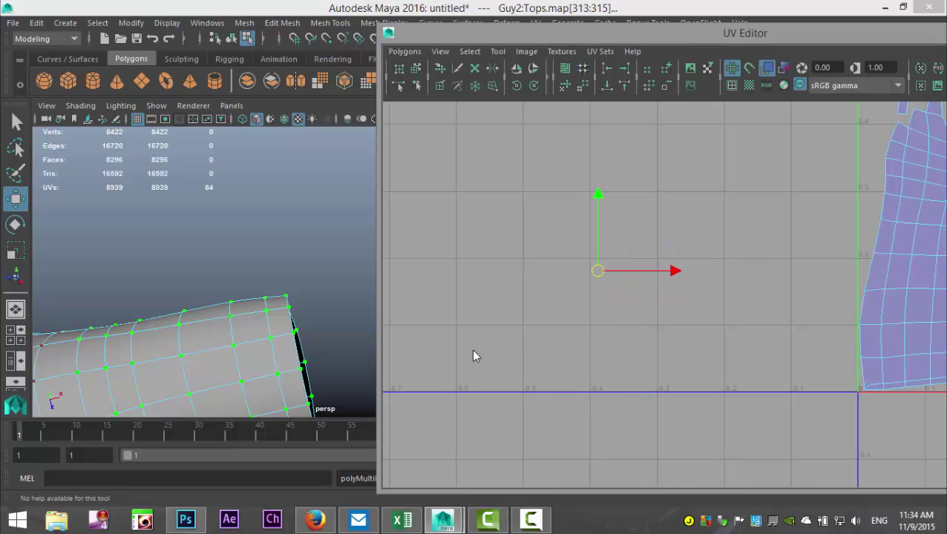
- Move the sleeve shell out of the 0 to 1 UV tile into the empty space on its left
scroll(649, 353, "down", 8)
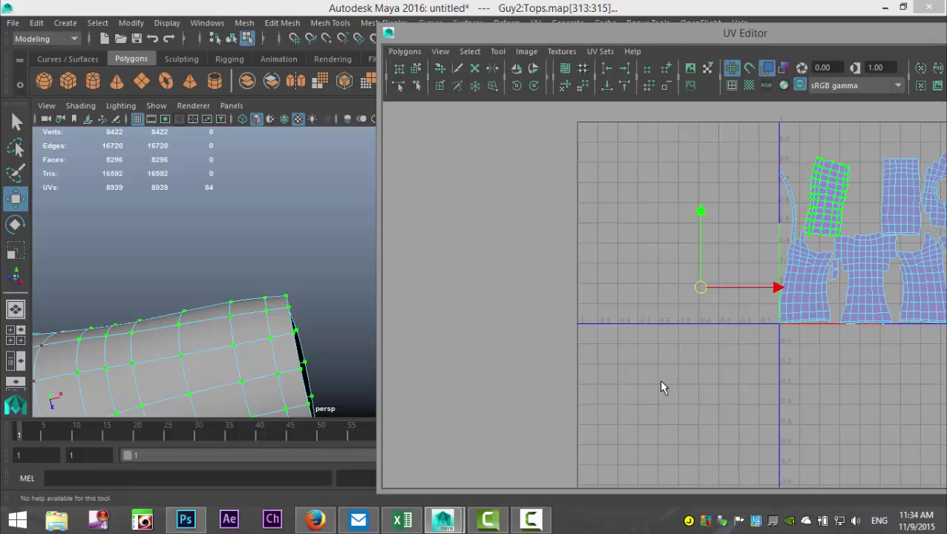
middle_click_drag(548, 378, 580, 412, "alt")
right_click_drag(717, 232, 672, 261)
left_click_drag(716, 225, 539, 258)
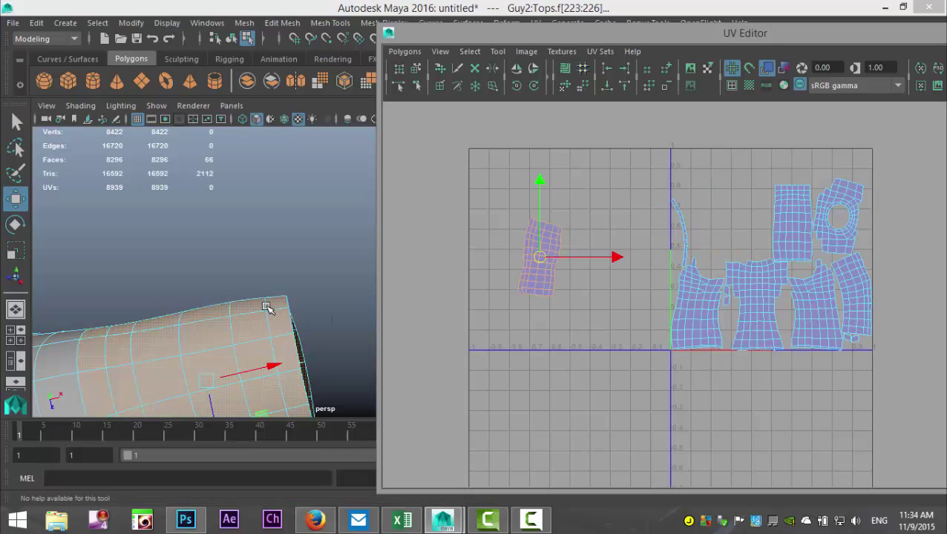
- Select the edge loop nearest the sleeve opening and separate the cuff strip with Cut UV Edges
left_click_drag(267, 308, 281, 315, "alt")
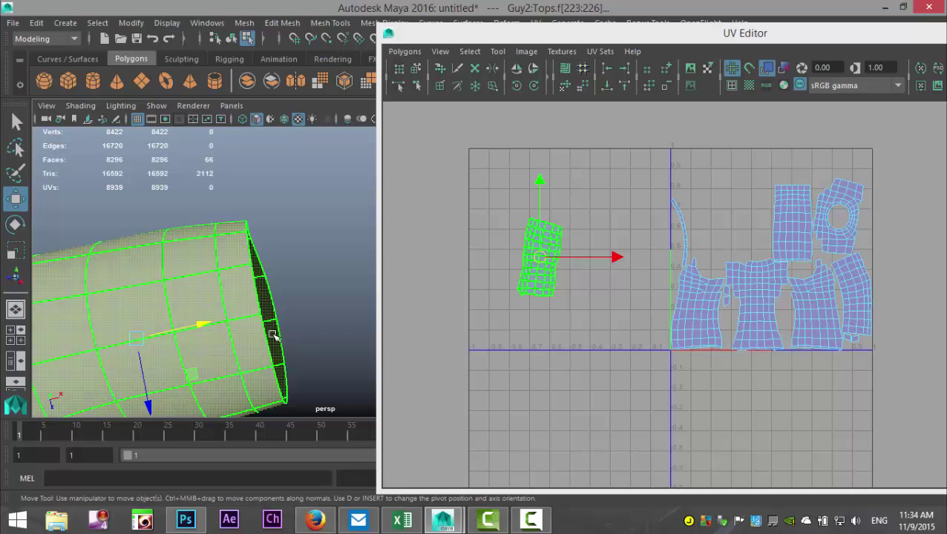
right_click_drag(224, 314, 221, 225)
double_click(225, 295)
scroll(552, 358, "up", 2)
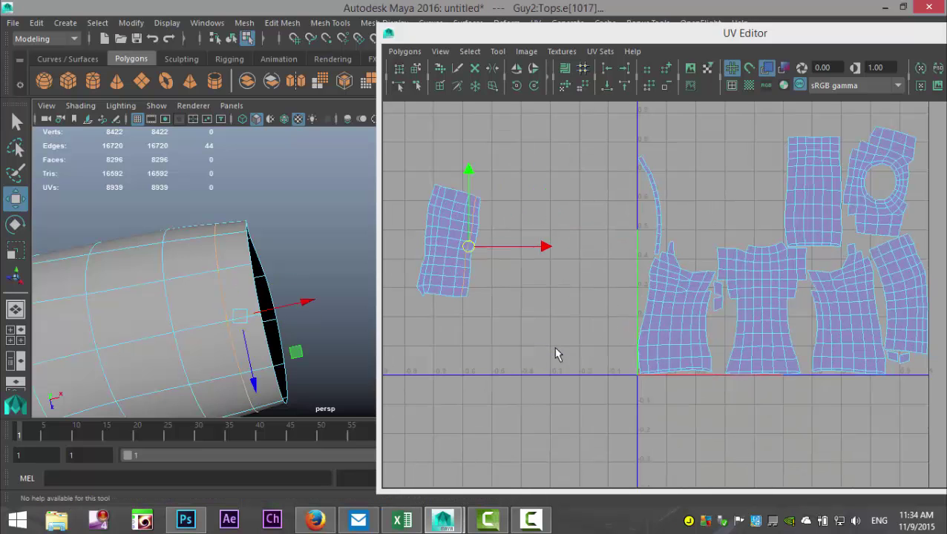
scroll(597, 363, "up", 3)
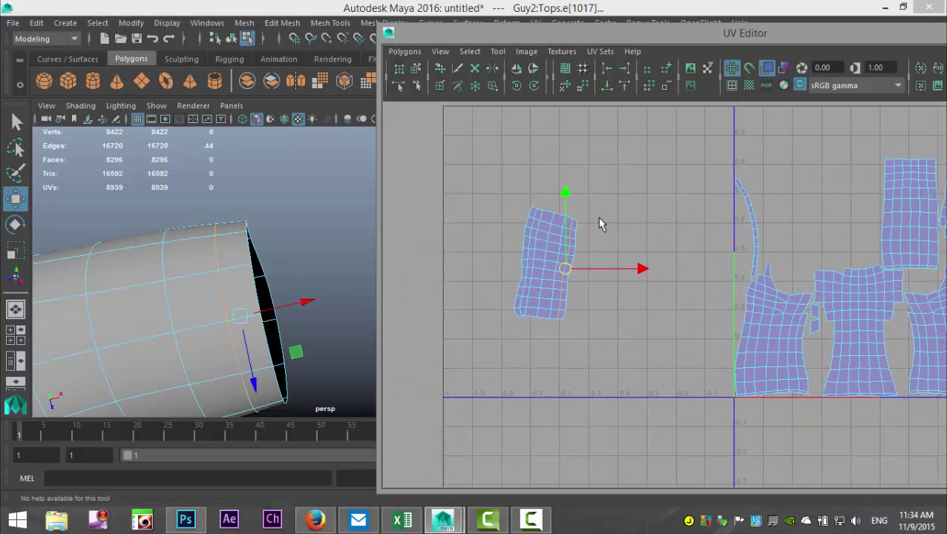
left_click(403, 52)
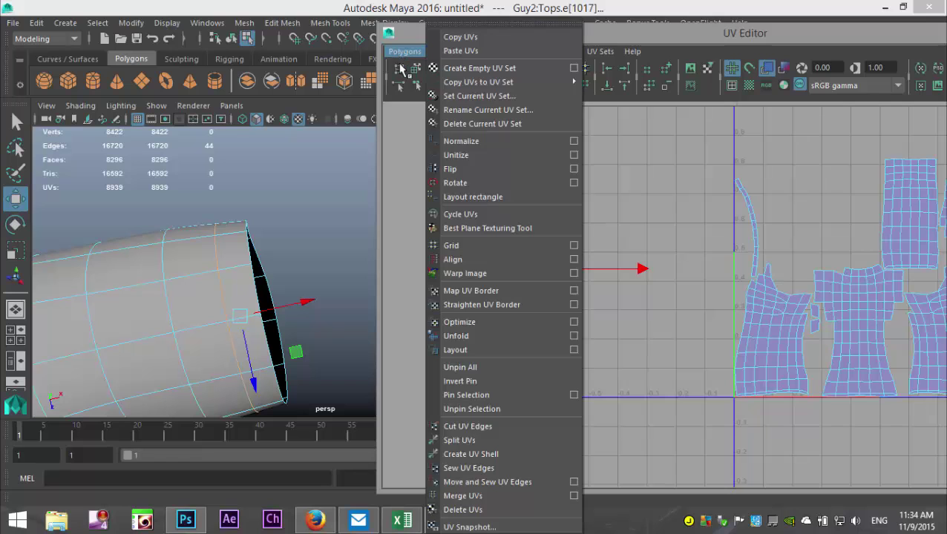
left_click(512, 426)
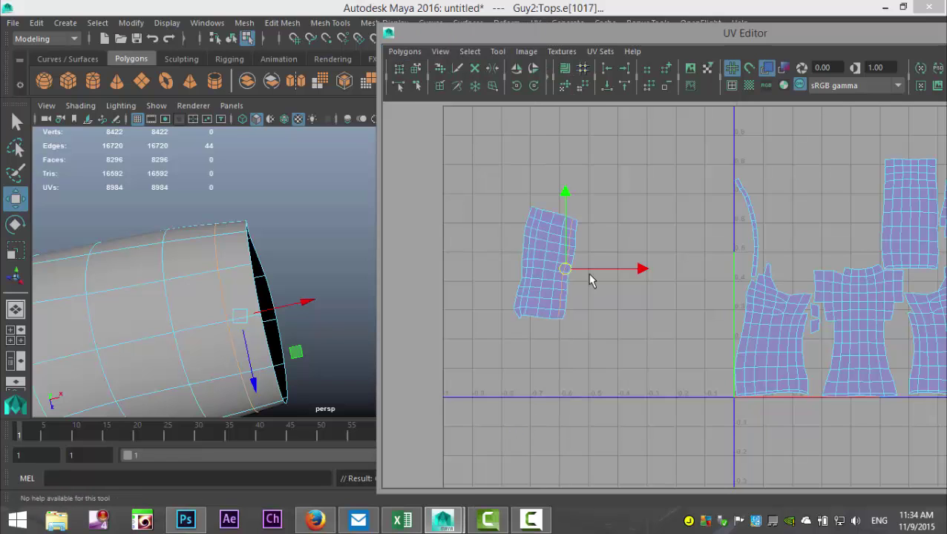
- Select the cuff strip's faces and move the strip to the right, clear of the sleeve shell
mouse_move(572, 250)
right_mouse_down()
mouse_move(549, 244)
mouse_move(568, 254)
right_mouse_up()
left_click(573, 261)
left_click_drag(572, 270, 632, 273)
- Select the cuff strip's cross edge on the underside of the sleeve opening and split the strip with Cut UV Edges
left_click_drag(329, 321, 261, 316, "alt")
right_click_drag(282, 118, 284, 82)
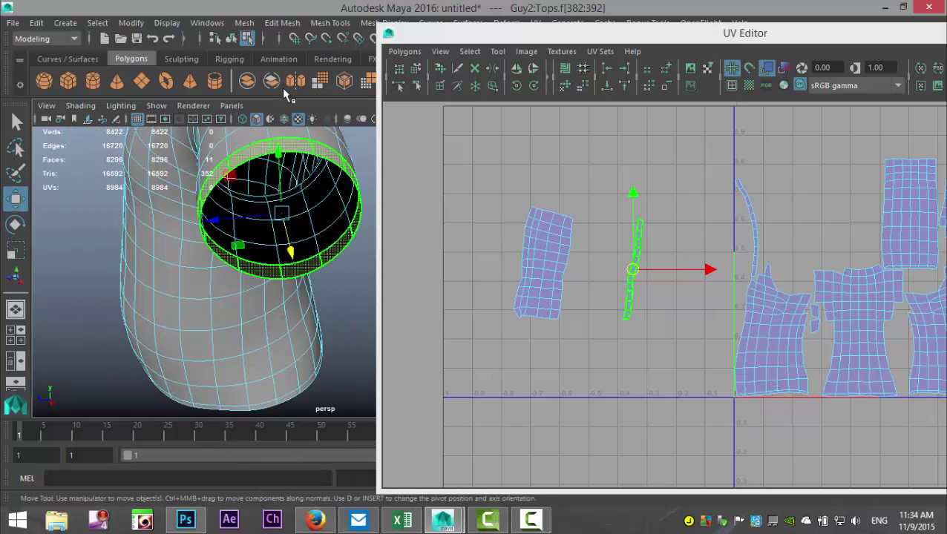
left_click(282, 273)
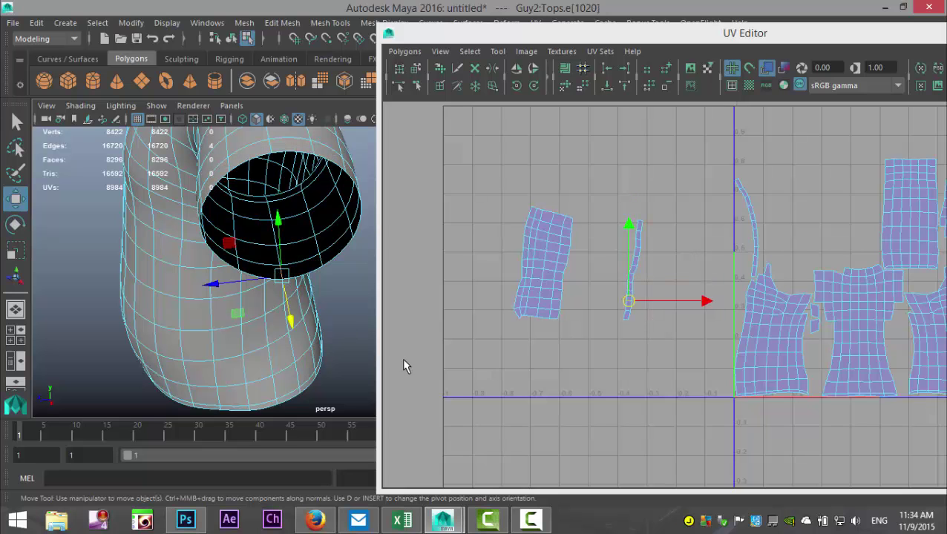
middle_click_drag(530, 373, 438, 380, "alt")
right_click_drag(438, 380, 524, 377, "alt")
scroll(513, 377, "up", 2)
middle_click_drag(472, 384, 677, 391, "alt")
scroll(639, 380, "up", 2)
middle_click_drag(493, 407, 596, 405, "alt")
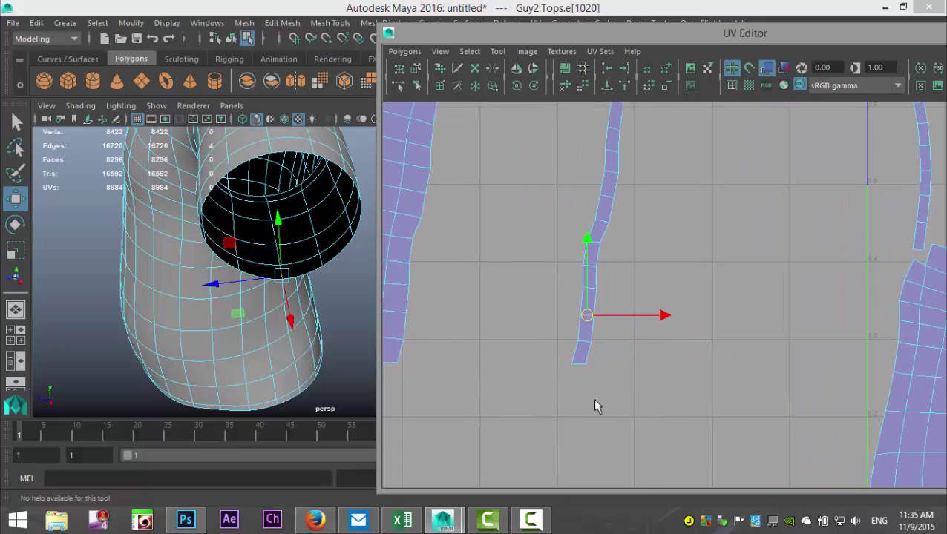
scroll(595, 406, "up", 2)
left_click(405, 51)
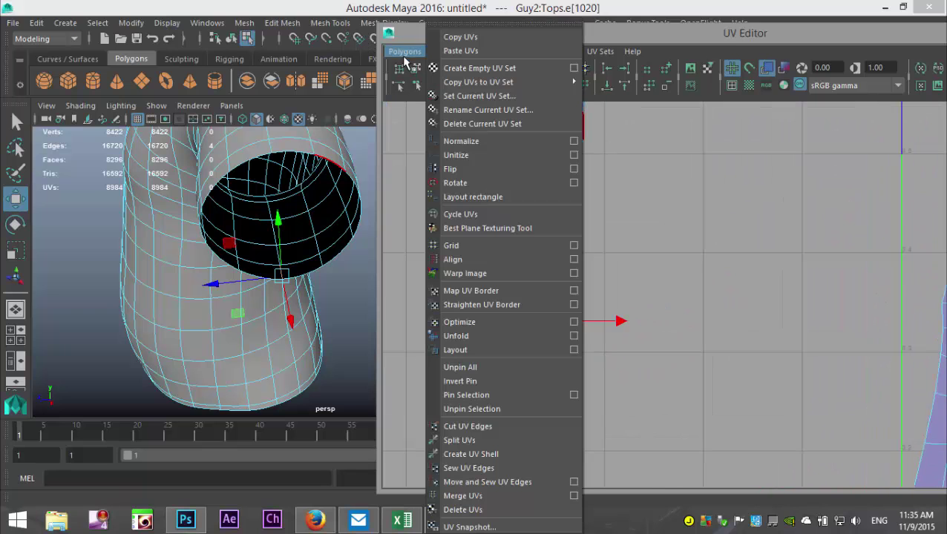
left_click(481, 427)
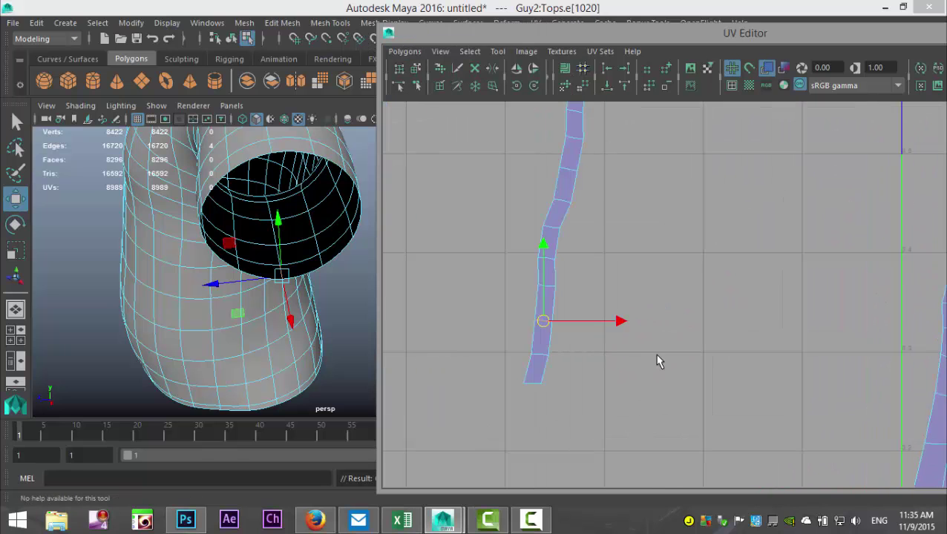
- Select the short cuff piece's lower end edge and join it to the strip's upper end with Move and Sew UV Edges
scroll(656, 361, "down", 2)
middle_click_drag(651, 368, 626, 447, "alt")
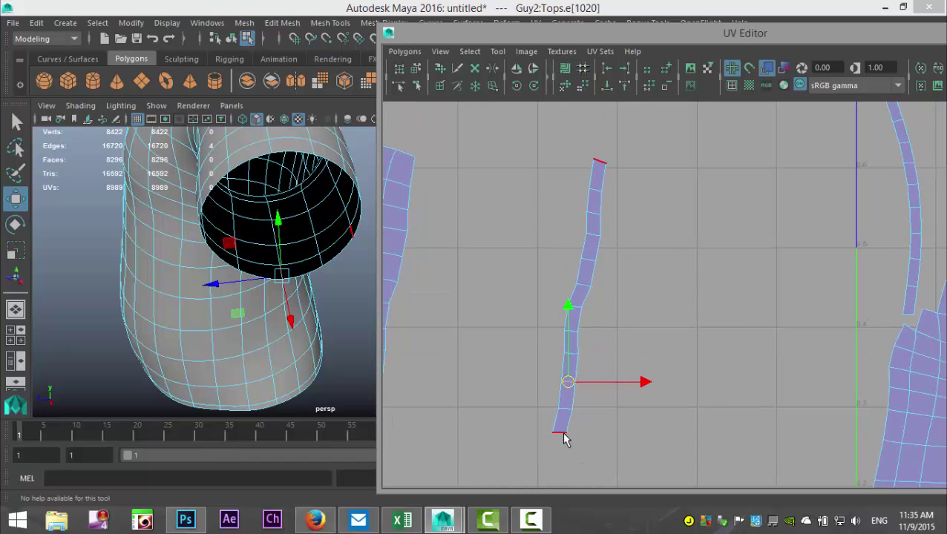
left_click(563, 434)
left_click(404, 51)
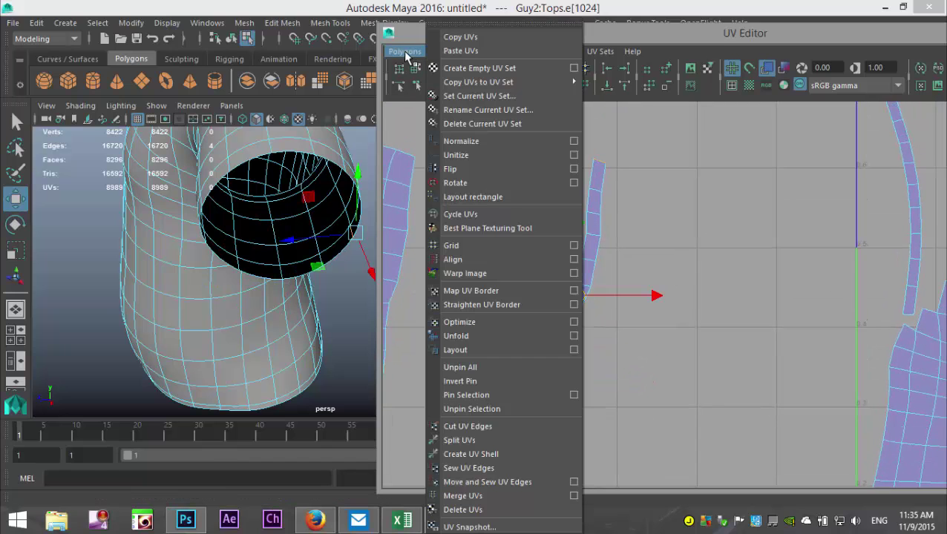
left_click(521, 484)
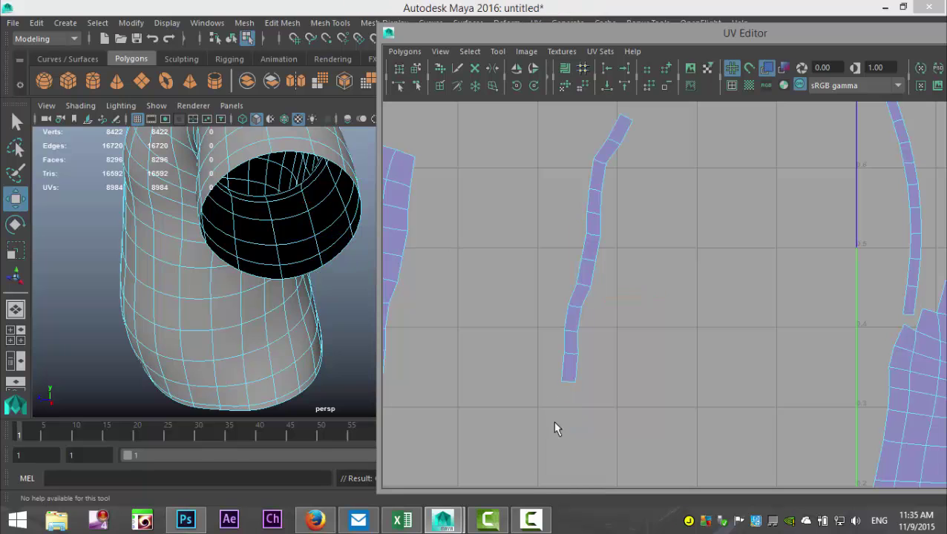
- Select the joined cuff strip's faces and move the strip to the empty space above and left of the sleeve shell
right_click_drag(589, 249, 535, 224)
left_click(549, 267)
scroll(492, 317, "down", 5)
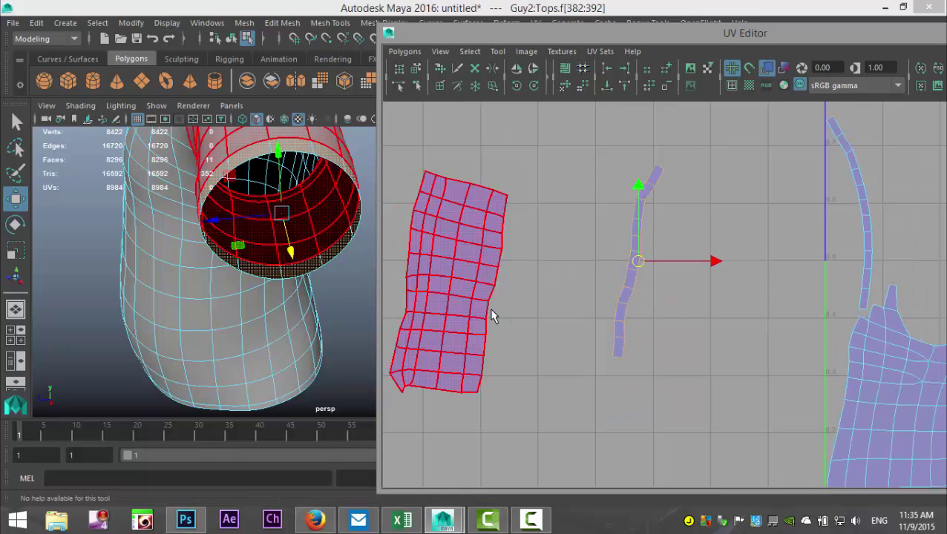
middle_click_drag(591, 364, 570, 386, "alt")
left_click(671, 336)
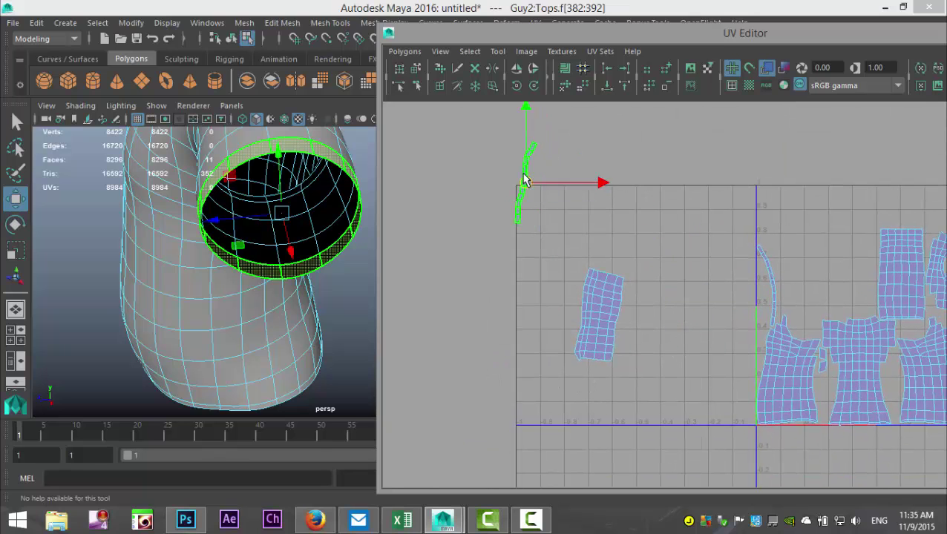
- Select the lengthwise edge loop on the sleeve's underside and split the sleeve shell along it with Cut UV Edges
left_click(596, 311)
left_click(596, 313)
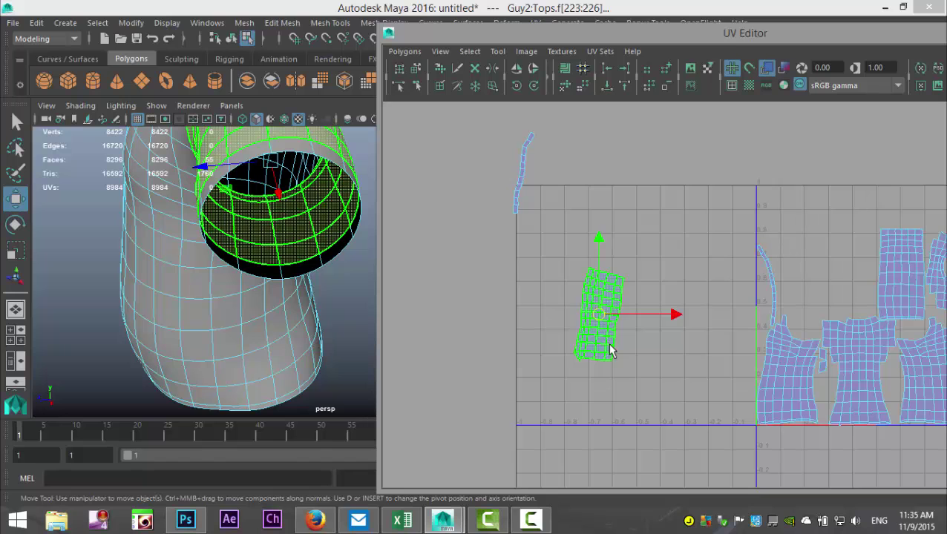
scroll(610, 349, "up", 2)
key("ctrl+F11")
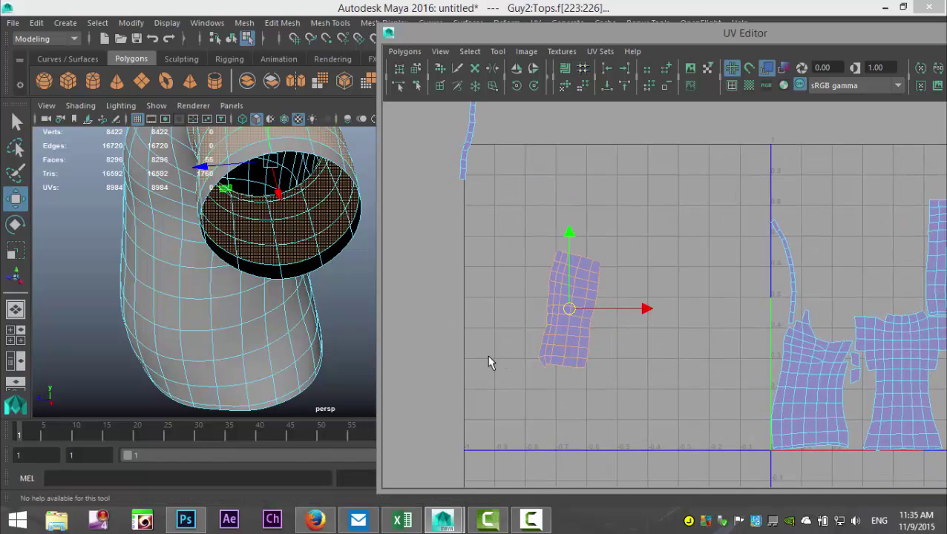
right_click_drag(276, 267, 277, 90)
left_click(279, 256)
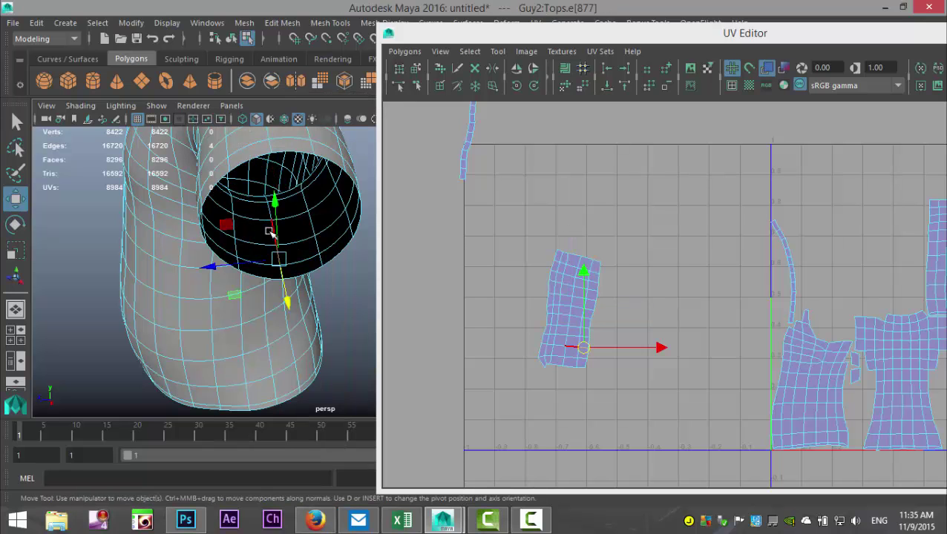
double_click(272, 234)
scroll(592, 401, "up", 2)
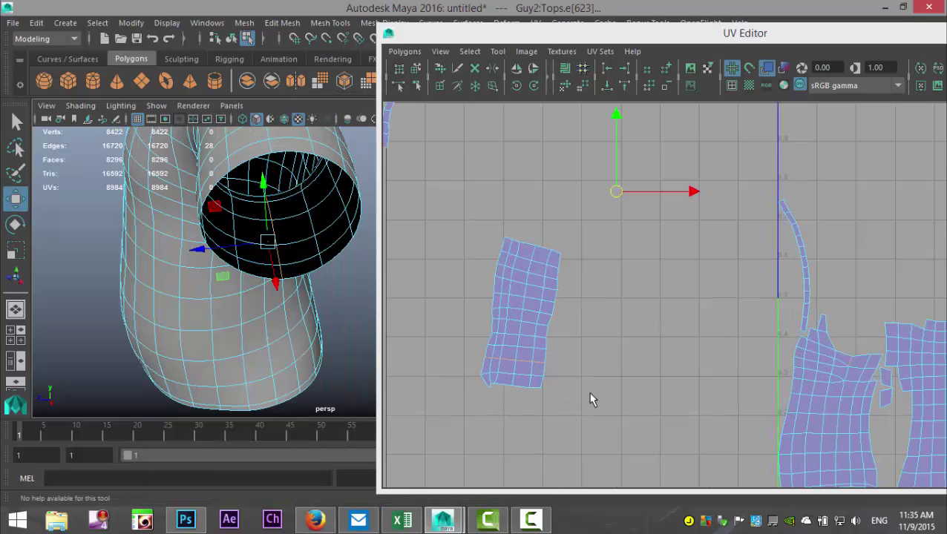
middle_click_drag(611, 395, 642, 371, "alt")
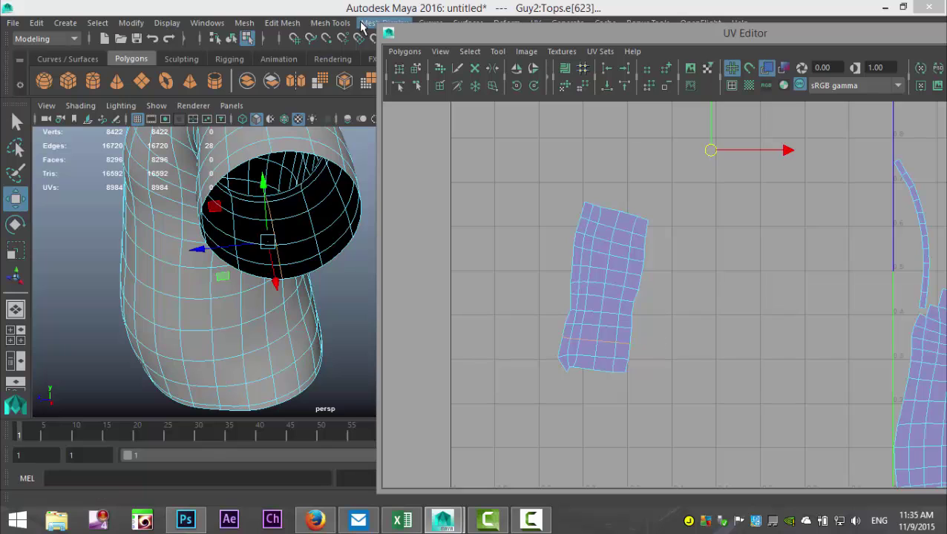
left_click(404, 51)
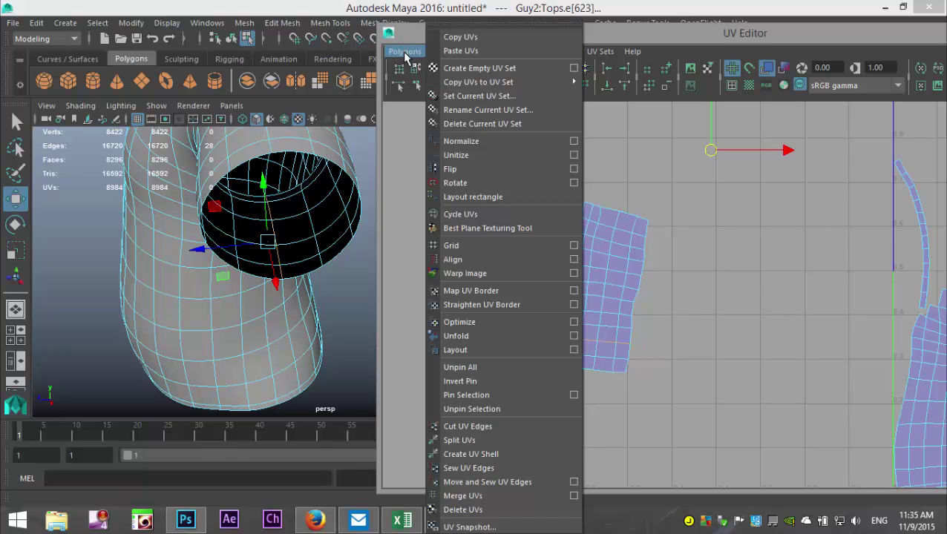
left_click(498, 428)
- Select the border edges along the lower end of the sleeve shell and join them to the matching end with Move and Sew UV Edges
right_click(607, 360)
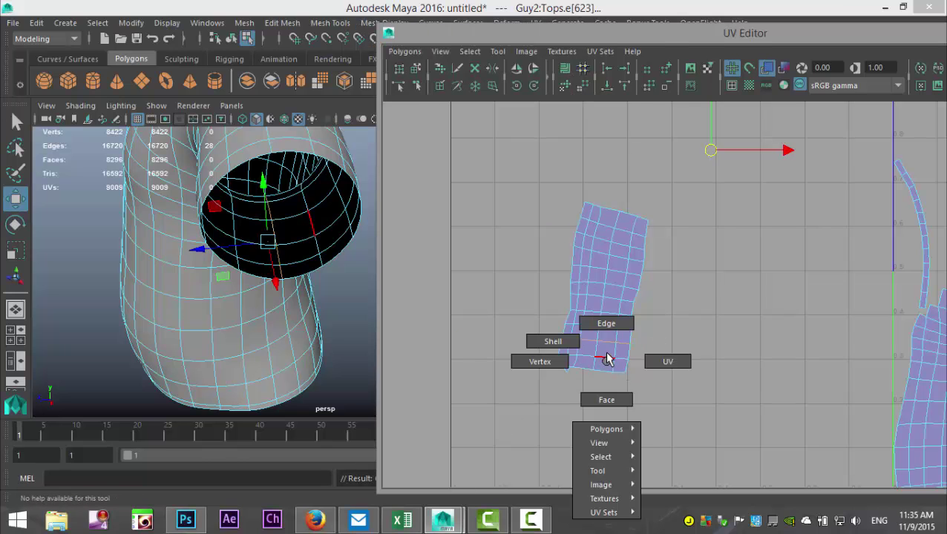
left_click(606, 325)
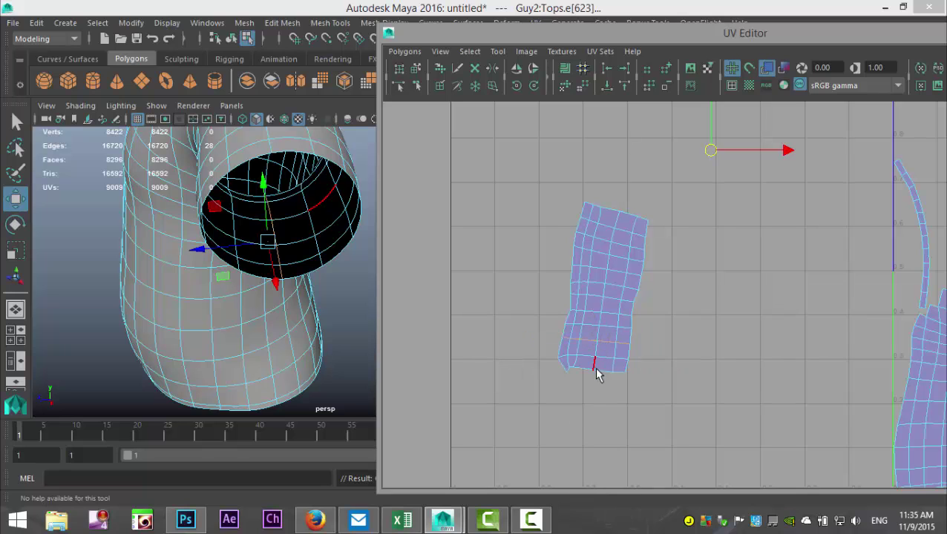
left_click(618, 372)
left_click(602, 371, "shift")
left_click(579, 368, "shift")
left_click(566, 371, "shift")
left_click(575, 374, "shift")
left_click(404, 51)
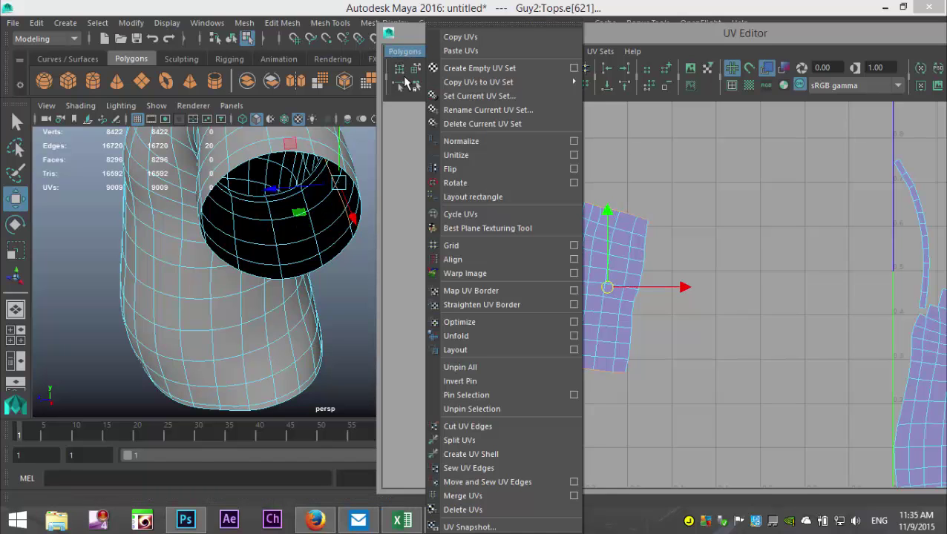
left_click(514, 483)
- Select all UVs of the rejoined sleeve shell and unfold them
middle_click_drag(712, 335, 655, 400, "alt")
right_click(567, 308)
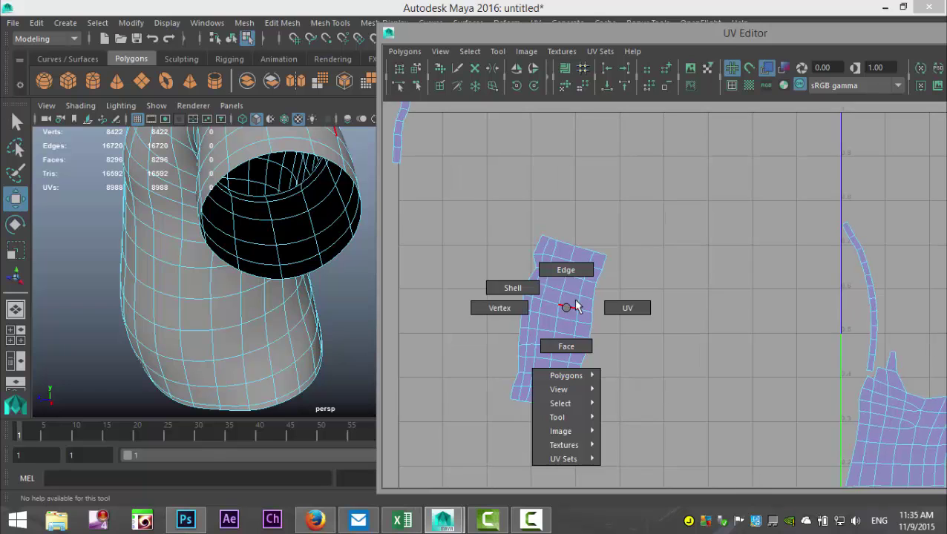
left_click(642, 311)
left_click_drag(608, 421, 646, 406)
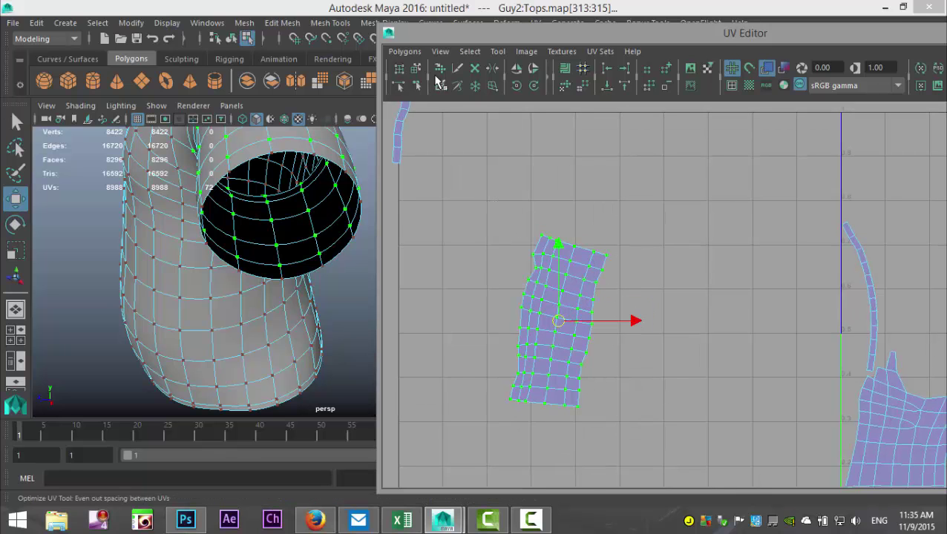
left_click(404, 51)
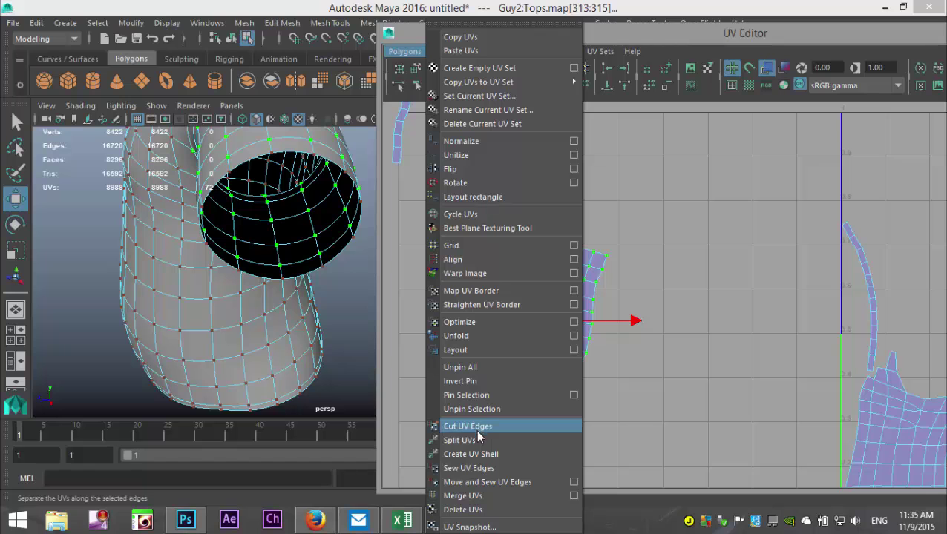
left_click(467, 336)
- Select the unfolded sleeve as a shell and move it out of the UV square to the empty space above and left
scroll(605, 341, "down", 5)
scroll(612, 345, "down", 4)
middle_click_drag(612, 345, 501, 350, "alt")
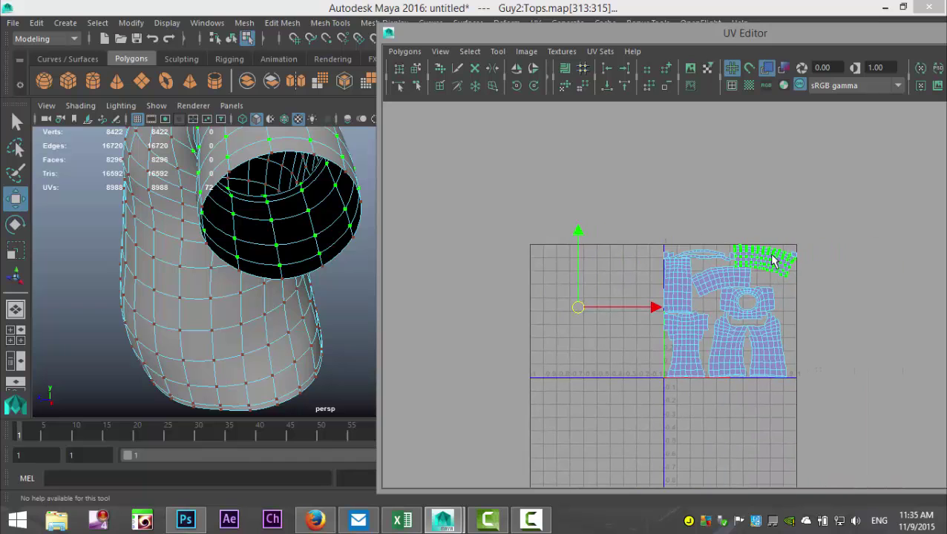
right_click_drag(771, 263, 738, 249)
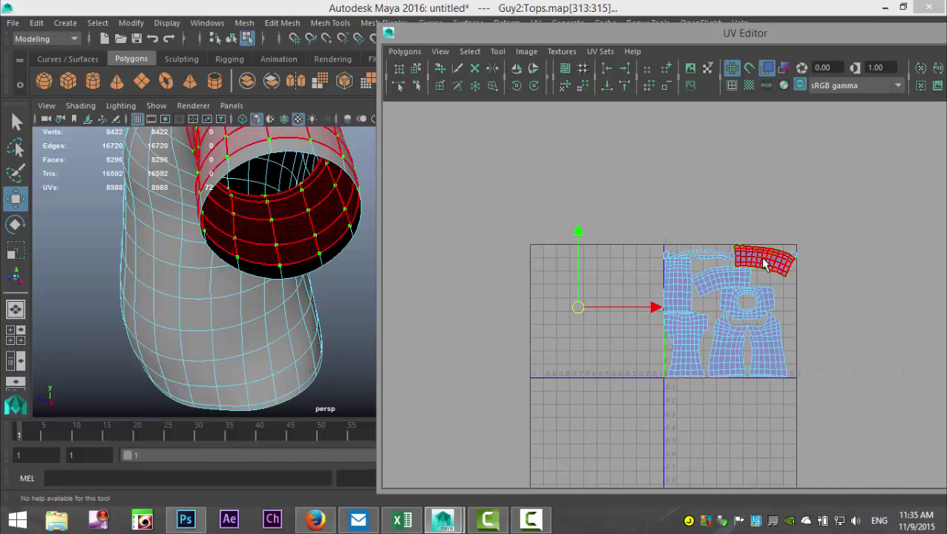
left_click_drag(764, 266, 499, 207)
- Select the other sleeve's shell inside the UV square and locate that sleeve on the shirt model
left_click(710, 285)
scroll(224, 275, "down", 4)
left_click_drag(166, 260, 365, 254, "alt")
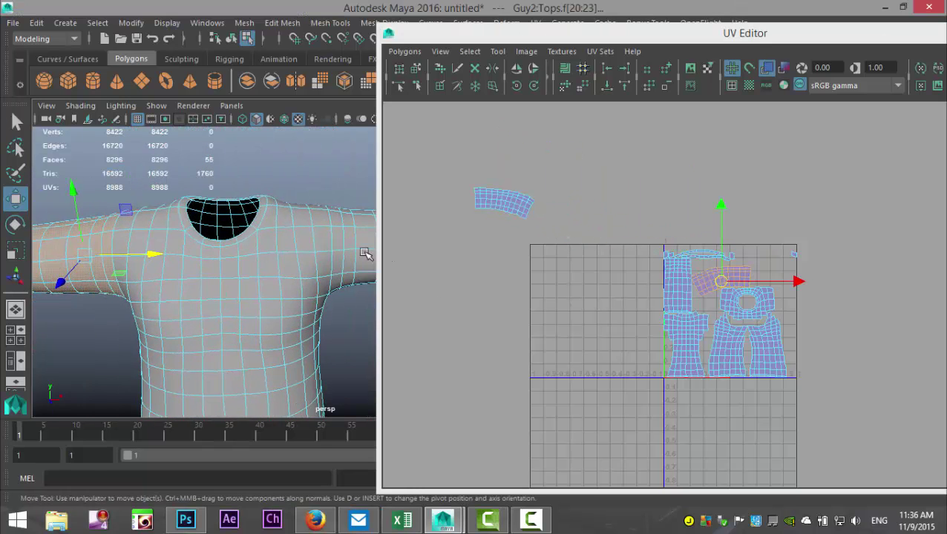
- Move the selected sleeve UV shell below the other sleeve shell, and the lower thin cuff strip outside the 0–1 UV space
left_click_drag(718, 286, 502, 251)
scroll(577, 288, "up", 3)
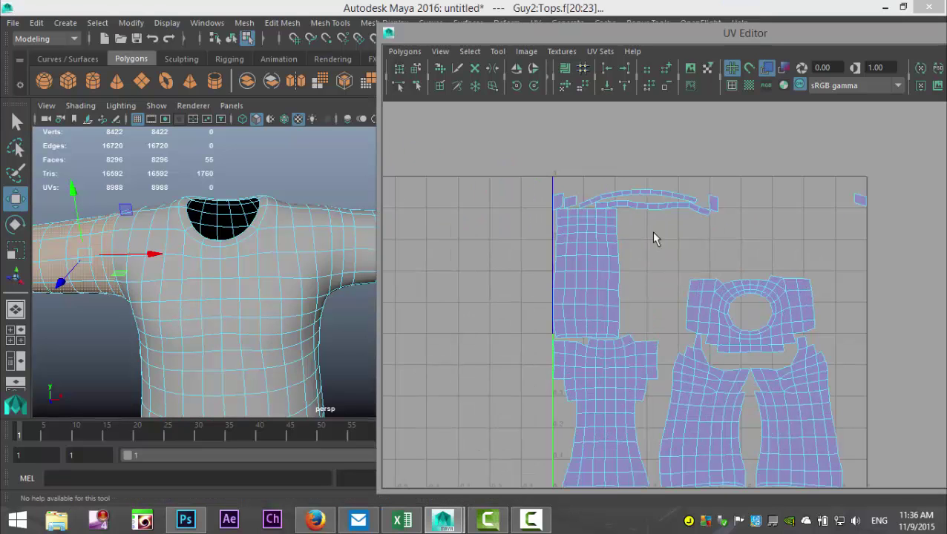
left_click(647, 211)
middle_click_drag(245, 296, 109, 313, "alt")
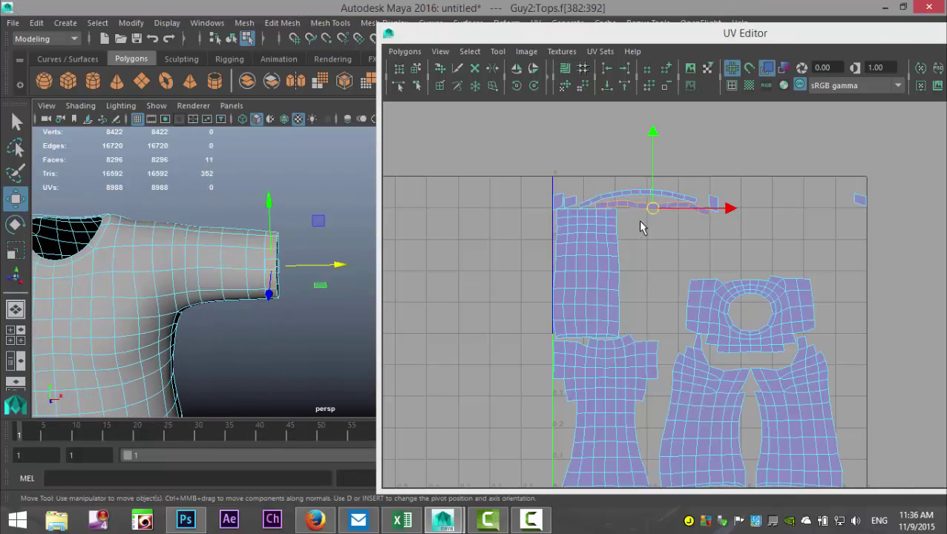
left_click_drag(652, 211, 388, 250)
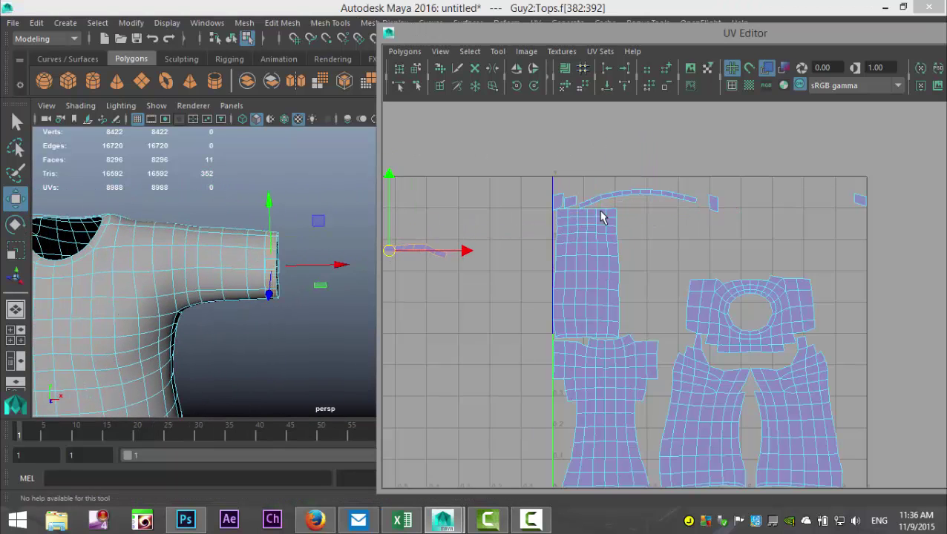
- Move the arched cuff strip's UV shell outside the 0–1 UV space, above the other cuff strip
left_click(628, 200)
middle_click_drag(227, 297, 371, 304, "alt")
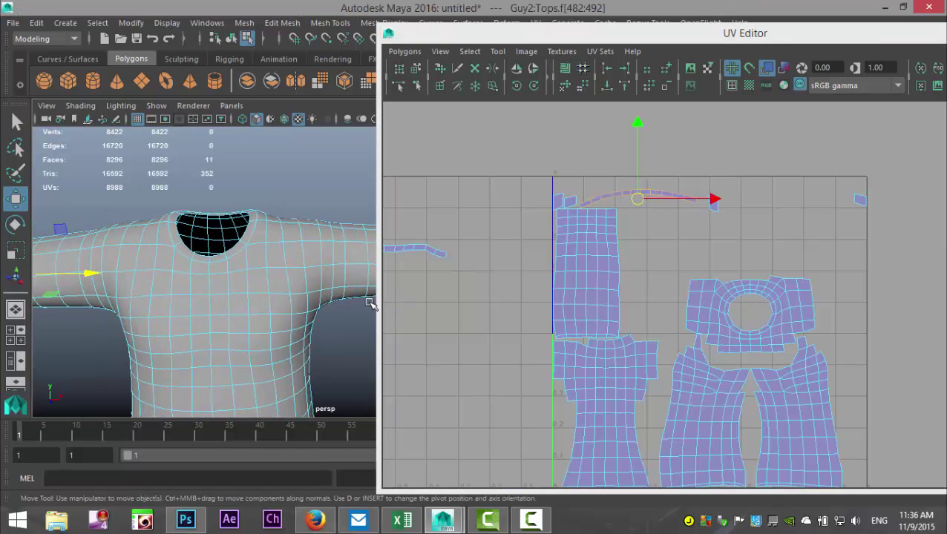
mouse_move(239, 285)
middle_mouse_down("alt")
mouse_move(317, 292)
mouse_move(252, 293)
middle_mouse_up("alt")
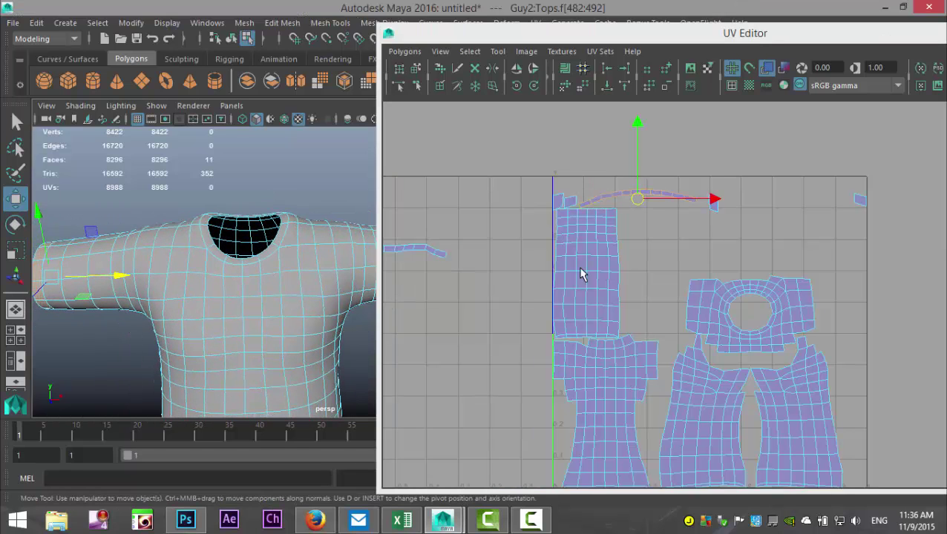
left_click_drag(640, 210, 420, 211)
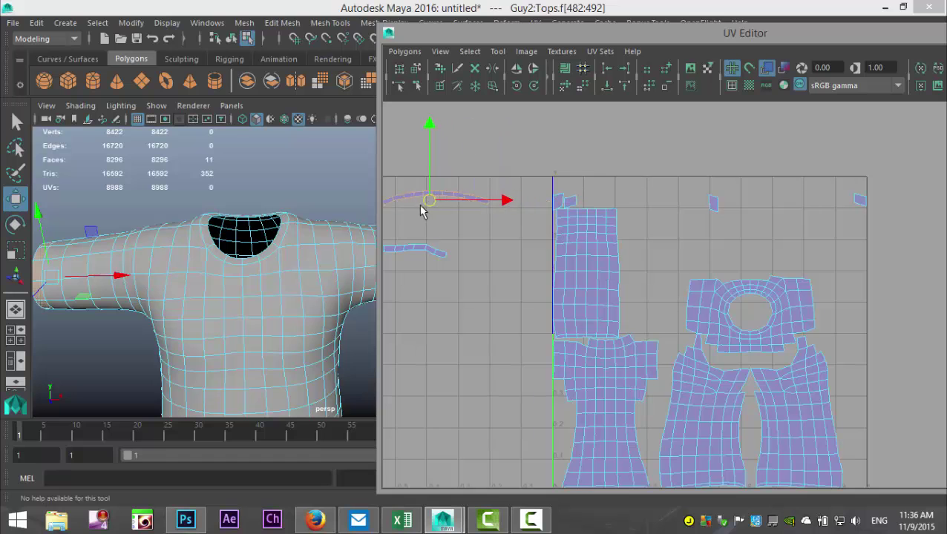
- Select the line of shirt edges running along the top of one shoulder, from the sleeve seam to the collar
left_click_drag(346, 279, 223, 286, "alt")
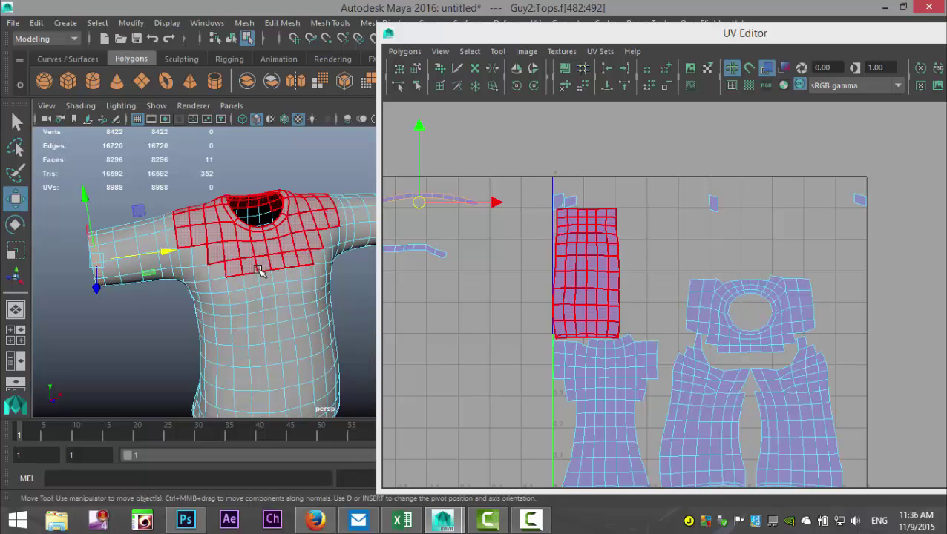
left_click_drag(186, 307, 245, 341, "alt")
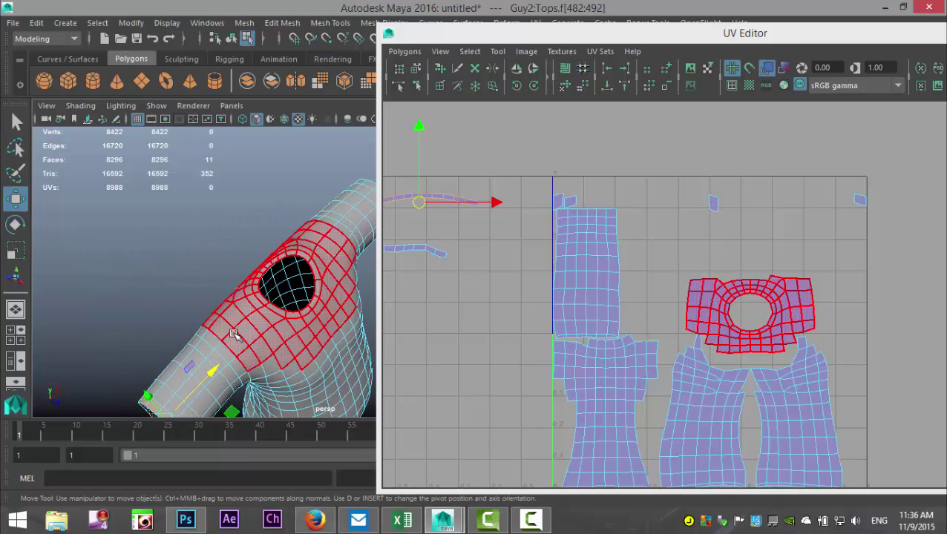
right_click_drag(232, 337, 228, 159)
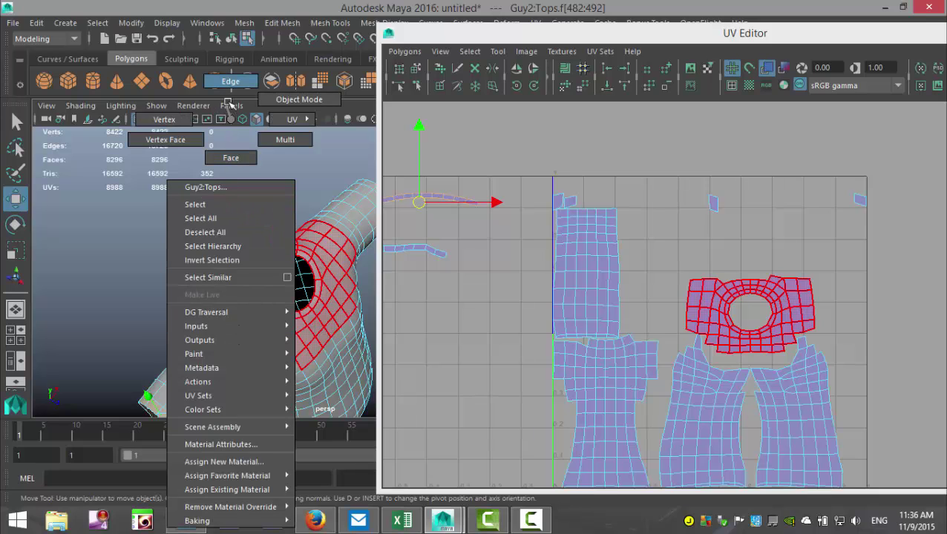
right_click_drag(232, 87, 232, 86)
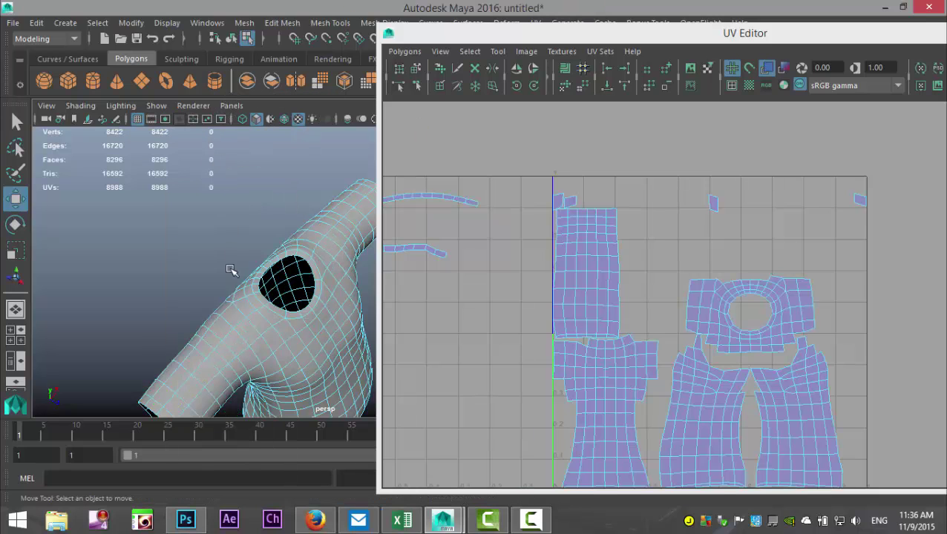
left_click(231, 336)
mouse_move(233, 304)
left_mouse_down("alt")
mouse_move(232, 284)
mouse_move(236, 295)
left_mouse_up("alt")
scroll(235, 294, "up", 5)
middle_click_drag(205, 273, 268, 308, "alt")
left_click_drag(267, 309, 260, 302, "alt")
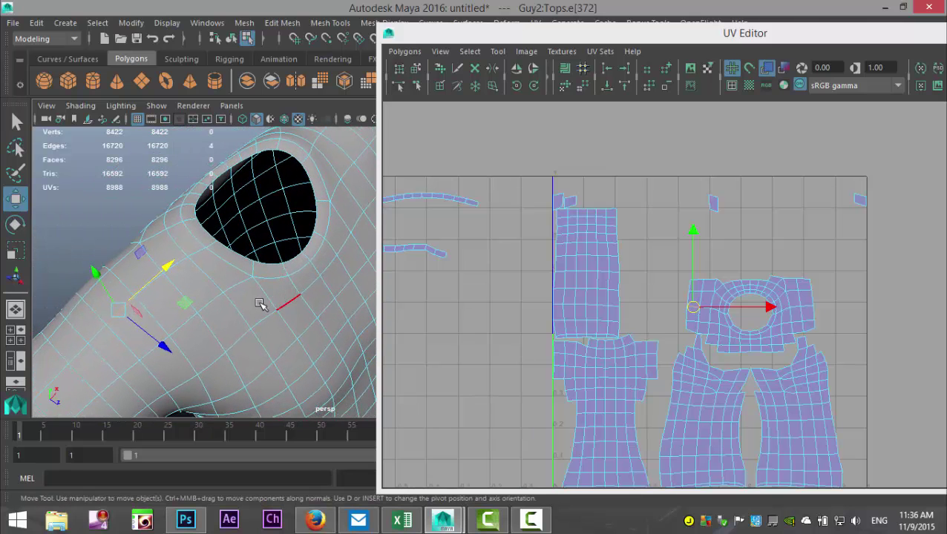
left_click(182, 274, "shift")
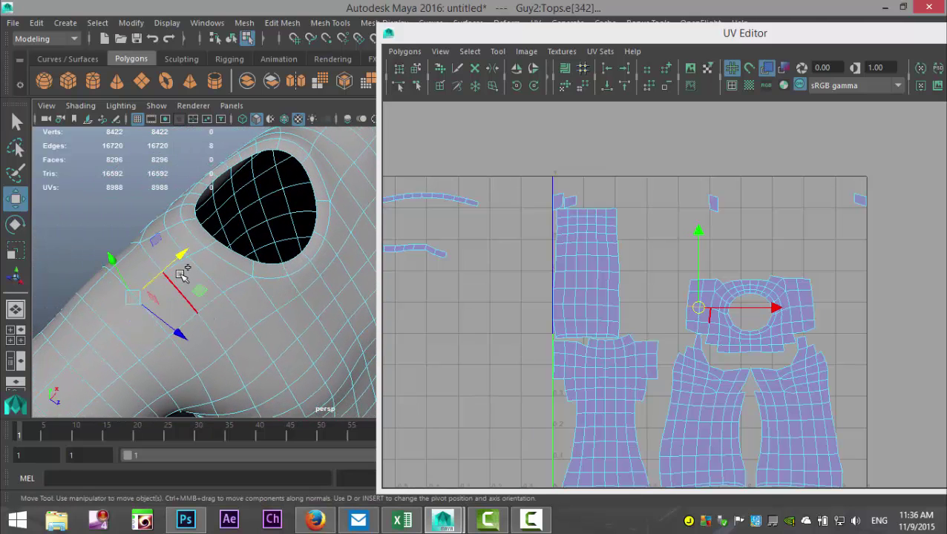
left_click(205, 259, "shift")
left_click(214, 247, "shift")
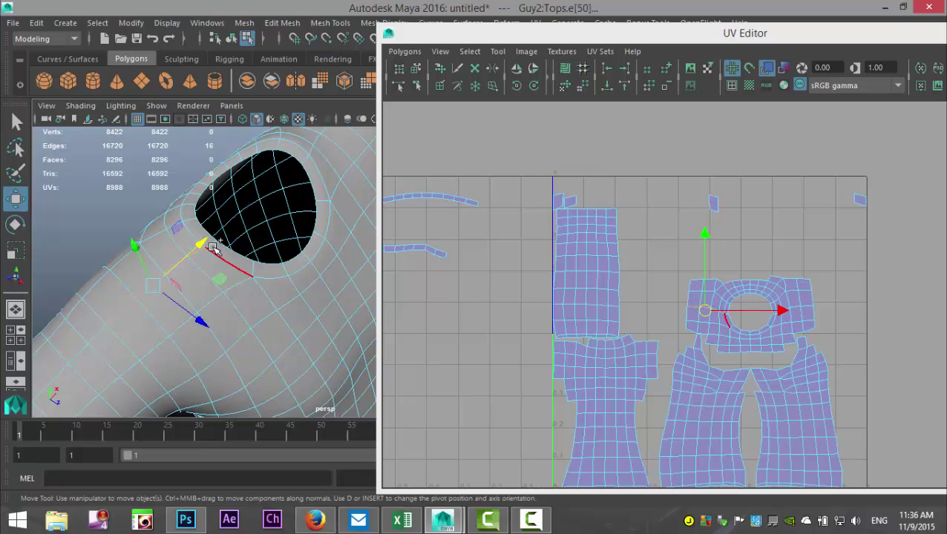
left_click(224, 250, "shift")
- Add the matching edges along the top of the opposite shoulder to the selection and cut the UVs along them
left_click_drag(275, 255, 169, 376, "alt")
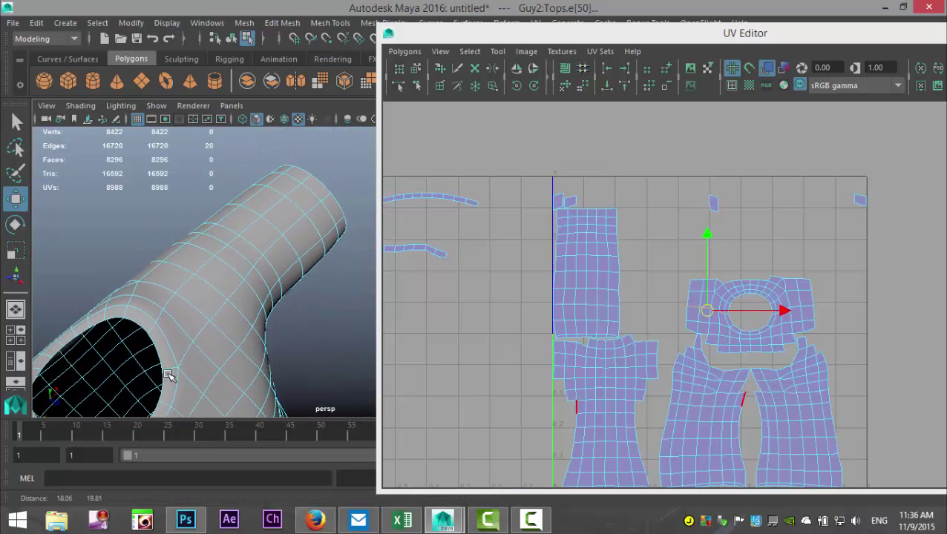
left_click(162, 316, "shift")
left_click(173, 301, "shift")
left_click(185, 287, "shift")
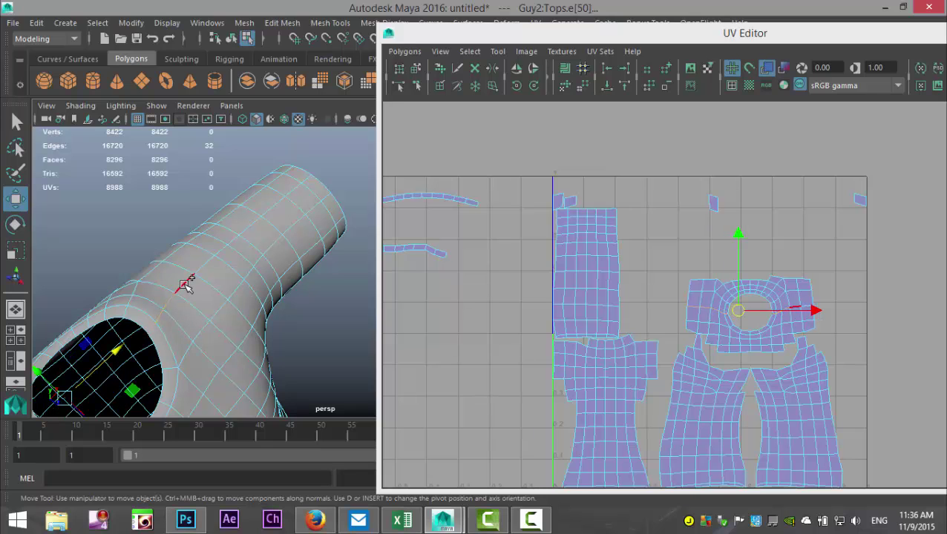
left_click(187, 285, "shift")
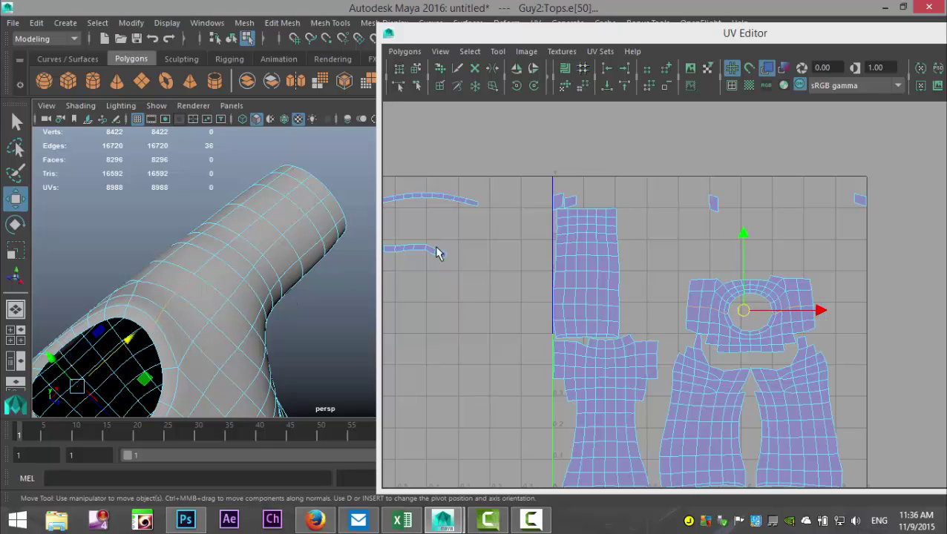
left_click(404, 51)
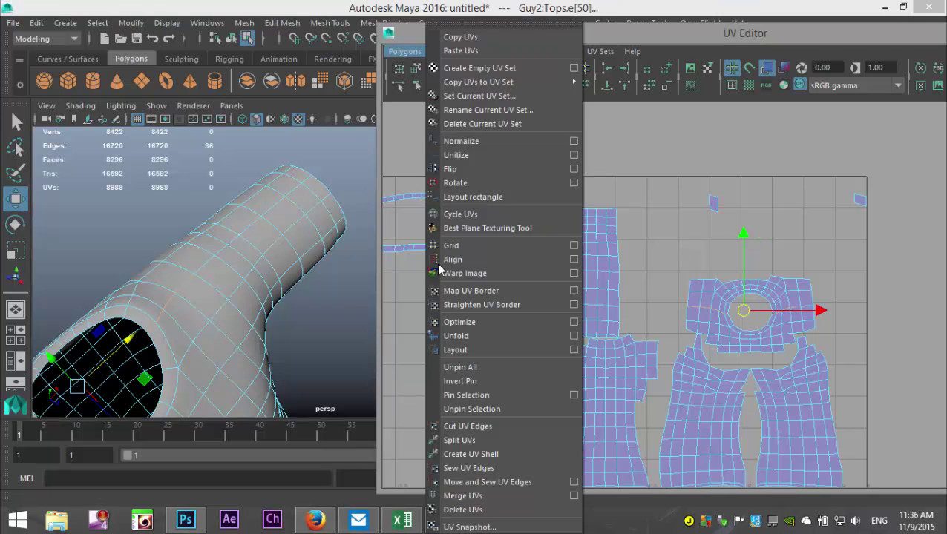
left_click(486, 427)
- Examine the front panel and shoulder yoke UV shells to check the split along the shoulder seams
left_click_drag(255, 336, 214, 309, "alt")
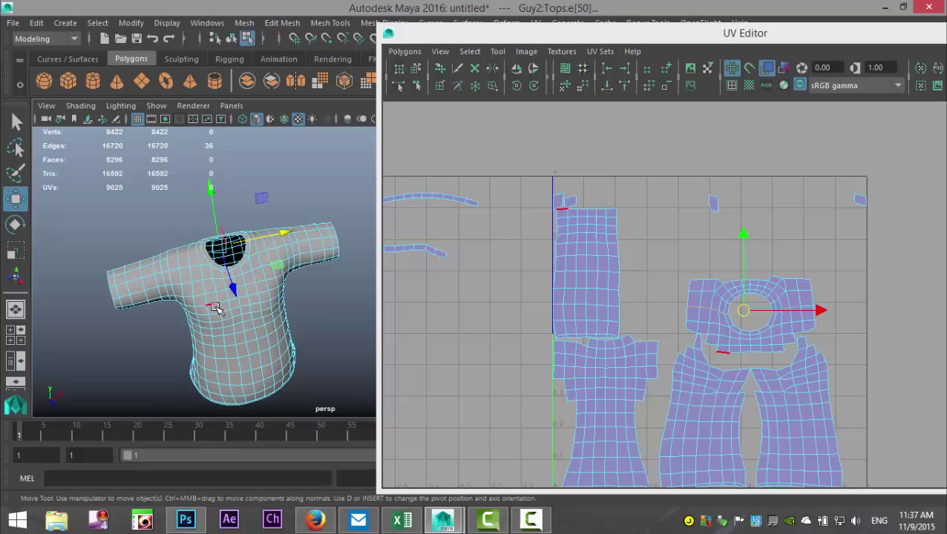
right_click_drag(706, 370, 660, 355)
left_click(629, 393)
left_click(606, 318)
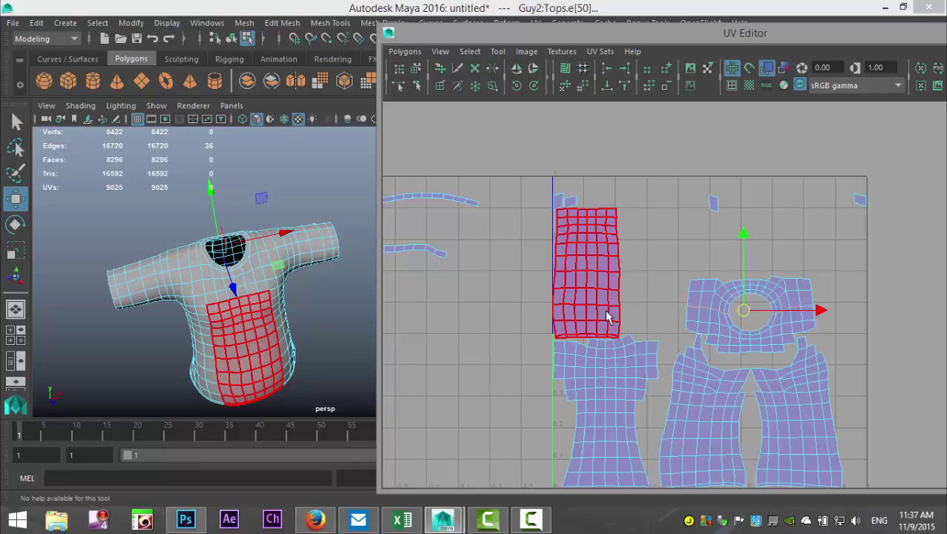
left_click(697, 320)
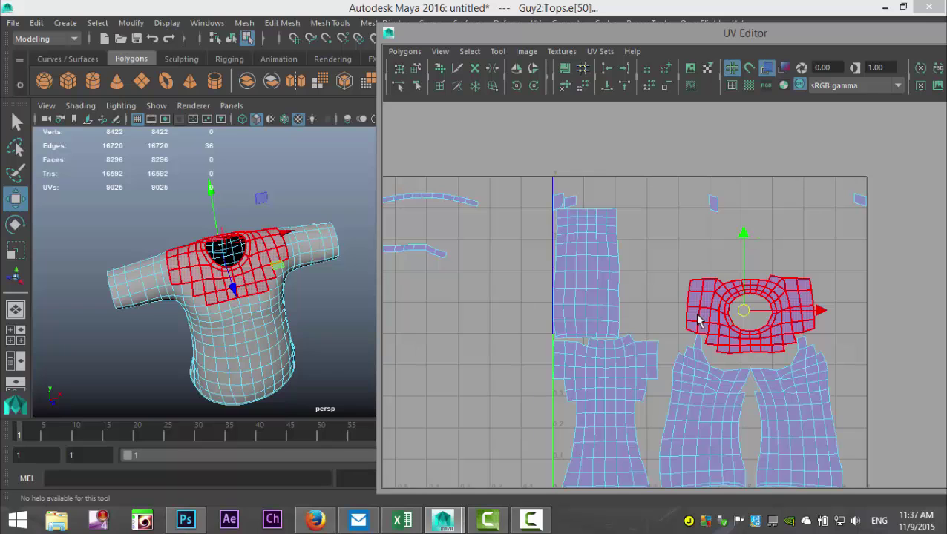
left_click(670, 338)
left_click(704, 331)
- Add the missed shoulder seam edge at the yoke's sleeve end to the selection and cut the UV edges again
right_click_drag(701, 315, 700, 276)
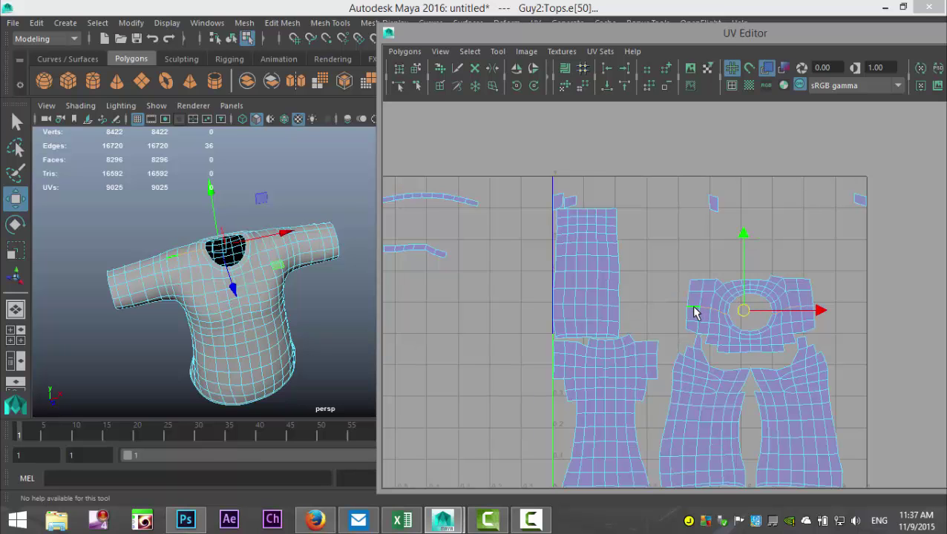
middle_click_drag(711, 342, 580, 342, "alt")
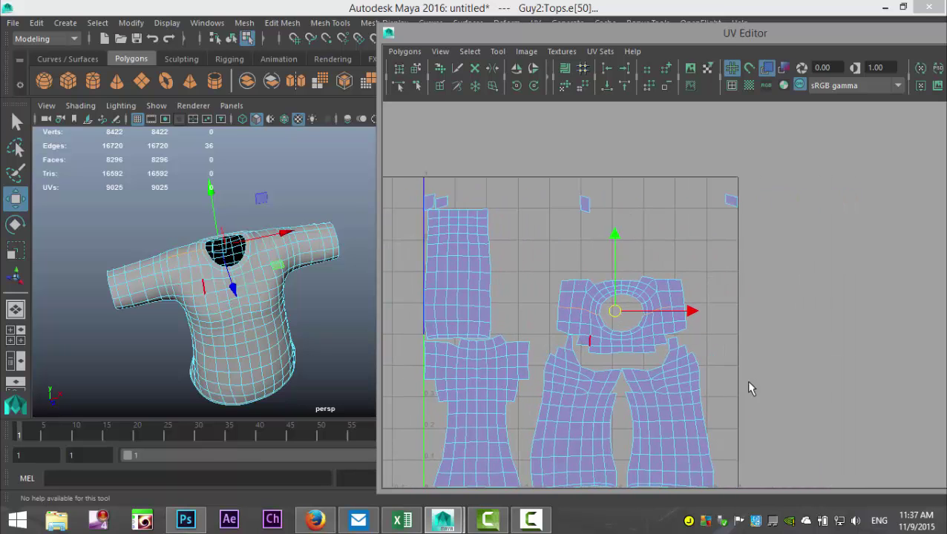
scroll(746, 380, "up", 2)
left_click(639, 321, "shift")
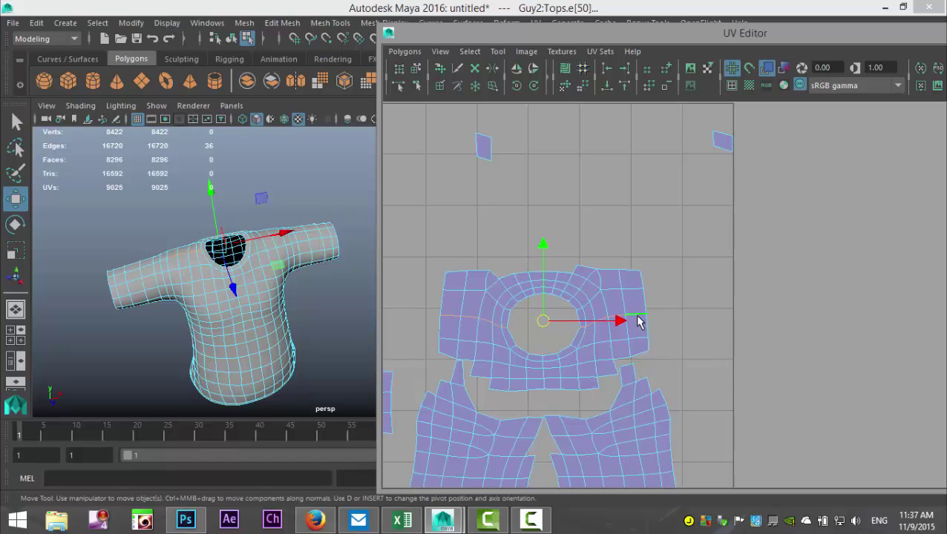
left_click(405, 51)
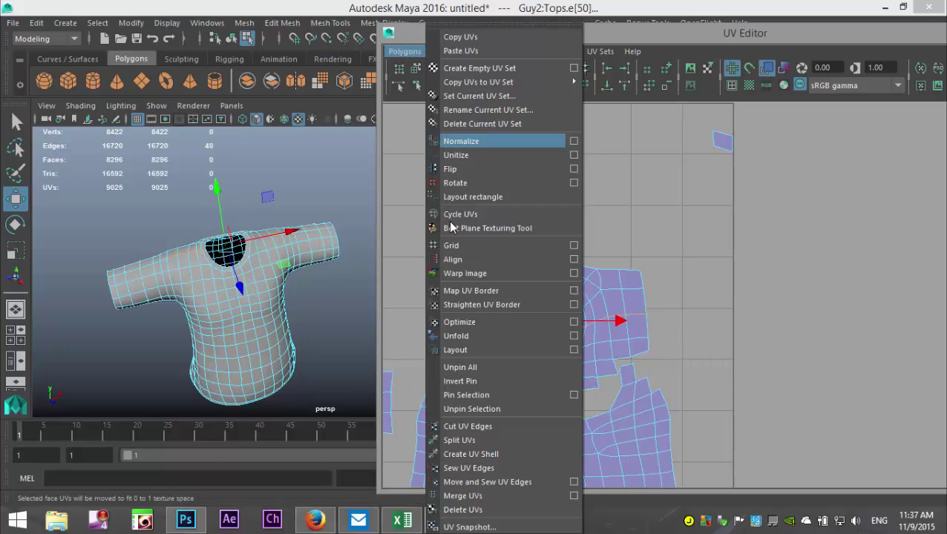
left_click(492, 426)
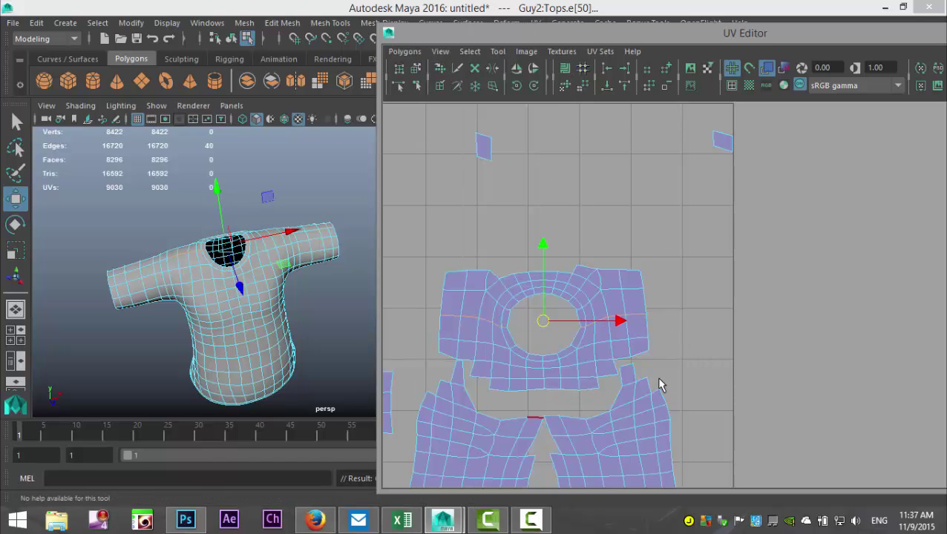
- Move the yoke's back UV shell upward and its front shell outside the 0–1 UV space, below the cuff strips
right_click_drag(627, 307, 617, 270)
left_click_drag(542, 238, 573, 115)
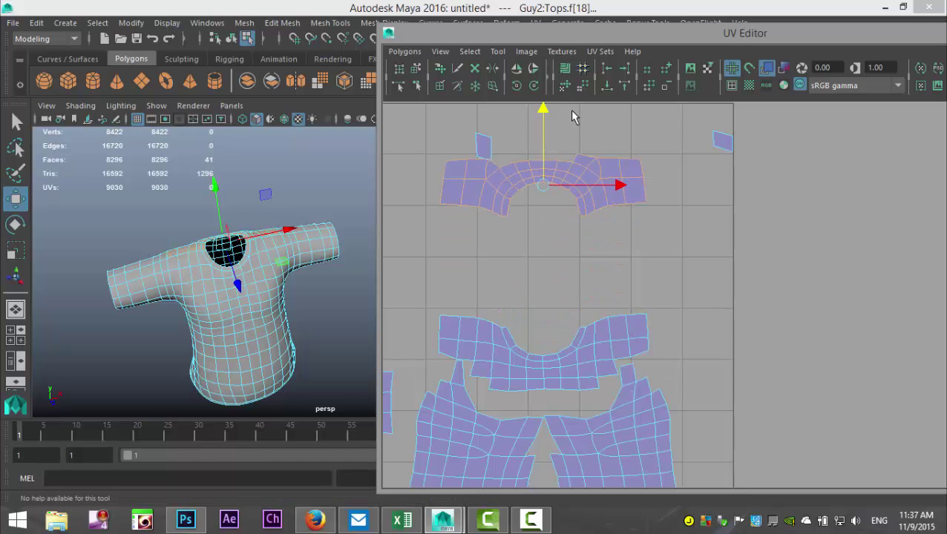
middle_click_drag(601, 306, 750, 326, "alt")
left_click(706, 361)
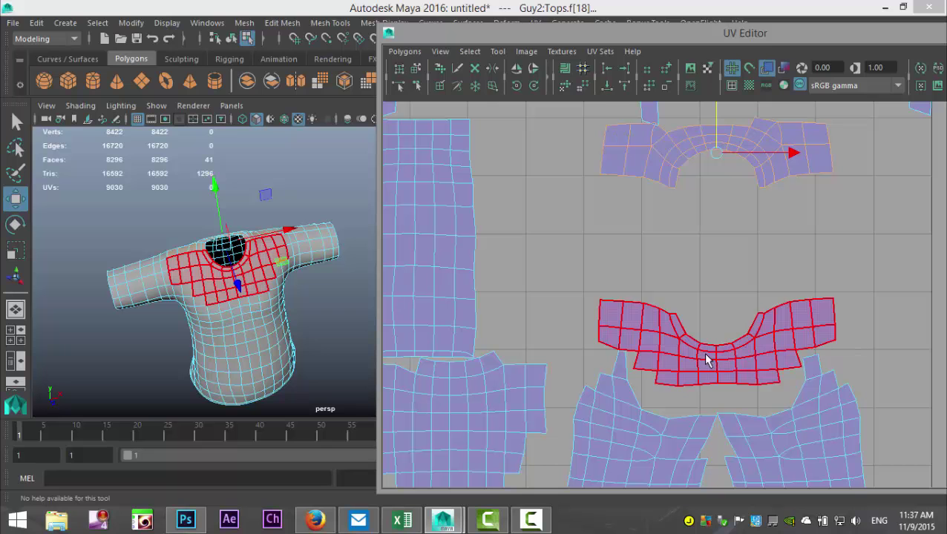
left_click(706, 362)
middle_click_drag(631, 405, 772, 345, "alt")
scroll(772, 345, "up", 2)
scroll(772, 345, "down", 4)
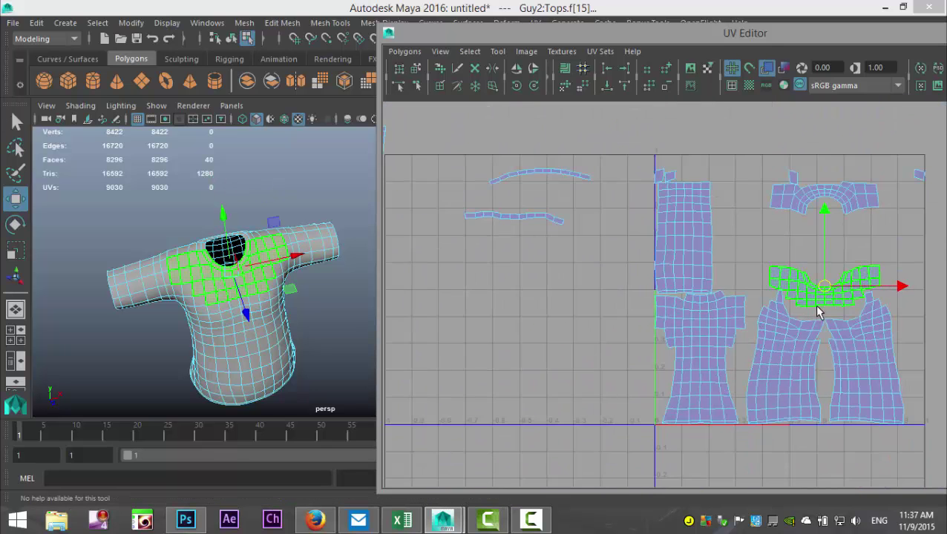
left_click_drag(825, 291, 524, 289)
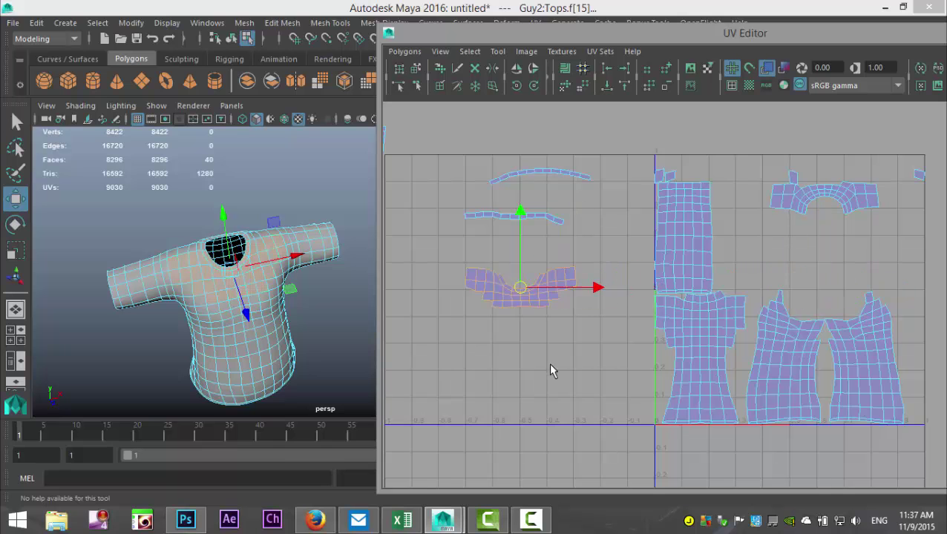
- Select the bottom border edges of the front yoke shell and move and sew them to the front body panel
scroll(553, 370, "up", 2)
middle_click_drag(511, 378, 608, 357, "alt")
scroll(565, 319, "up", 1)
right_click_drag(553, 302, 555, 304)
left_click(530, 318)
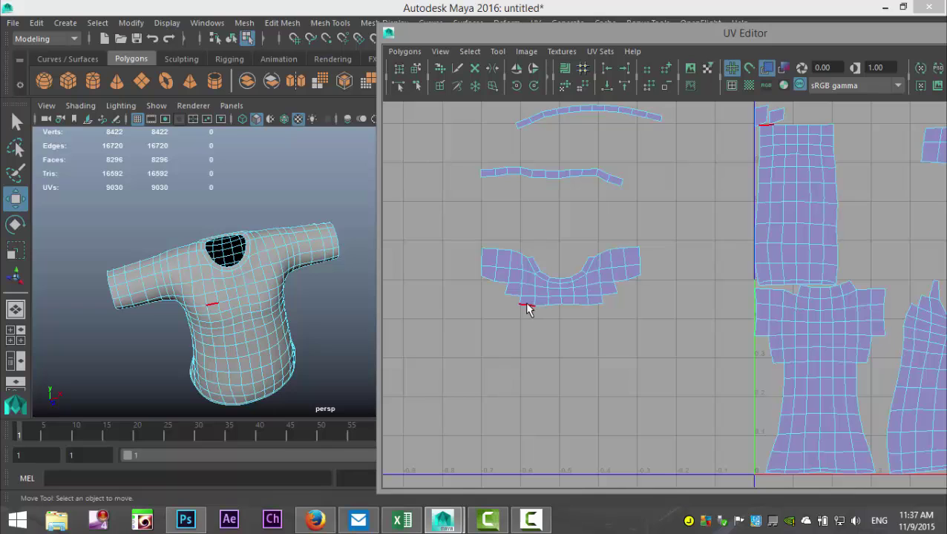
double_click(527, 306)
left_click(581, 309, "shift")
left_click(594, 309, "shift")
left_click(596, 312, "shift")
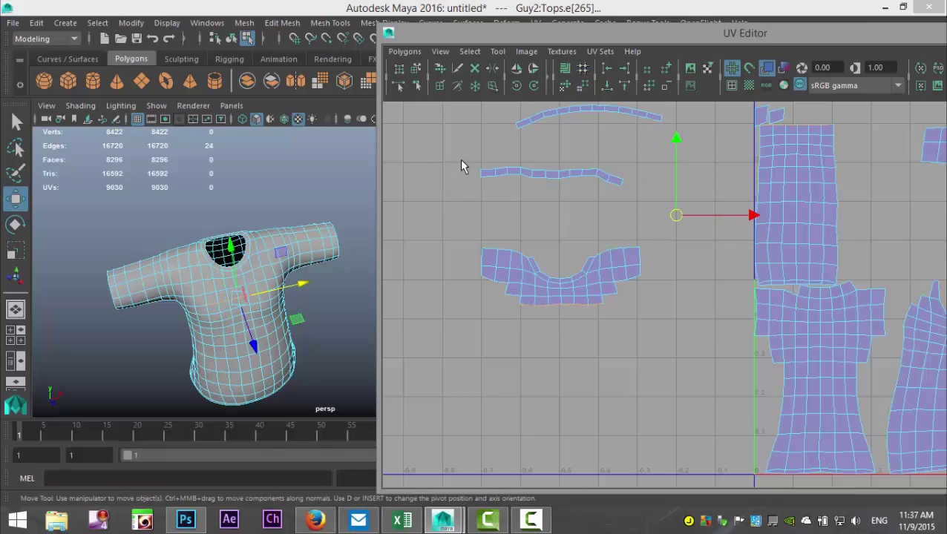
left_click(404, 51)
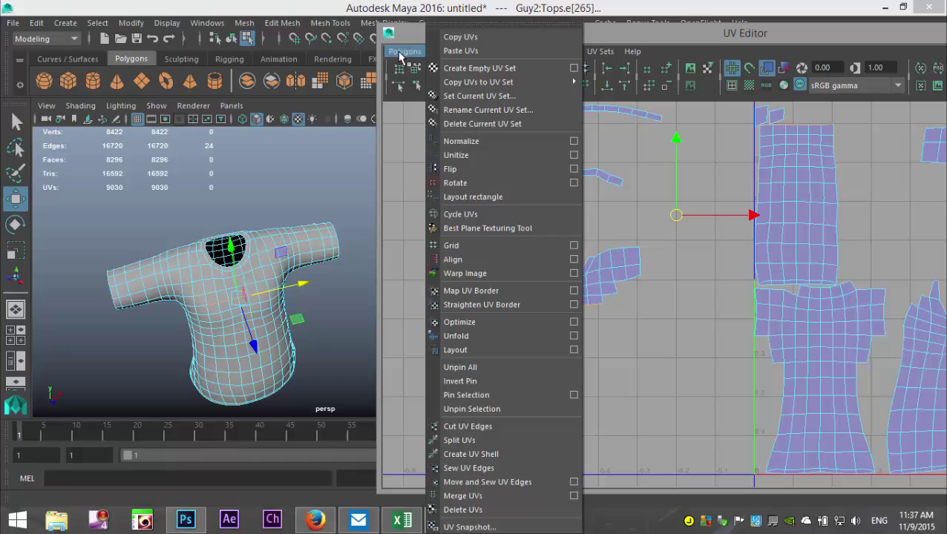
left_click(513, 482)
- Select the joined shirt front UV shell and move it outside the 0–1 UV space, below the cuff strips
scroll(612, 397, "down", 5)
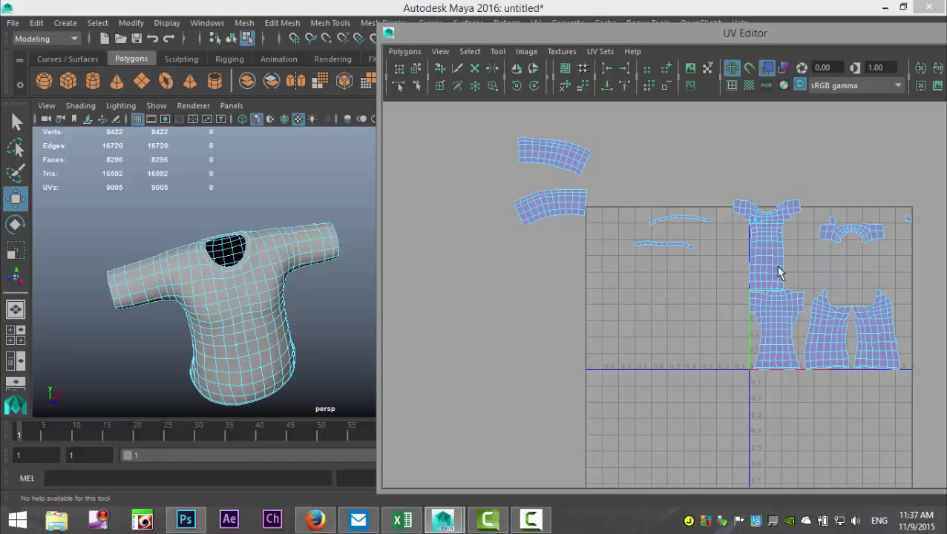
right_click_drag(778, 327, 748, 317)
left_click(764, 327)
left_click(760, 275)
left_click(762, 275)
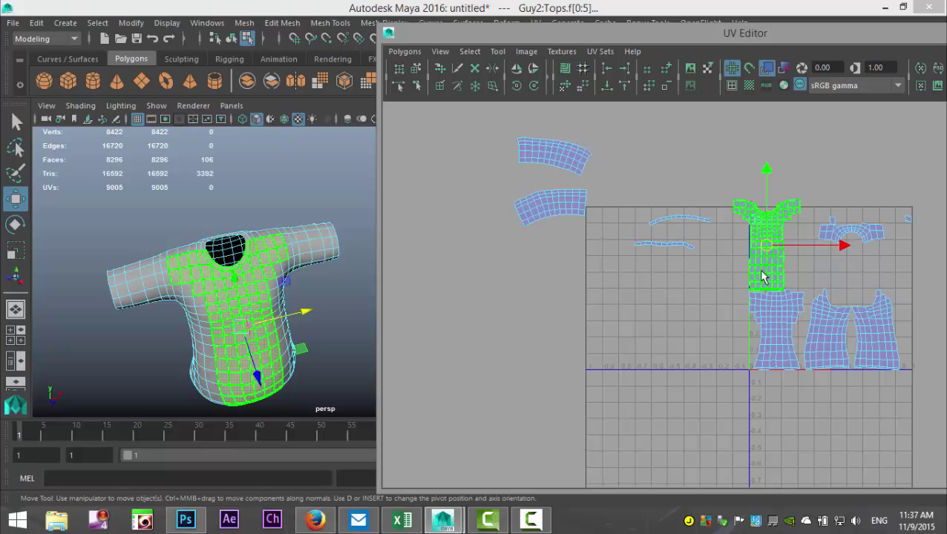
left_click_drag(766, 248, 642, 306)
- Select the vertical line of edges on one side of the shirt, from underarm to hem, and cut the UV edges
scroll(271, 299, "up", 3)
left_click_drag(223, 326, 274, 301, "alt")
middle_click_drag(274, 302, 278, 288, "alt")
left_click(278, 288)
right_click_drag(199, 215, 202, 85)
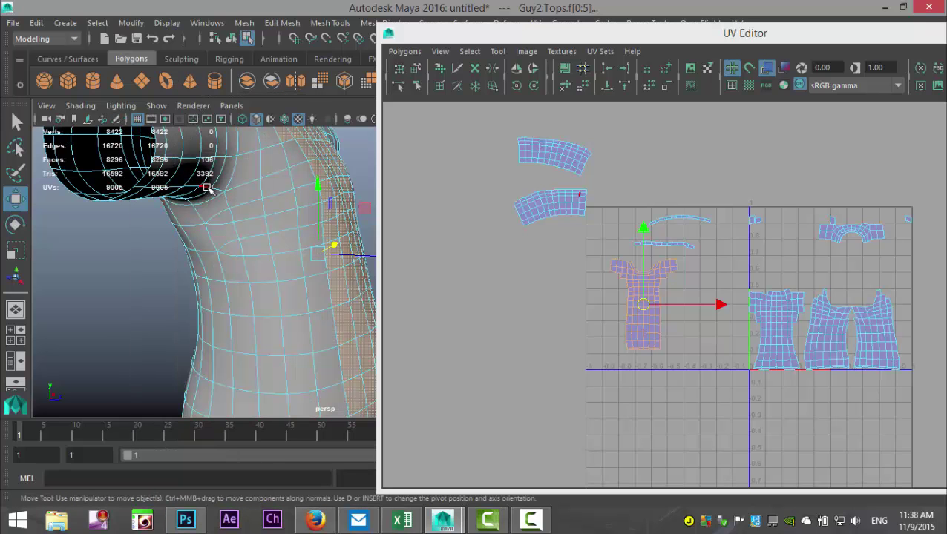
left_click(206, 235)
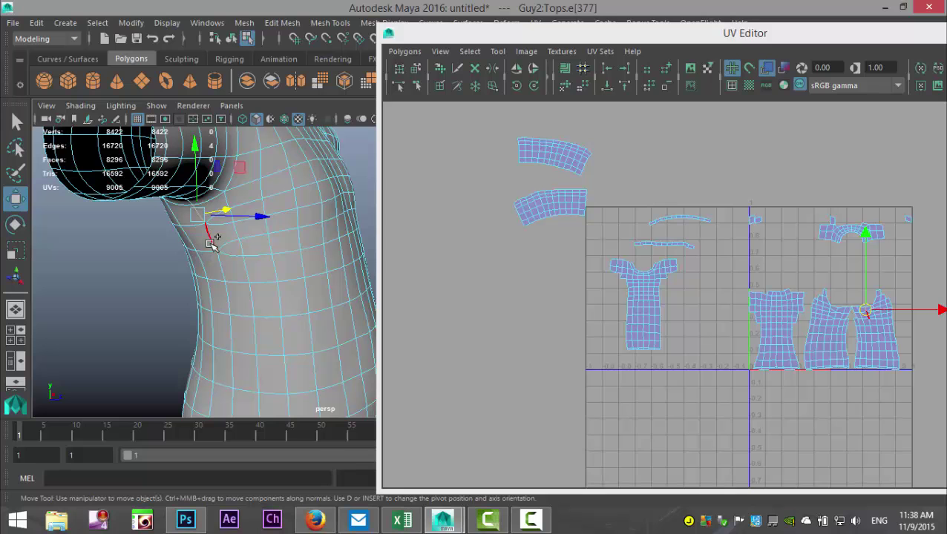
left_click(216, 277)
left_click(223, 273, "shift")
left_click(227, 301, "shift")
left_click(230, 337, "shift")
middle_click_drag(234, 338, 237, 276, "alt")
left_click(237, 301, "shift")
left_click(239, 331, "shift")
left_click(234, 350, "shift")
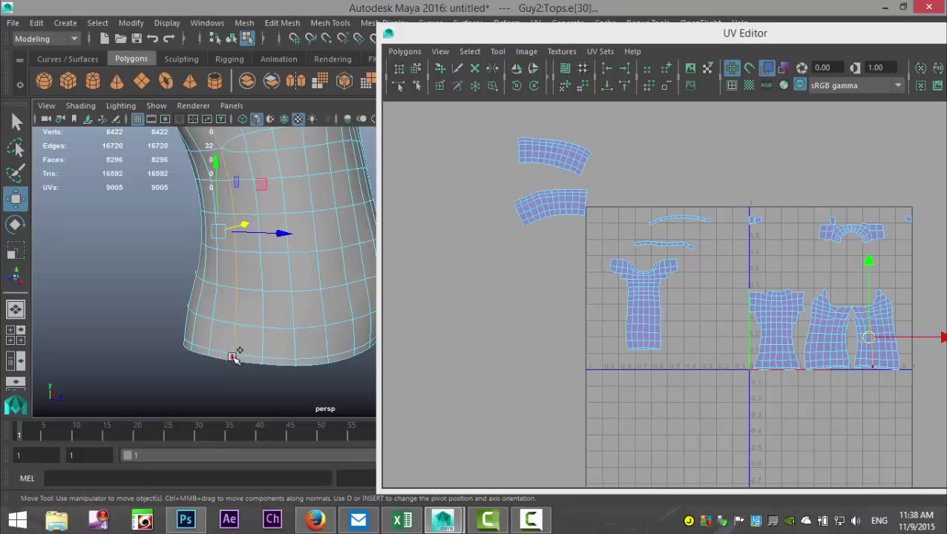
left_click(404, 51)
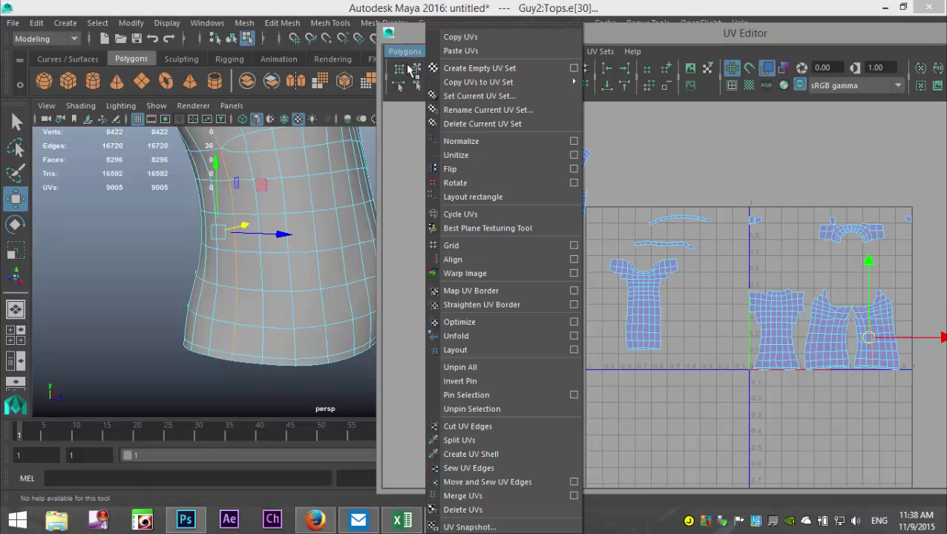
left_click(496, 427)
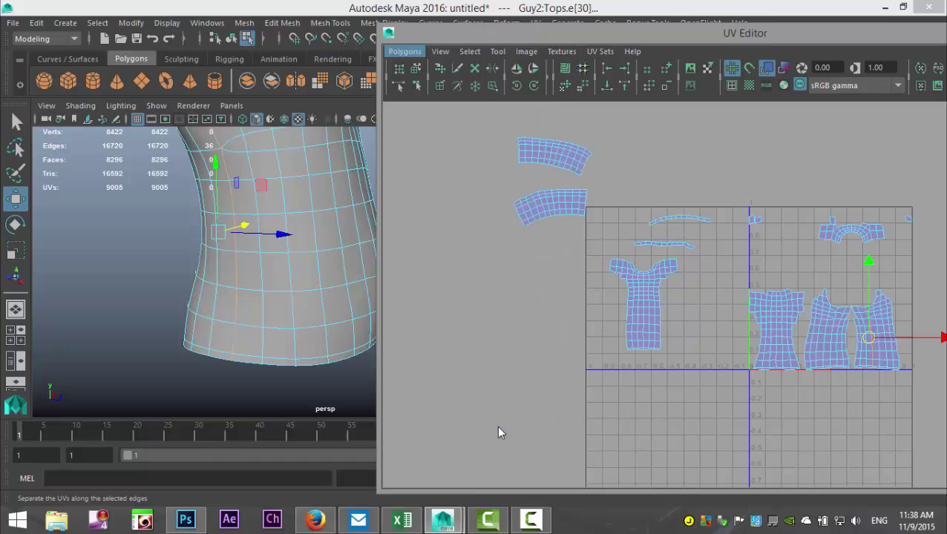
- Select the matching underarm-to-hem edge line on the shirt's opposite side and cut its UV edges
scroll(279, 369, "down", 5)
left_click_drag(283, 362, 120, 336, "alt")
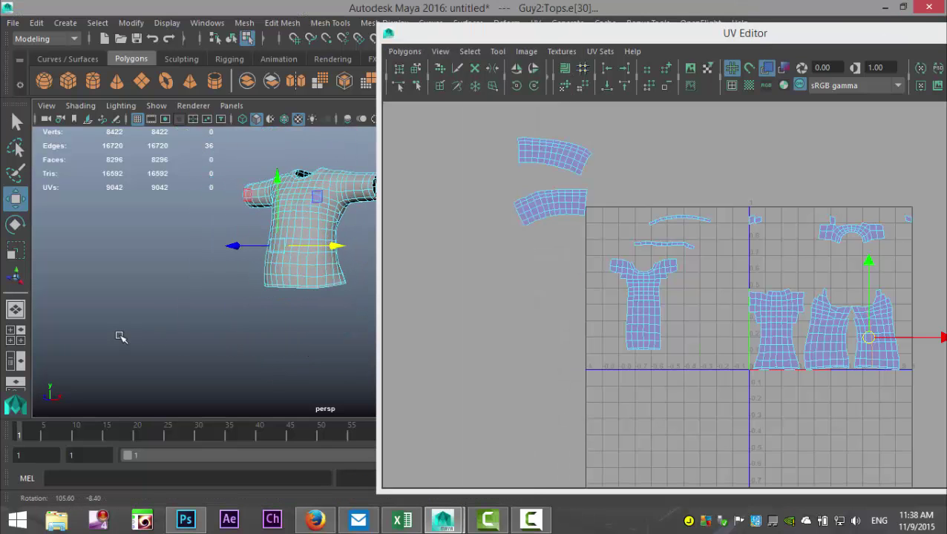
left_click_drag(283, 349, 292, 353, "alt")
middle_click_drag(292, 353, 212, 361, "alt")
right_click_drag(211, 361, 279, 357, "alt")
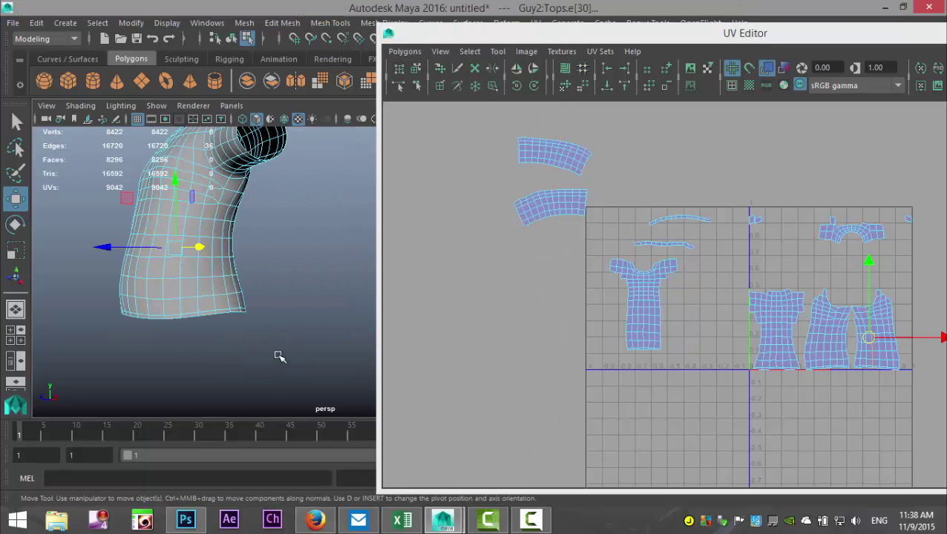
scroll(276, 339, "up", 3)
middle_click_drag(276, 342, 316, 365, "alt")
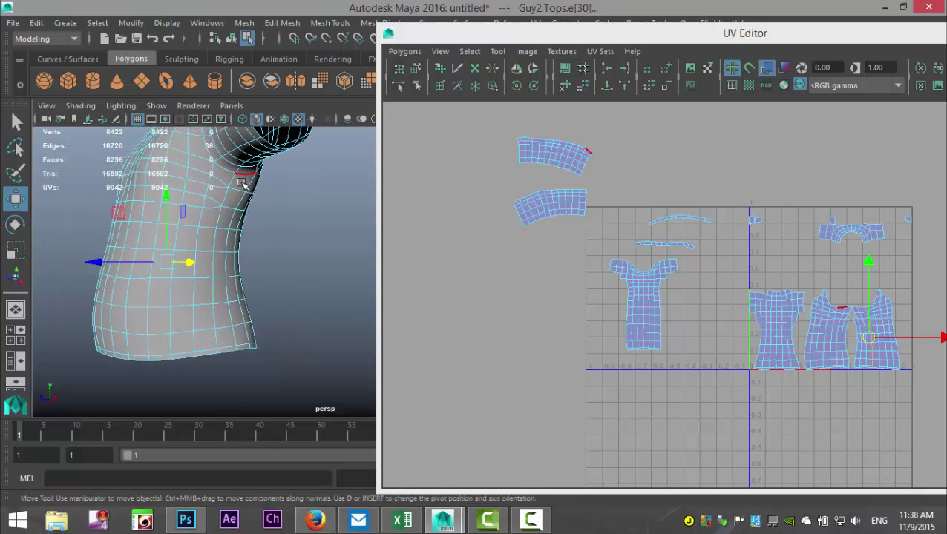
left_click(237, 190)
left_click(226, 207)
left_click(217, 238)
left_click(215, 260)
left_click(213, 279)
left_click(213, 319)
left_click(217, 339, "shift")
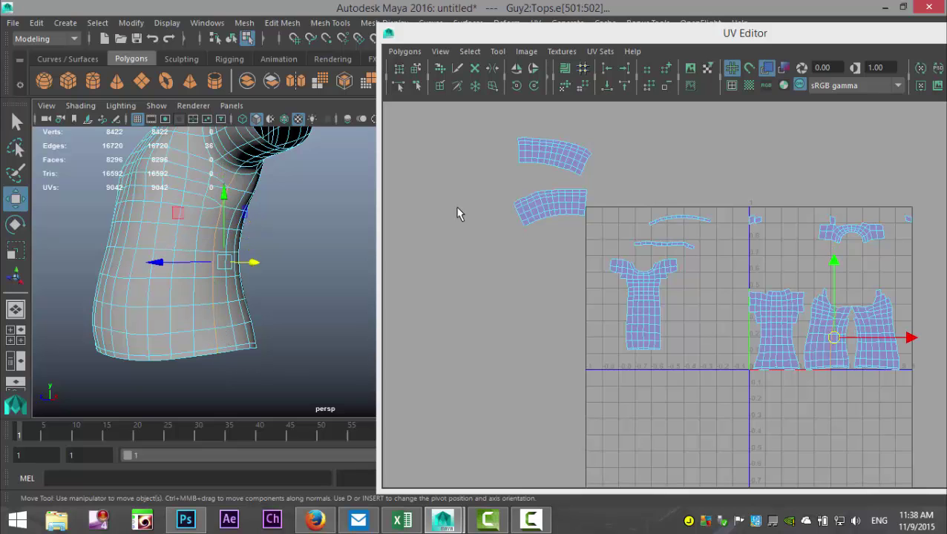
left_click(404, 51)
left_click(467, 427)
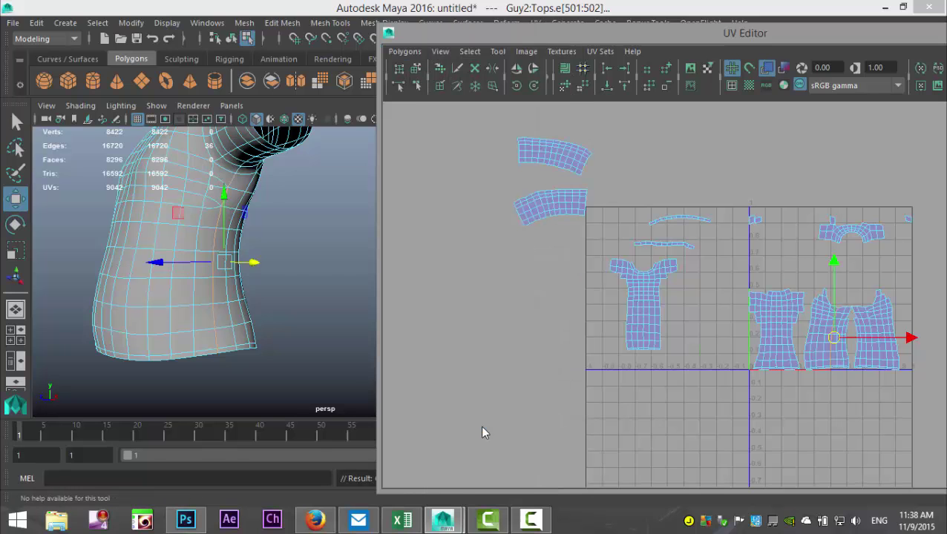
- Select the left side border edges of the front UV shell and move and sew the adjoining side panel to it
scroll(273, 330, "down", 6)
left_click_drag(277, 342, 302, 349, "alt")
middle_click_drag(302, 349, 222, 350, "alt")
left_click_drag(221, 350, 435, 384, "alt")
right_click_drag(643, 315, 591, 291)
left_click(642, 311)
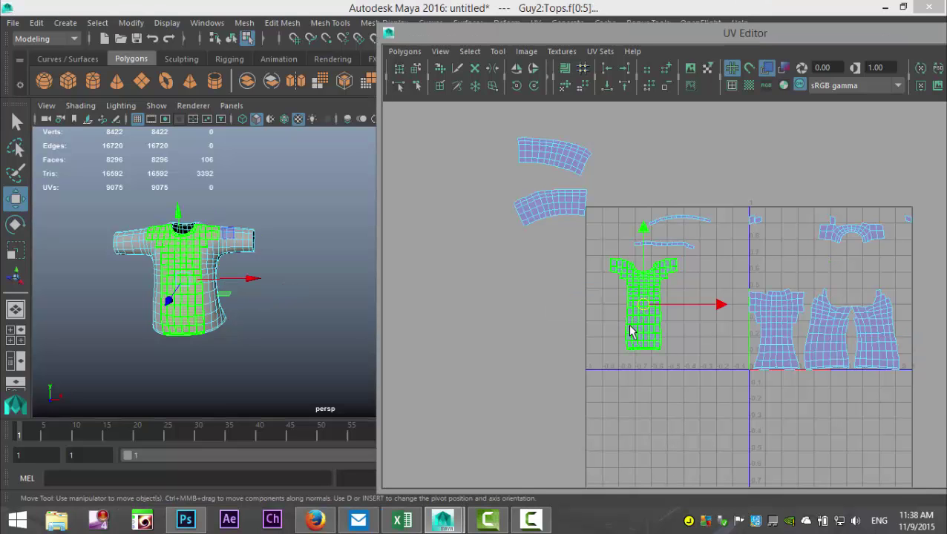
scroll(627, 329, "up", 3)
key("ctrl+F11")
middle_click_drag(550, 349, 571, 331, "alt")
scroll(553, 355, "up", 3)
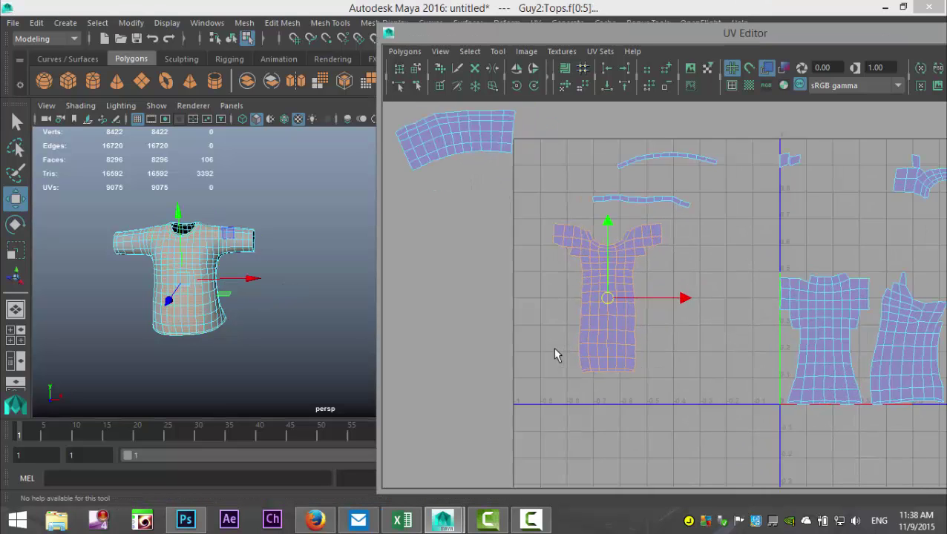
middle_click_drag(493, 353, 558, 324, "alt")
key("ctrl+F12")
right_click_drag(558, 296, 557, 288)
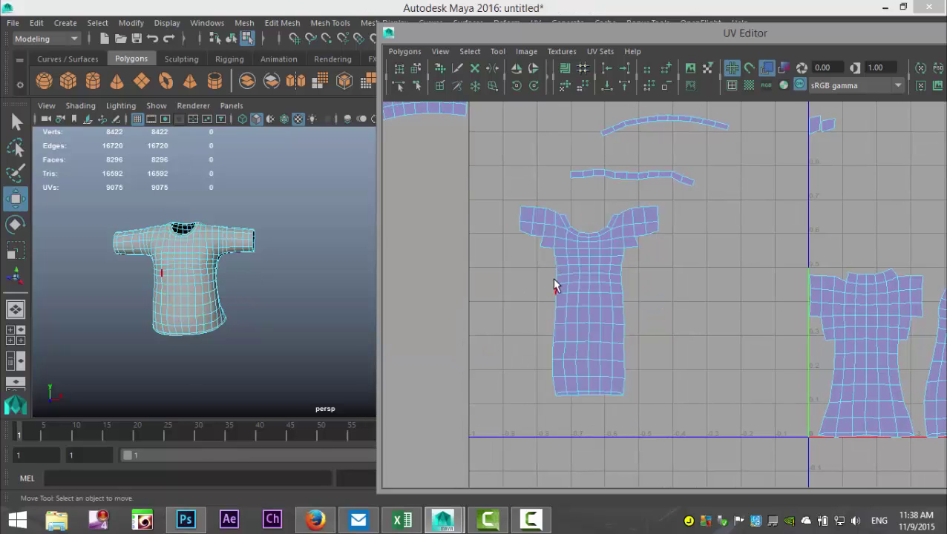
left_click(556, 257)
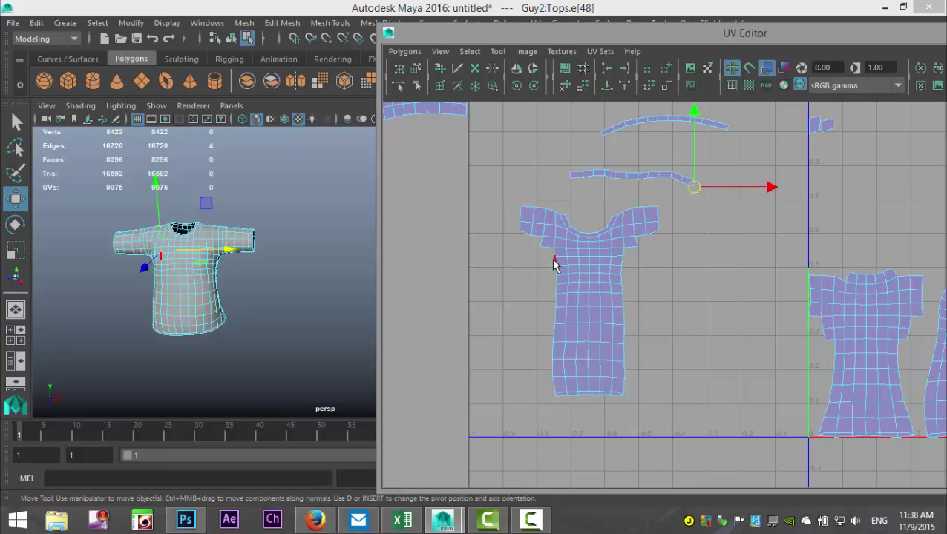
left_click_drag(558, 272, 554, 407)
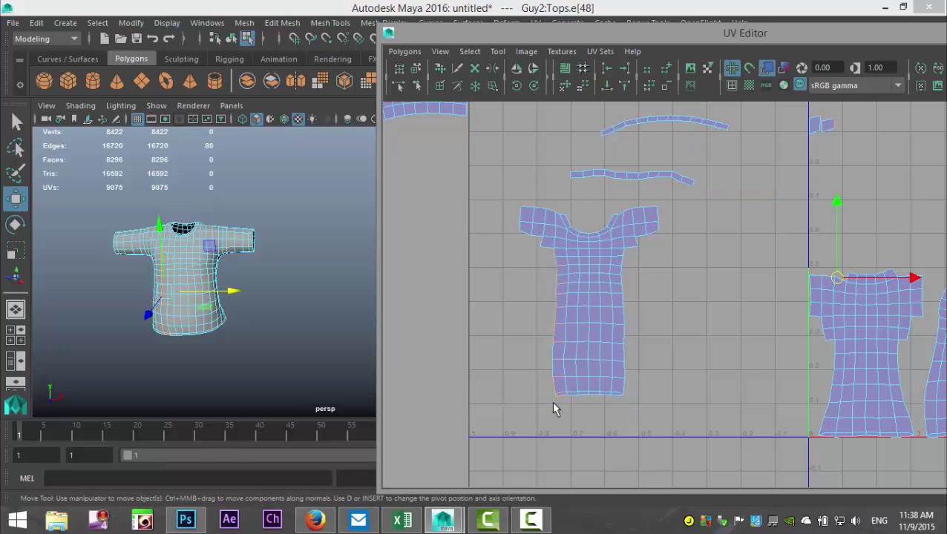
left_click(554, 354, "shift")
left_click(554, 363, "shift")
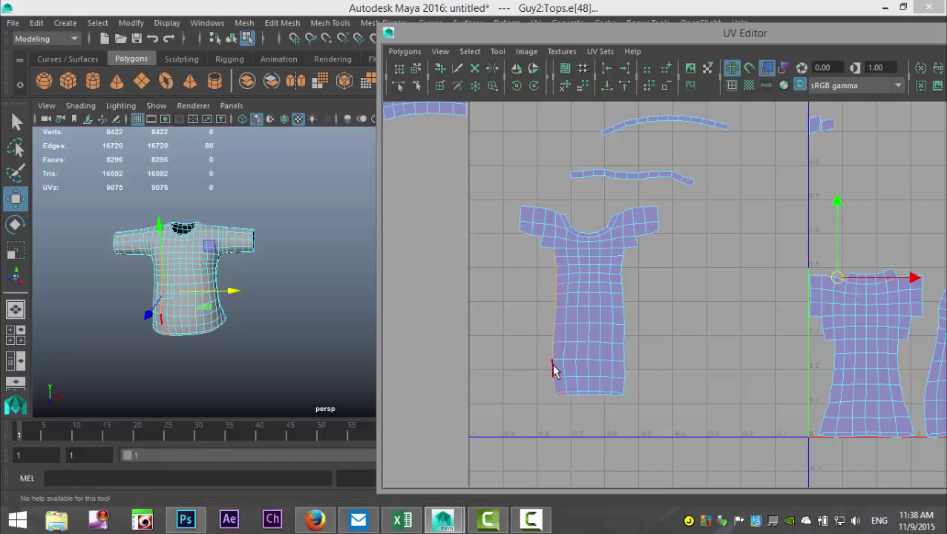
left_click(404, 52)
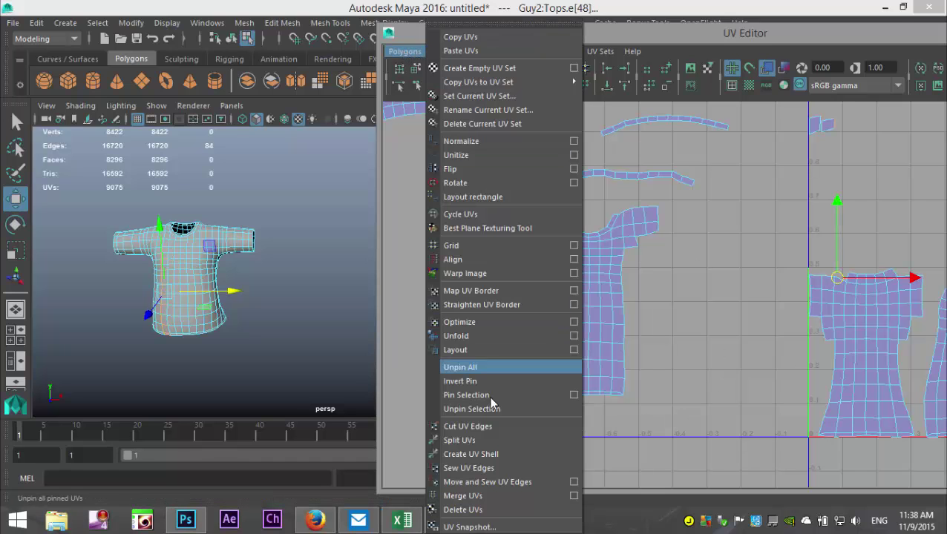
left_click(515, 481)
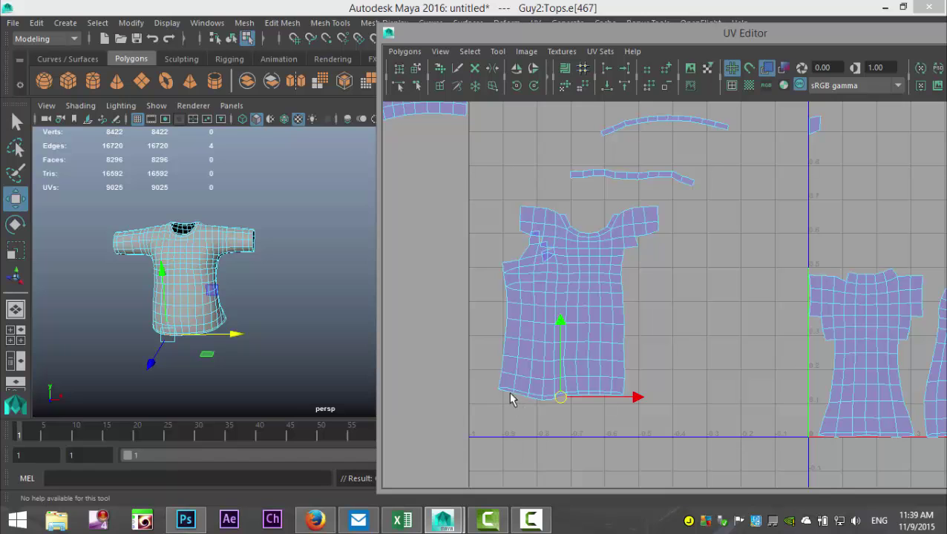
- Select the right side border edges of the front UV shell and move and sew the other side panel to it
right_click_drag(539, 313, 483, 288)
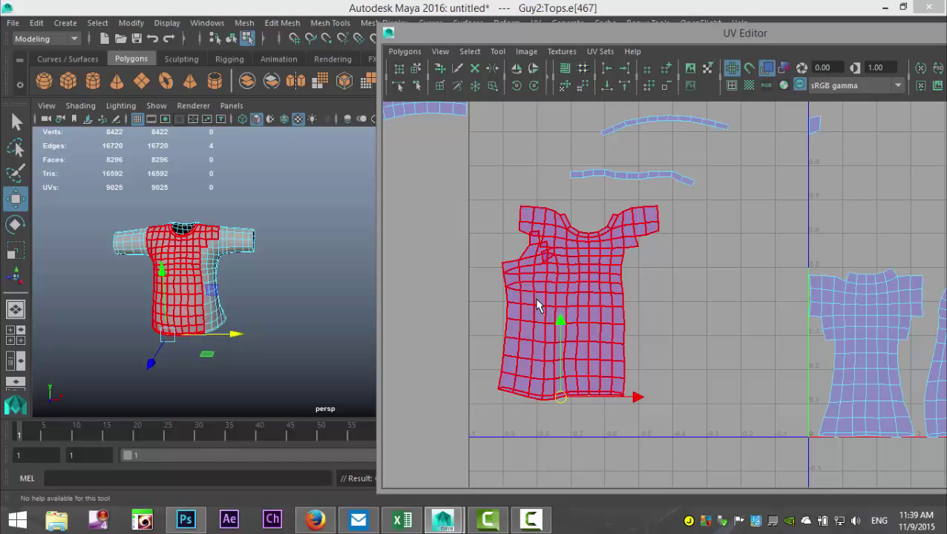
left_click(531, 308)
left_click_drag(268, 316, 300, 310, "alt")
middle_click_drag(300, 310, 286, 311, "alt")
scroll(332, 317, "up", 5)
left_click_drag(247, 311, 269, 336, "alt")
right_click_drag(625, 363, 626, 325)
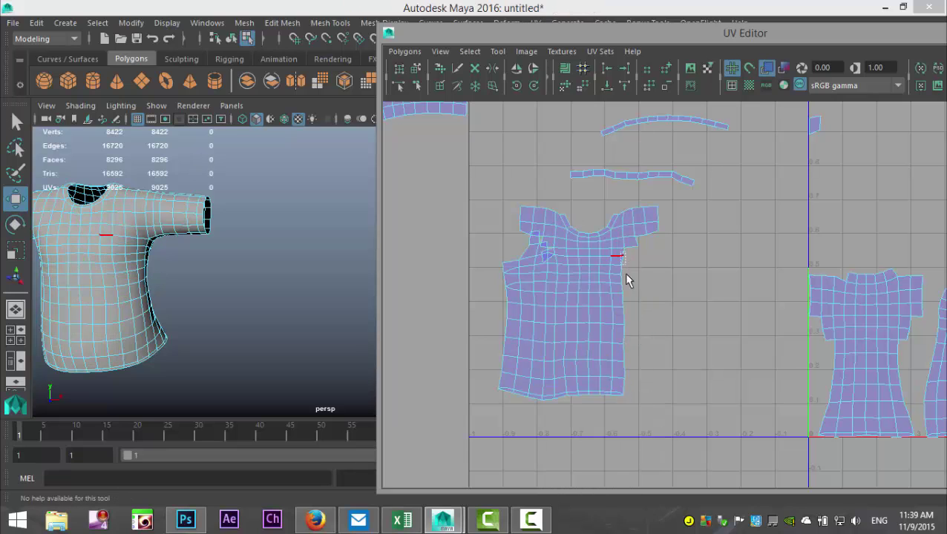
left_click_drag(629, 405, 629, 407)
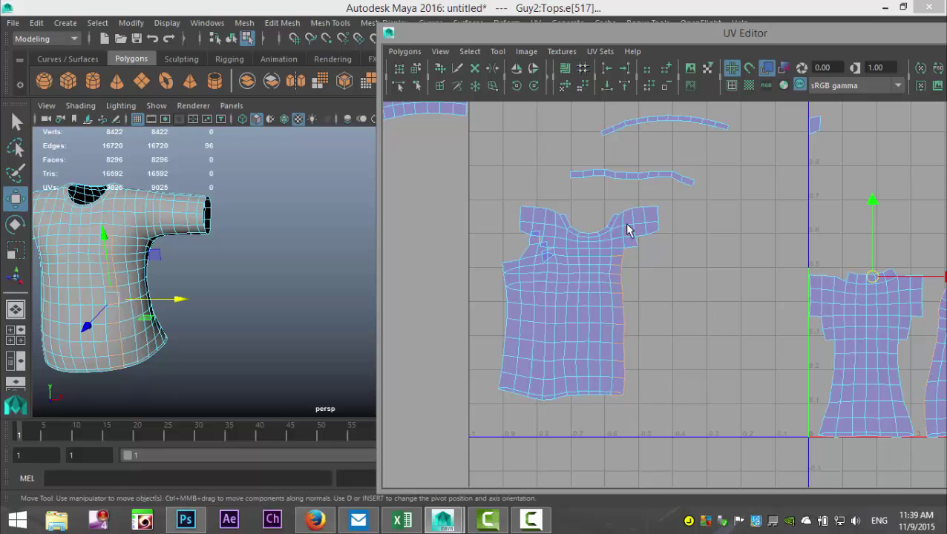
left_click(404, 51)
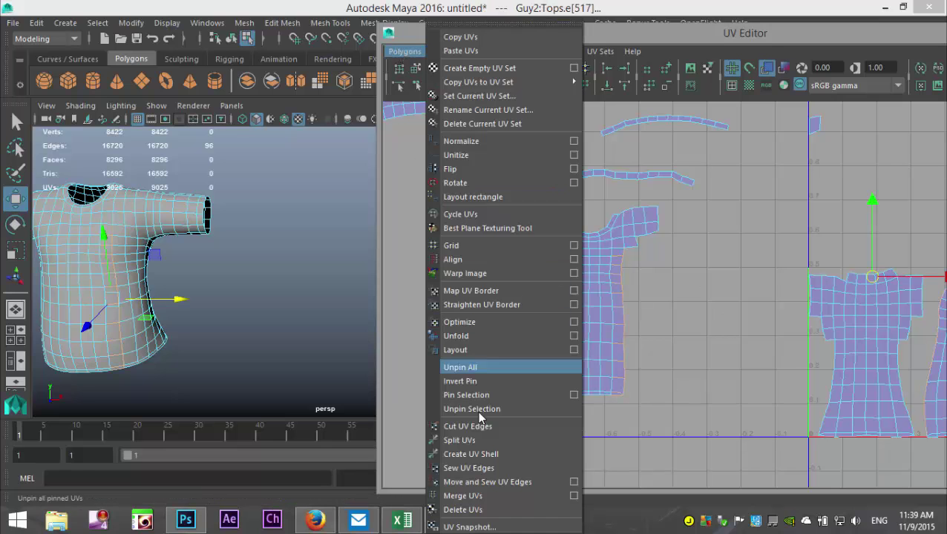
left_click(517, 483)
- Select all UVs of the joined shirt front shell and unfold them
right_click_drag(592, 305, 551, 285)
left_click(566, 291)
left_click_drag(290, 302, 246, 278, "alt")
middle_click_drag(473, 353, 482, 370, "alt")
right_click_drag(556, 288, 617, 287)
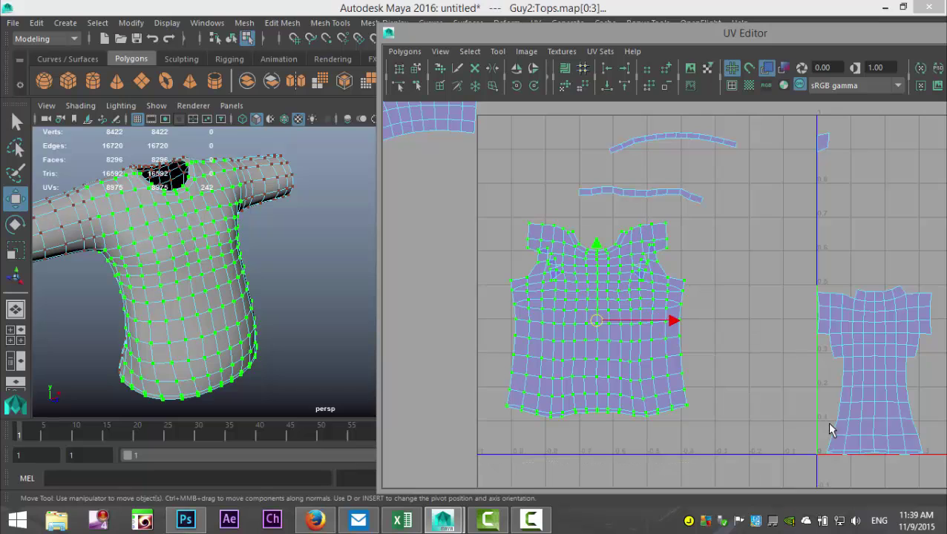
left_click(414, 53)
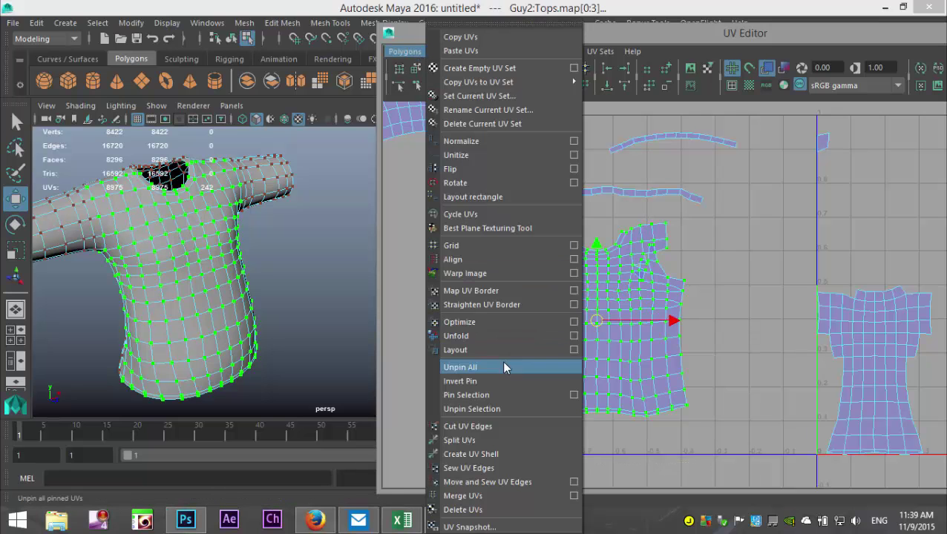
left_click(473, 335)
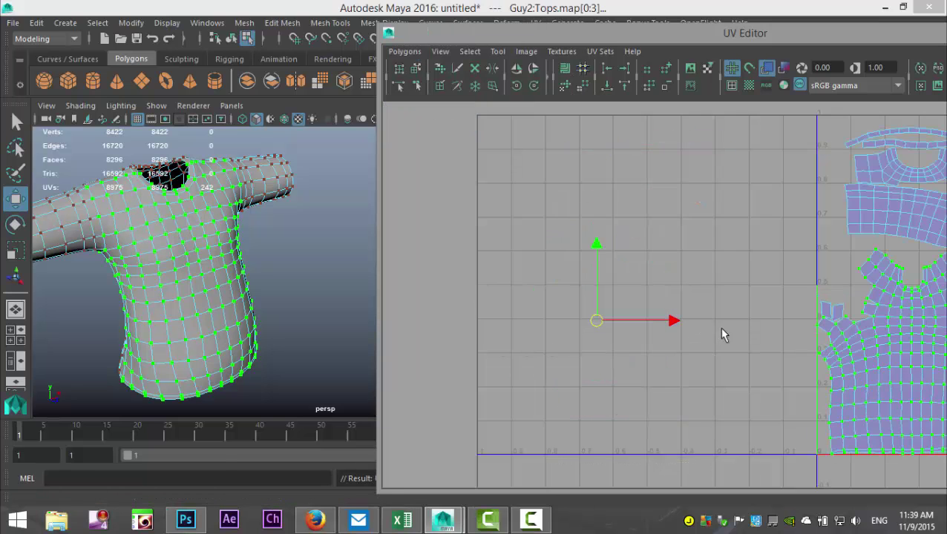
- Move the unfolded shirt front shell outside the 0–1 UV space, away from the other shells
scroll(711, 328, "down", 7)
right_click_drag(819, 343, 771, 328)
left_click_drag(828, 324, 612, 295)
scroll(647, 331, "up", 4)
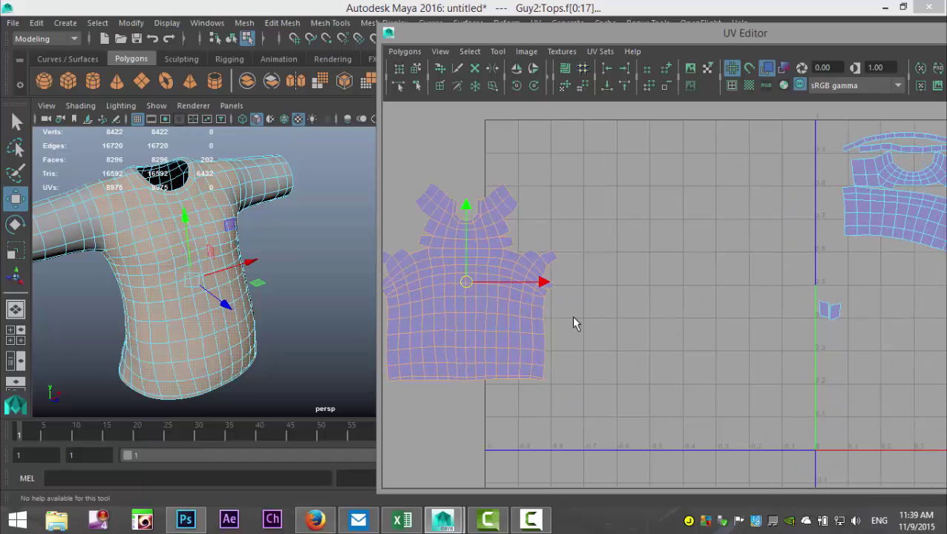
middle_click_drag(566, 327, 651, 318, "alt")
scroll(650, 319, "up", 2)
middle_click_drag(583, 320, 698, 330, "alt")
scroll(701, 335, "up", 1)
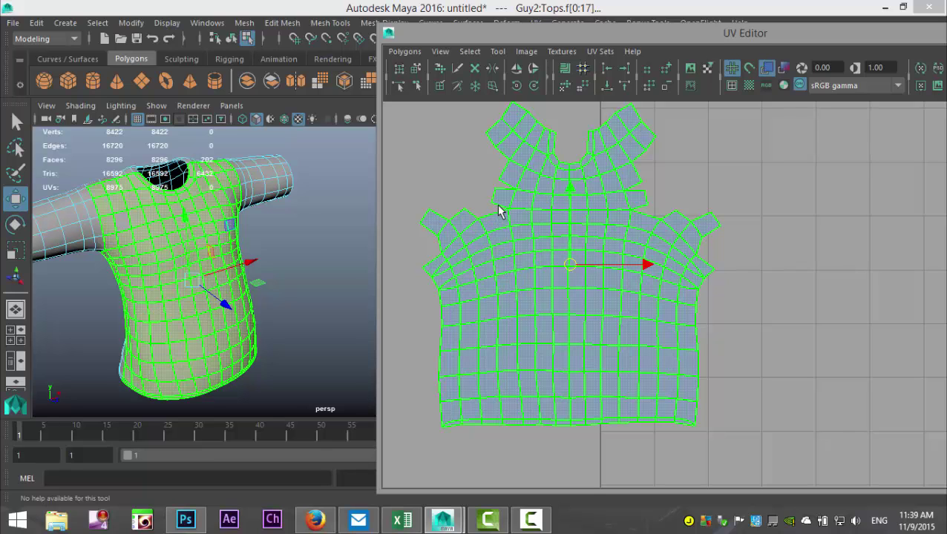
- Move and sew the split edges below and above the small tab at the front shell's left armhole
right_click_drag(499, 212, 497, 182)
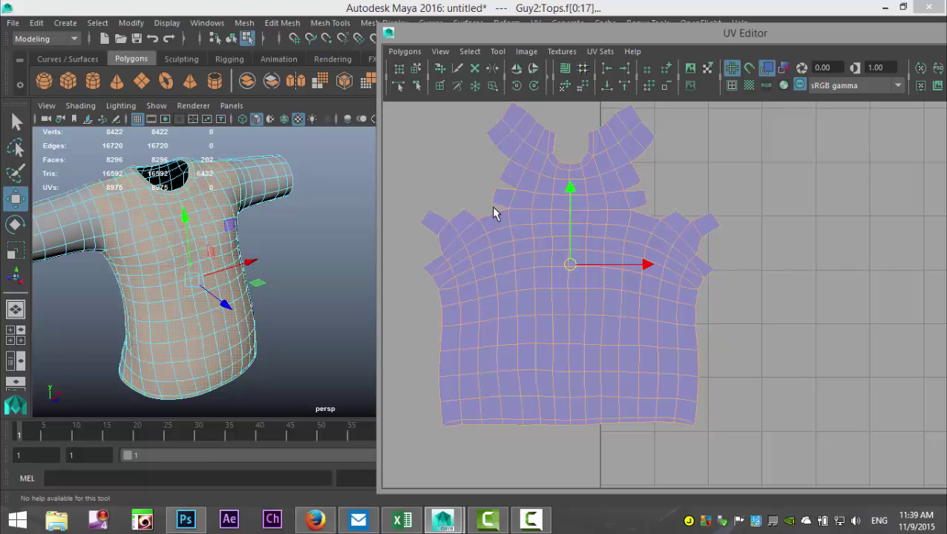
left_click(497, 208)
left_click(405, 51)
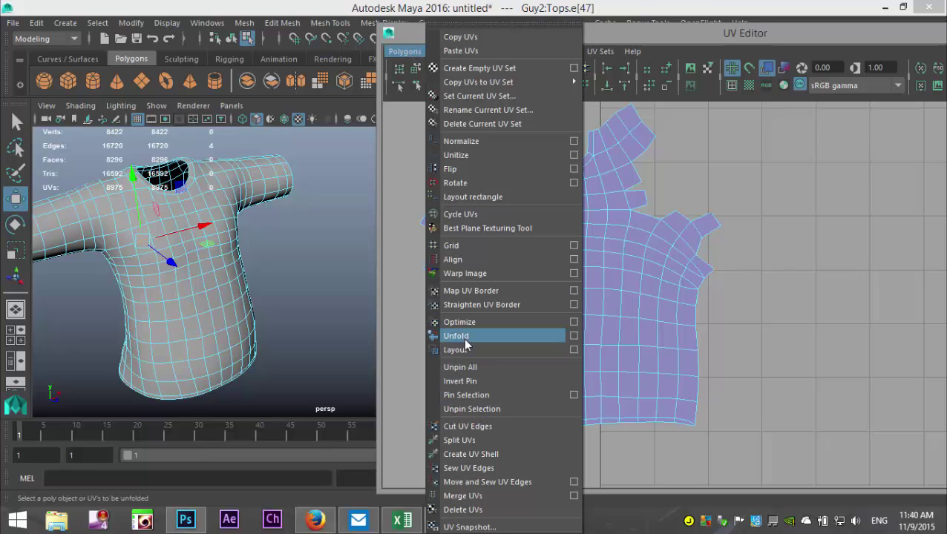
left_click(526, 483)
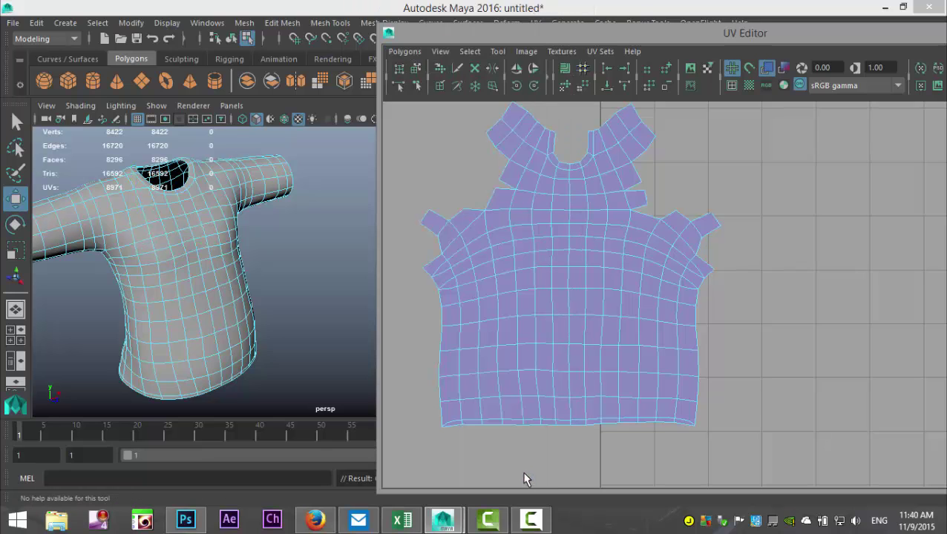
left_click(509, 187)
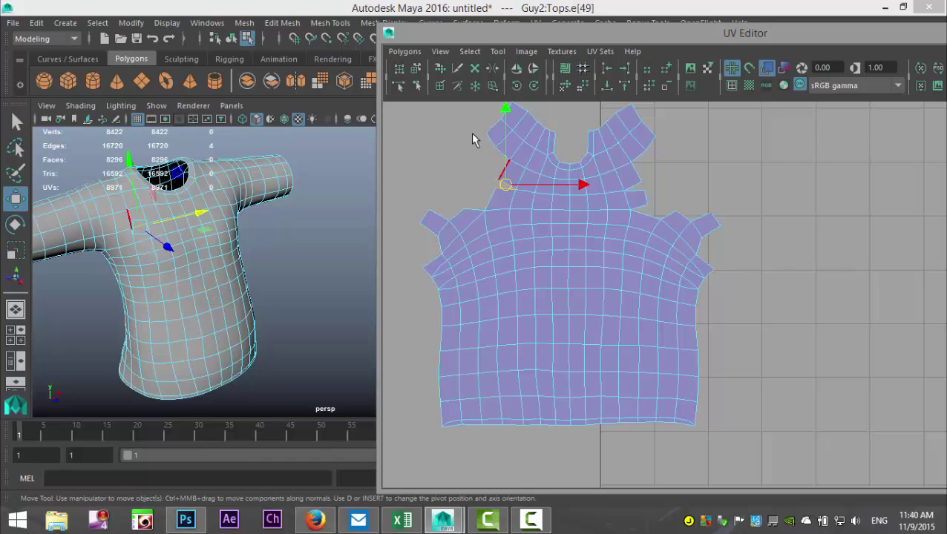
left_click(405, 51)
left_click(503, 470)
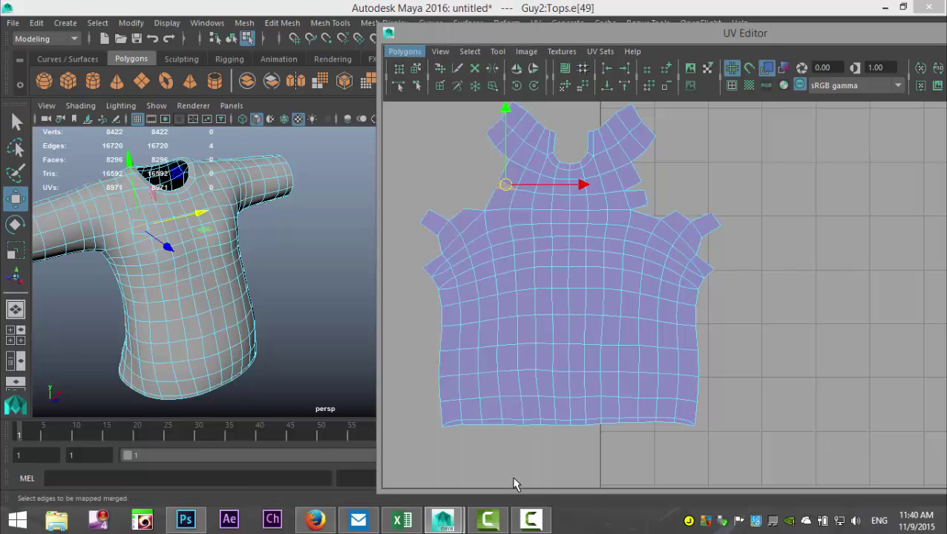
- Move and sew the split edges above and below the small tab at the front shell's right armhole
left_click(636, 190)
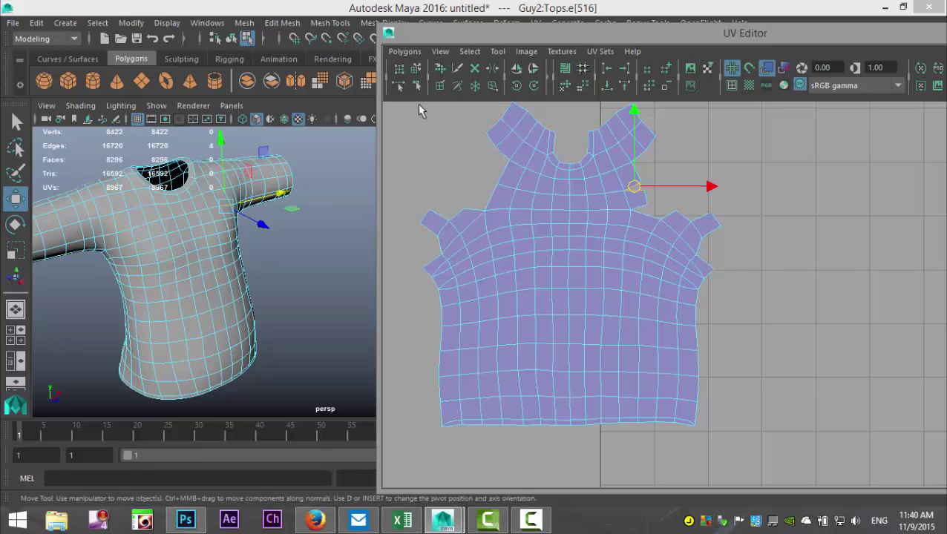
left_click(406, 52)
left_click(484, 482)
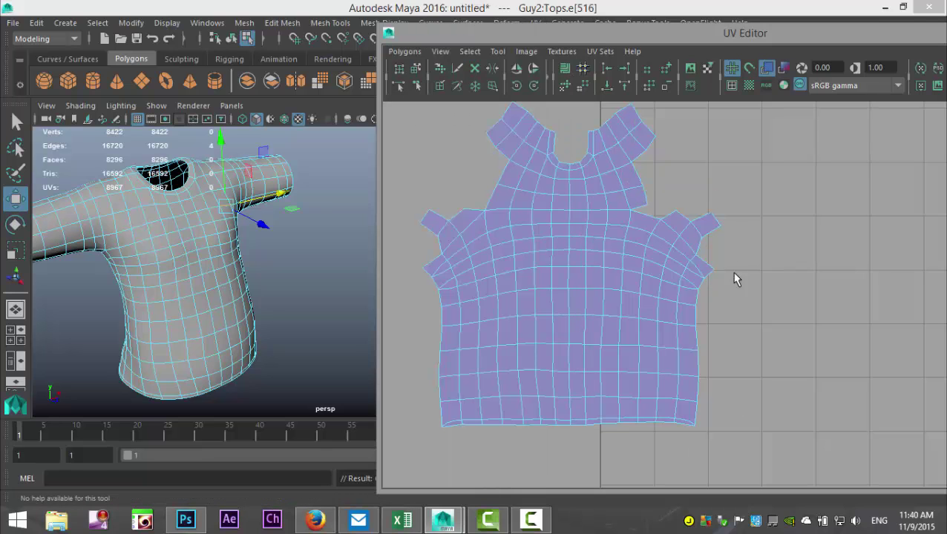
left_click(644, 216)
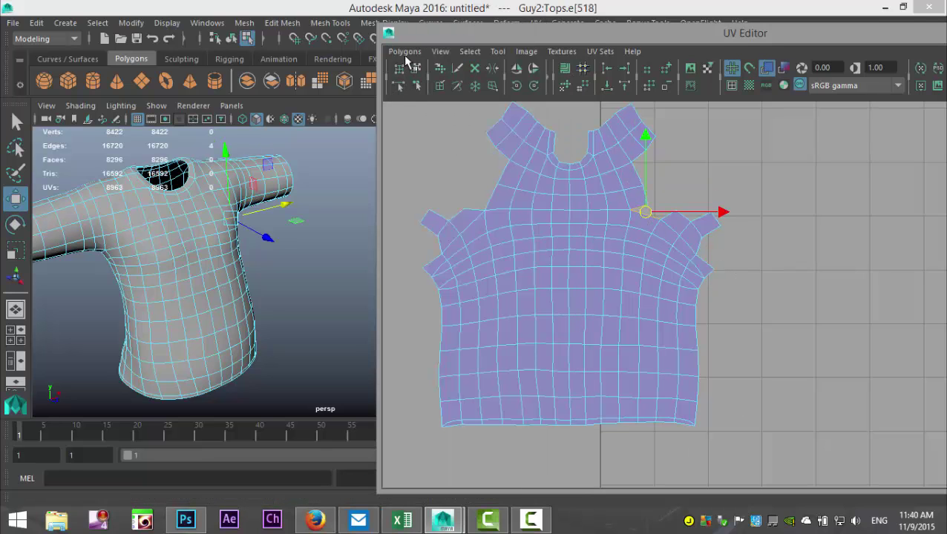
left_click(405, 52)
left_click(501, 482)
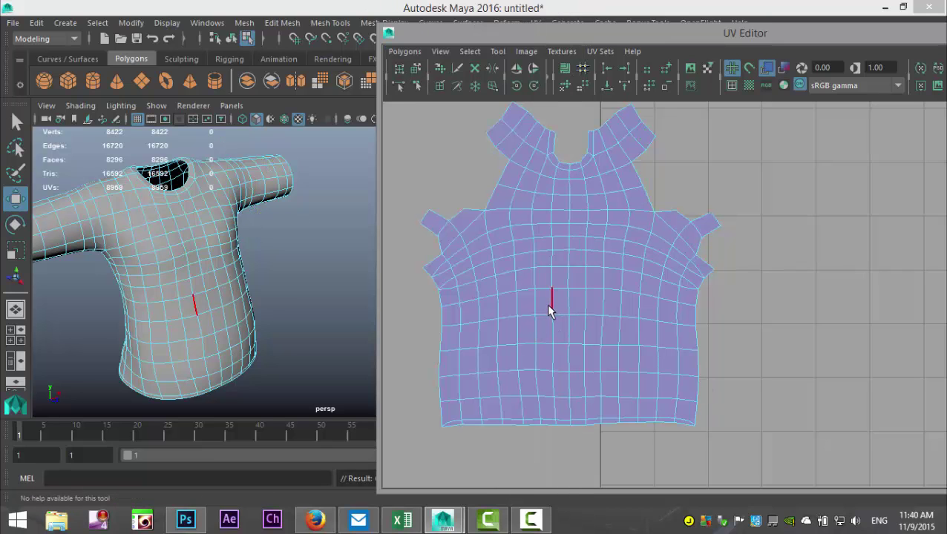
- Select the split edges at the inner corners of both armholes on the front shell and move and sew them together
left_click(670, 215)
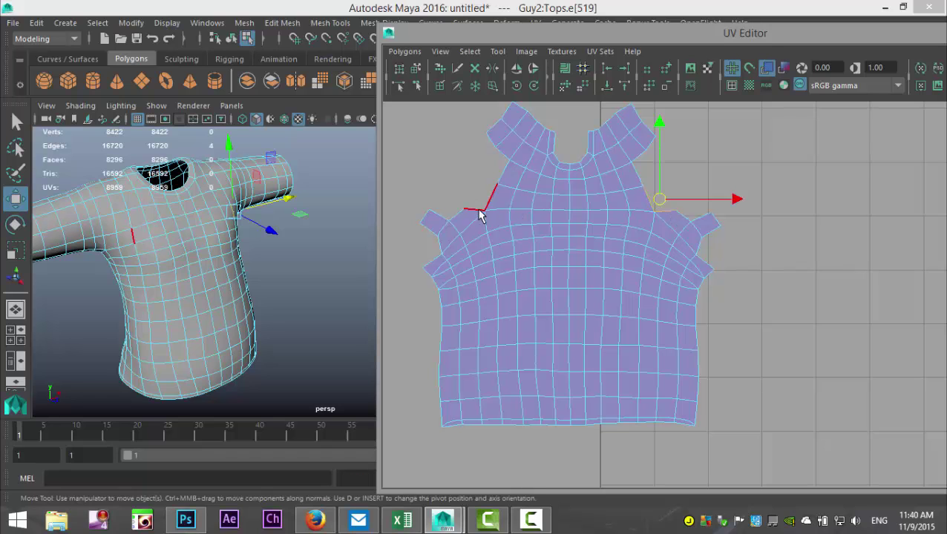
left_click(479, 215, "shift")
left_click(404, 51)
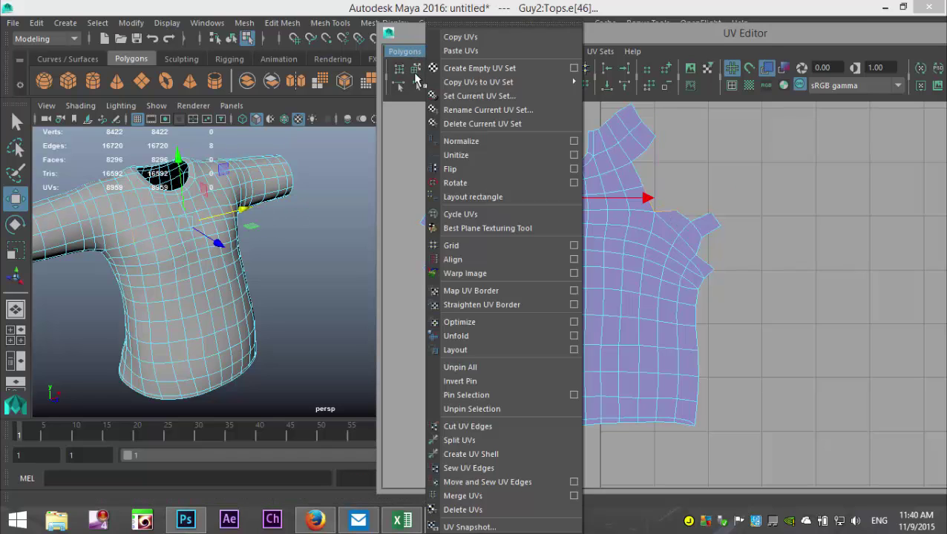
left_click(490, 481)
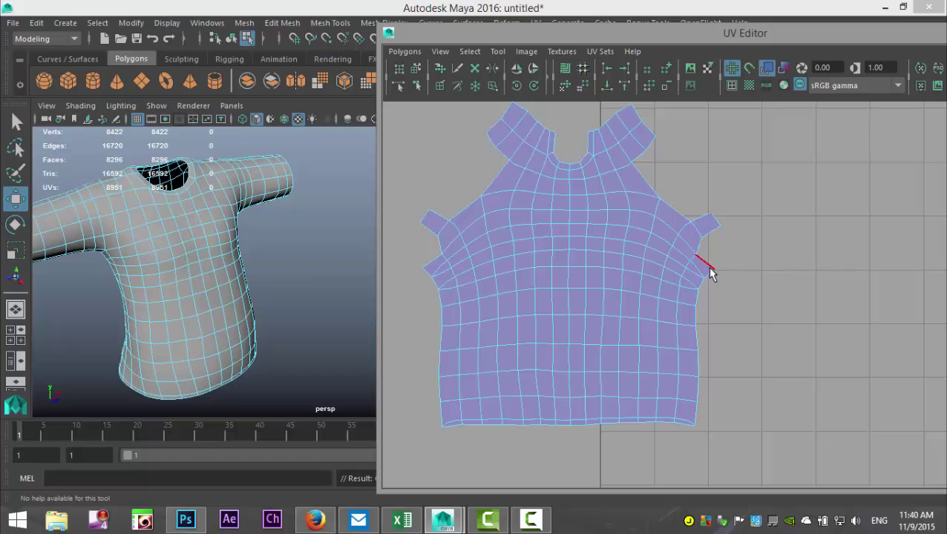
- Select the unattached chest face beside the armhole on the shirt model and locate its small UV shell in the UV Editor
right_click_drag(563, 291, 545, 297)
left_click_drag(275, 315, 201, 314, "alt")
middle_click_drag(199, 313, 398, 392, "alt")
scroll(260, 351, "up", 4)
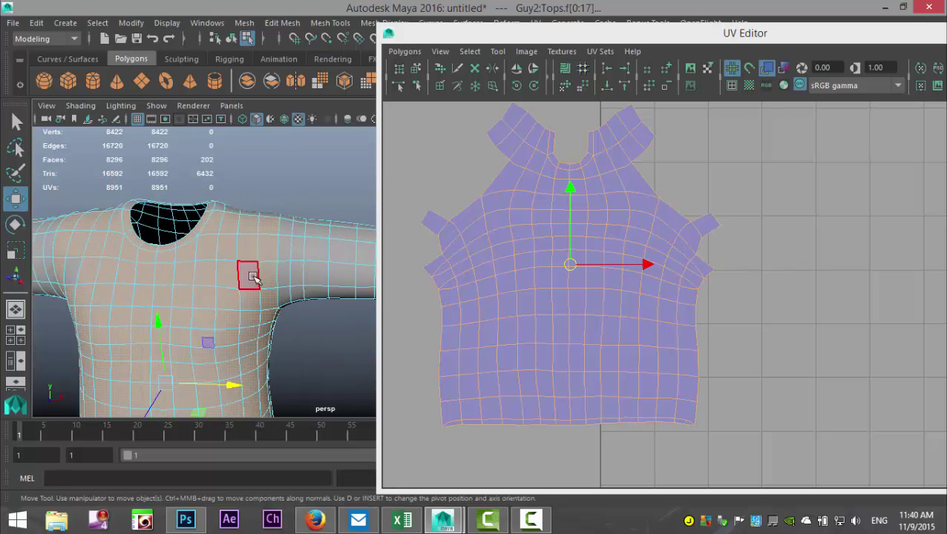
left_click(252, 277)
key("f")
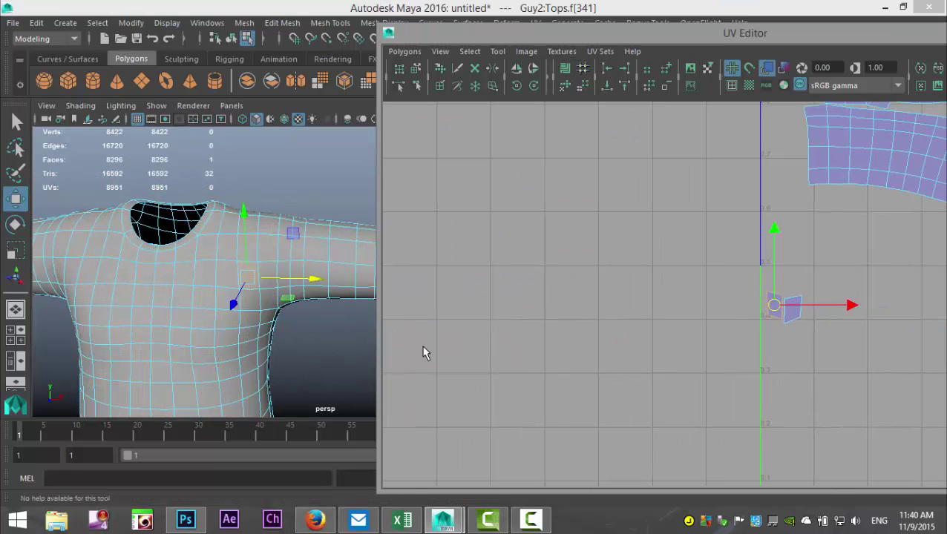
scroll(627, 366, "down", 1)
middle_click_drag(596, 340, 440, 362, "alt")
scroll(593, 374, "up", 4)
middle_click_drag(619, 379, 777, 337, "alt")
- Move and sew the upper edges of the two stray single-face UV shells to the shirt front shell
right_click_drag(607, 296, 605, 261)
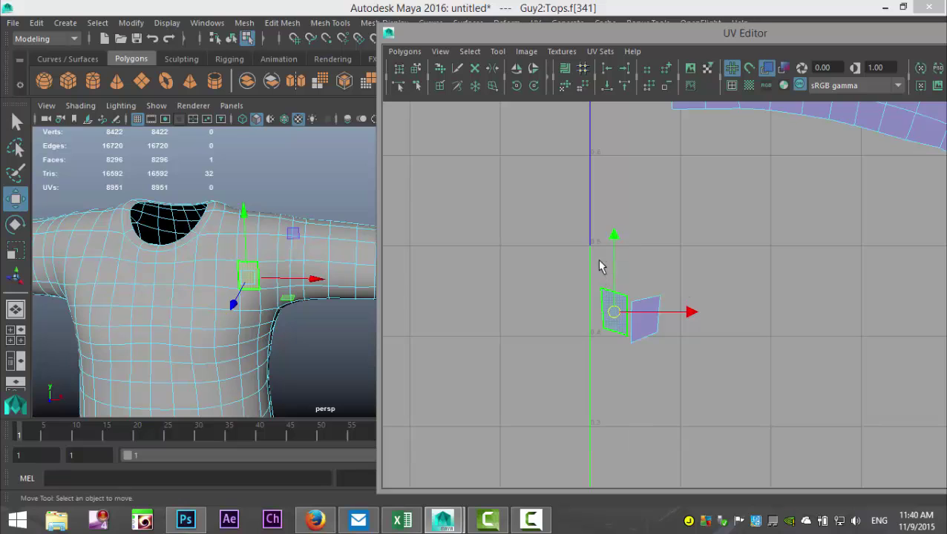
left_click(606, 292)
left_click(404, 51)
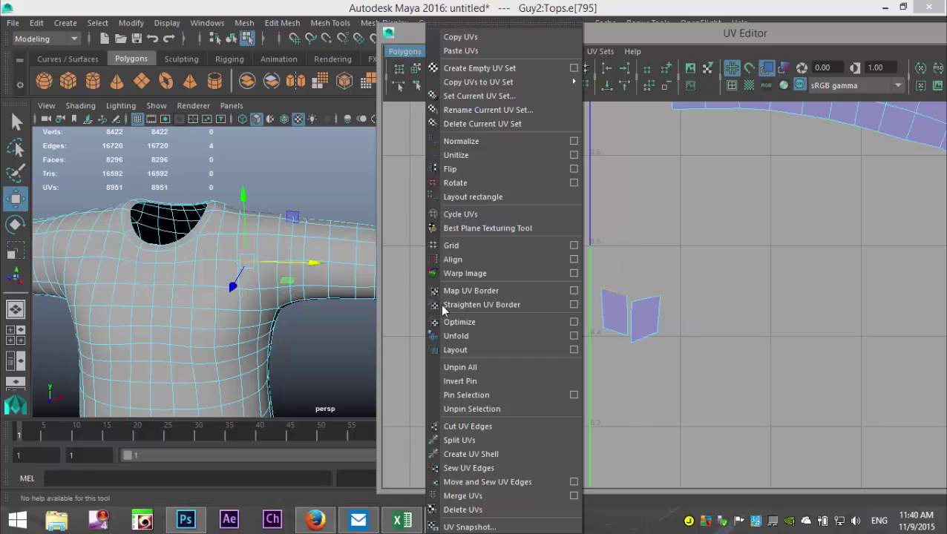
left_click(518, 481)
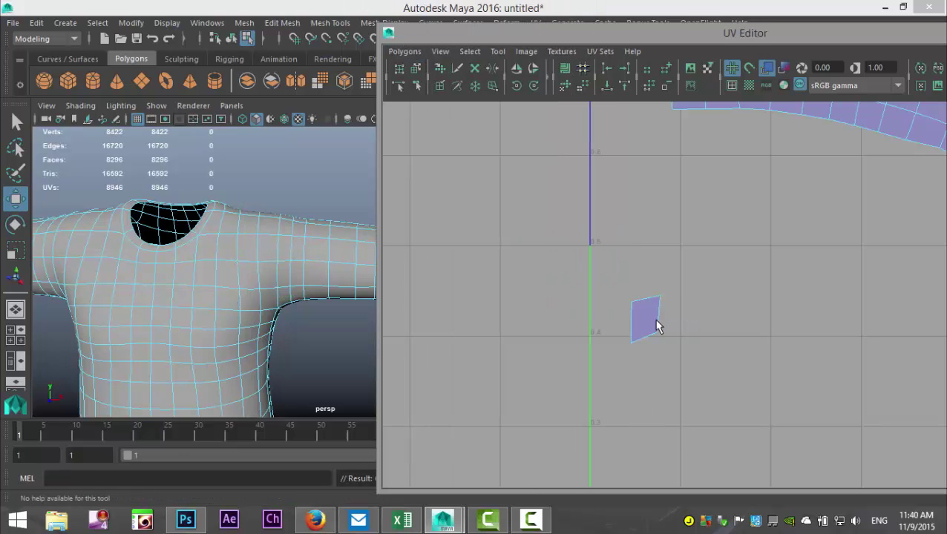
left_click(642, 302)
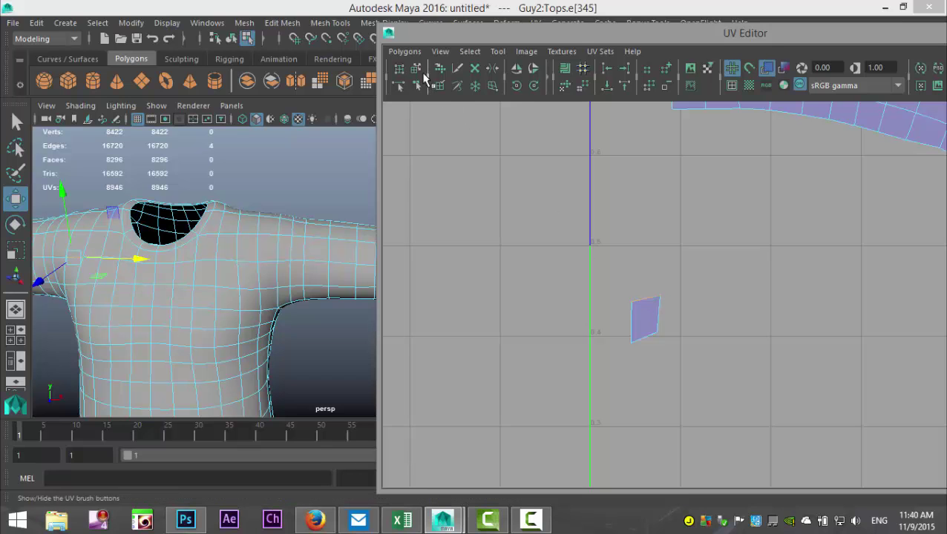
left_click(405, 51)
left_click(494, 481)
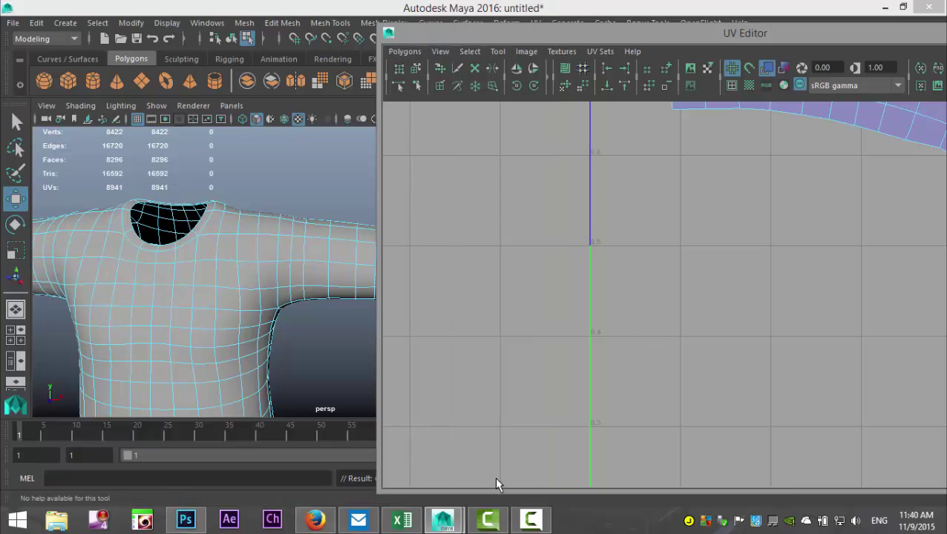
- Select the front shell's faces in the UV Editor to check which areas of the shirt model it covers
scroll(537, 433, "down", 3)
scroll(549, 411, "down", 6)
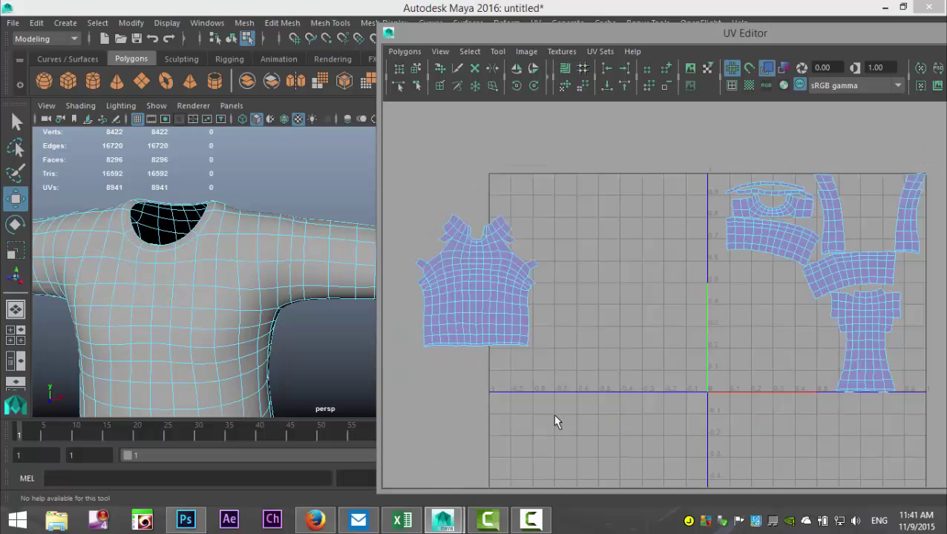
middle_click_drag(553, 391, 610, 416, "alt")
scroll(564, 341, "up", 3)
right_click_drag(554, 324, 553, 289)
left_click(533, 308)
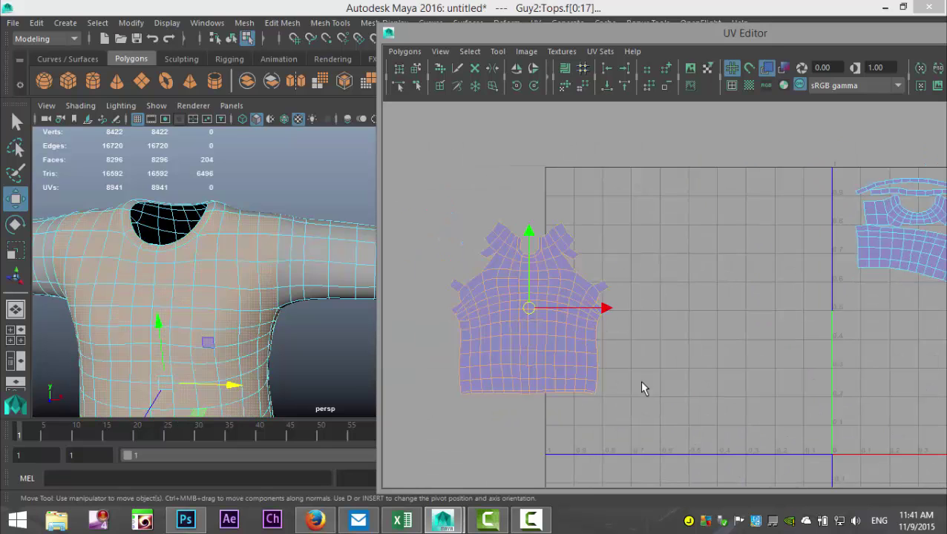
middle_click_drag(616, 389, 697, 393, "alt")
scroll(693, 397, "up", 4)
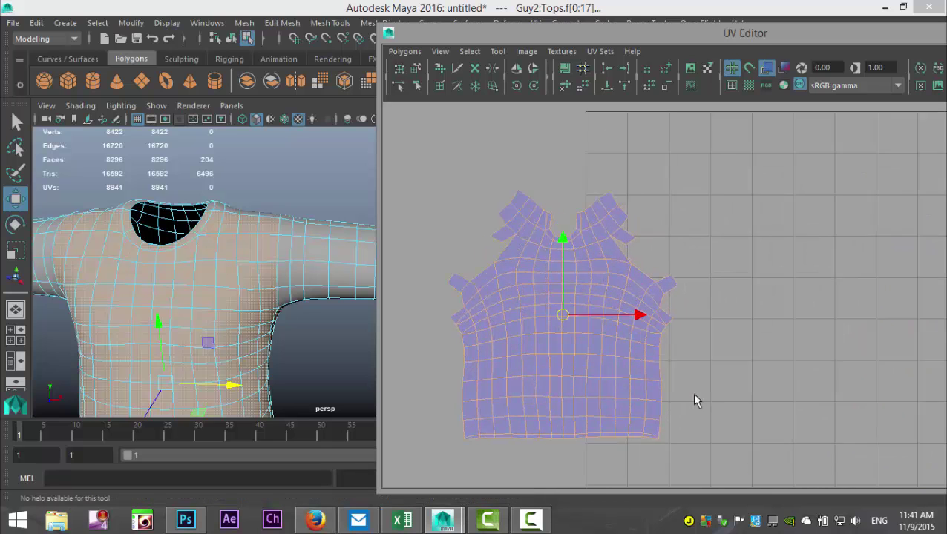
- Select the split edges beneath the upper tabs on both armholes of the front shell and move and sew them
key("ctrl+F10")
right_click_drag(479, 244, 479, 202)
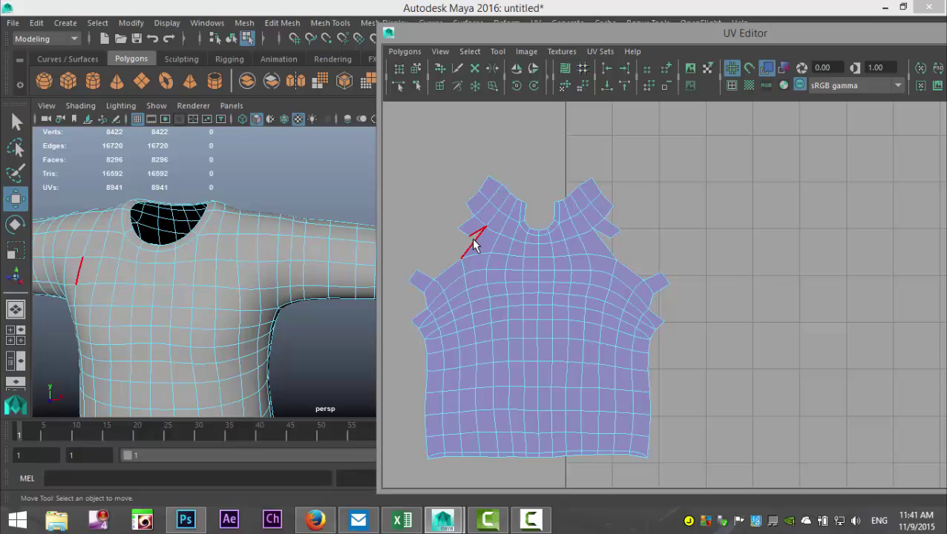
left_click(475, 246)
left_click(603, 252, "shift")
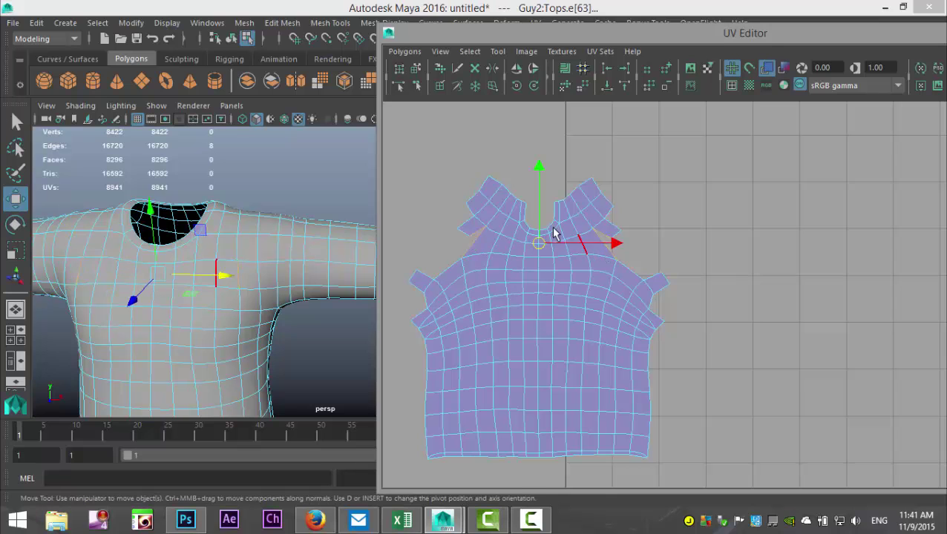
left_click(403, 53)
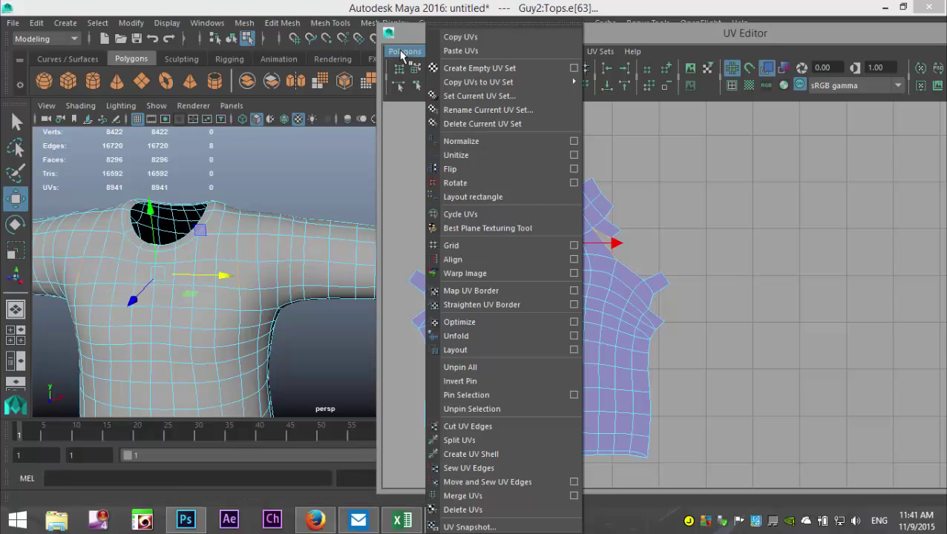
left_click(496, 481)
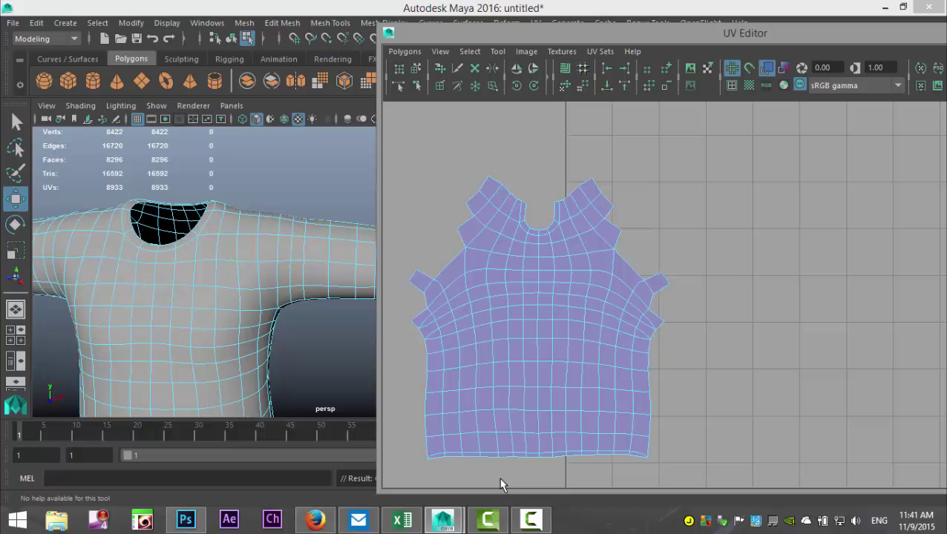
- Move and sew the next two pairs of split edges outward along the notches of both armholes
left_click(464, 246)
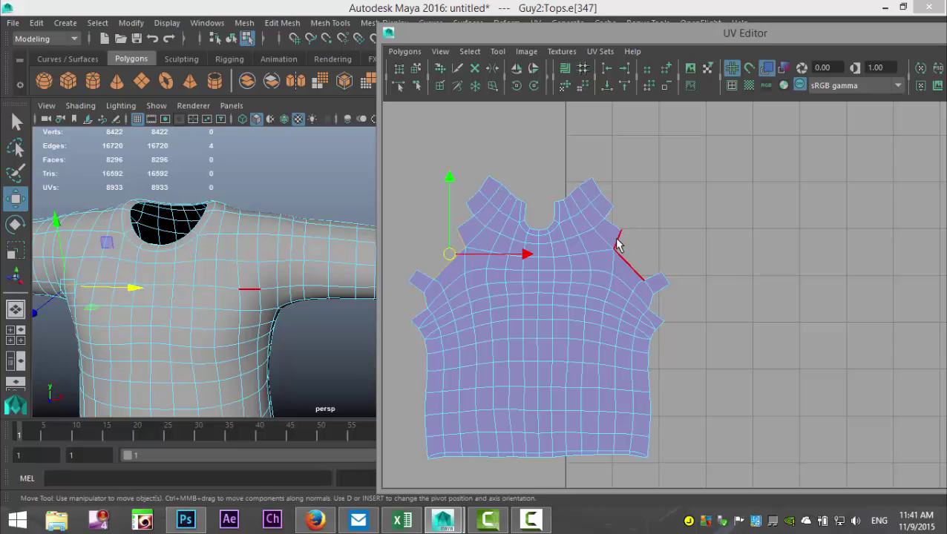
left_click(616, 245, "shift")
left_click(420, 53)
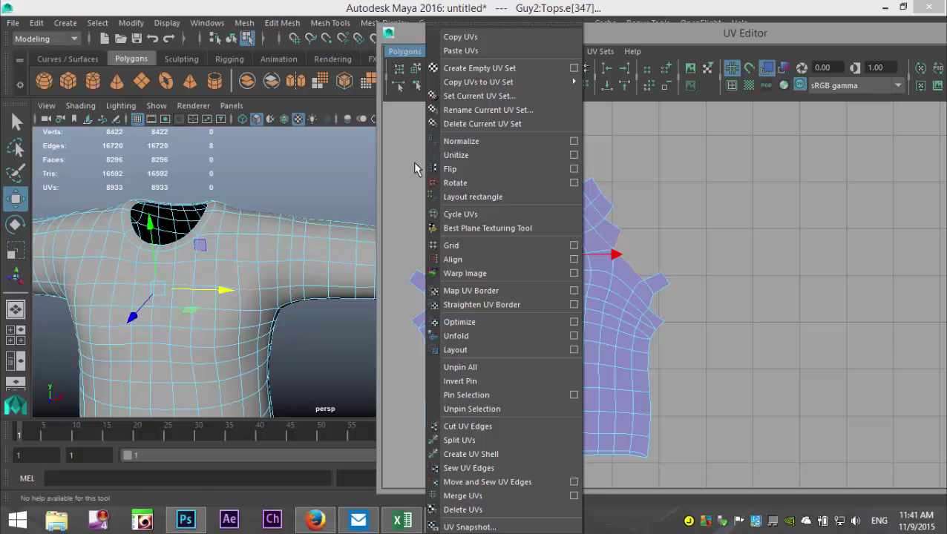
left_click(514, 481)
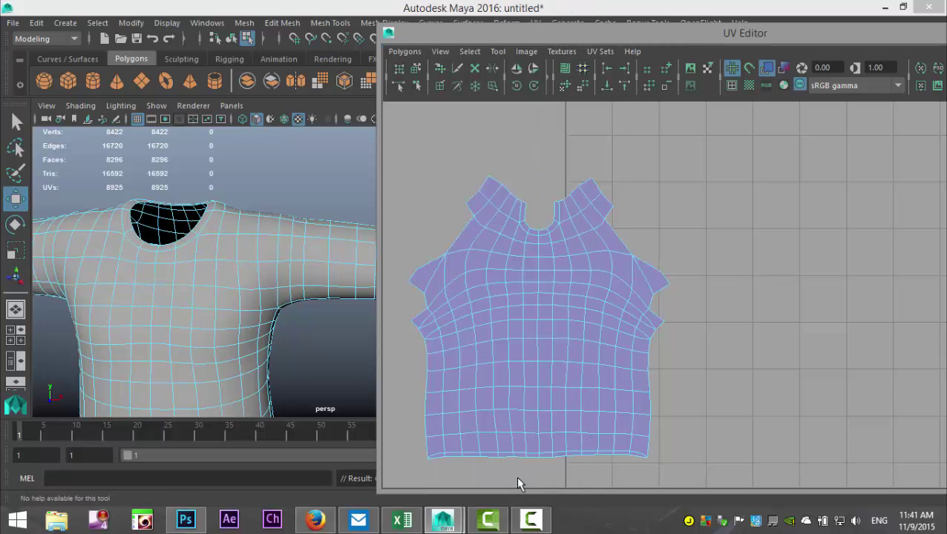
left_click(440, 261)
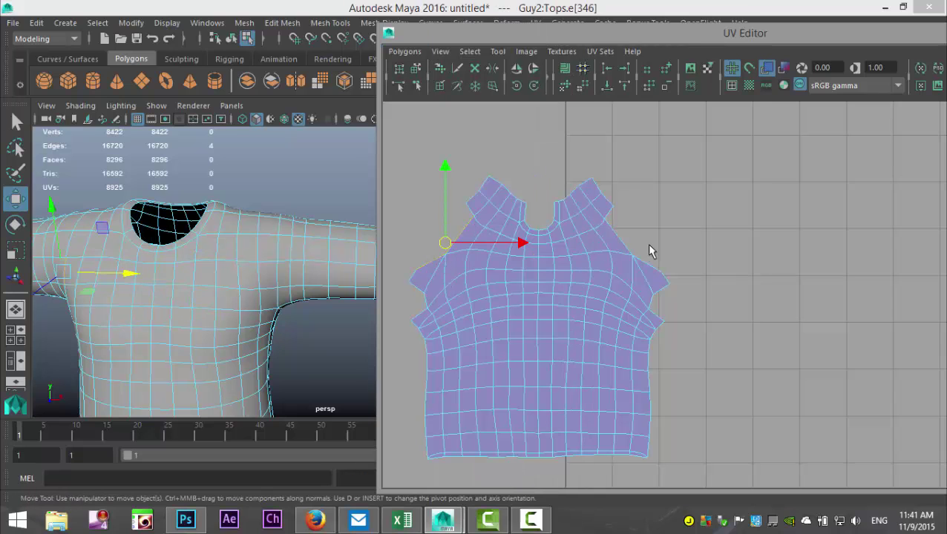
left_click(634, 257, "shift")
left_click(404, 51)
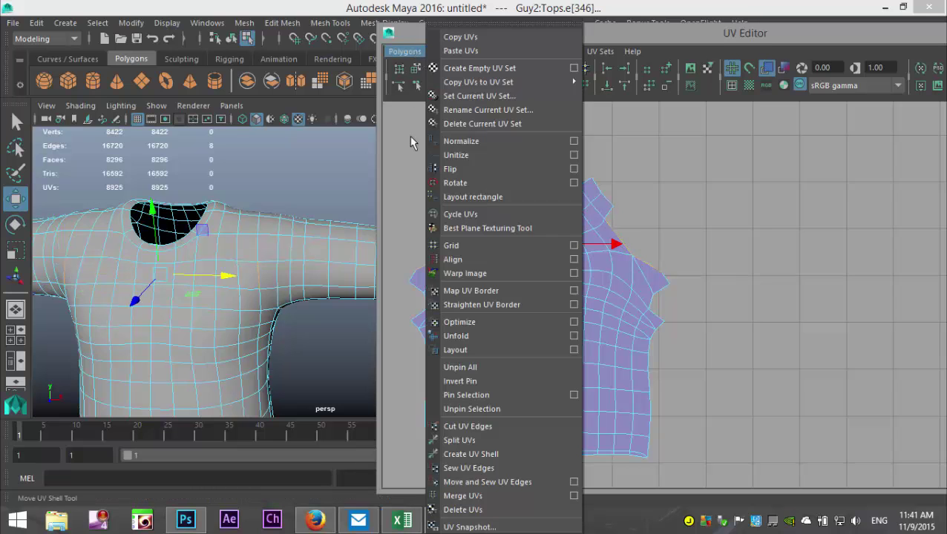
left_click(516, 483)
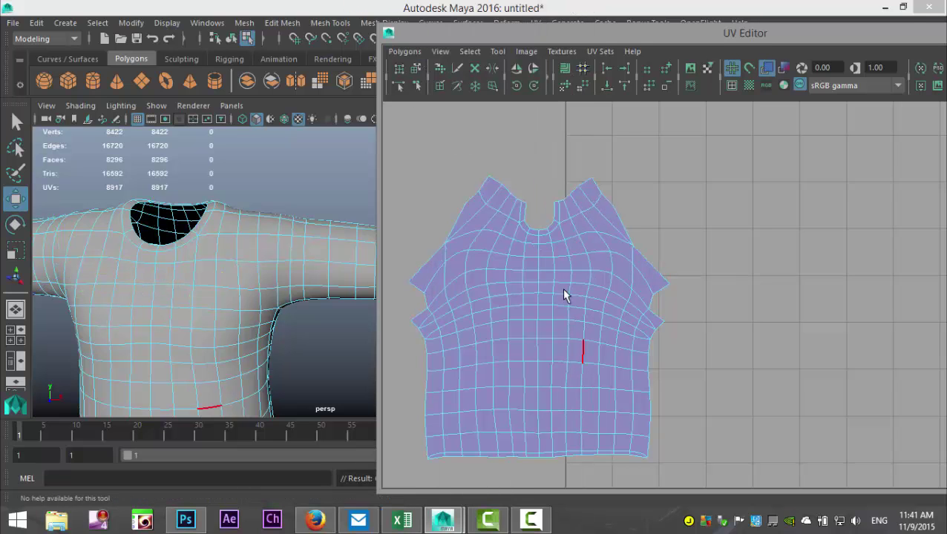
- Move and sew the outermost split edges between the shoulder and the side tab on both armholes
left_click(432, 255)
left_click(646, 263, "shift")
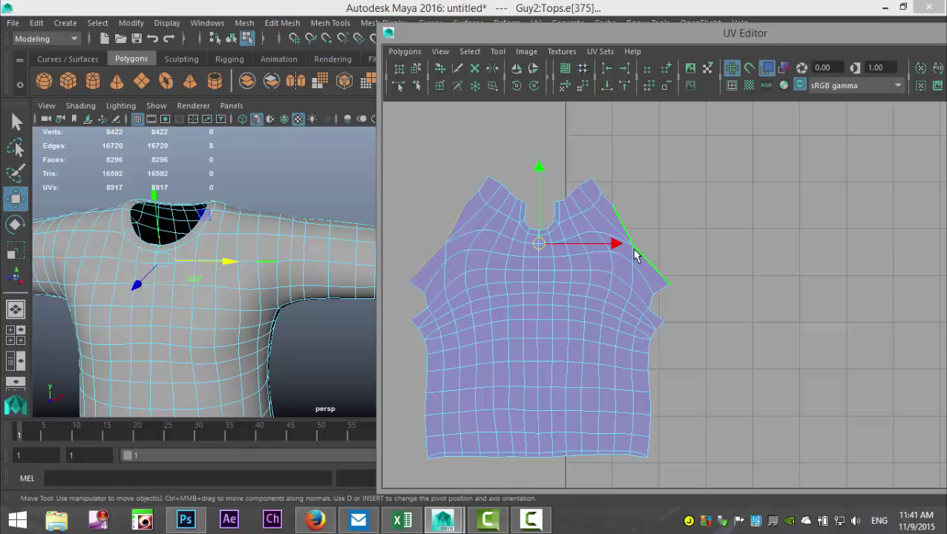
left_click(404, 51)
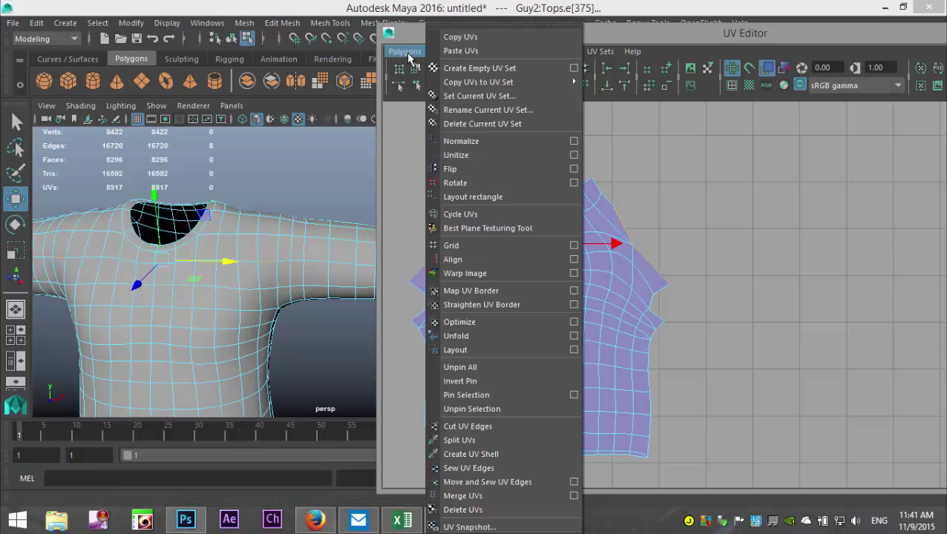
left_click(492, 482)
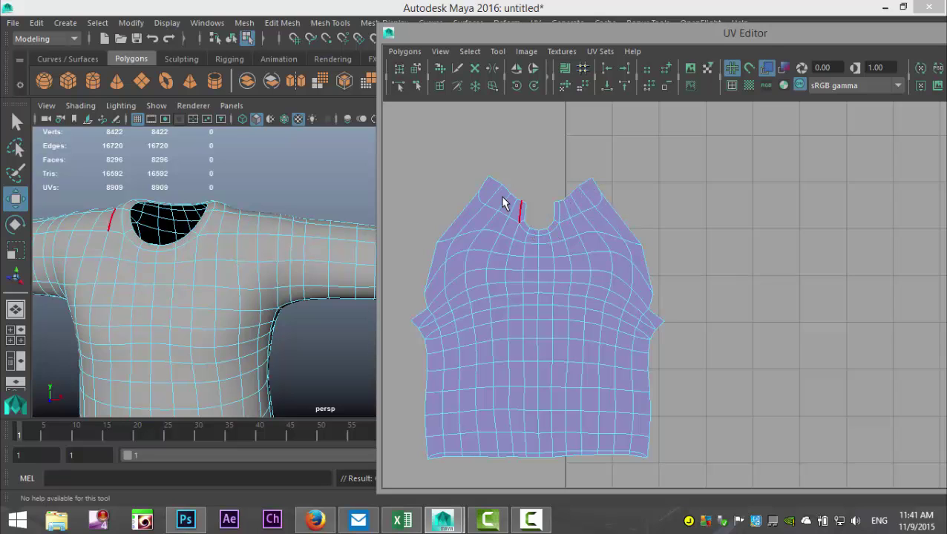
- Select the edge loop around the neckline of the front shell and cut its UV edges to detach the collar strip
scroll(573, 387, "down", 2)
mouse_move(535, 391)
middle_mouse_down("alt")
mouse_move(591, 370)
mouse_move(543, 384)
middle_mouse_up("alt")
scroll(543, 386, "up", 5)
middle_click_drag(563, 325, 650, 412, "alt")
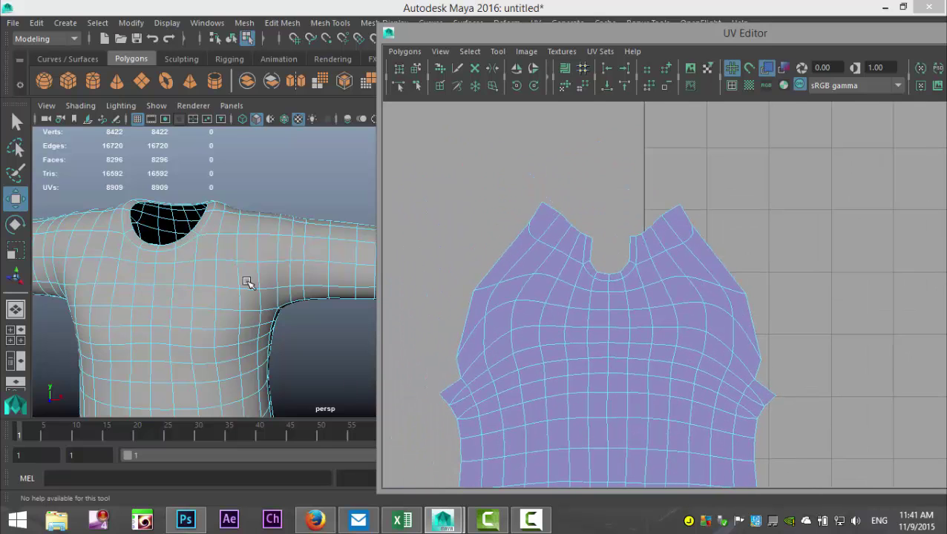
scroll(603, 333, "up", 2)
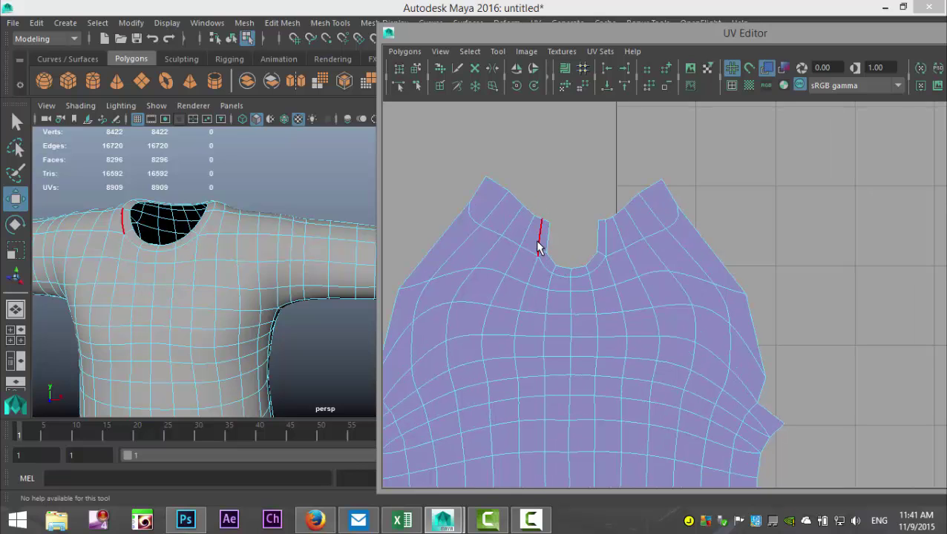
double_click(538, 247)
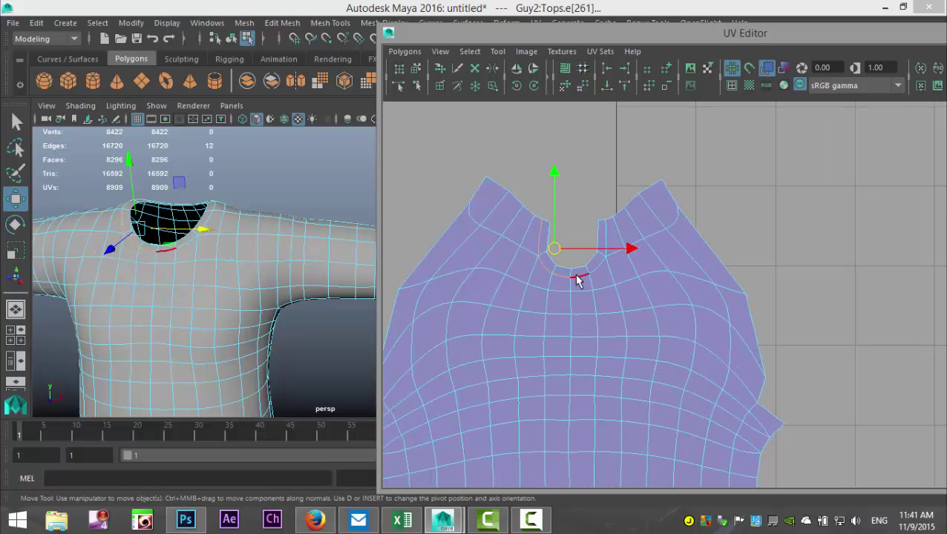
double_click(597, 265, "shift")
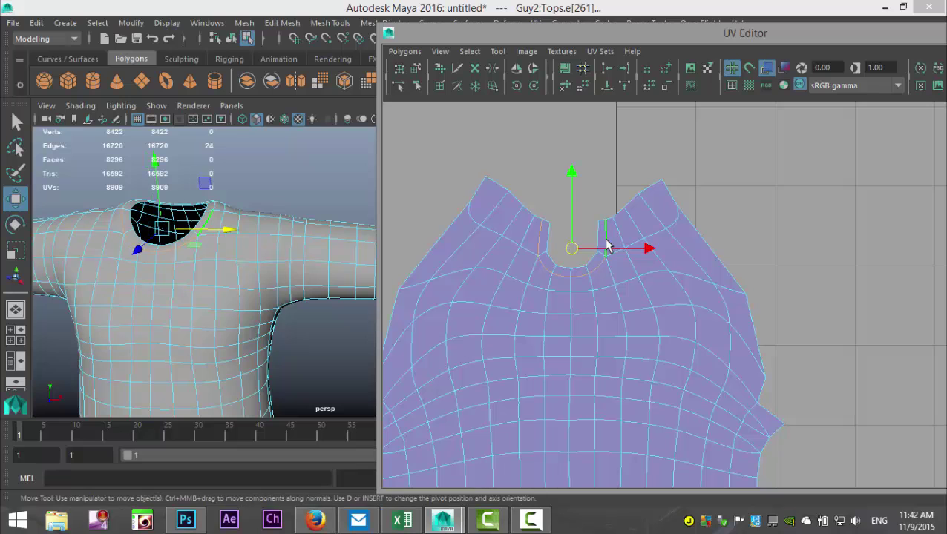
left_click(406, 51)
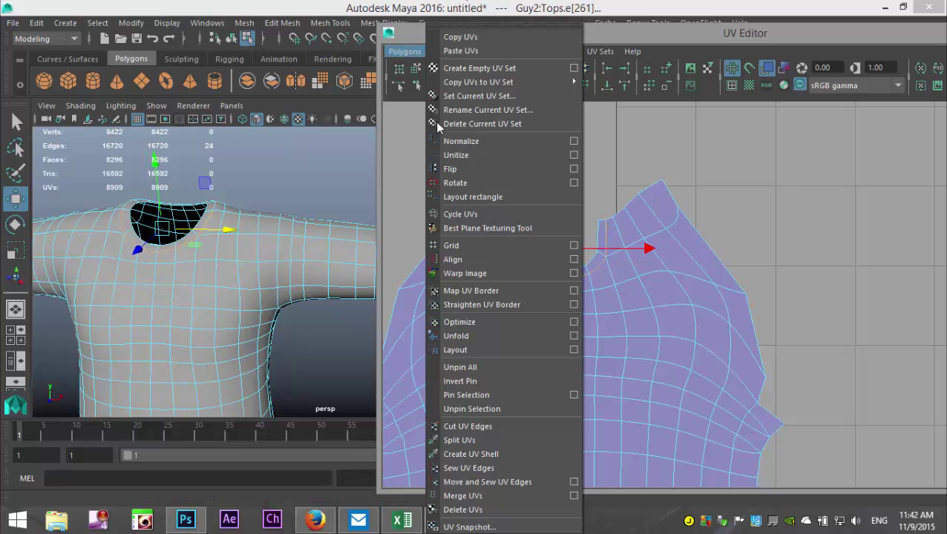
left_click(477, 426)
- Move the detached front collar strip up and clear of the front shell's neckline in the UV Editor
right_click_drag(560, 275, 512, 249)
left_click_drag(572, 254, 580, 180)
scroll(602, 302, "down", 3)
scroll(592, 330, "down", 2)
double_click(685, 379)
left_click(340, 345)
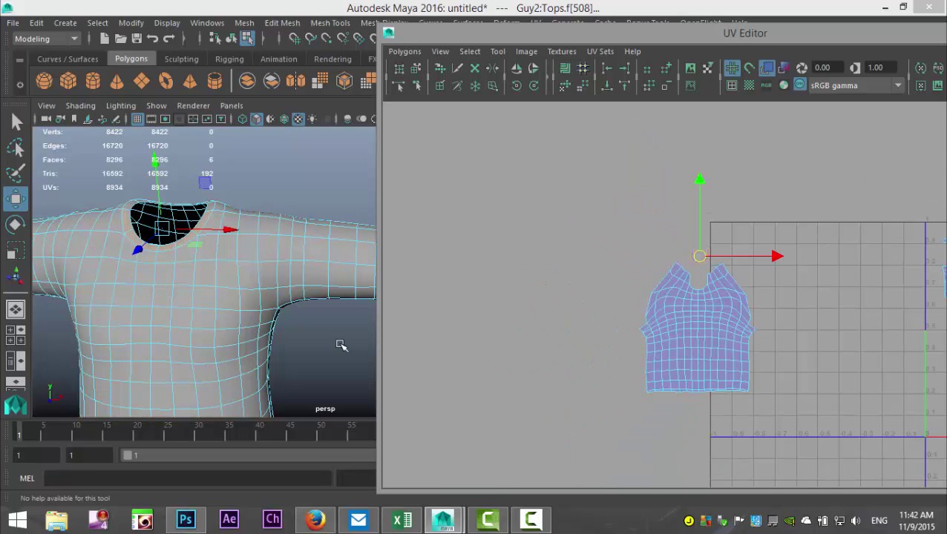
- Select the back panel's shell on the shirt model and move it to the empty area beside the front shell
middle_click_drag(795, 377, 775, 289, "alt")
left_click_drag(276, 369, 211, 359, "alt")
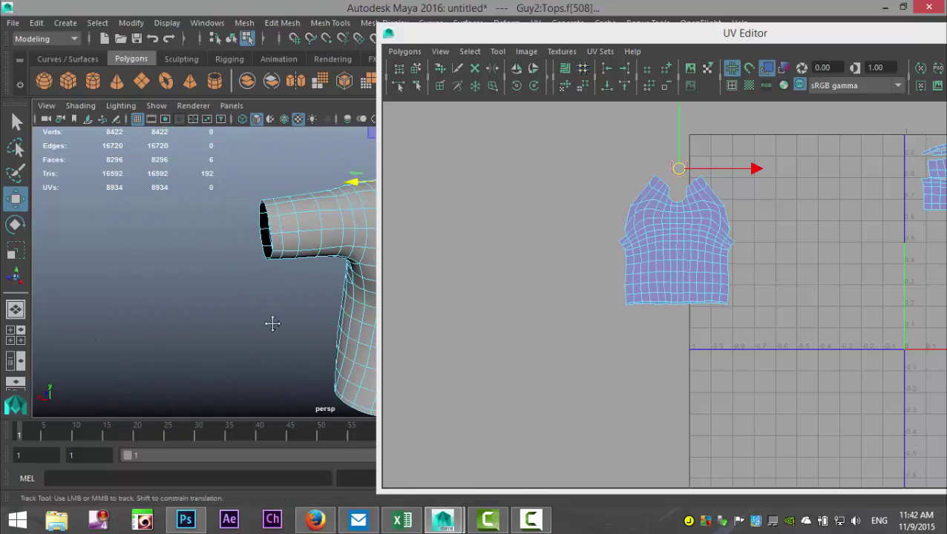
left_click_drag(271, 323, 102, 319, "alt")
left_click(257, 276)
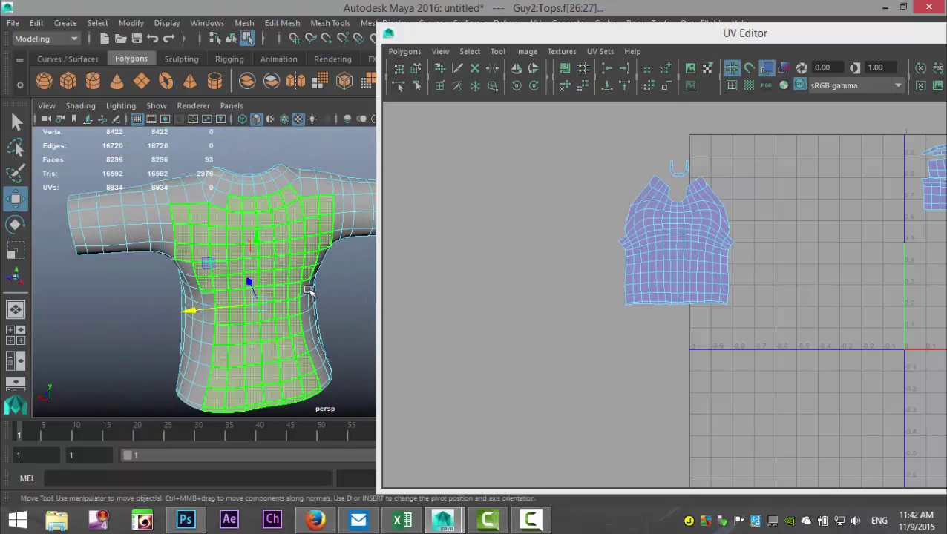
scroll(743, 360, "down", 2)
left_click_drag(875, 302, 565, 280)
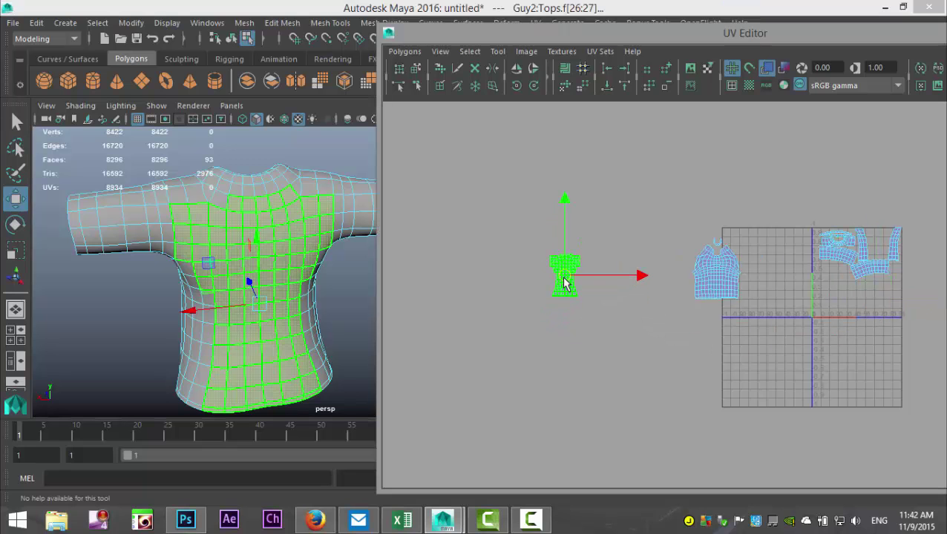
- Select the lower side edges on one side of the back shell, from hem to underarm, and move and sew them
scroll(549, 308, "up", 2)
middle_click_drag(502, 317, 647, 330, "alt")
scroll(646, 330, "up", 2)
middle_click_drag(602, 359, 694, 366, "alt")
scroll(693, 360, "up", 2)
middle_click_drag(598, 365, 693, 391, "alt")
right_click_drag(589, 315, 581, 293)
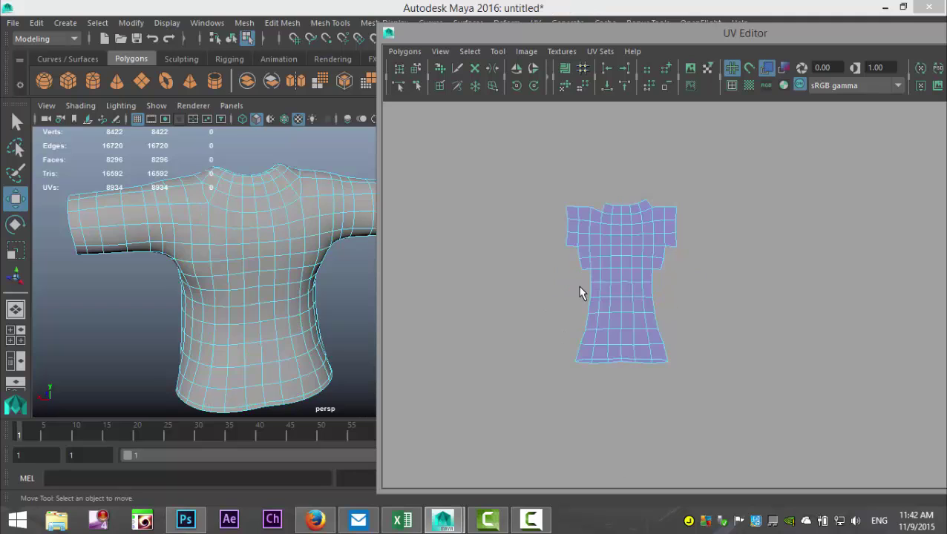
left_click(579, 349)
left_click(583, 337, "shift")
left_click(586, 324, "shift")
left_click(591, 297, "shift")
left_click(591, 286, "shift")
left_click(590, 274, "shift")
left_click(404, 51)
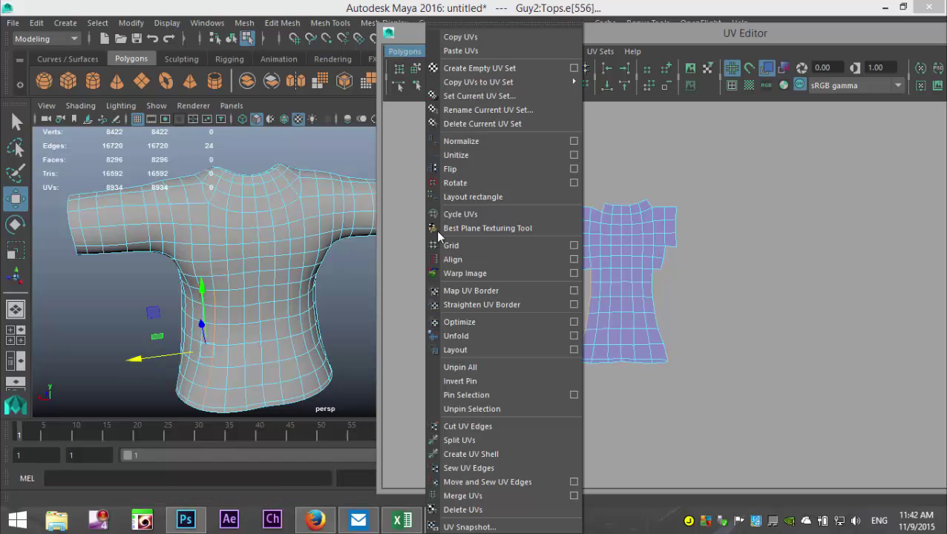
left_click(506, 482)
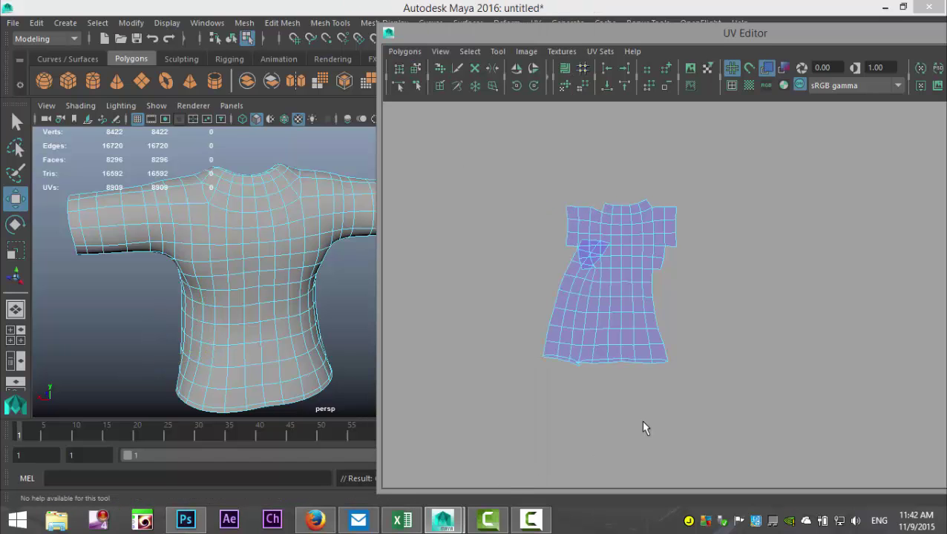
- Move and sew the matching hem-to-underarm edges on the opposite side of the back shell
left_click(666, 355)
left_click(658, 334, "shift")
left_click(654, 321, "shift")
left_click(651, 299, "shift")
left_click(650, 285, "shift")
left_click(649, 273, "shift")
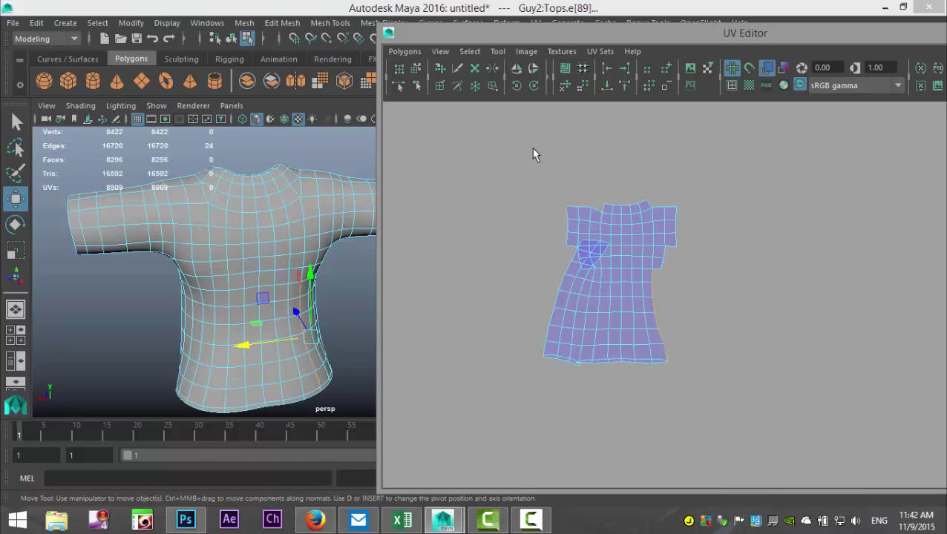
left_click(405, 51)
left_click(492, 482)
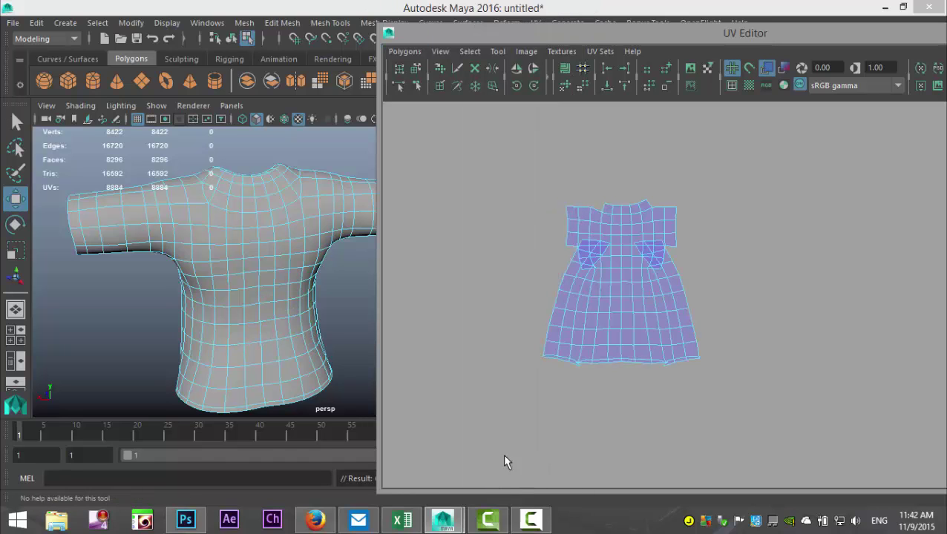
- Select all UVs of the sewn back shell and unfold them to remove the overlaps under the arms
scroll(630, 374, "up", 2)
right_click_drag(599, 251, 651, 252)
left_click_drag(620, 241, 753, 465)
left_click(404, 51)
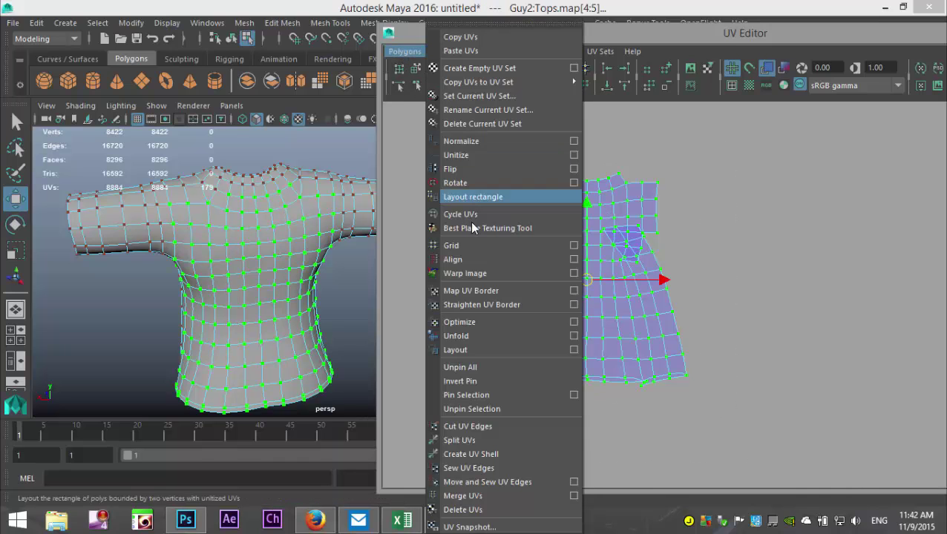
left_click(472, 336)
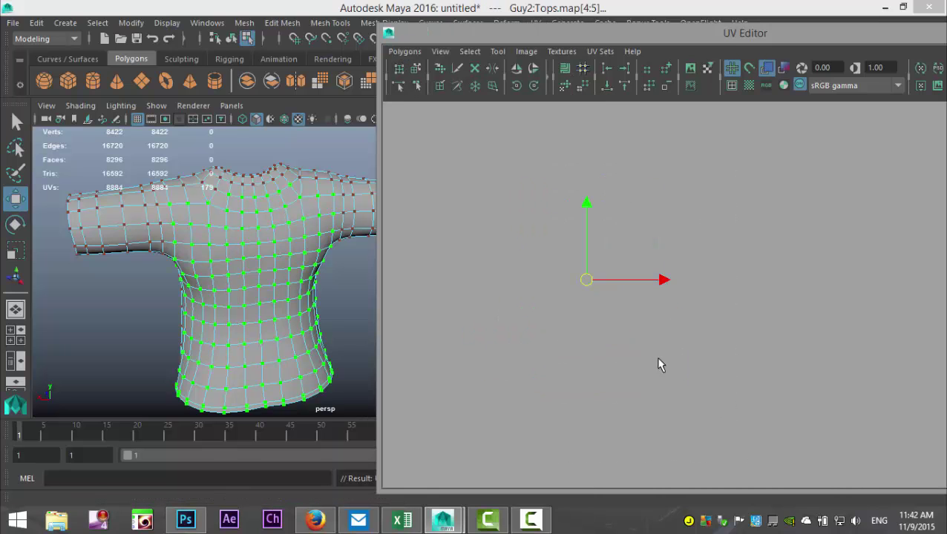
- Select the unfolded back shell and move it out of the UV tile into the empty area beside it
scroll(694, 408, "down", 2)
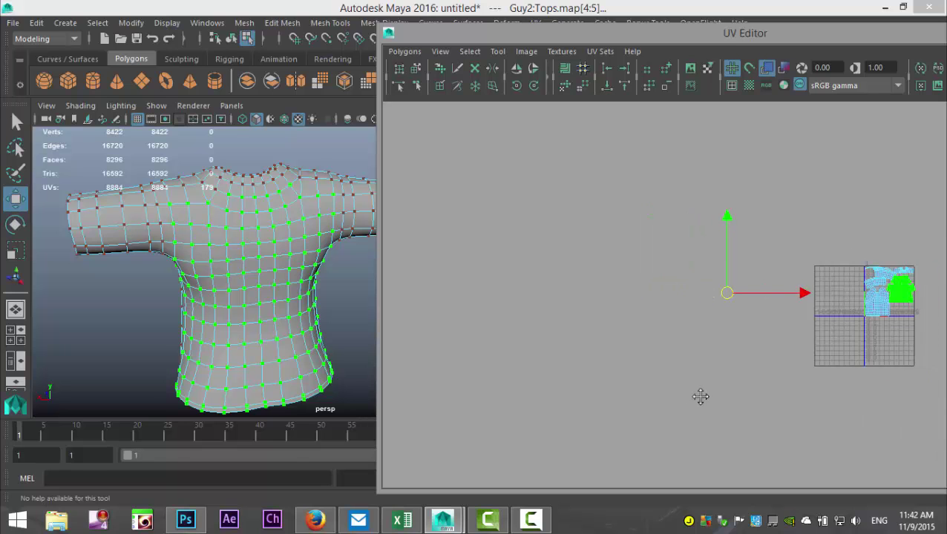
middle_click_drag(698, 395, 541, 397, "alt")
right_click_drag(739, 288, 686, 273)
left_click(724, 289)
left_click_drag(731, 286, 486, 253)
- Examine the side and upper back of the shirt model to check which faces the unfolded shell covers
scroll(482, 379, "up", 2)
left_click_drag(190, 304, 241, 335, "alt")
middle_click_drag(242, 297, 272, 217, "alt")
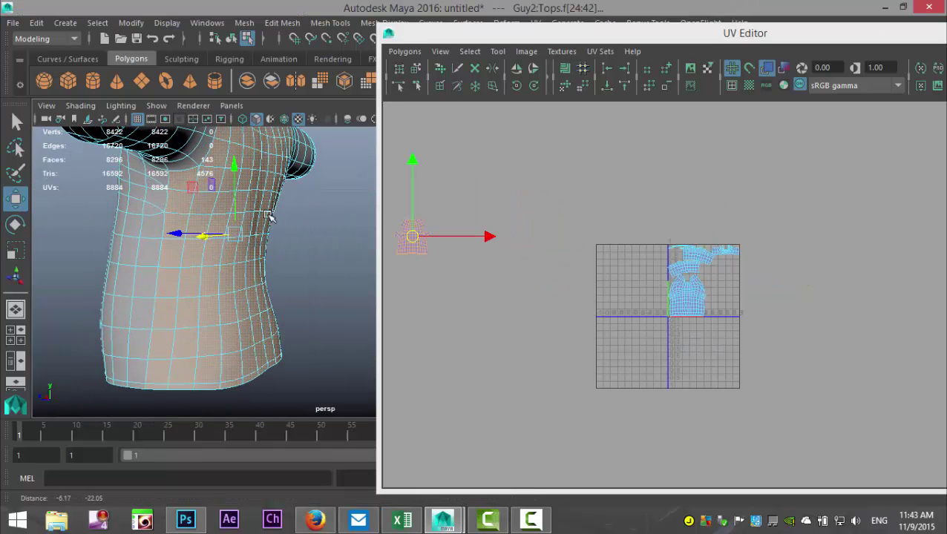
left_click_drag(256, 262, 250, 228, "alt")
right_click_drag(250, 228, 178, 278, "alt")
left_click_drag(179, 278, 234, 314, "alt")
left_click_drag(361, 325, 255, 276, "alt")
scroll(454, 293, "up", 2)
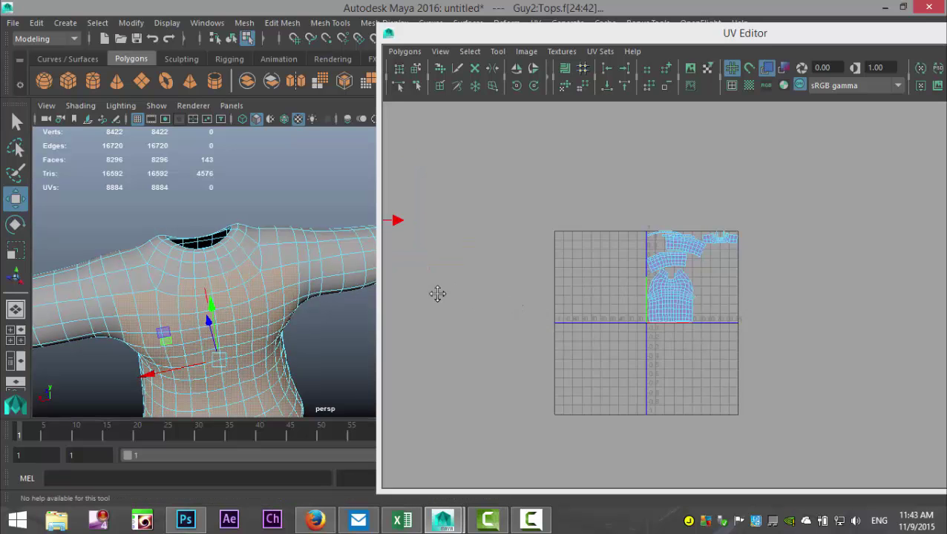
- Select all border edges along the top of the back shell and move and sew them to attach the shoulder and neckline pieces
middle_click_drag(436, 292, 689, 342, "alt")
scroll(646, 338, "up", 1)
scroll(472, 295, "up", 3)
middle_click_drag(471, 288, 691, 366, "alt")
scroll(642, 353, "up", 2)
middle_click_drag(654, 344, 667, 343, "alt")
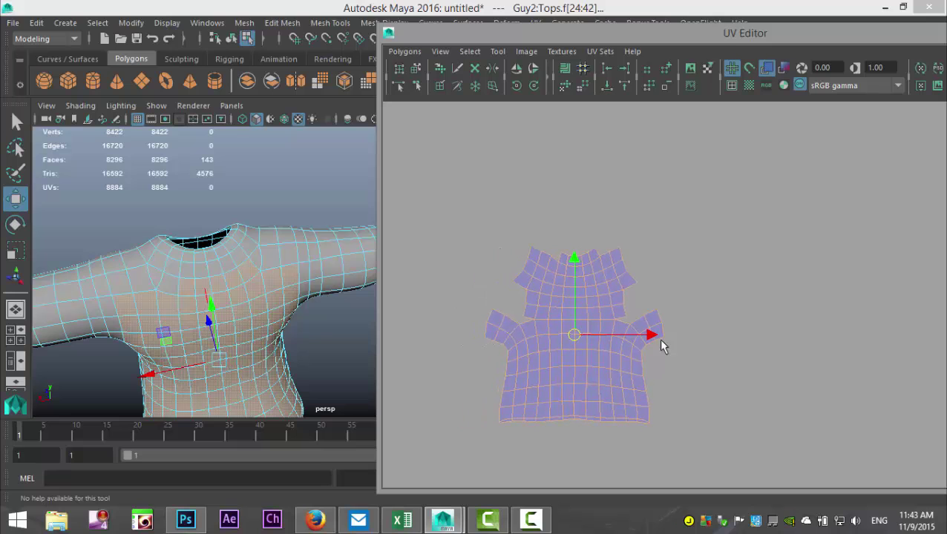
scroll(623, 342, "up", 2)
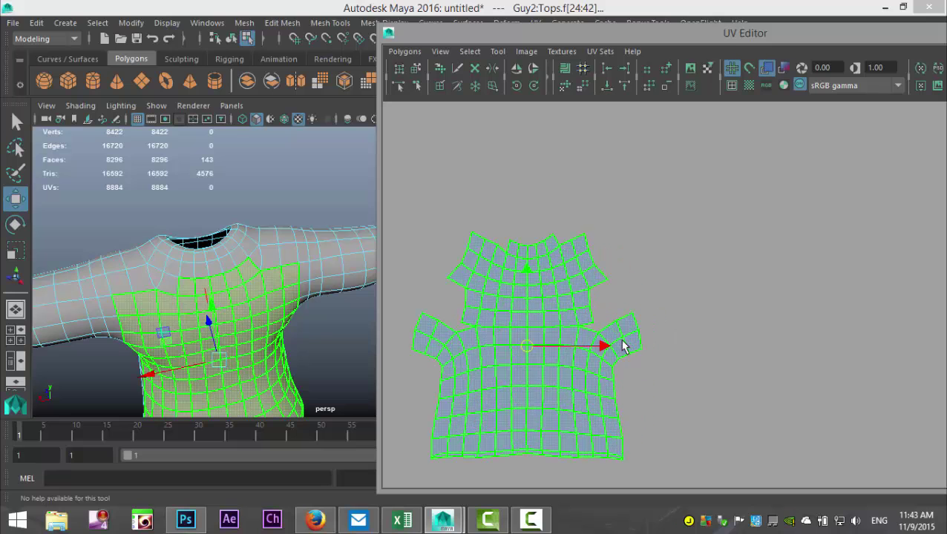
right_click_drag(511, 251, 510, 217)
left_click(483, 241)
left_click(500, 254, "shift")
left_click(513, 248, "shift")
left_click(506, 250, "shift")
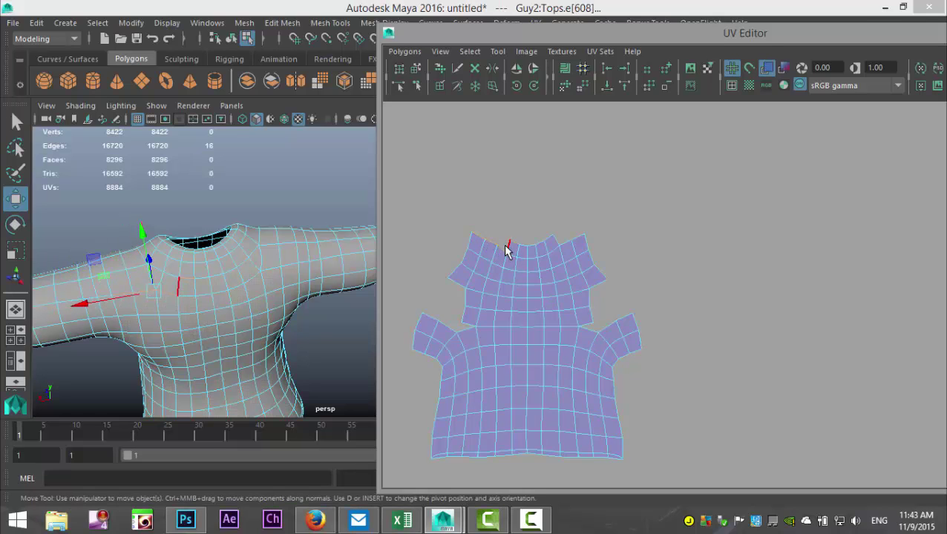
left_click(537, 248, "shift")
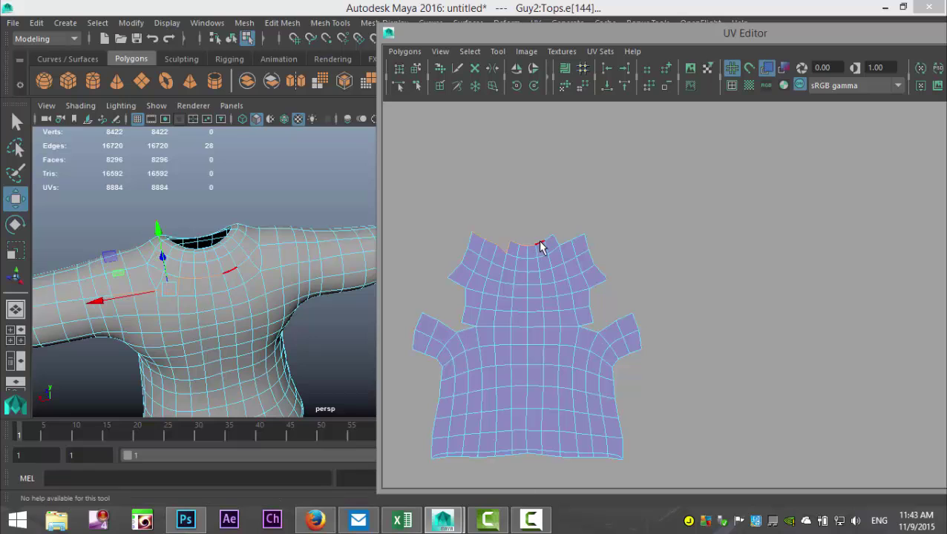
left_click(555, 242, "shift")
left_click(564, 246, "shift")
left_click(572, 247, "shift")
left_click(582, 242, "shift")
left_click(404, 51)
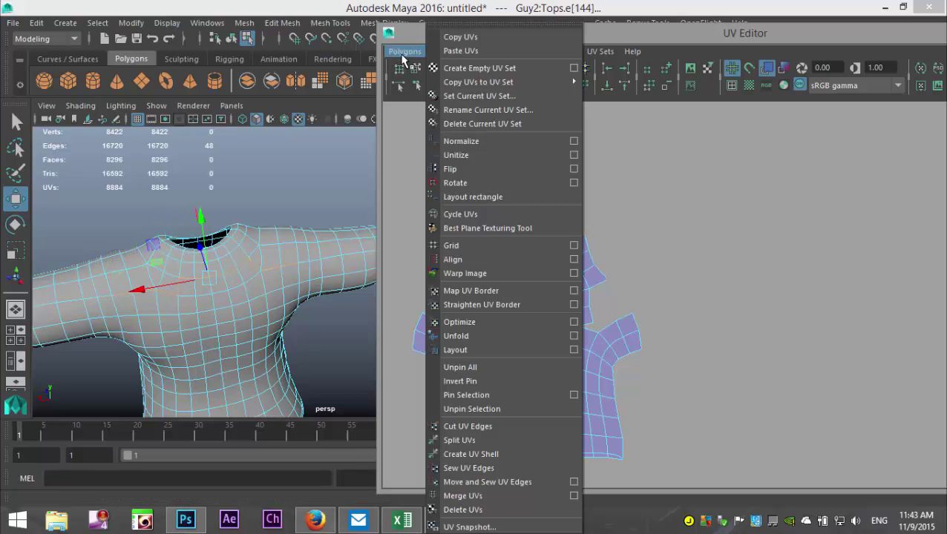
left_click(519, 484)
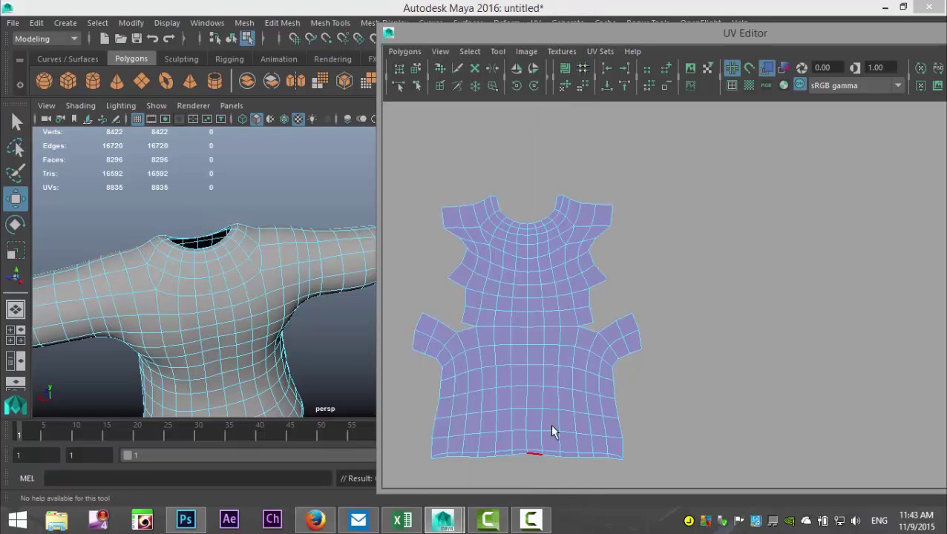
- Move and sew the two innermost pairs of split edges above the side tabs on both armholes of the back shell
left_click(466, 338)
left_click(592, 334, "shift")
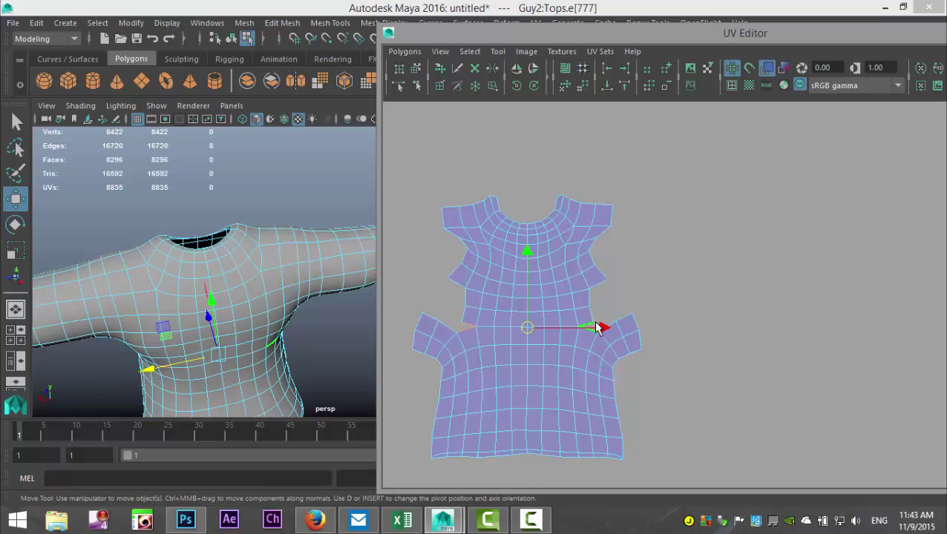
left_click(404, 51)
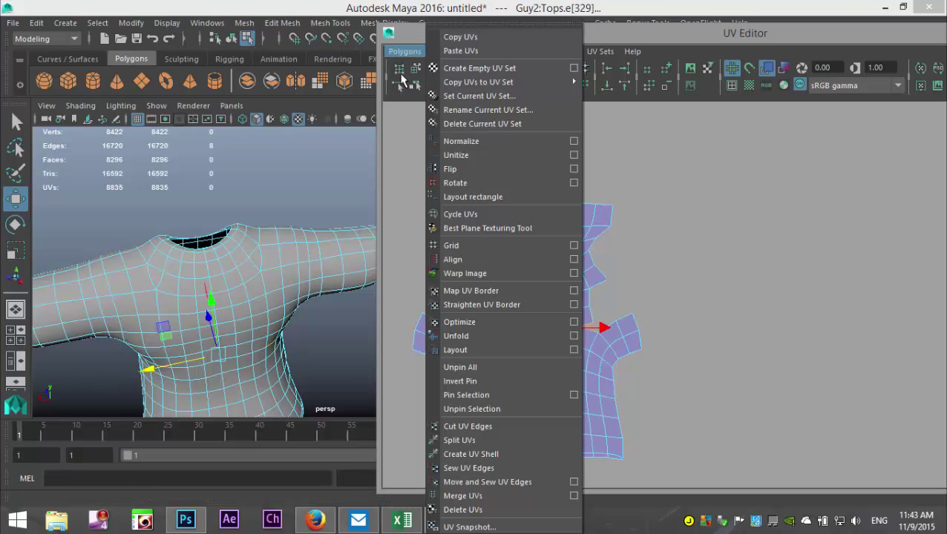
left_click(511, 480)
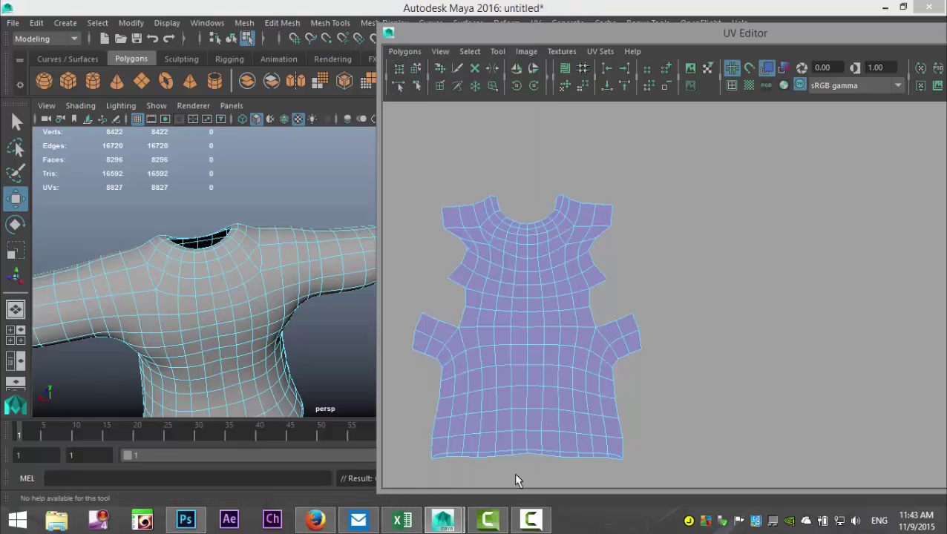
left_click(607, 329)
left_click(455, 328, "shift")
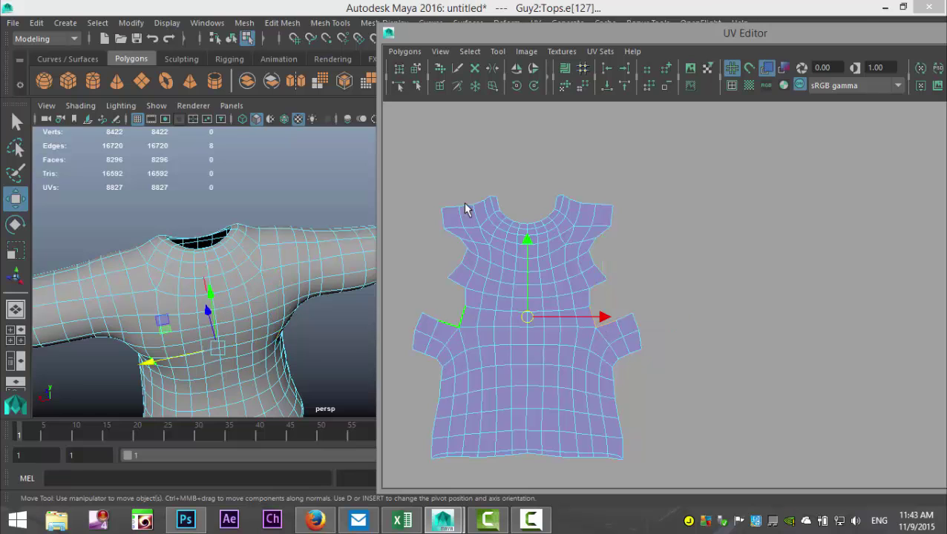
left_click(405, 51)
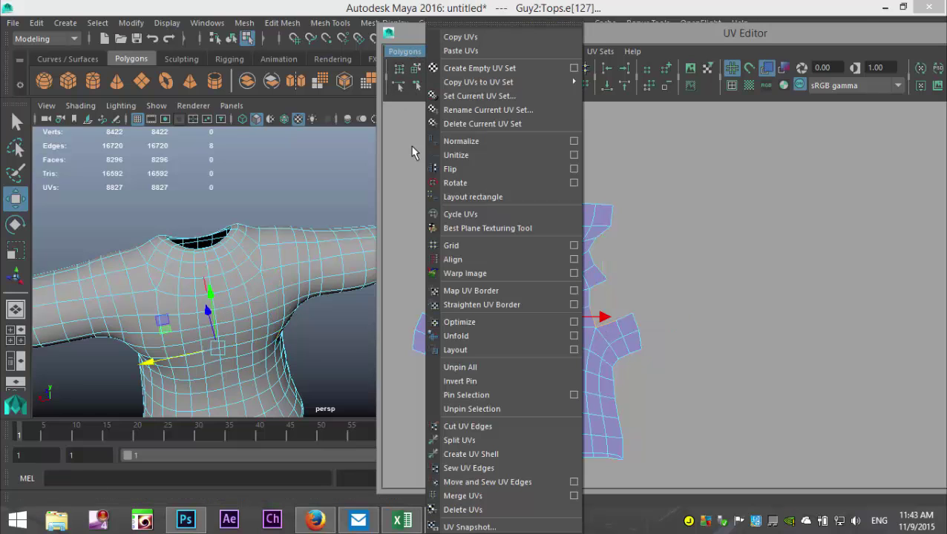
left_click(525, 480)
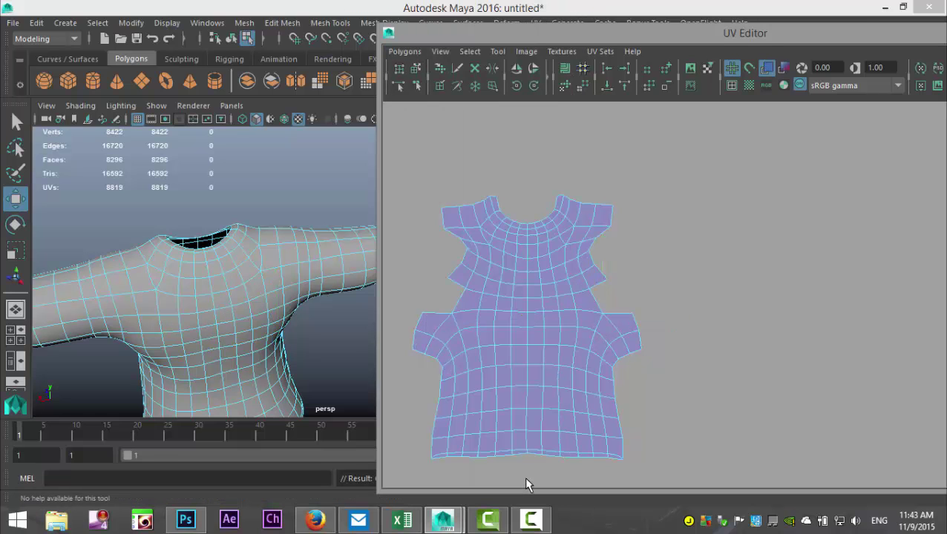
- Move and sew the next pair of split edges outward along both side notches of the back shell
left_click(620, 321)
left_click(444, 319, "shift")
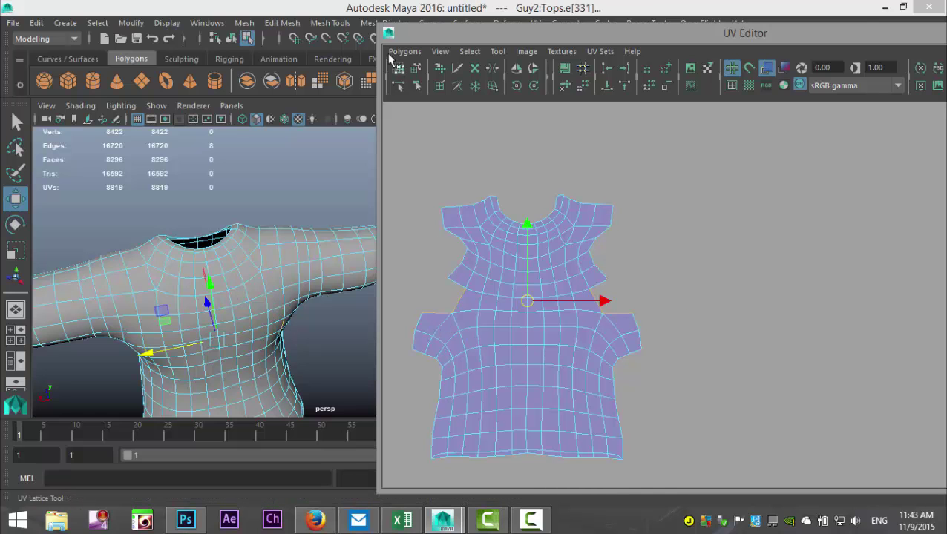
left_click(404, 51)
left_click(505, 479)
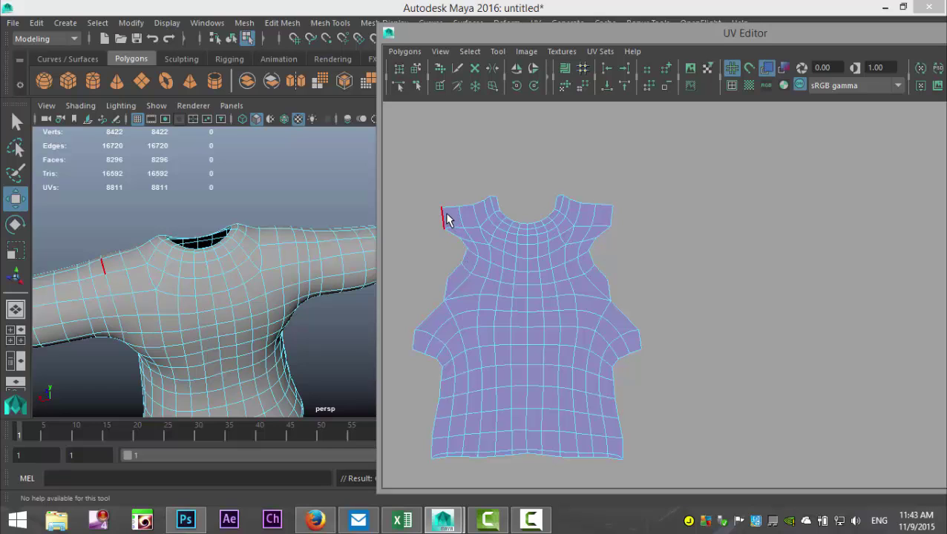
- Move and sew the last pair of split edges at the armhole notches on both sides of the shell
left_click(447, 295)
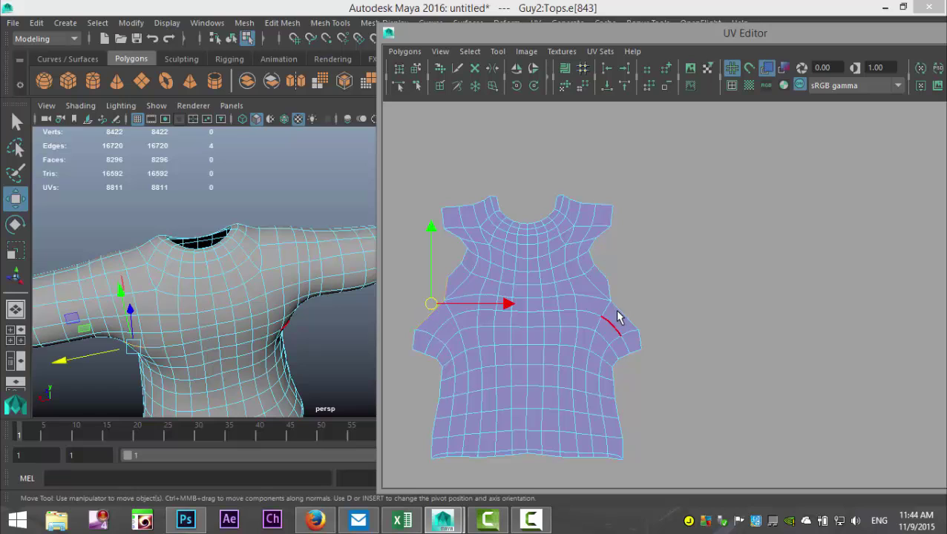
left_click(610, 303, "shift")
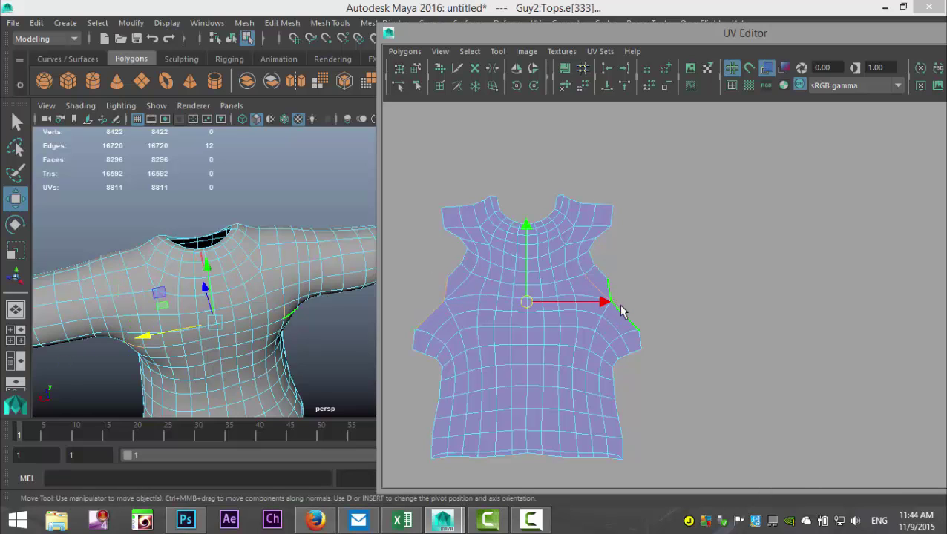
left_click(611, 299)
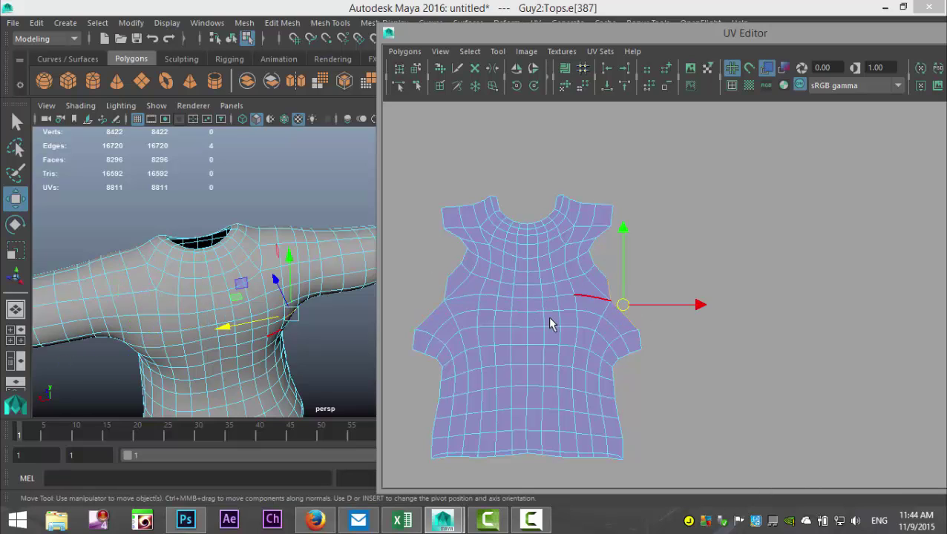
left_click(447, 295, "shift")
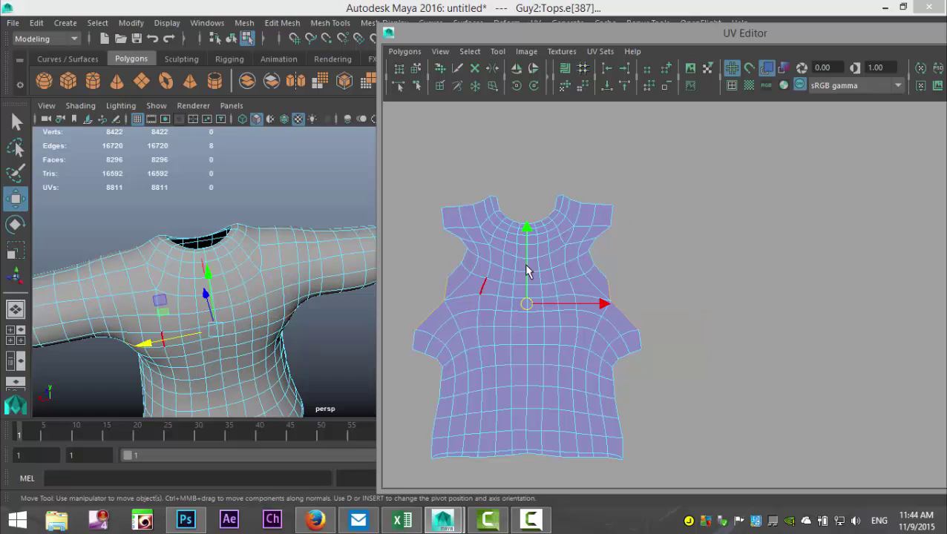
left_click(405, 51)
left_click(518, 479)
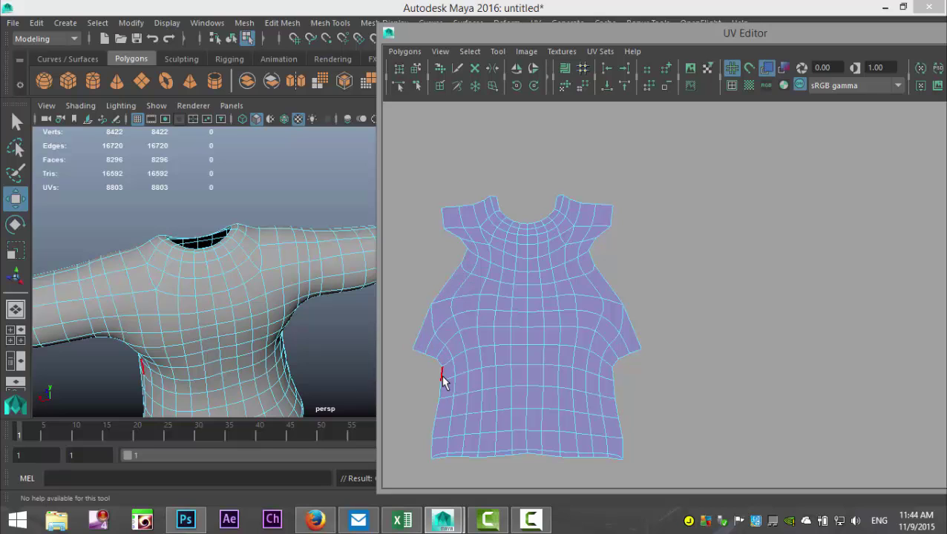
- Select all faces of the sewn shell and check which part of the shirt model it covers
mouse_move(530, 371)
right_mouse_down()
mouse_move(532, 384)
mouse_move(533, 348)
mouse_move(495, 356)
mouse_move(521, 356)
right_mouse_up()
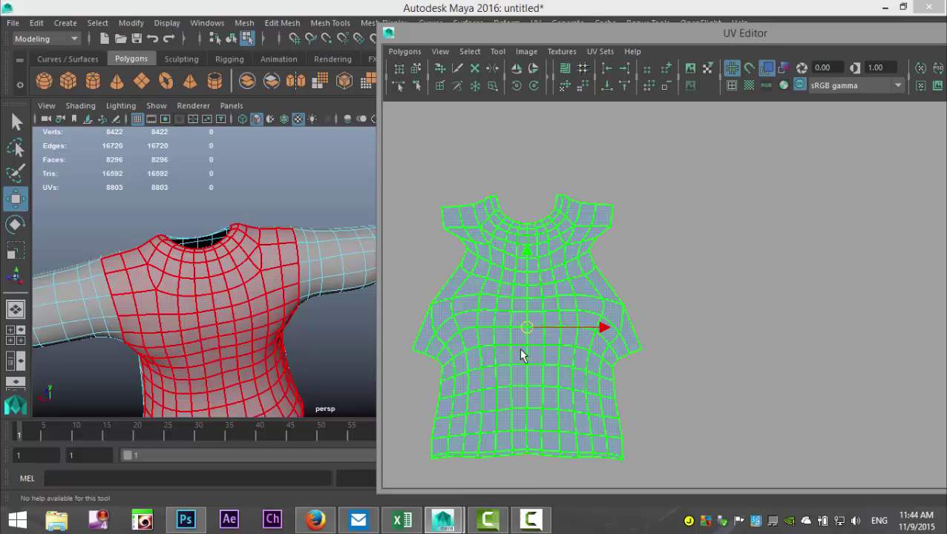
left_click(521, 351)
scroll(250, 307, "down", 5)
middle_click_drag(253, 308, 246, 354, "alt")
left_click_drag(247, 354, 286, 337, "alt")
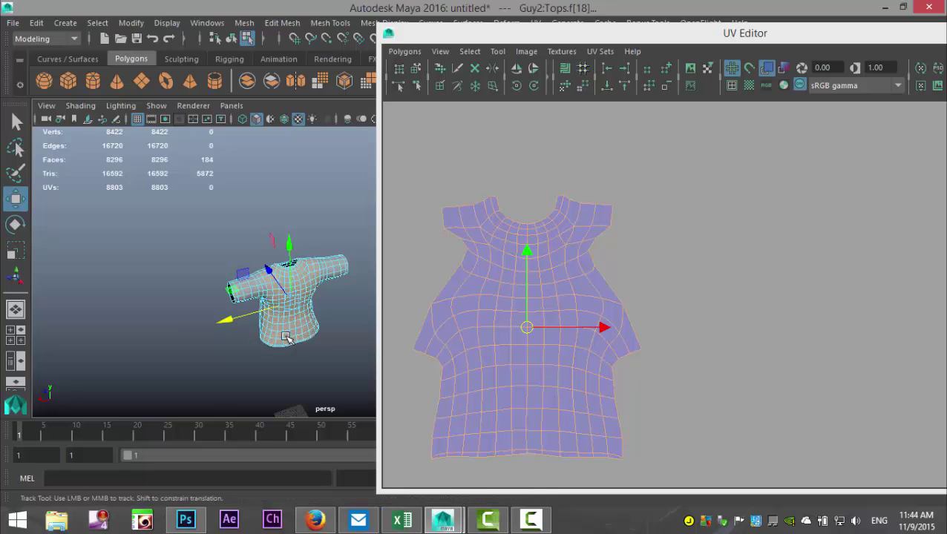
middle_click_drag(286, 337, 239, 334, "alt")
scroll(459, 379, "up", 2)
middle_click_drag(458, 378, 597, 426, "alt")
scroll(570, 348, "up", 2)
middle_click_drag(569, 348, 586, 397, "alt")
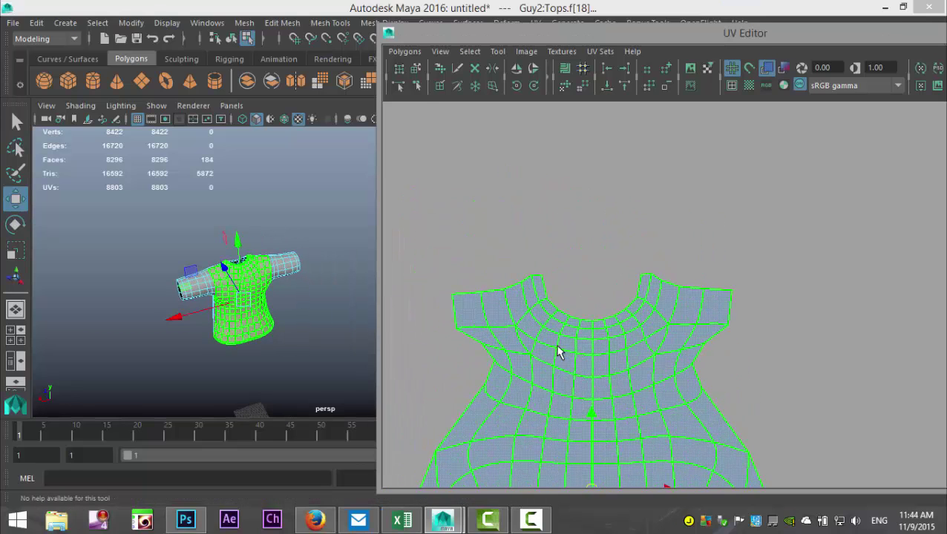
- Select the edge loop just inside the shell's neckline border from shoulder to shoulder and cut the UVs along it
right_click_drag(538, 299, 536, 258)
left_click(535, 291)
left_click(538, 295)
left_click(560, 324, "shift")
left_click(572, 328, "shift")
left_click(583, 335, "shift")
left_click(594, 331, "shift")
left_click(602, 331, "shift")
left_click(614, 328, "shift")
left_click(635, 314, "shift")
left_click(644, 306, "shift")
left_click(649, 295, "shift")
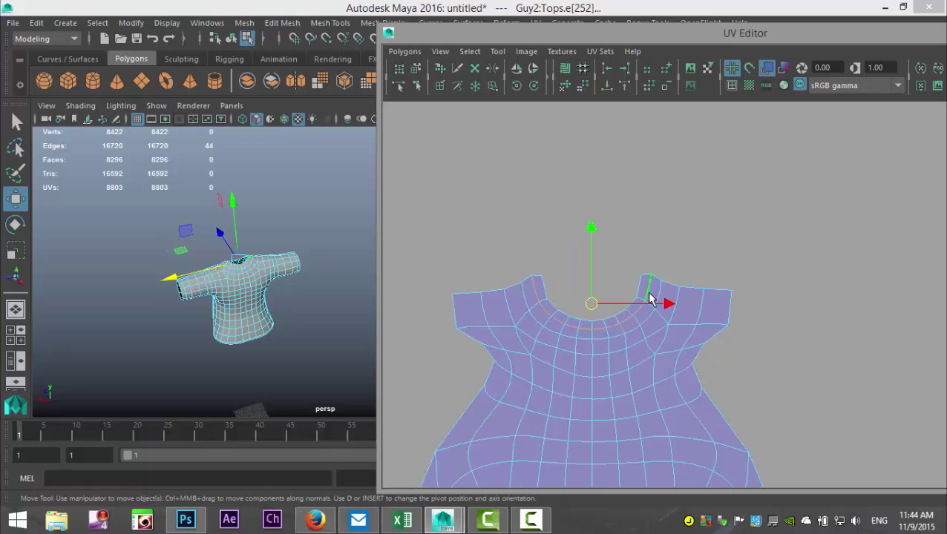
left_click(404, 51)
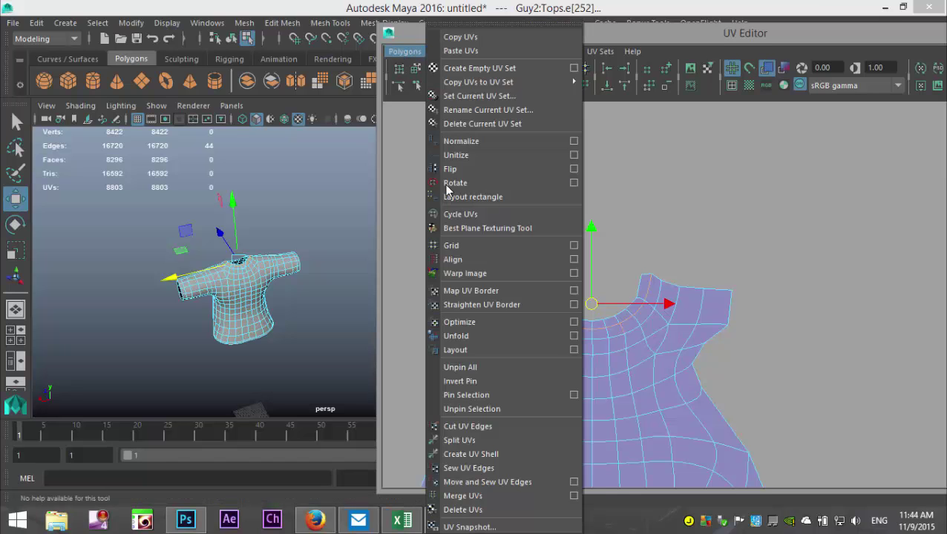
left_click(467, 427)
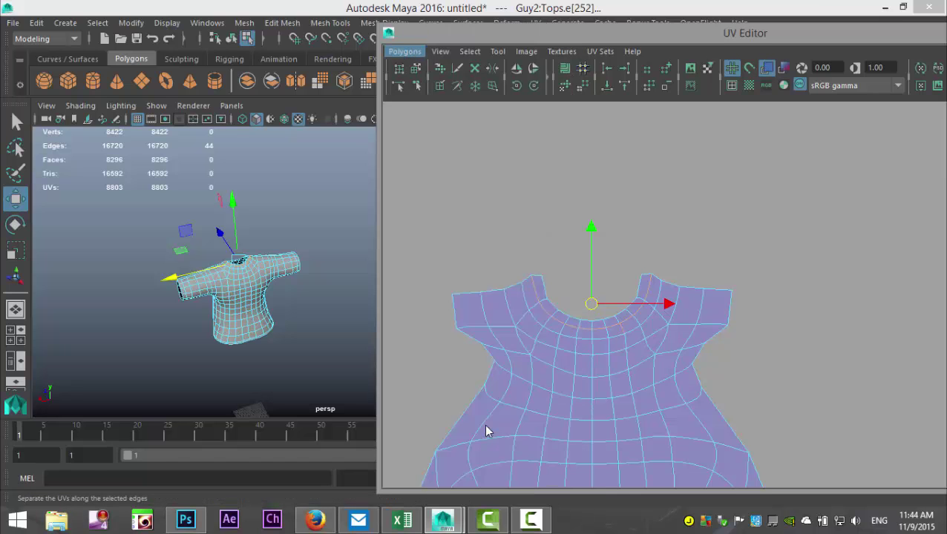
- Select the separated collar strip's faces and move the strip up clear of the body shell
mouse_move(566, 327)
right_mouse_down()
mouse_move(568, 315)
mouse_move(555, 313)
right_mouse_up()
left_click(568, 327)
left_click_drag(590, 307, 638, 189)
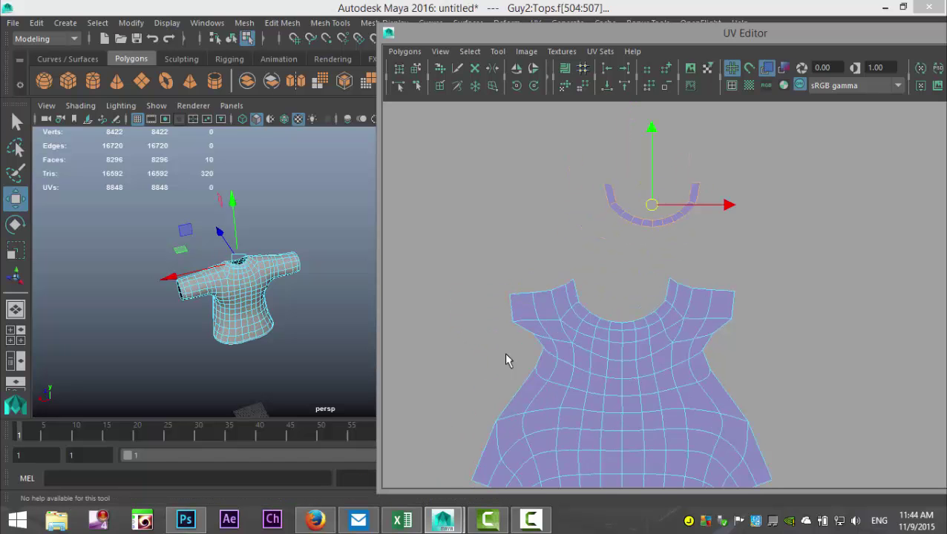
- Select the faces of all the shirt's UV shells and lay them out automatically in the UV tile
left_click(549, 378)
scroll(666, 389, "down", 3)
middle_click_drag(666, 389, 630, 352, "alt")
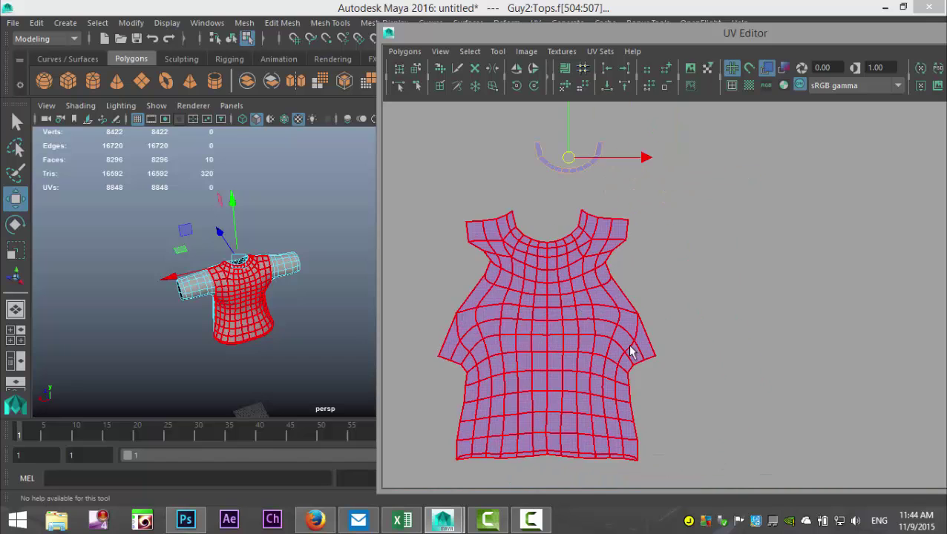
left_click(630, 352)
scroll(630, 380, "down", 6)
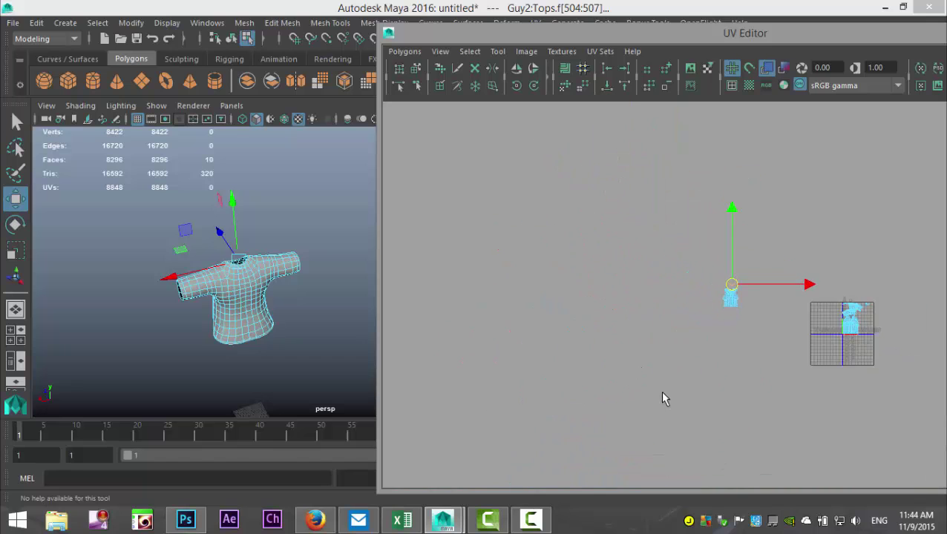
middle_click_drag(663, 393, 577, 382, "alt")
left_click_drag(562, 217, 868, 454)
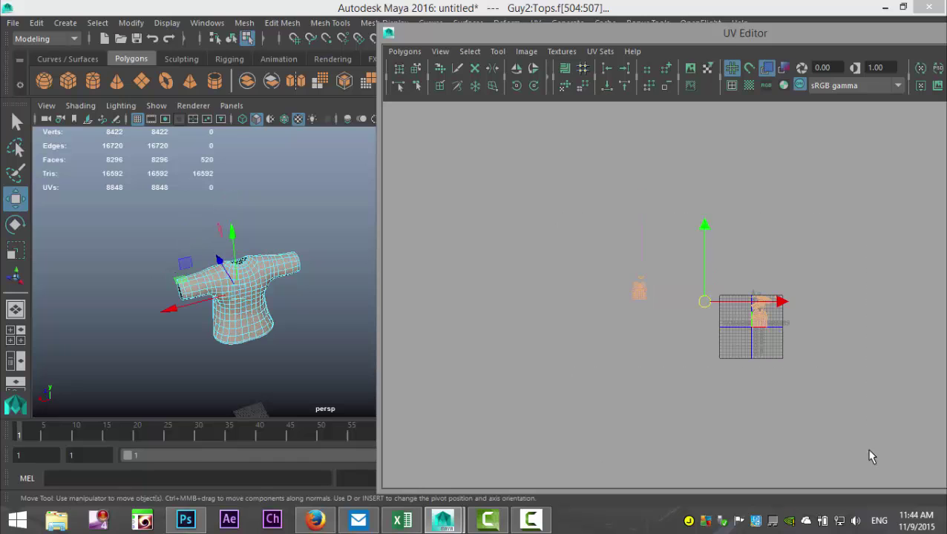
left_click(409, 52)
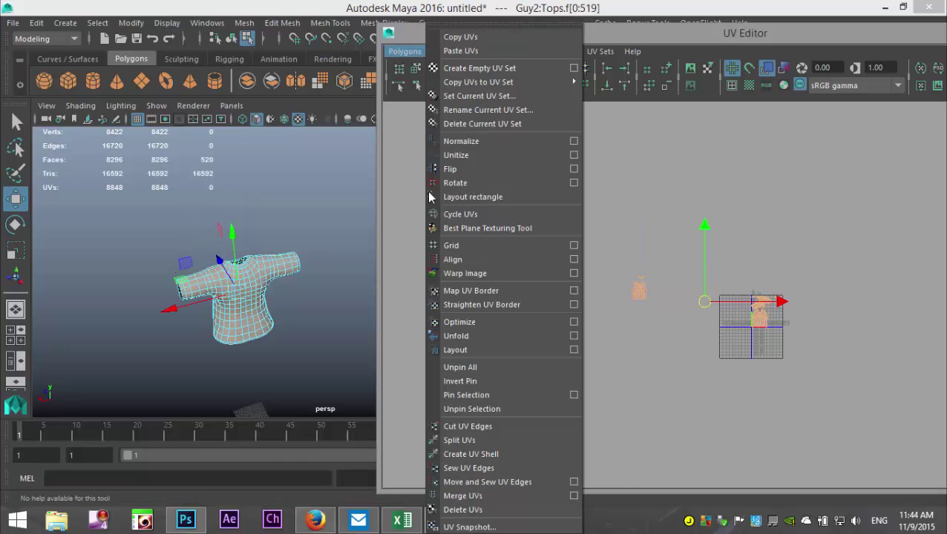
left_click(472, 353)
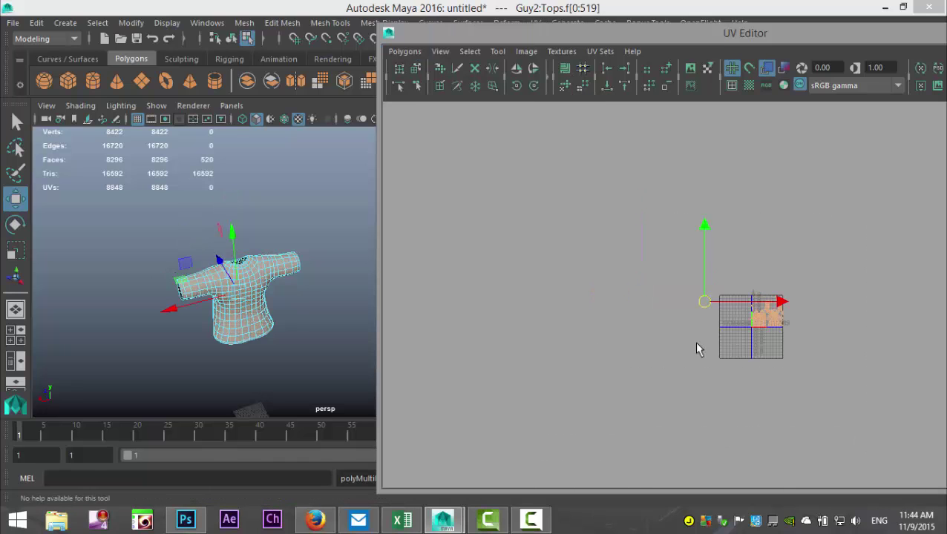
- Examine the packed shells in the UV tile and compare the collar strip with the model's neckline
scroll(703, 340, "up", 4)
scroll(705, 345, "up", 5)
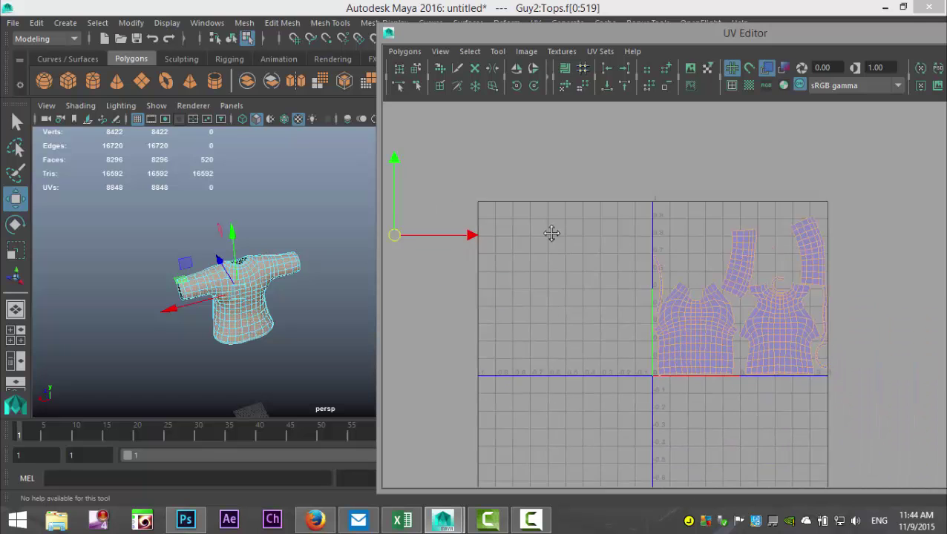
double_click(604, 297)
scroll(603, 293, "up", 1)
middle_click_drag(601, 338, 639, 407, "alt")
left_click(623, 406)
double_click(620, 395)
scroll(620, 397, "up", 1)
double_click(691, 278)
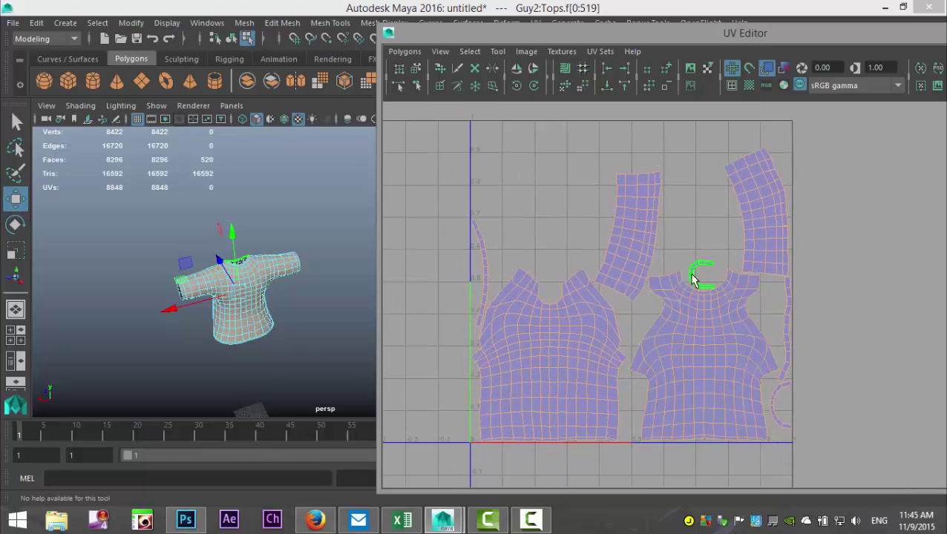
left_click_drag(202, 260, 336, 312, "alt")
scroll(322, 303, "up", 3)
left_click_drag(245, 308, 296, 280, "alt")
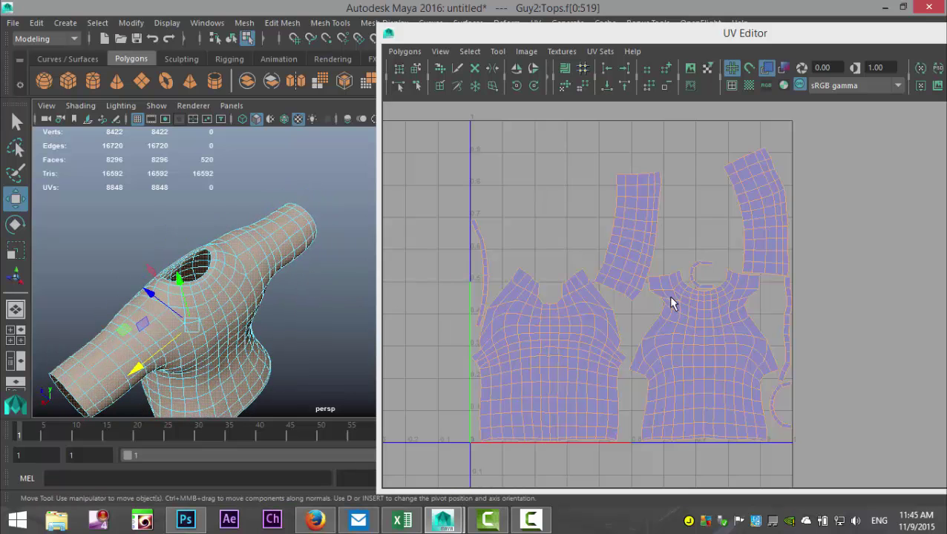
- Select the two curved collar strips in turn to identify which part of the neckline each covers
right_click_drag(691, 278, 697, 235)
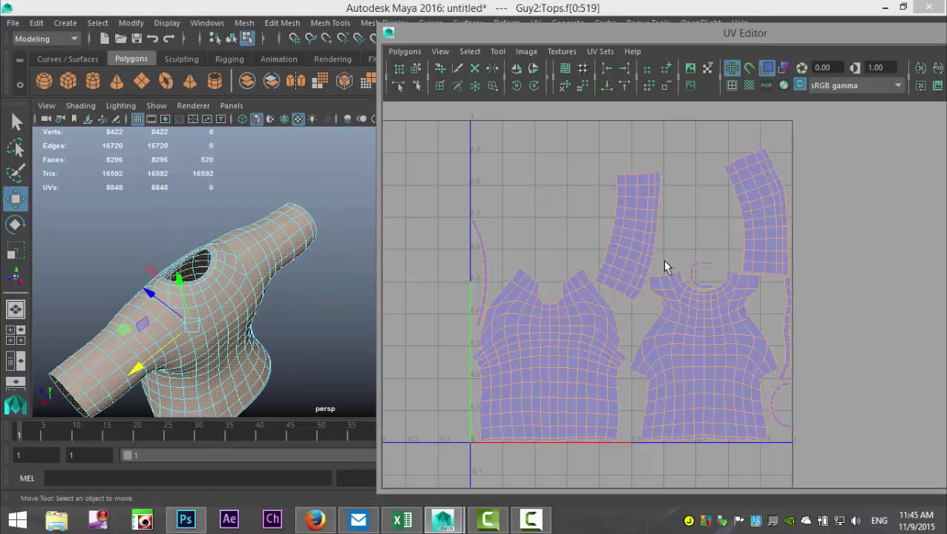
double_click(691, 281)
key("ctrl+F11")
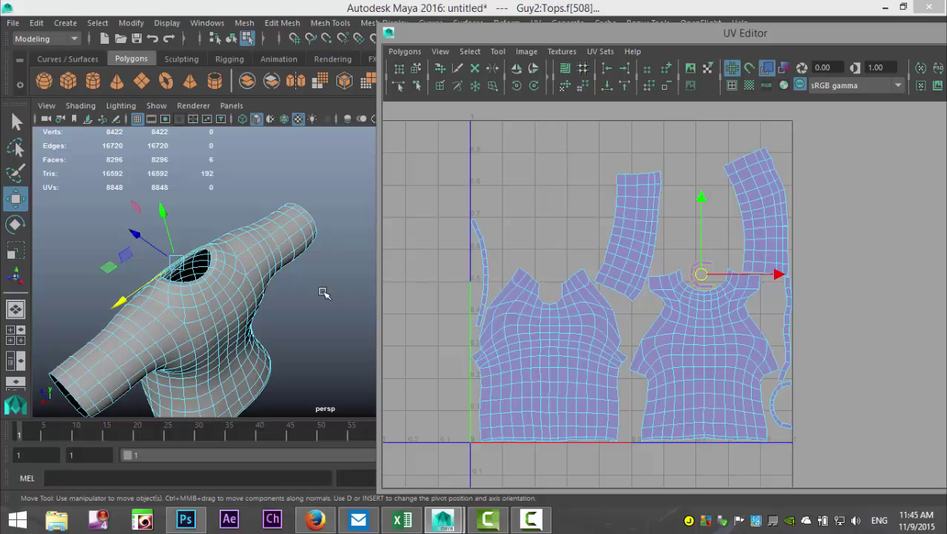
key("f")
mouse_move(321, 309)
left_mouse_down("alt")
mouse_move(369, 296)
mouse_move(312, 315)
left_mouse_up("alt")
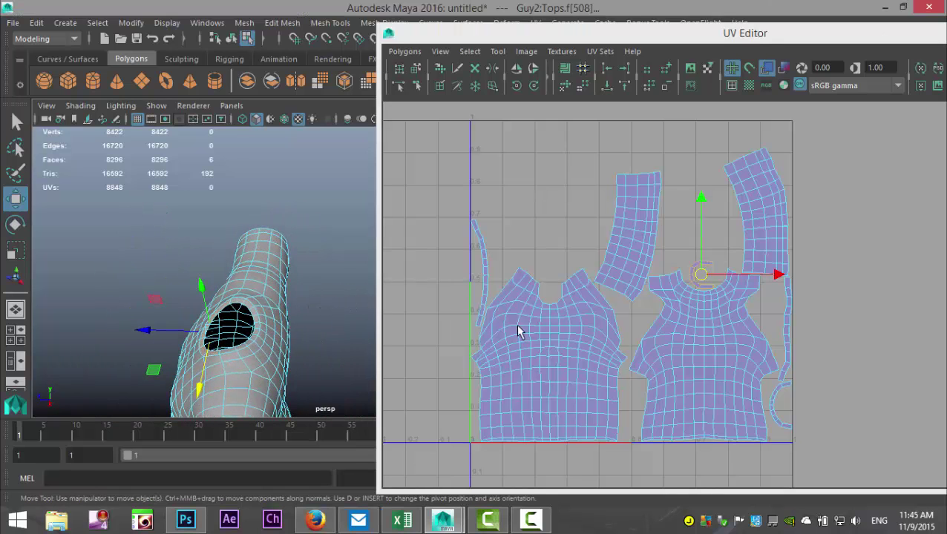
left_click(775, 421)
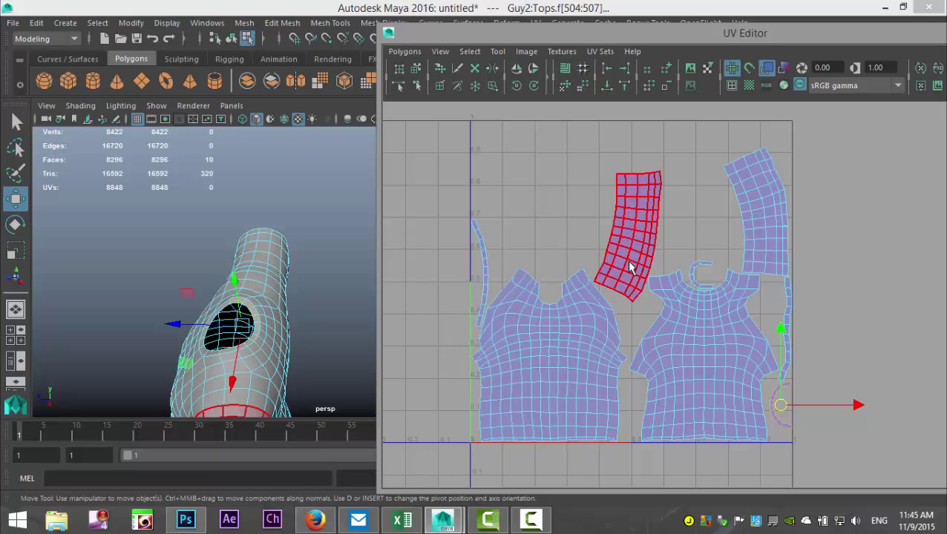
scroll(750, 256, "down", 3)
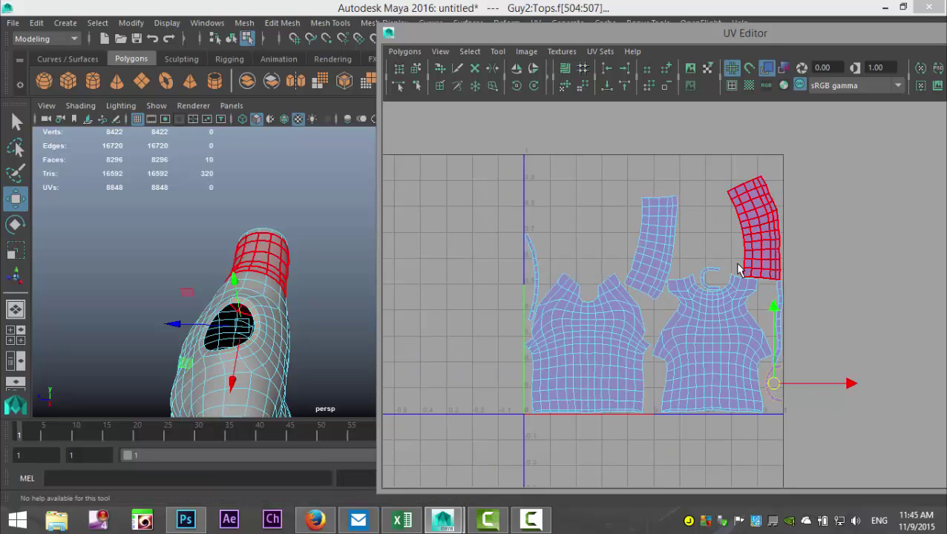
- Select the whole shirt object and assign it a new Lambert material
left_click_drag(165, 290, 266, 279, "alt")
middle_click_drag(266, 279, 87, 143, "alt")
left_click_drag(104, 281, 194, 291, "alt")
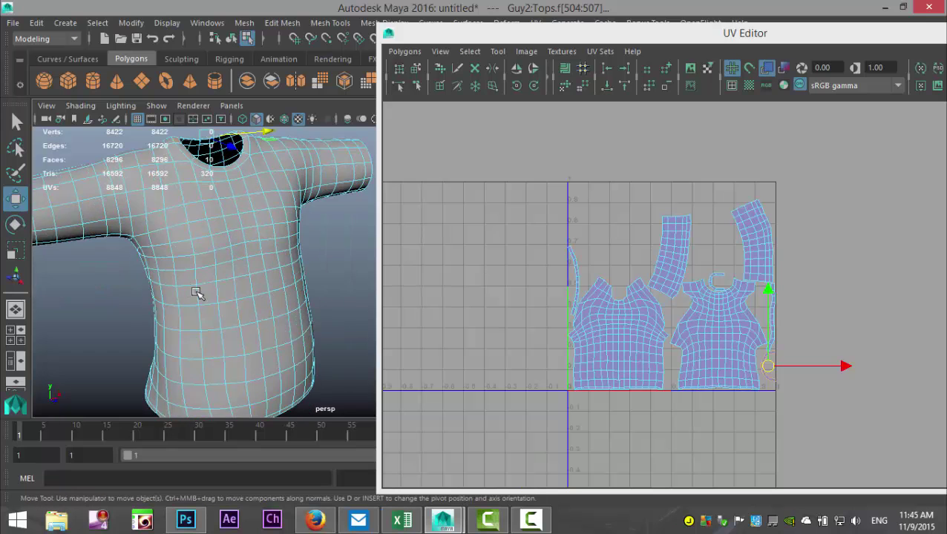
left_click(199, 292)
right_click_drag(215, 294, 284, 100)
right_click_drag(208, 272, 252, 459)
type("la")
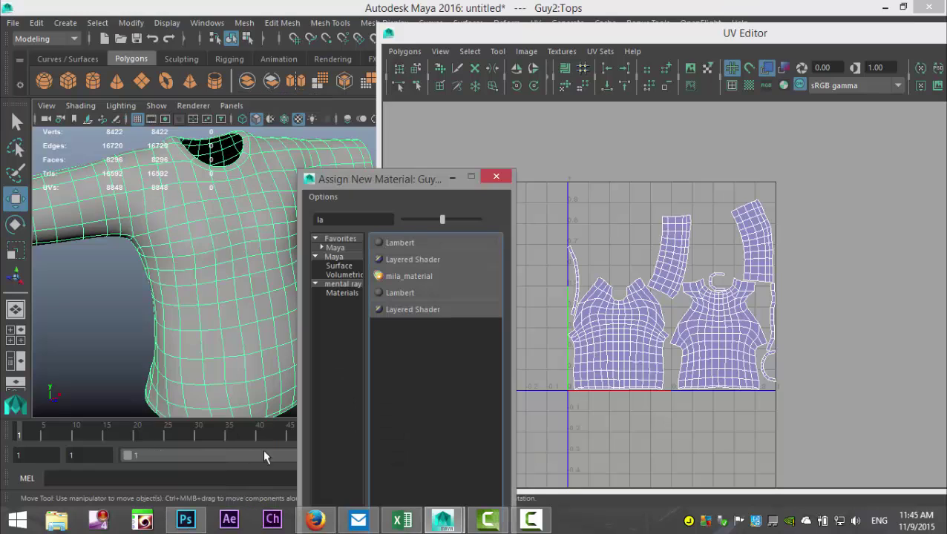
left_click(412, 245)
- Minimize the UV Editor and connect a File texture to the new Lambert material's Color
left_click_drag(888, 38, 497, 79)
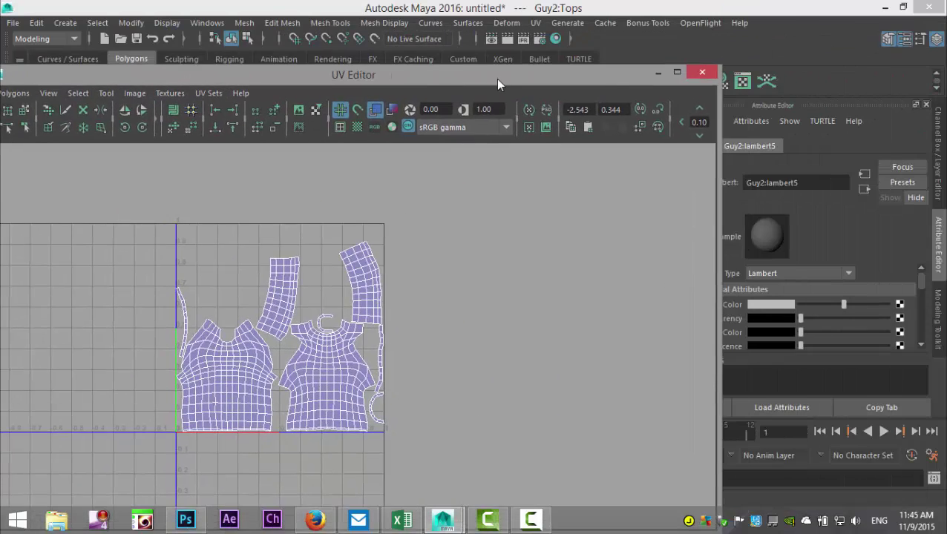
left_click(658, 72)
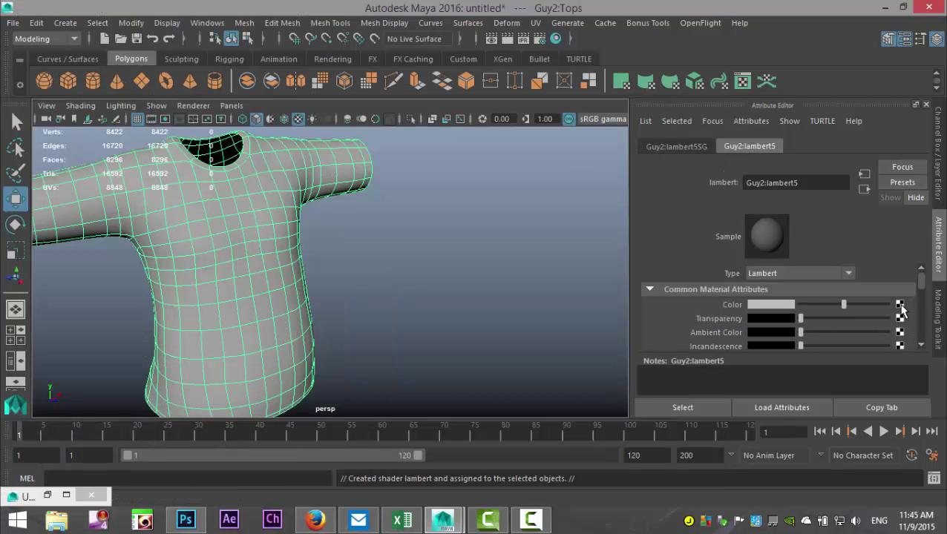
left_click(899, 304)
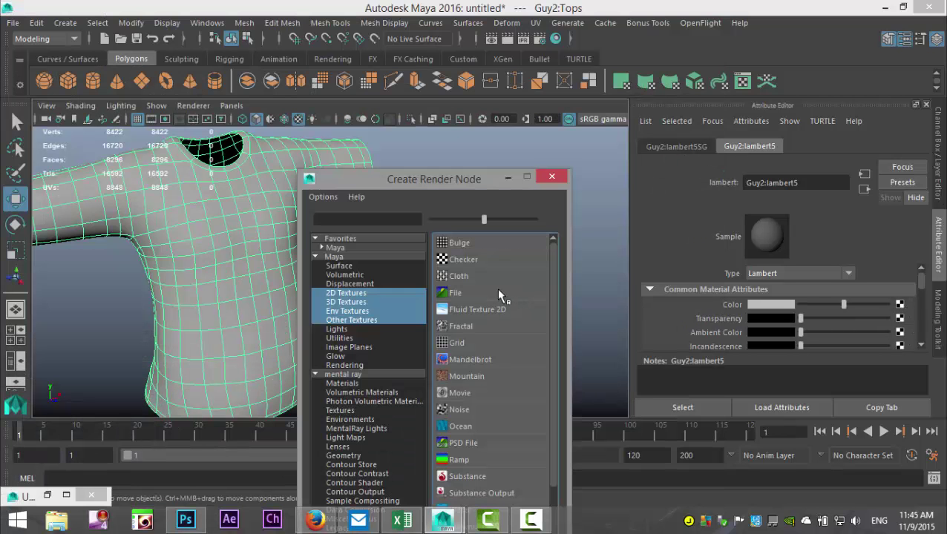
left_click(455, 292)
- Preview the fabric images on the Desktop and load "Striped texture.jpg" into the shirt's File texture
left_click(903, 339)
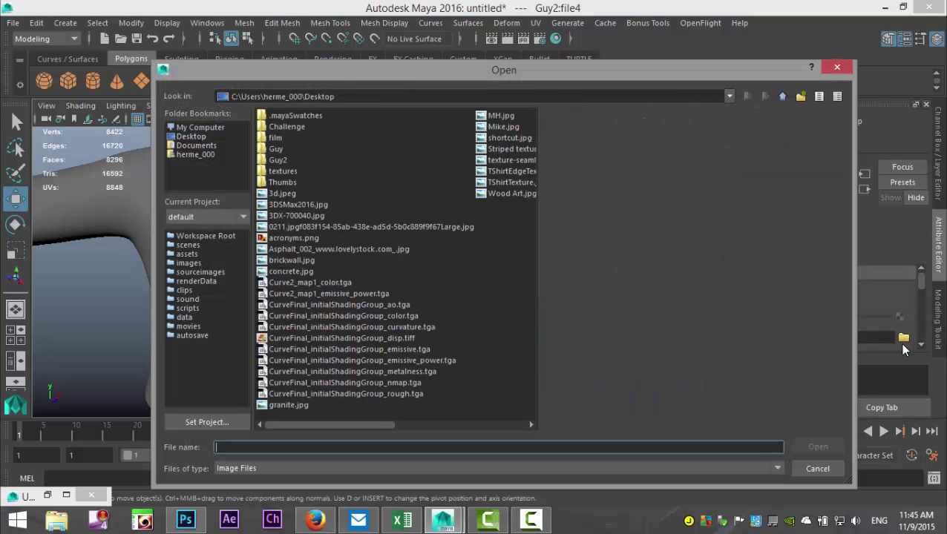
left_click(517, 183)
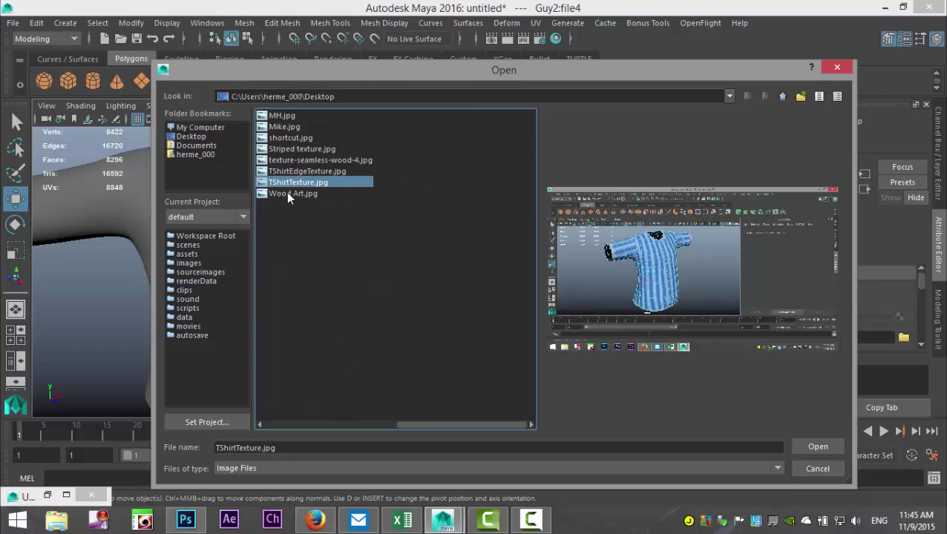
left_click(293, 173)
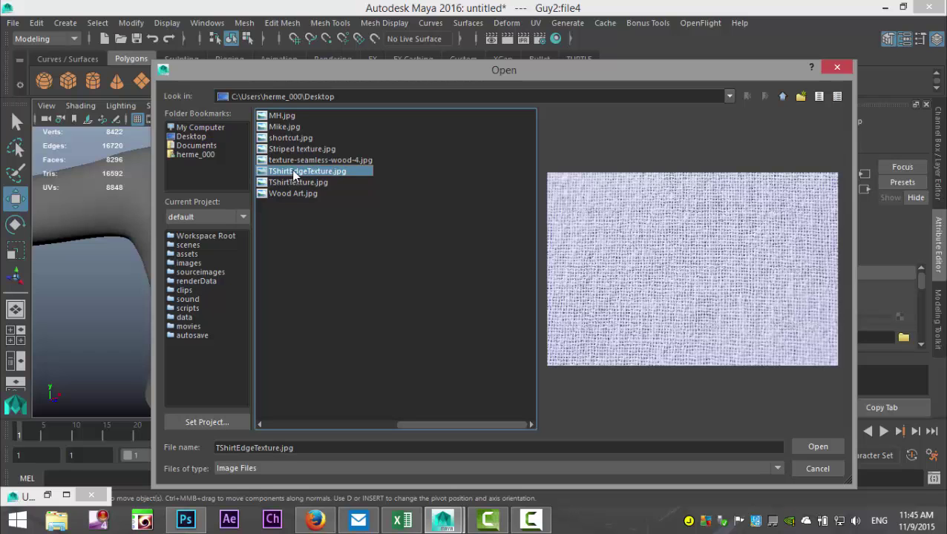
key("Up")
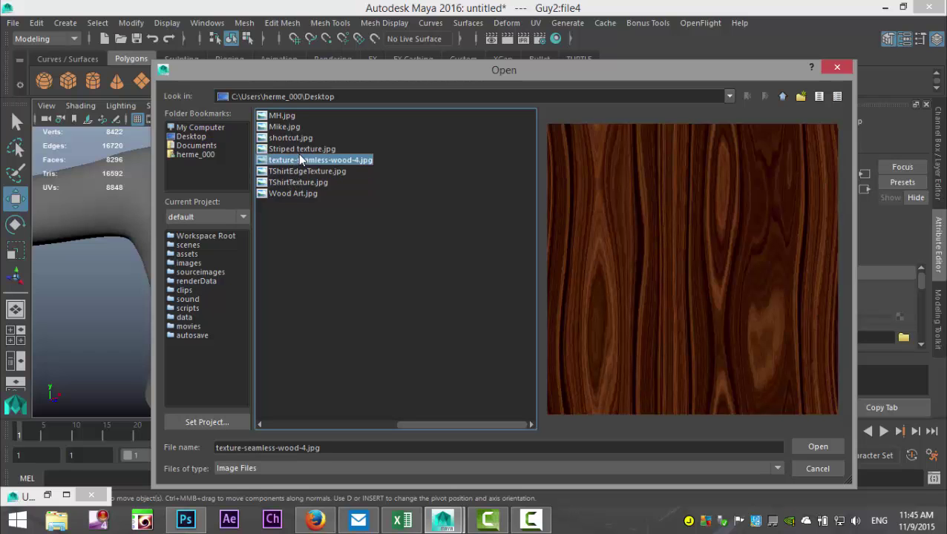
left_click(301, 150)
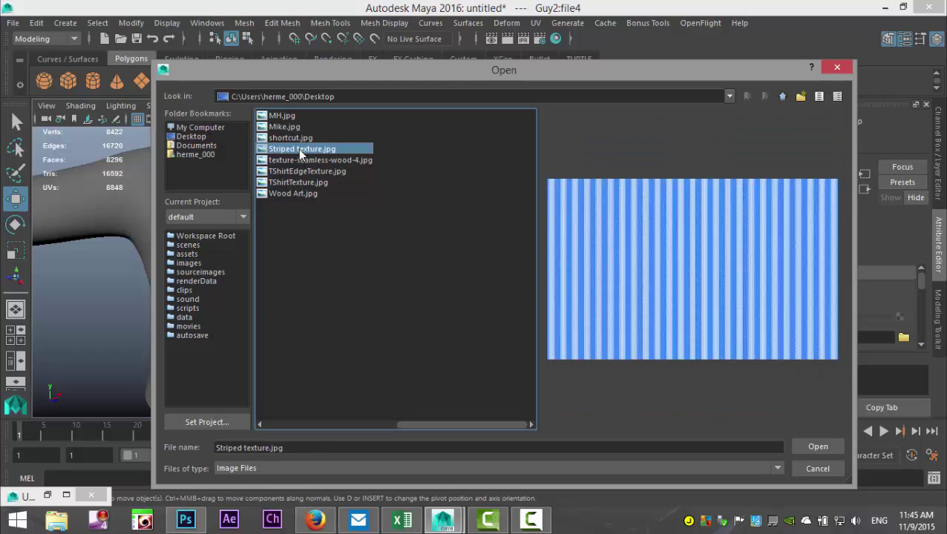
left_click(816, 445)
- Switch to face selection and select the full face loop around the shirt's collar
left_click_drag(372, 288, 502, 254, "alt")
middle_click_drag(498, 256, 451, 349, "alt")
left_click_drag(452, 348, 105, 290, "alt")
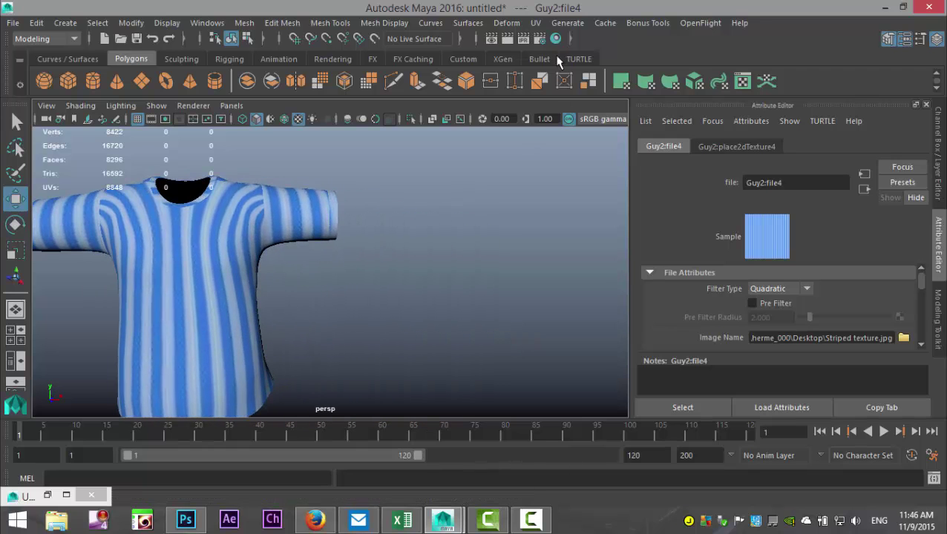
scroll(357, 271, "up", 3)
middle_click_drag(357, 271, 525, 265, "alt")
left_click_drag(525, 265, 512, 329, "alt")
scroll(488, 309, "up", 3)
right_click_drag(351, 181, 351, 157)
left_click(346, 253)
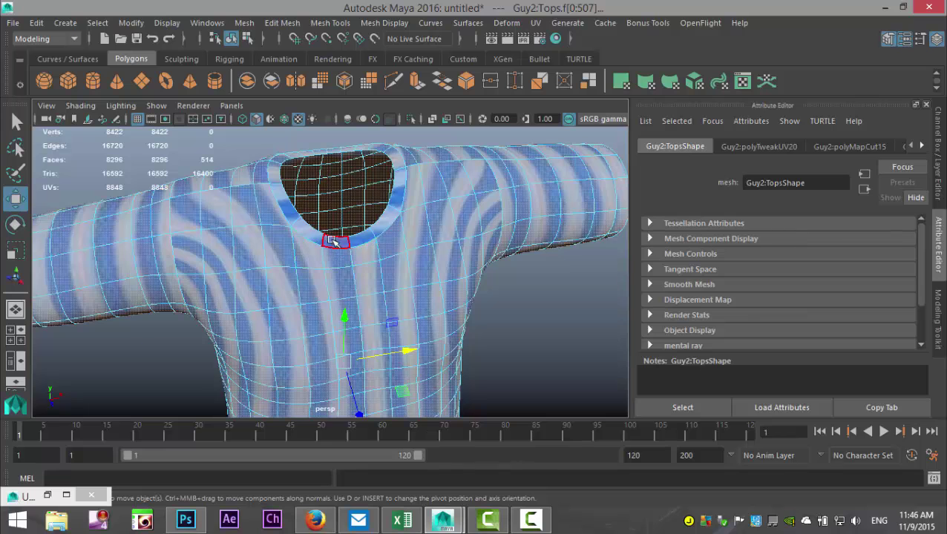
left_click(332, 241)
double_click(367, 234, "shift")
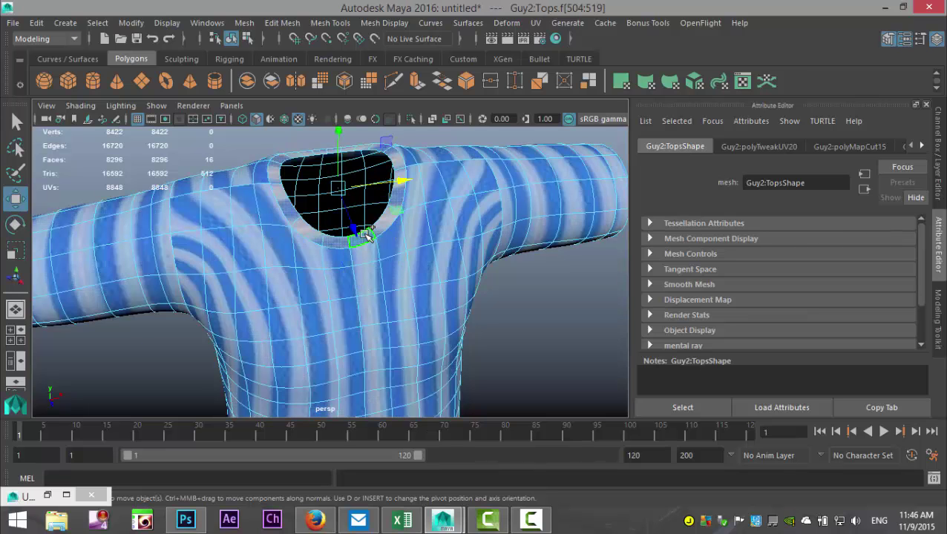
- Assign a new Lambert material to the collar faces, with "TShirtEdgeTexture.jpg" as the File texture on its Color
mouse_move(274, 243)
left_mouse_down("alt")
mouse_move(274, 287)
mouse_move(276, 261)
left_mouse_up("alt")
right_click_drag(328, 265, 361, 463)
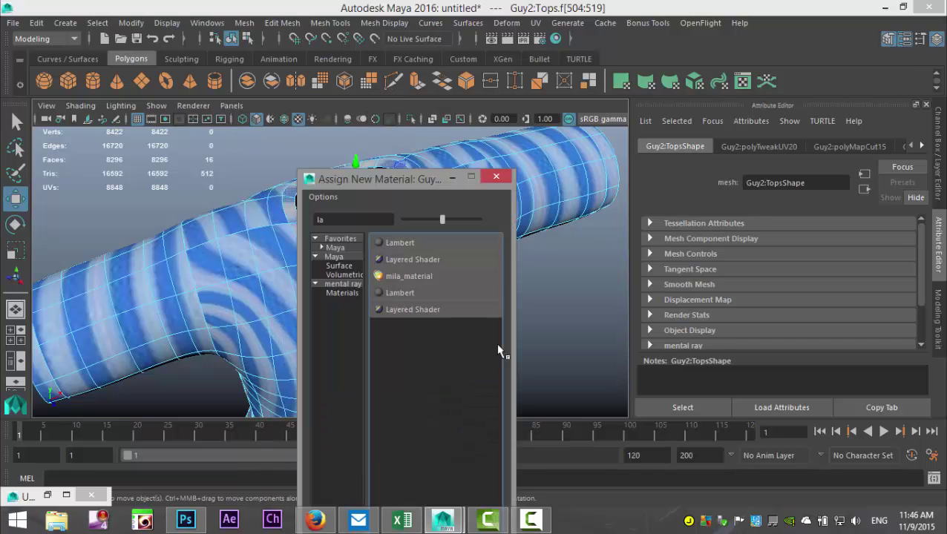
left_click(399, 243)
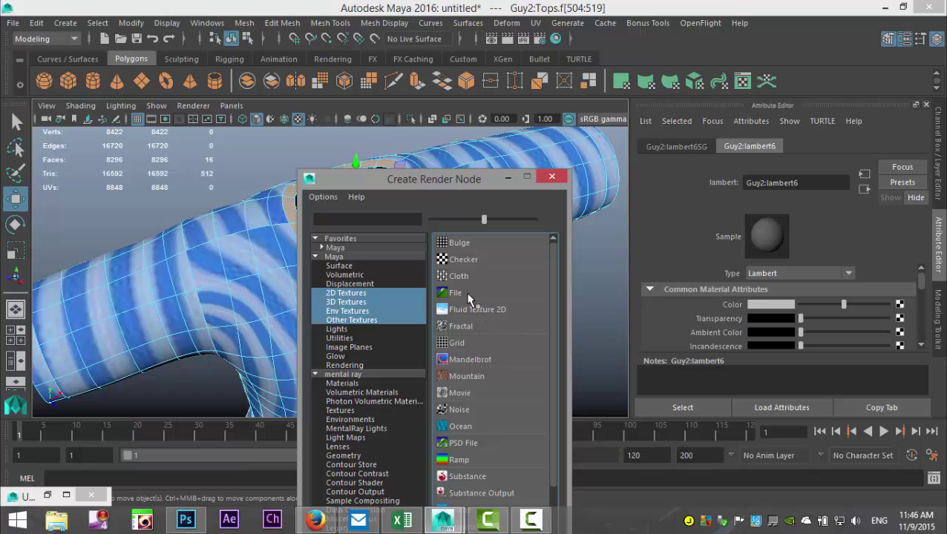
left_click(455, 293)
left_click(903, 338)
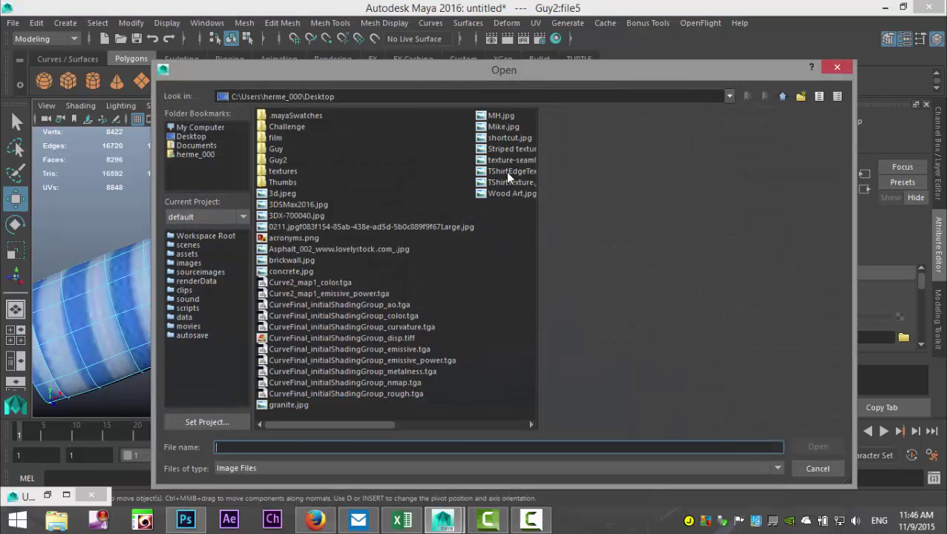
left_click(508, 172)
left_click(817, 448)
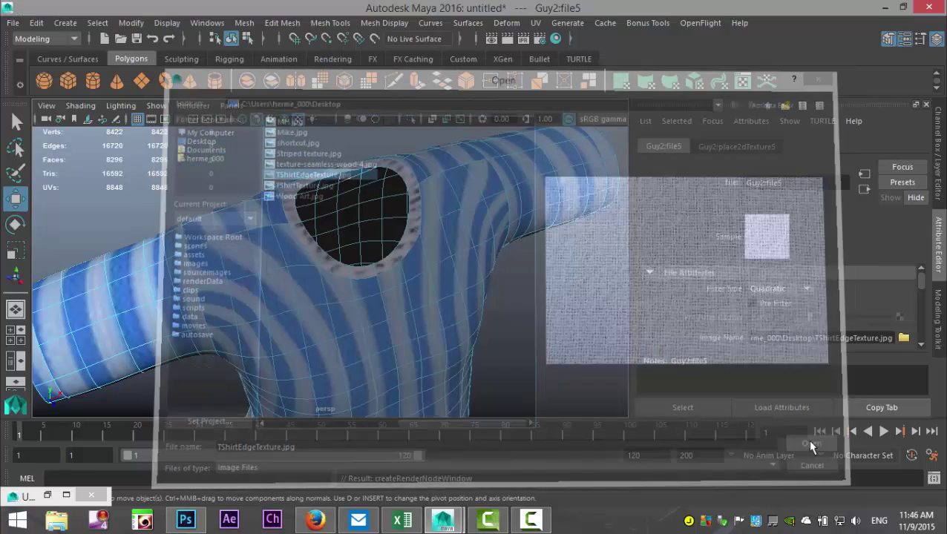
- Select the face loops at both sleeve ends and assign them the collar's existing edge-fabric material
left_click_drag(483, 326, 606, 293, "alt")
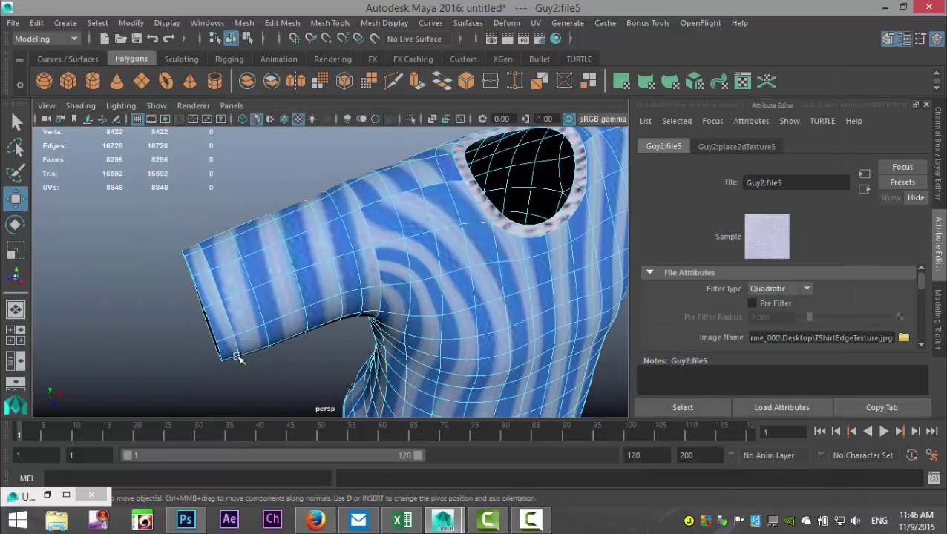
left_click(214, 306)
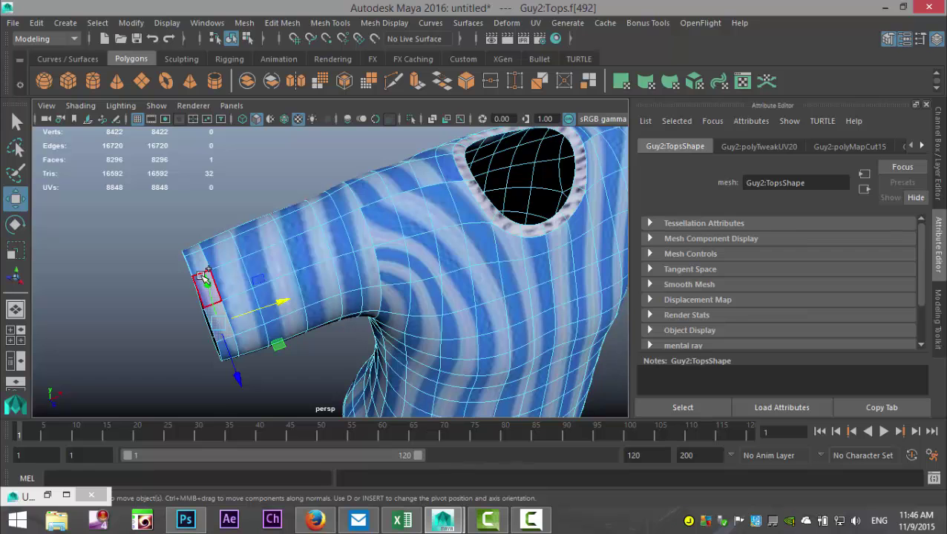
double_click(202, 295)
left_click_drag(423, 303, 251, 296, "alt")
double_click(381, 197, "shift")
right_click_drag(382, 193, 508, 448)
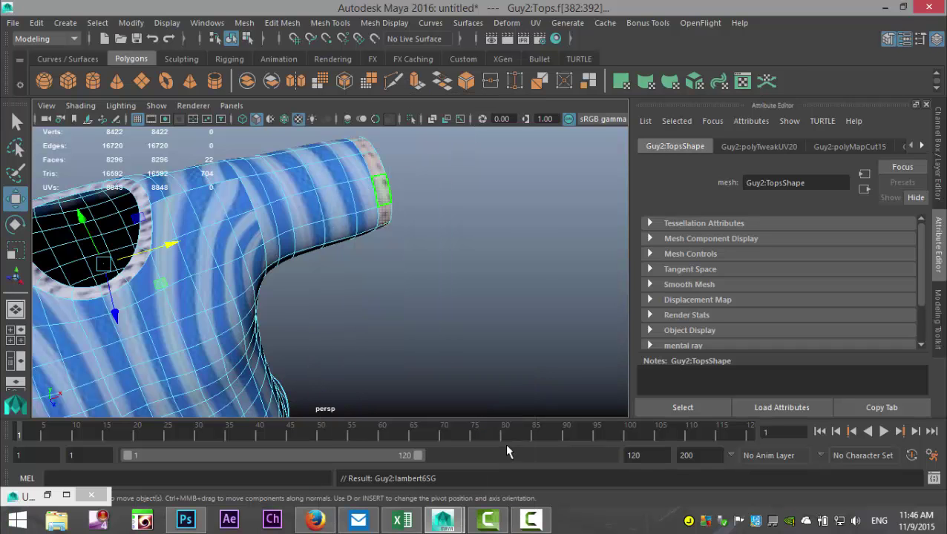
- Select the face loop along the shirt's bottom hem and assign it the existing edge-fabric material
left_click(486, 317)
key("f")
left_click_drag(403, 353, 476, 272, "alt")
middle_click_drag(482, 334, 484, 266, "alt")
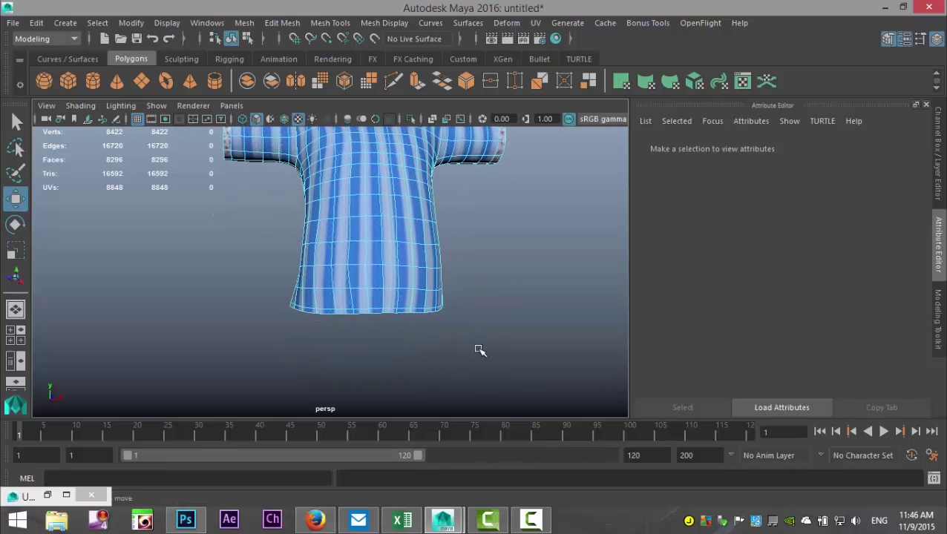
right_click_drag(480, 351, 538, 380, "alt")
left_click(384, 389)
double_click(328, 383, "shift")
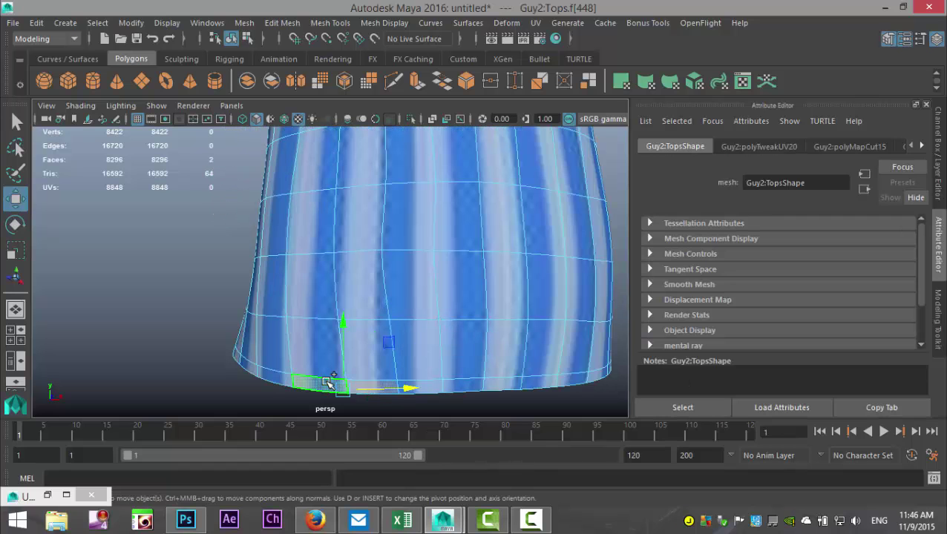
right_click_drag(328, 384, 449, 448)
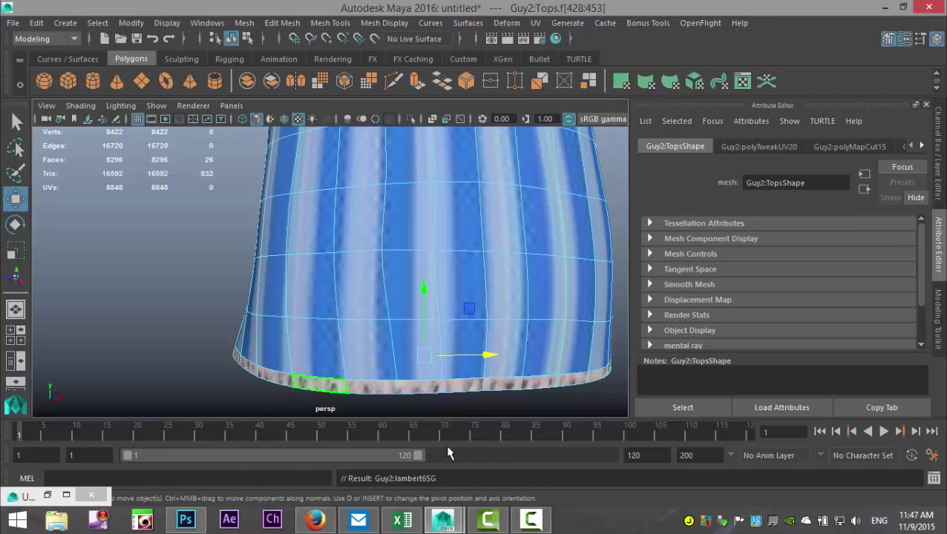
- Clear the hem selection, open the UV Editor and place it beside the shirt in the viewport
left_click(192, 286)
key("f")
left_click_drag(327, 264, 384, 281, "alt")
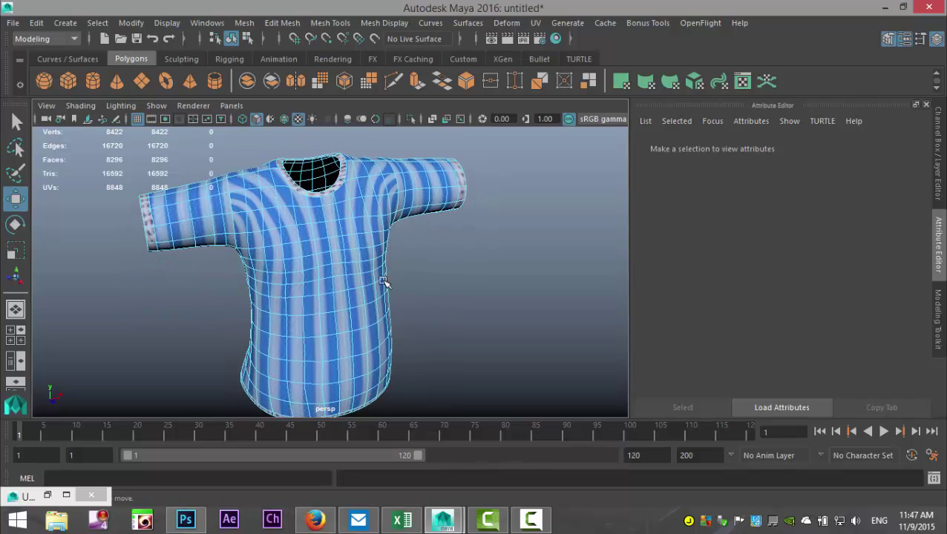
left_click(535, 23)
left_click(579, 33)
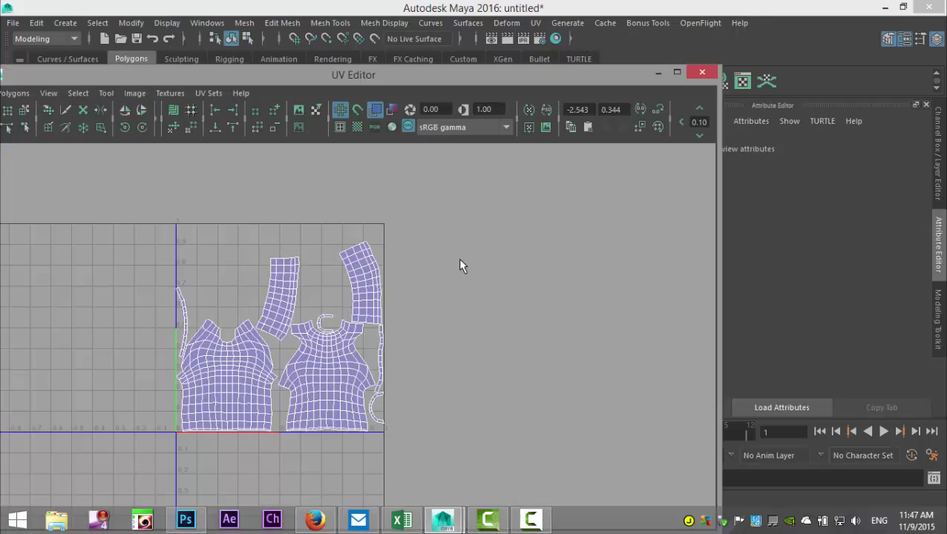
left_click_drag(85, 76, 534, 30)
left_click_drag(271, 191, 222, 245, "alt")
- Unfold the shirt's front body shell and move it outside the UV tile
right_click_drag(664, 338, 620, 315)
left_click(669, 343)
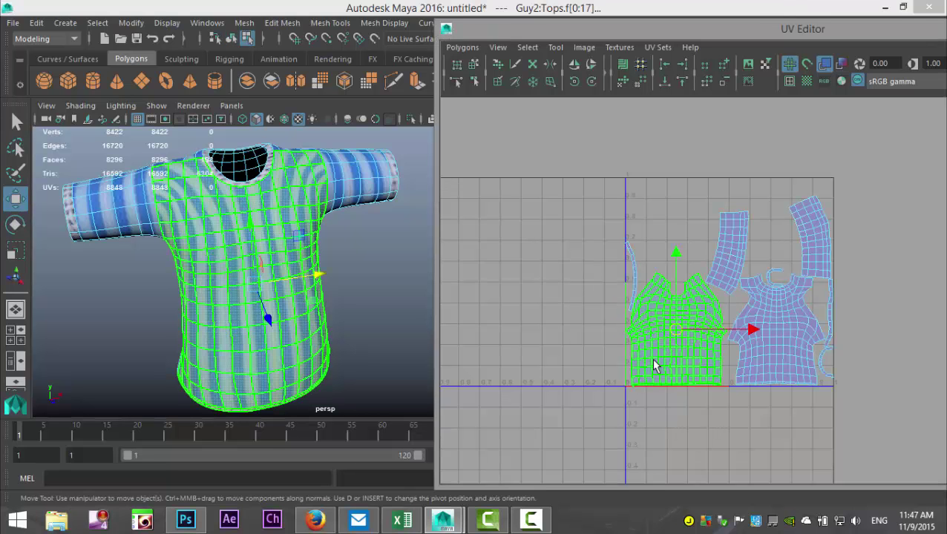
left_click(462, 49)
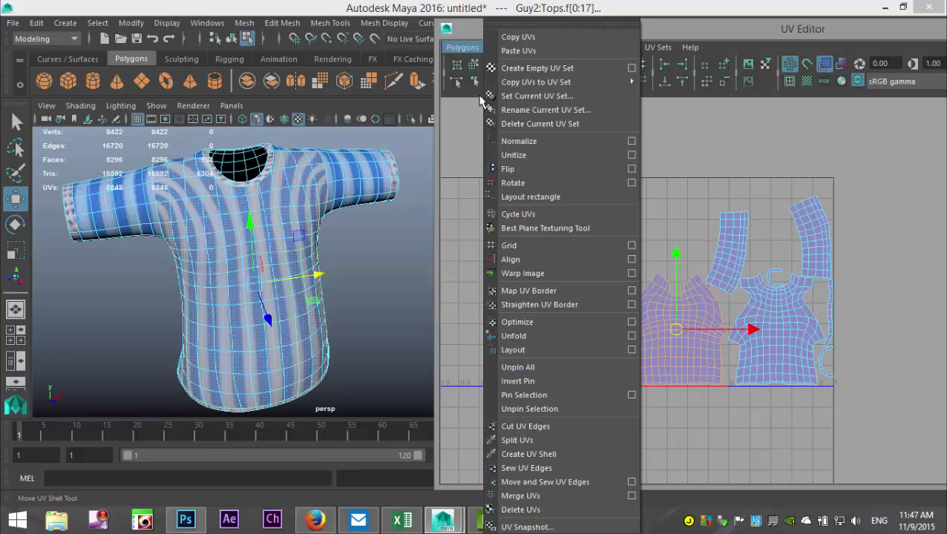
left_click(528, 335)
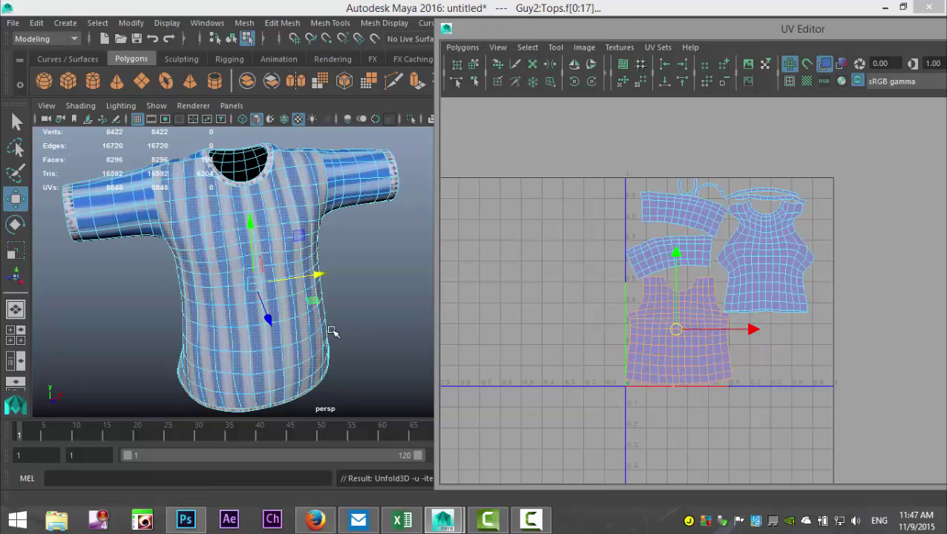
left_click_drag(372, 333, 377, 354, "alt")
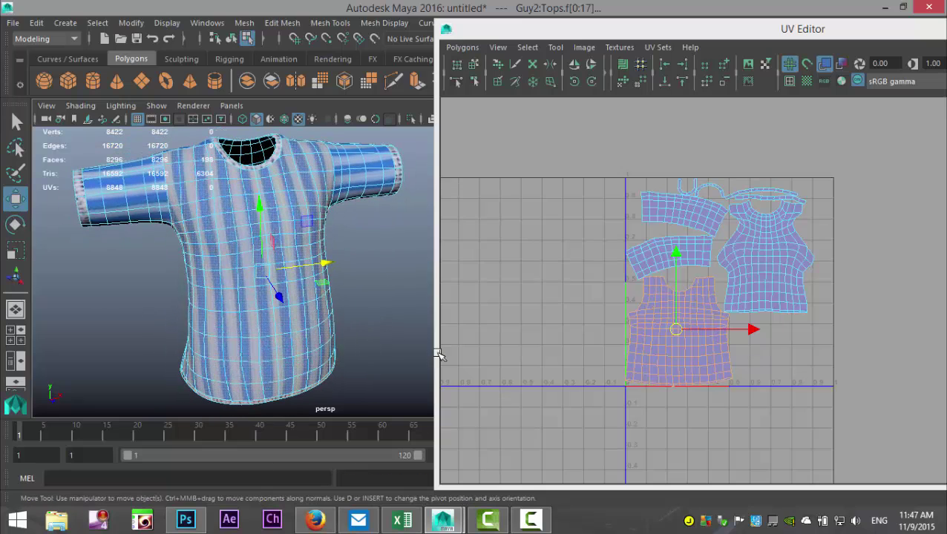
left_click_drag(675, 332, 507, 343)
left_click(681, 360)
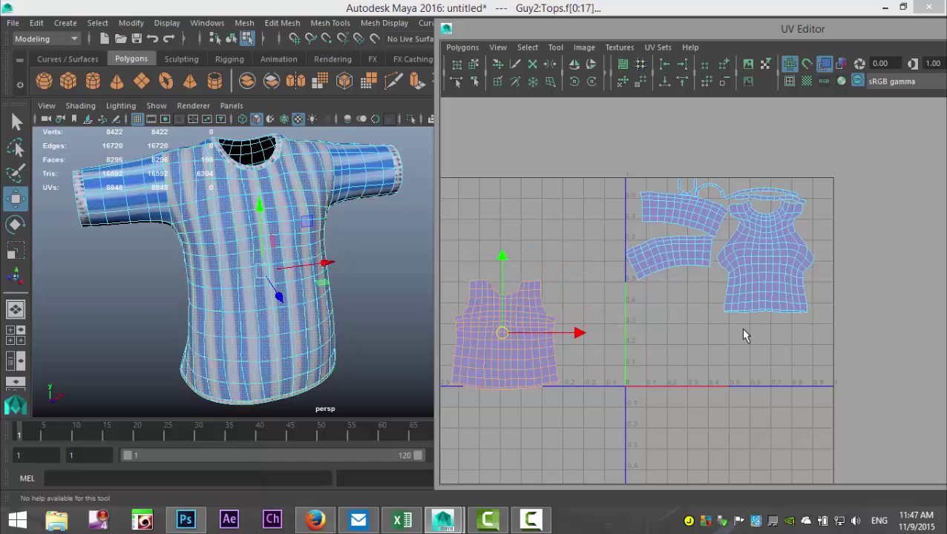
- Select the shirt's back body shell and unfold it
left_click(749, 273)
left_click_drag(340, 312, 297, 330, "alt")
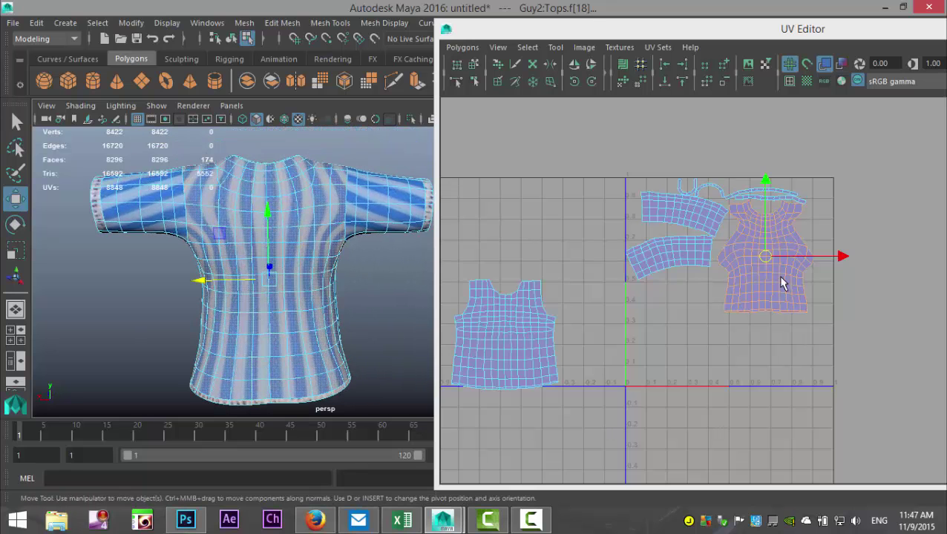
left_click(462, 47)
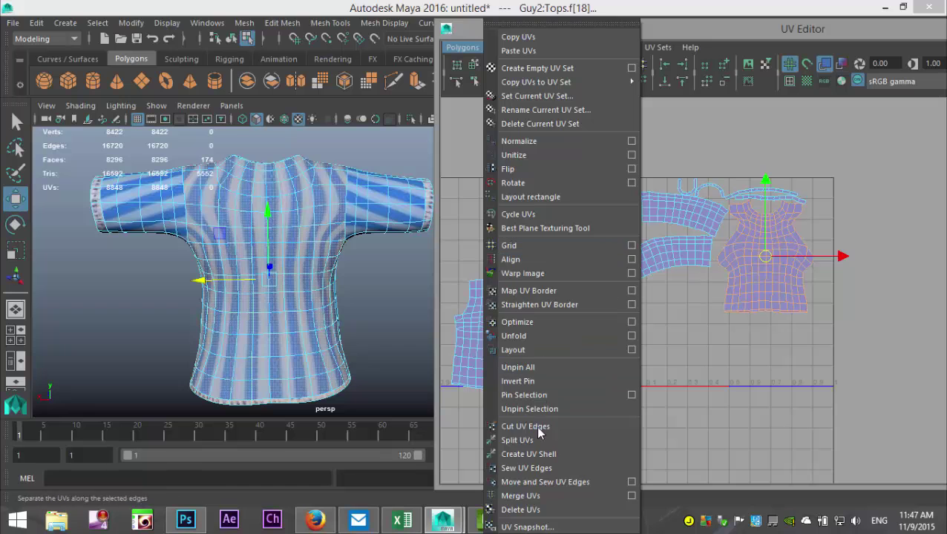
left_click(523, 336)
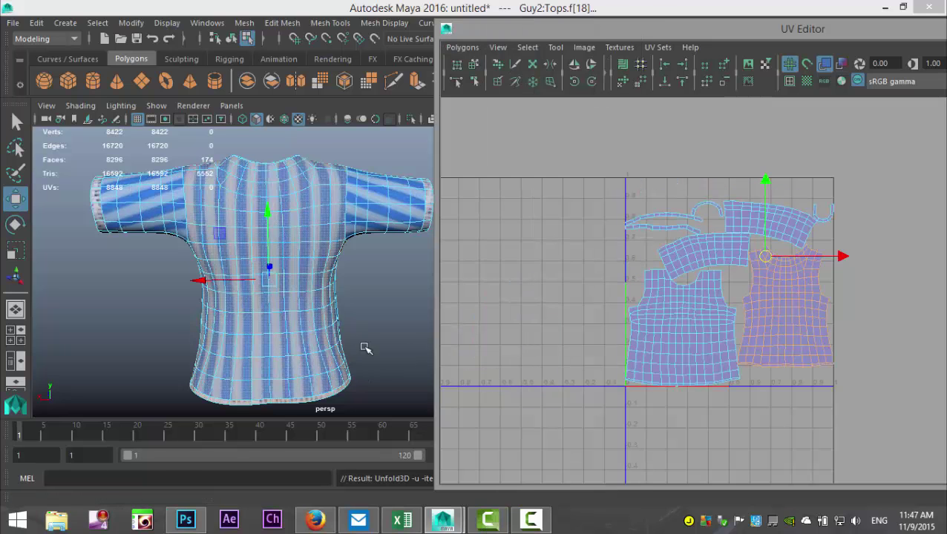
left_click(822, 336)
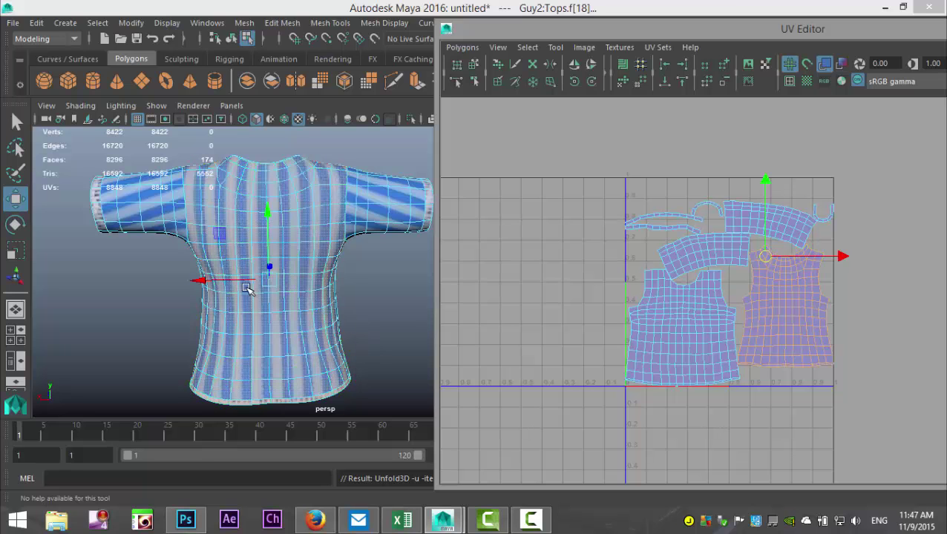
- Unfold the sleeve shell above the front body shell and rotate it slightly clockwise so the stripes run straight along the sleeve
left_click_drag(115, 293, 148, 310, "alt")
right_click_drag(698, 256, 654, 242)
left_click(695, 259)
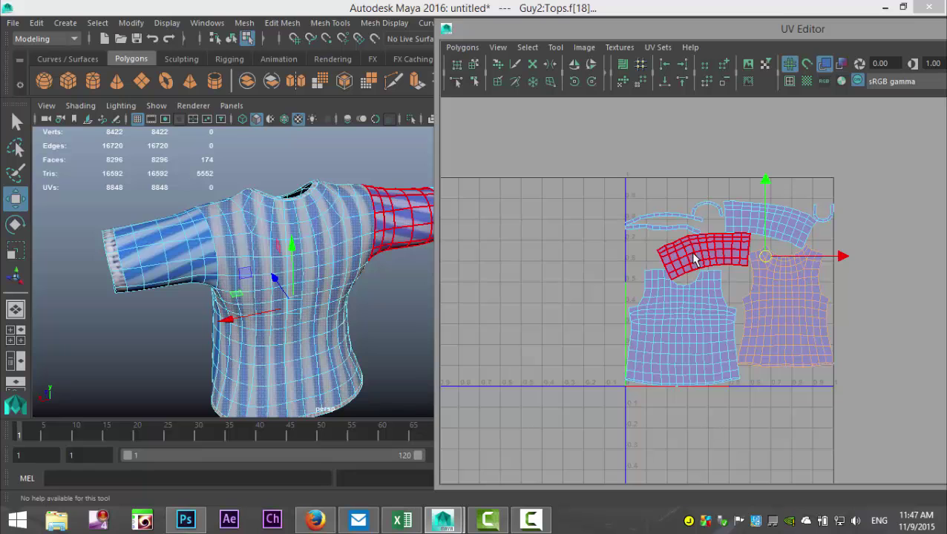
left_click(695, 259)
left_click_drag(357, 280, 294, 294, "alt")
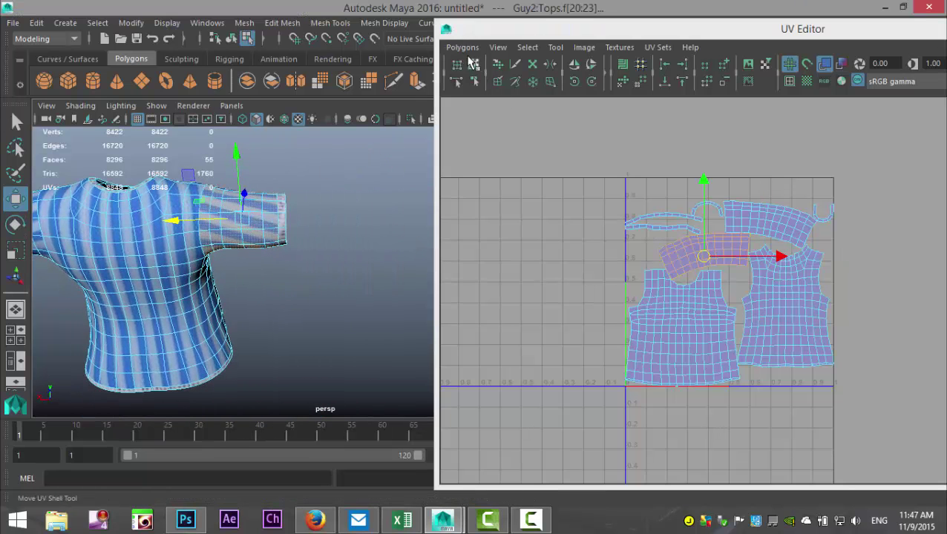
left_click(462, 47)
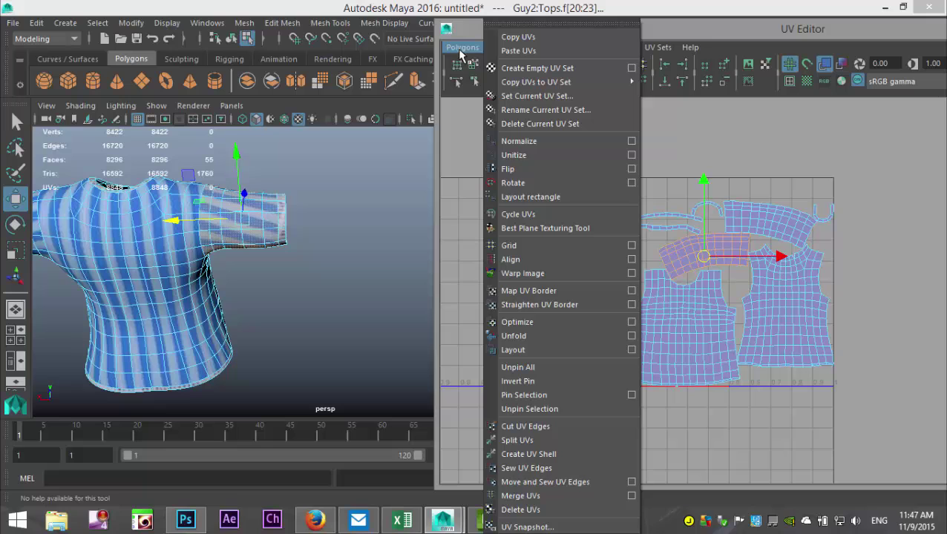
left_click(513, 336)
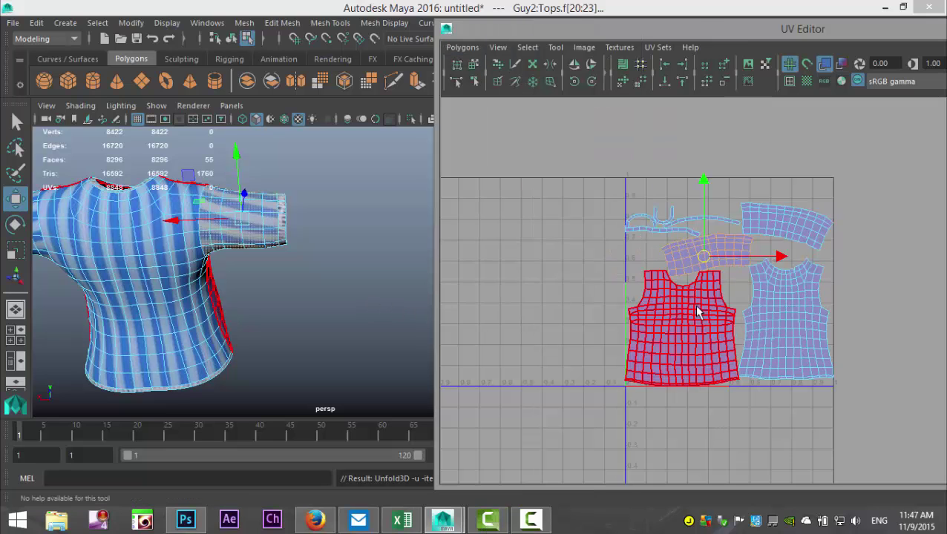
key("e")
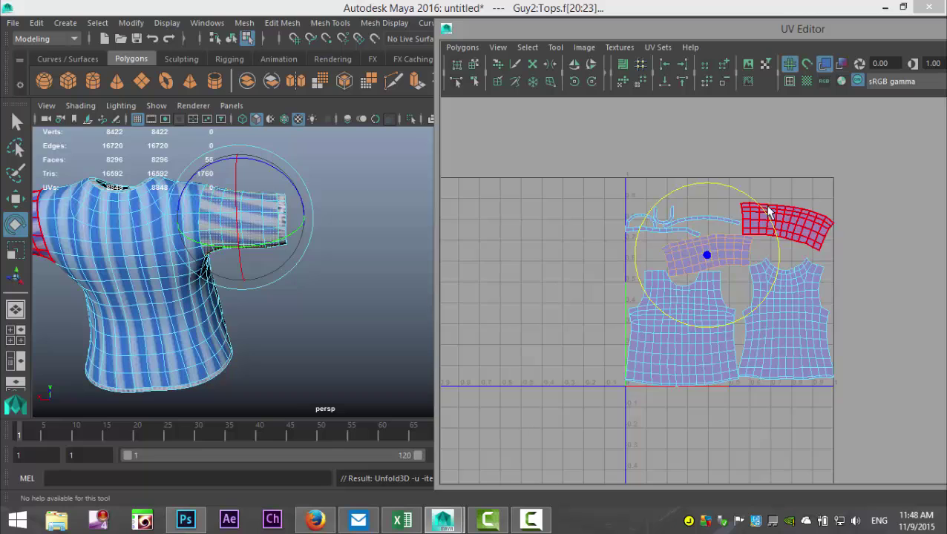
left_click_drag(742, 197, 749, 202)
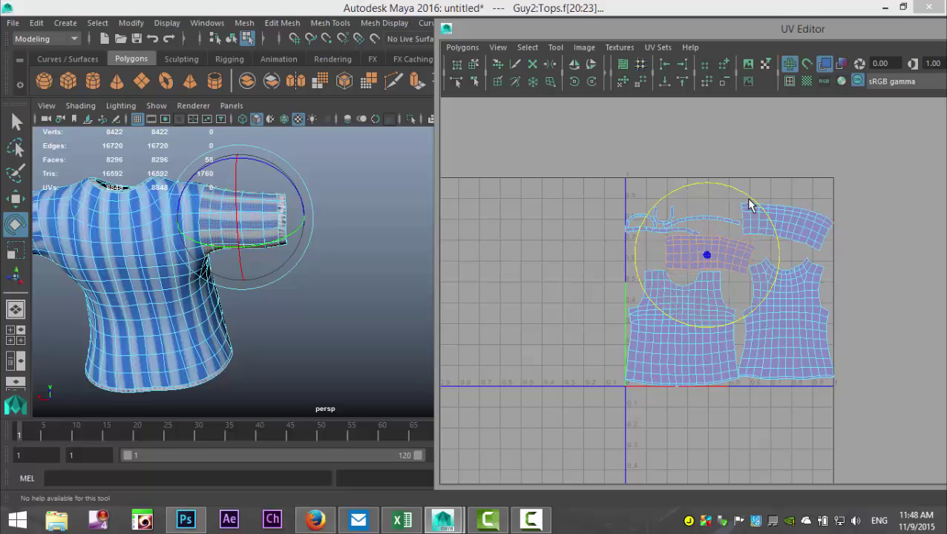
- Select the UV shell of the opposite sleeve and rotate it slightly counterclockwise so its stripes follow the sleeve
left_click_drag(262, 329, 299, 361, "alt")
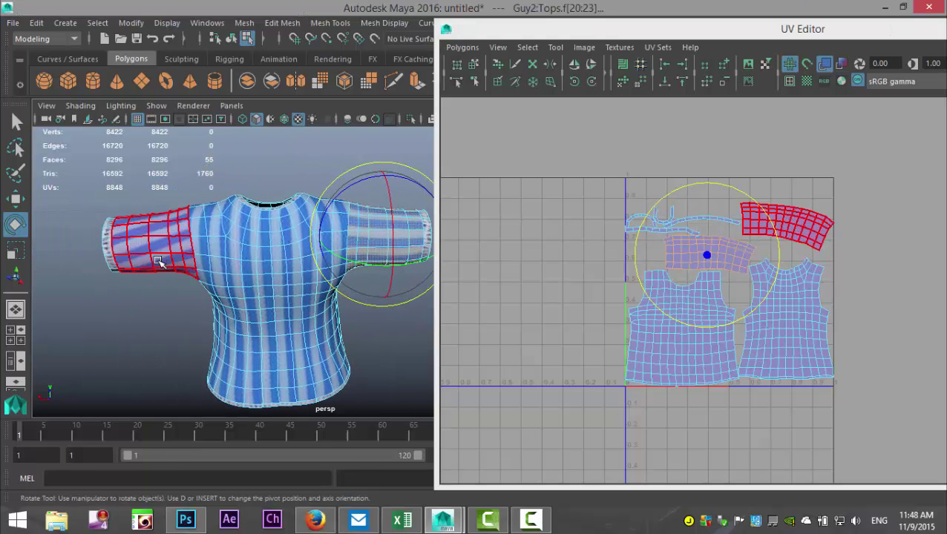
left_click(159, 254)
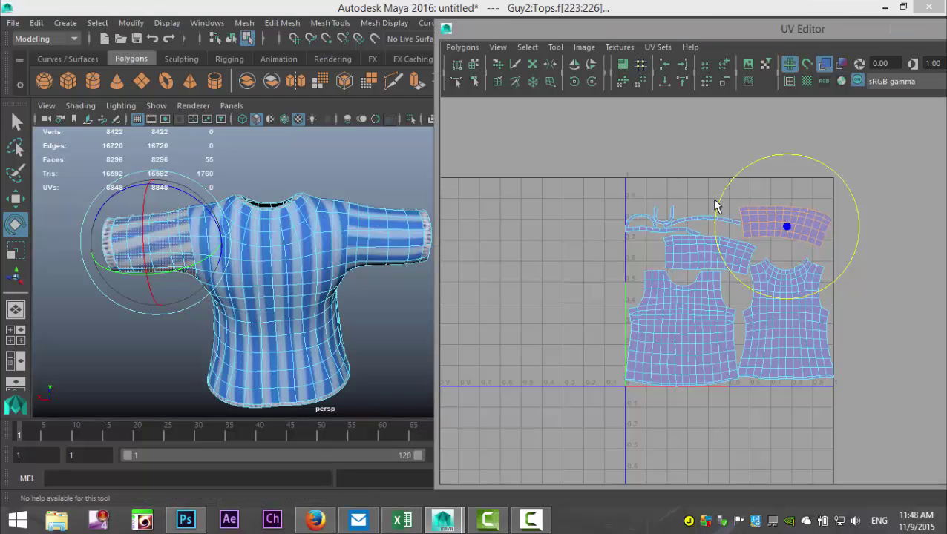
left_click_drag(716, 206, 716, 210)
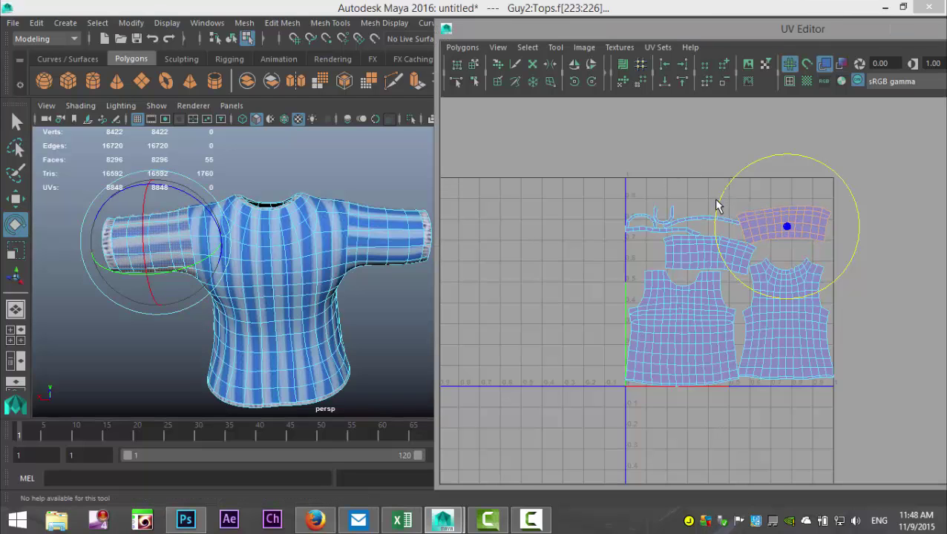
left_click_drag(184, 328, 473, 319, "alt")
middle_click_drag(305, 322, 193, 333, "alt")
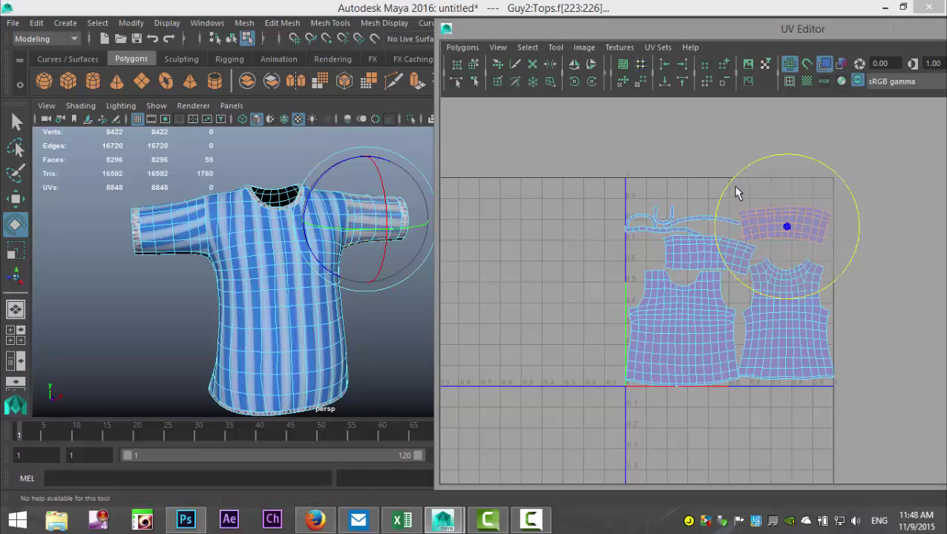
- Rotate the sleeve shell above the front body shell slightly counterclockwise to straighten its stripes
left_click(708, 252)
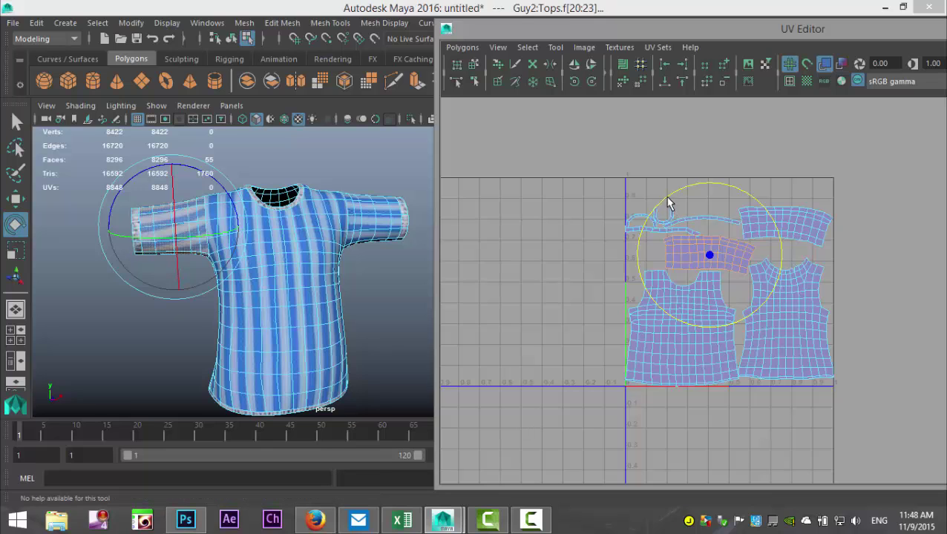
left_click_drag(666, 204, 663, 212)
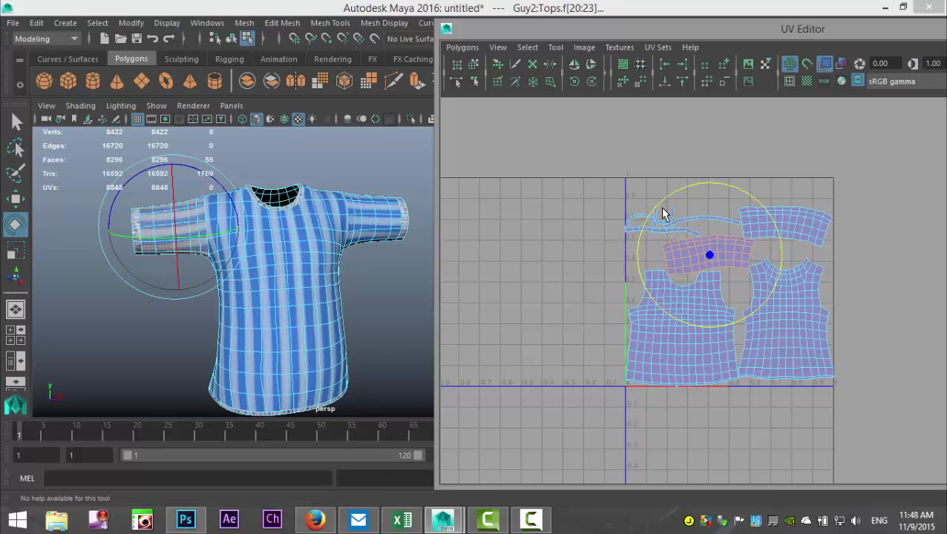
- Select the UV strip of one sleeve cuff trim and scale it up uniformly to make its edge-fabric pattern finer
scroll(471, 338, "up", 1)
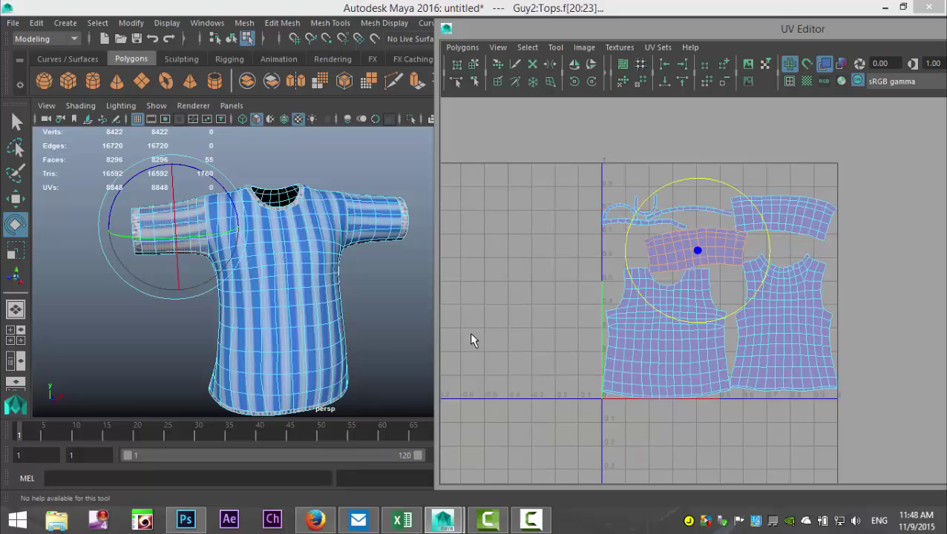
left_click(686, 215)
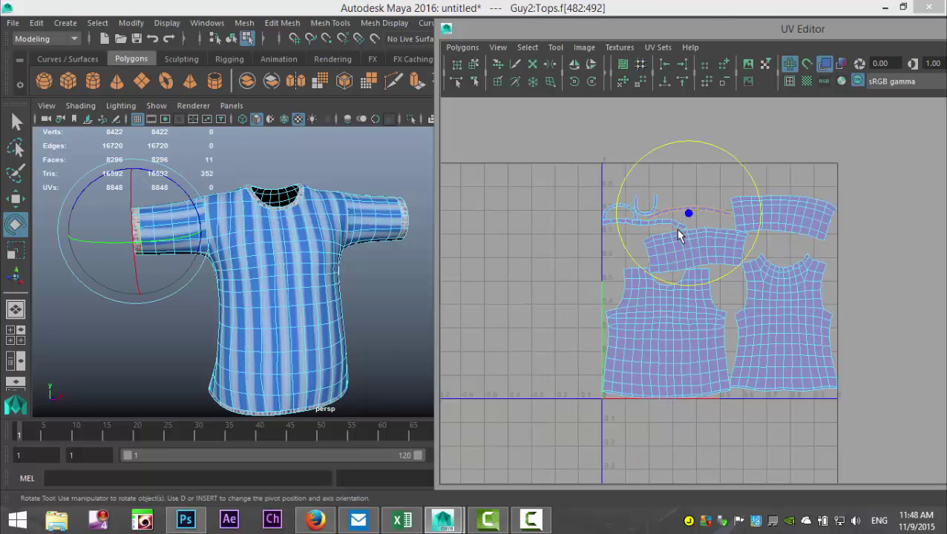
key("r")
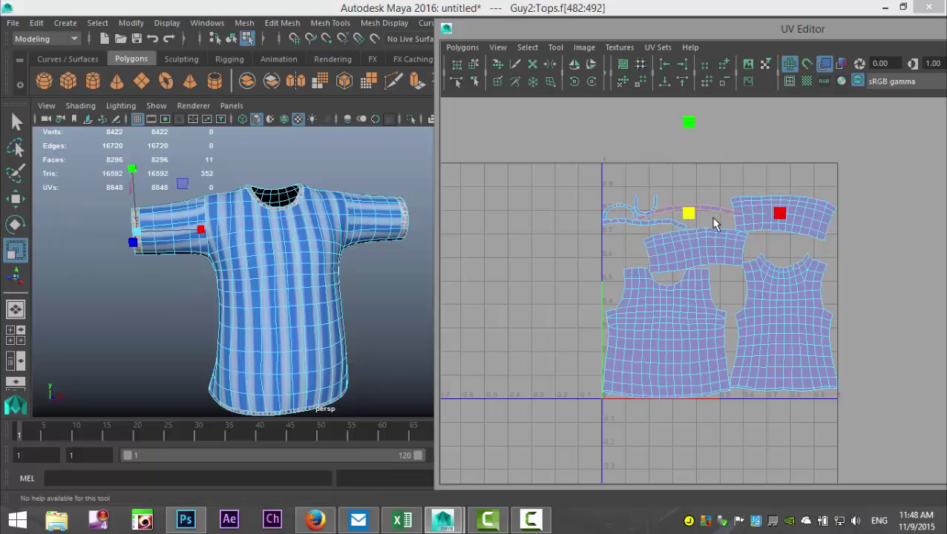
left_click_drag(760, 223, 769, 224)
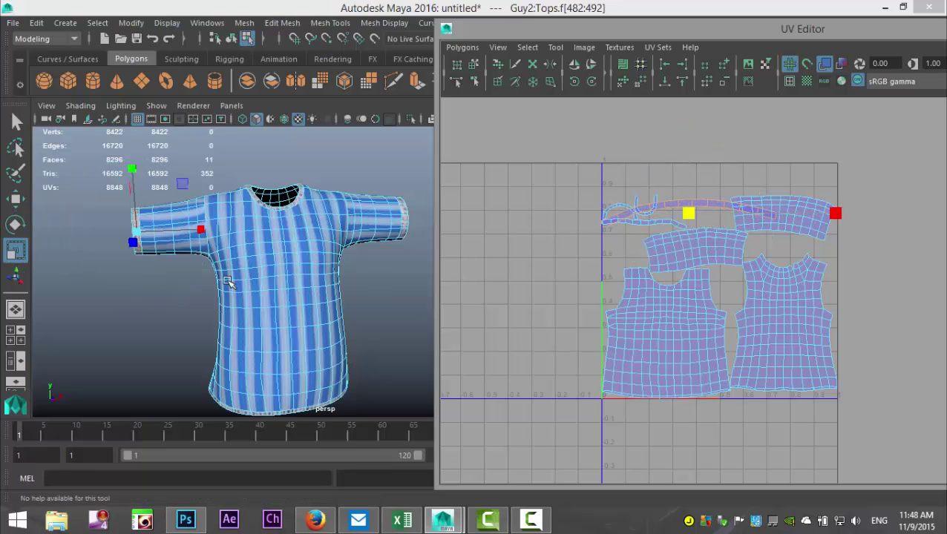
scroll(193, 291, "up", 5)
left_click_drag(154, 291, 302, 344, "alt")
scroll(256, 345, "up", 4)
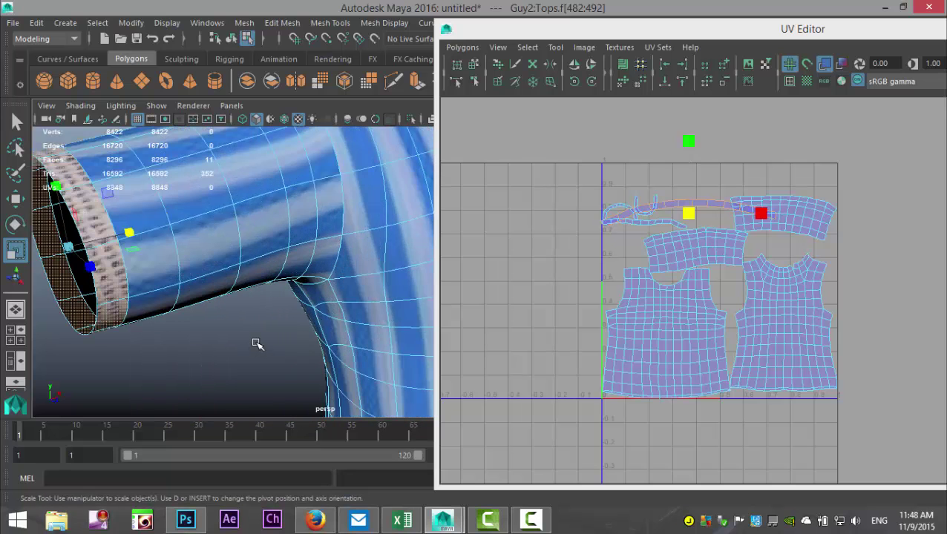
left_click(683, 285)
left_click_drag(690, 214, 731, 233)
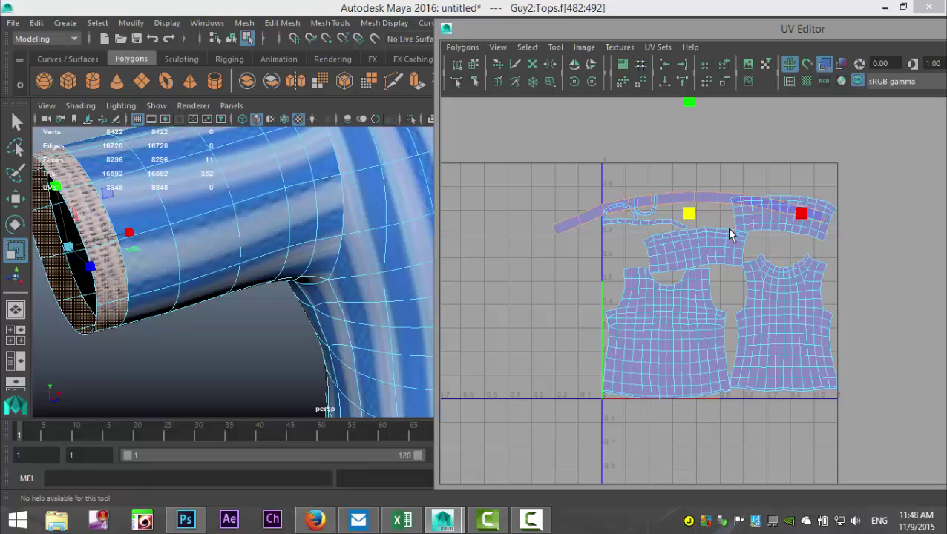
- Select all the shirt's UV shells and lay them out automatically inside the UV tile
scroll(643, 275, "down", 2)
left_click_drag(758, 251, 888, 466)
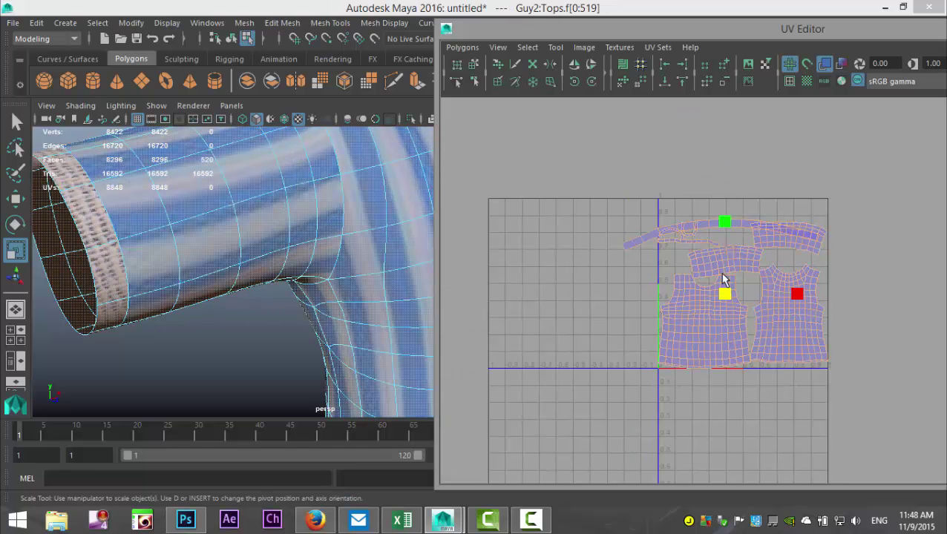
left_click(469, 51)
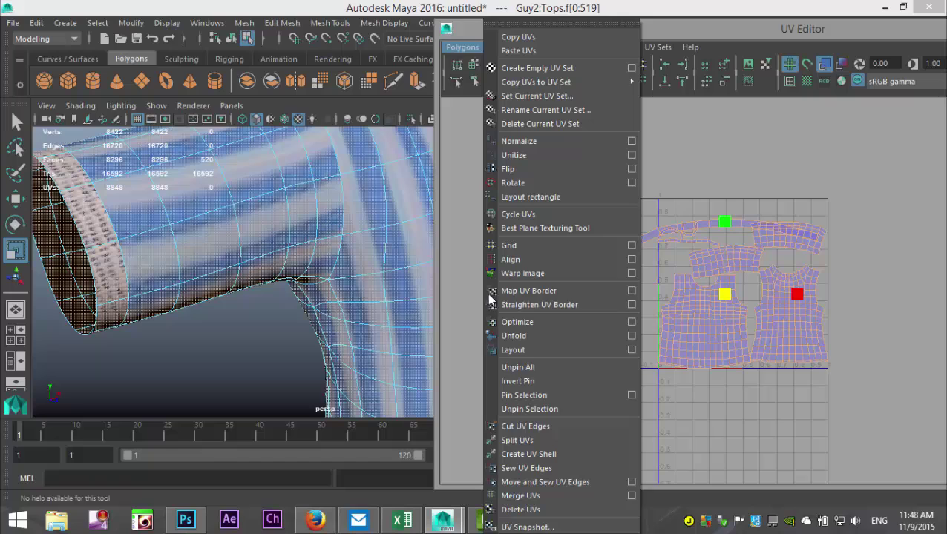
left_click(524, 349)
- Inspect the stripes and trims on the shirt's sleeves, back, hem and neckline after the UV layout
scroll(330, 316, "down", 3)
middle_click_drag(329, 315, 156, 303, "alt")
left_click_drag(263, 306, 204, 305, "alt")
middle_click_drag(279, 305, 191, 305, "alt")
scroll(307, 298, "up", 3)
left_click_drag(294, 328, 357, 299, "alt")
left_click_drag(186, 306, 254, 324, "alt")
middle_click_drag(254, 323, 182, 256, "alt")
scroll(206, 300, "down", 4)
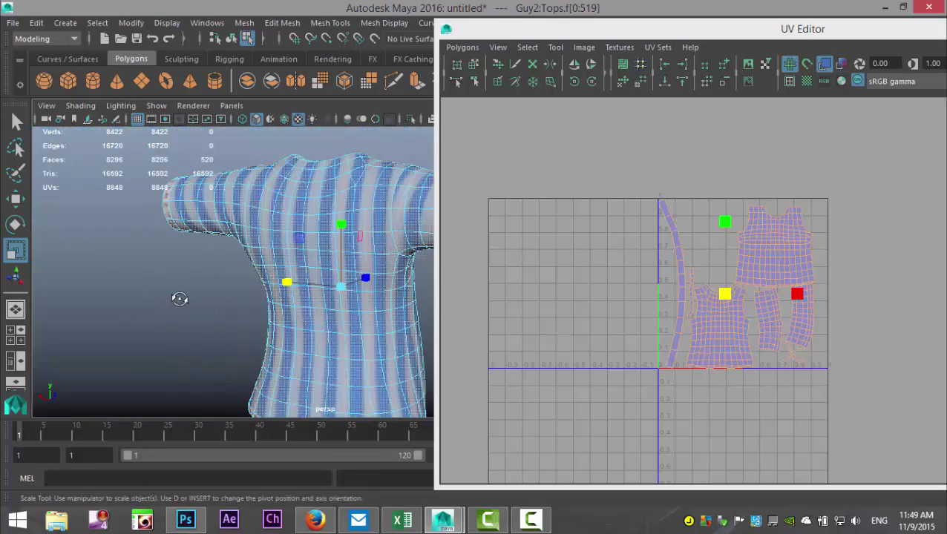
left_click_drag(180, 299, 271, 309, "alt")
middle_click_drag(285, 308, 231, 206, "alt")
scroll(196, 313, "up", 3)
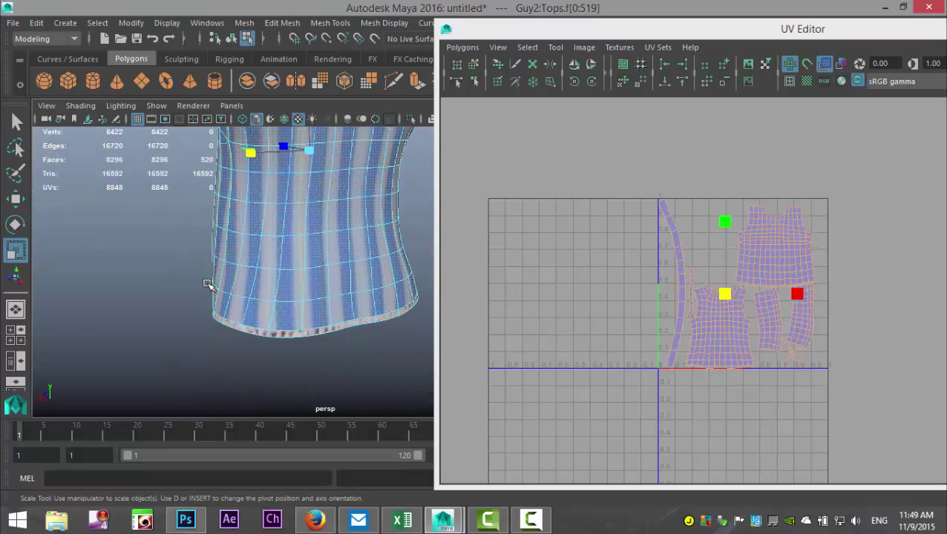
middle_click_drag(191, 247, 238, 404, "alt")
left_click_drag(196, 334, 255, 340, "alt")
left_click_drag(356, 308, 326, 315, "alt")
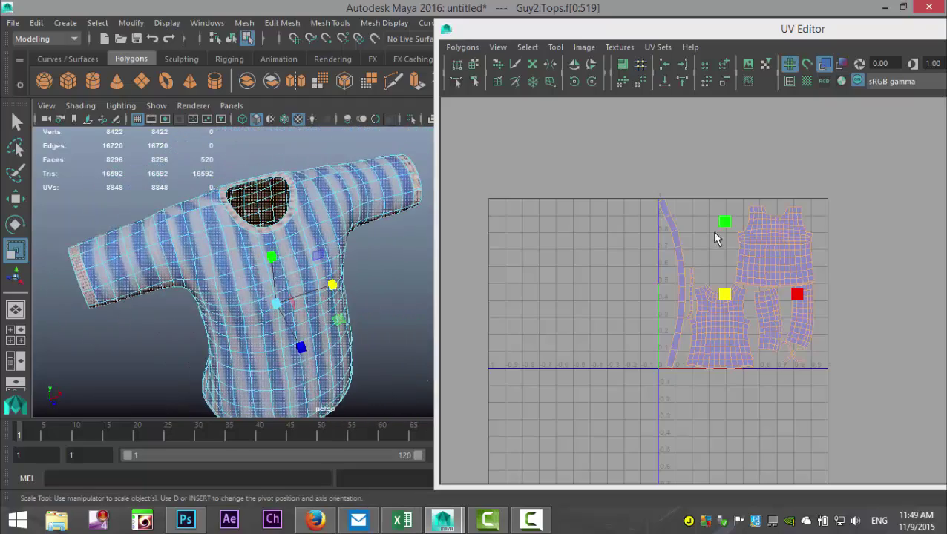
- Move the UV Editor window over the main window and minimize it
left_click(879, 33)
left_click_drag(879, 34, 519, 41)
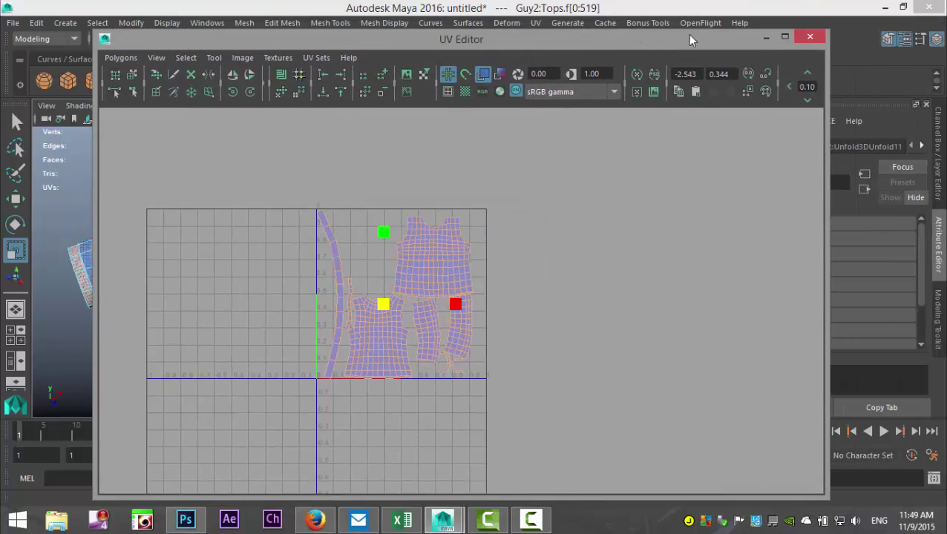
left_click(765, 37)
scroll(456, 247, "up", 2)
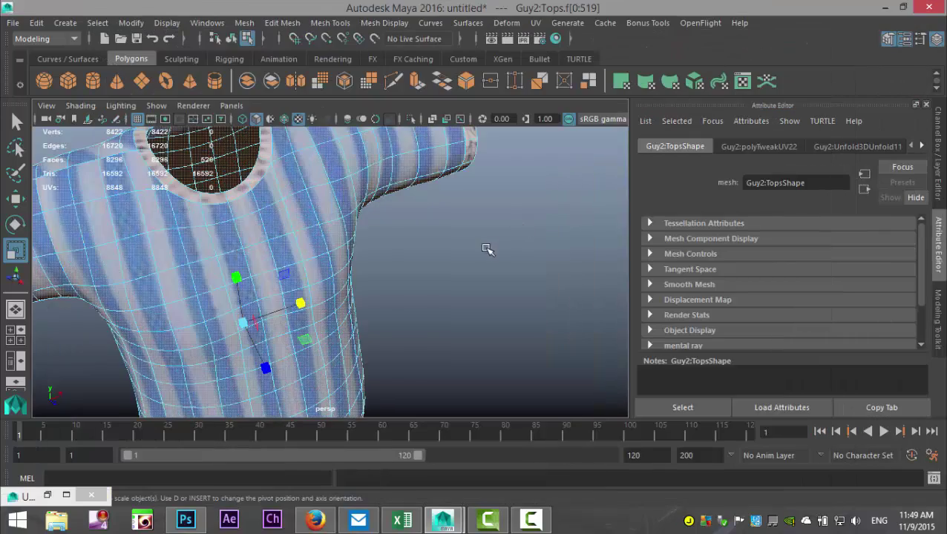
- Return the shirt to object mode and clear the selection to view the finished striped texture
scroll(456, 246, "up", 2)
middle_click_drag(456, 245, 528, 174, "alt")
left_click_drag(523, 189, 427, 285, "alt")
right_click_drag(416, 152, 443, 100)
scroll(494, 226, "down", 5)
left_click_drag(492, 238, 426, 299, "alt")
scroll(479, 293, "down", 3)
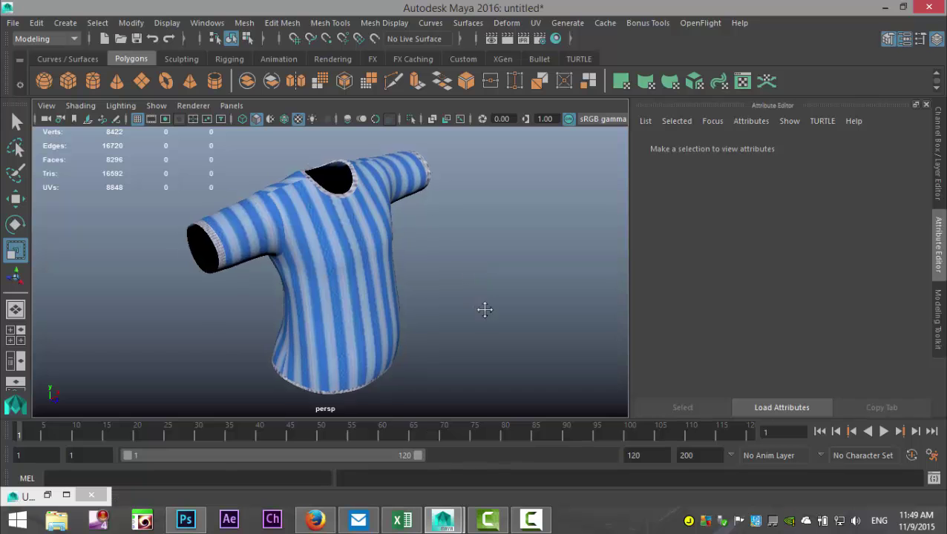
scroll(485, 317, "up", 4)
mouse_move(484, 319)
left_mouse_down("alt")
mouse_move(466, 302)
mouse_move(474, 310)
left_mouse_up("alt")
middle_click_drag(474, 310, 468, 287, "alt")
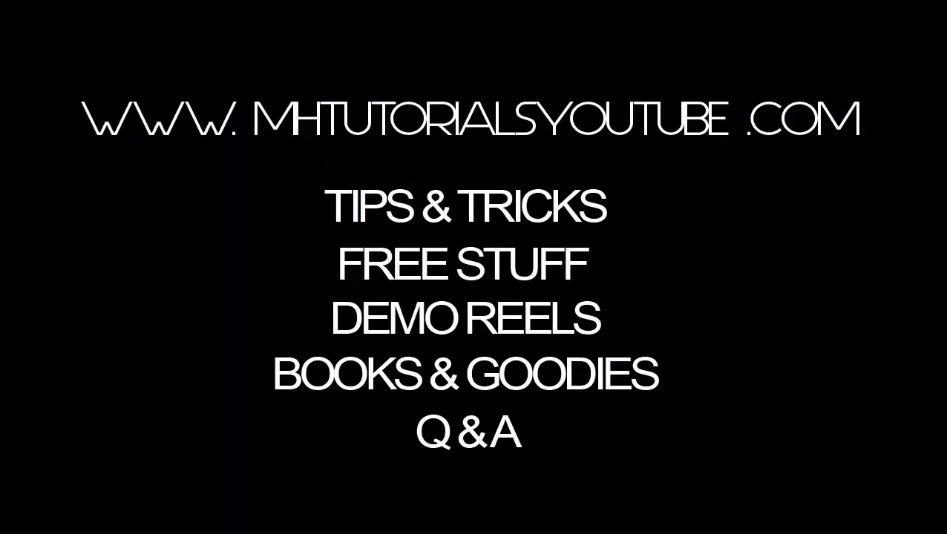